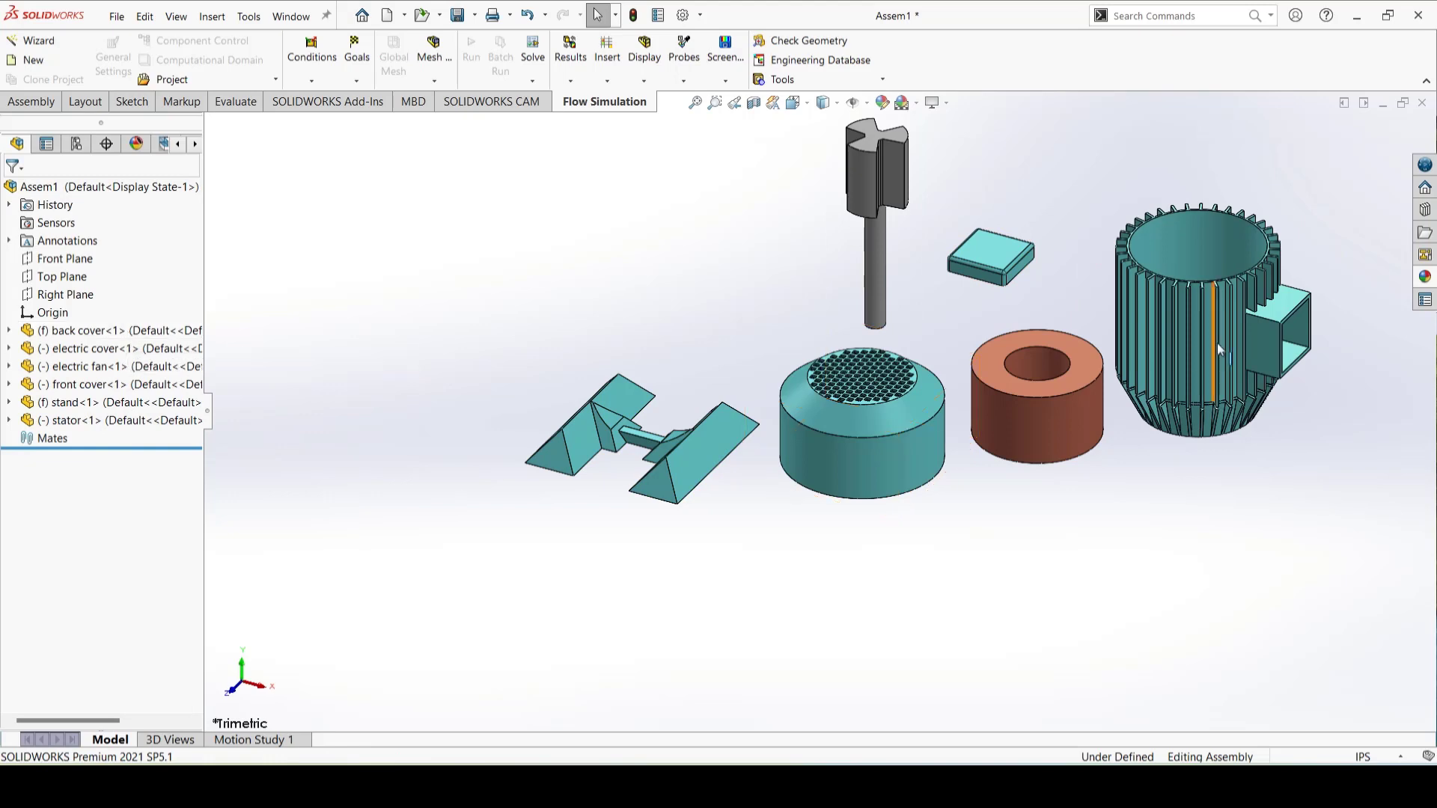
Step: Float the fixed back cover component so it can move freely in the assembly
{"action": "left_click", "coordinate": [1200, 299]}
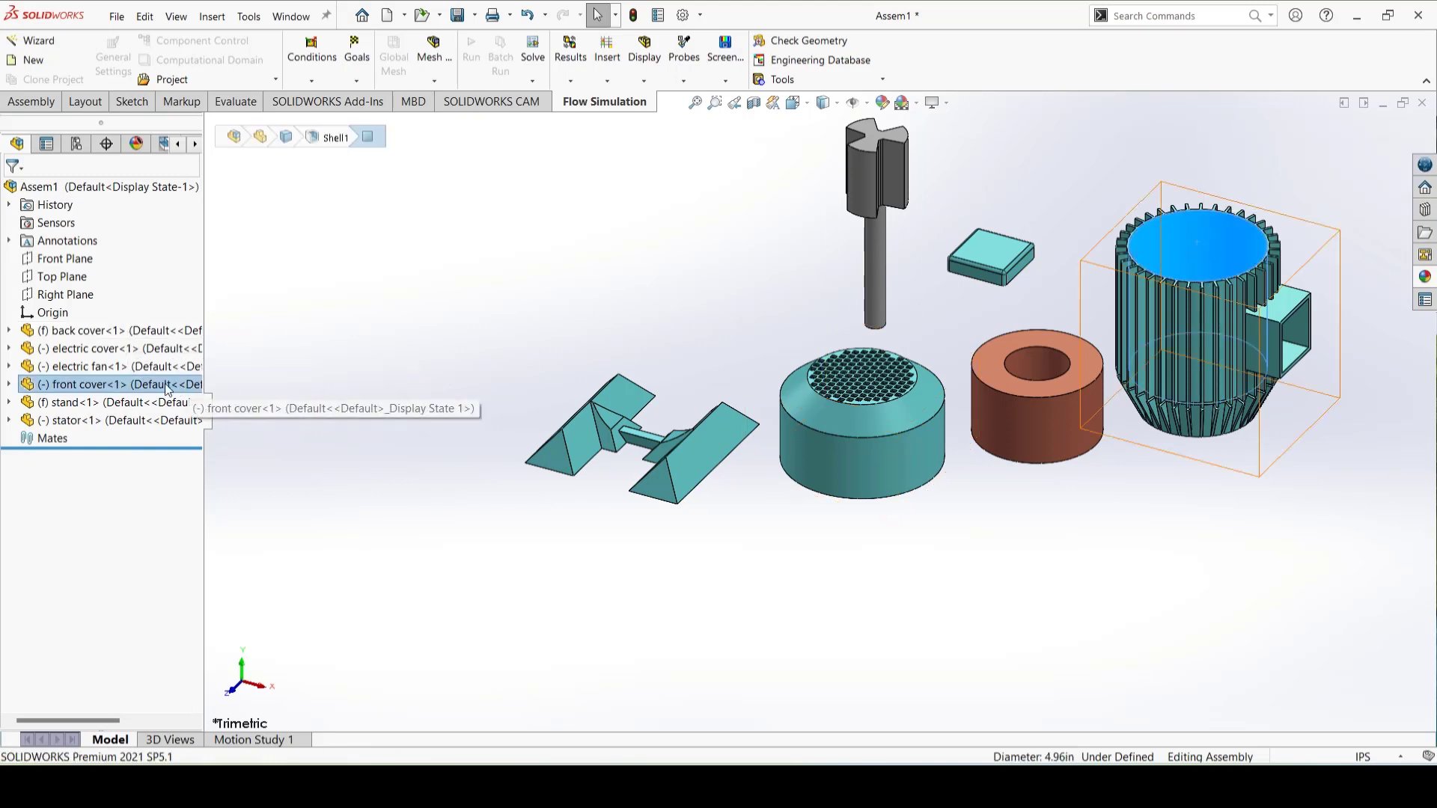
{"action": "left_click", "coordinate": [105, 330]}
{"action": "right_click", "coordinate": [110, 330]}
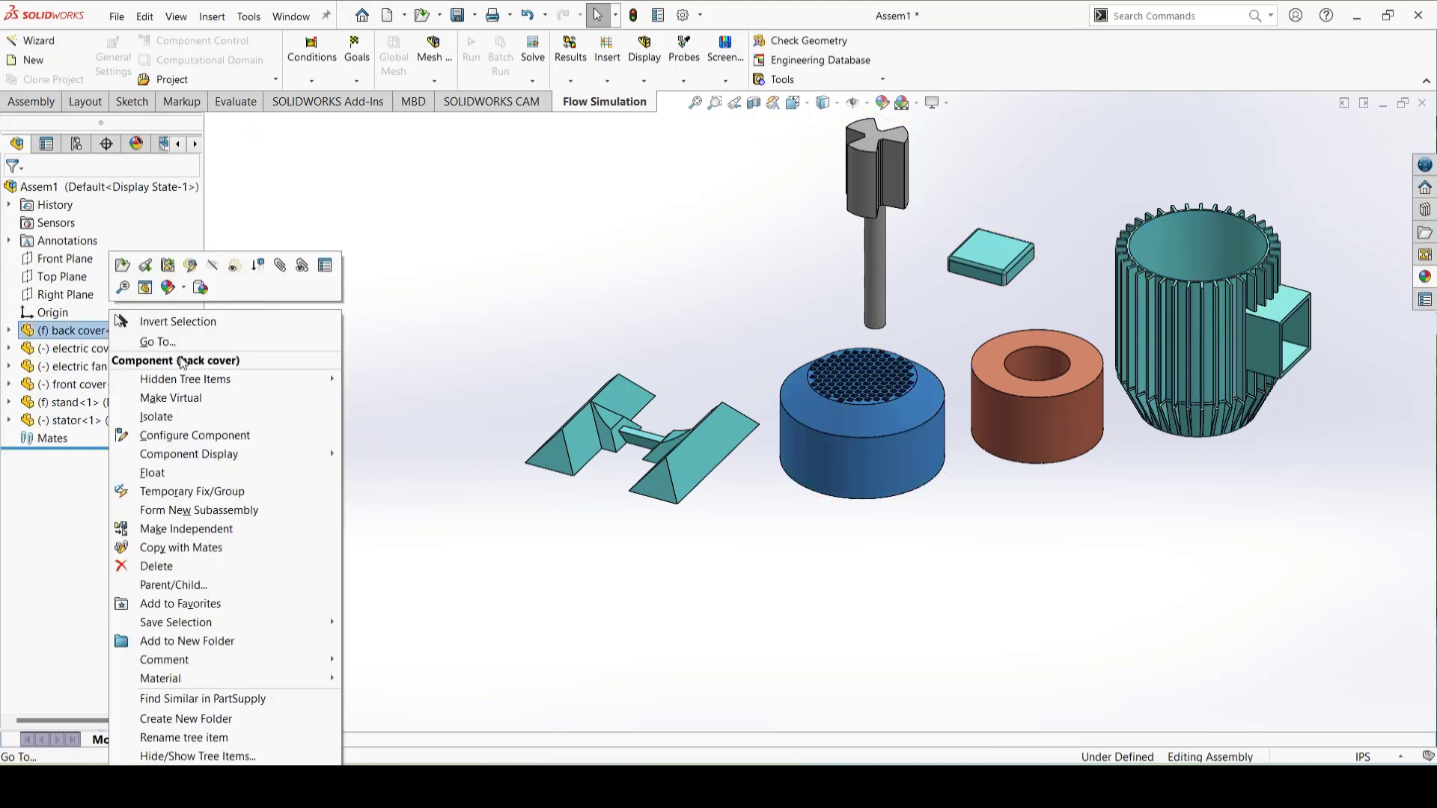
{"action": "left_click", "coordinate": [157, 473]}
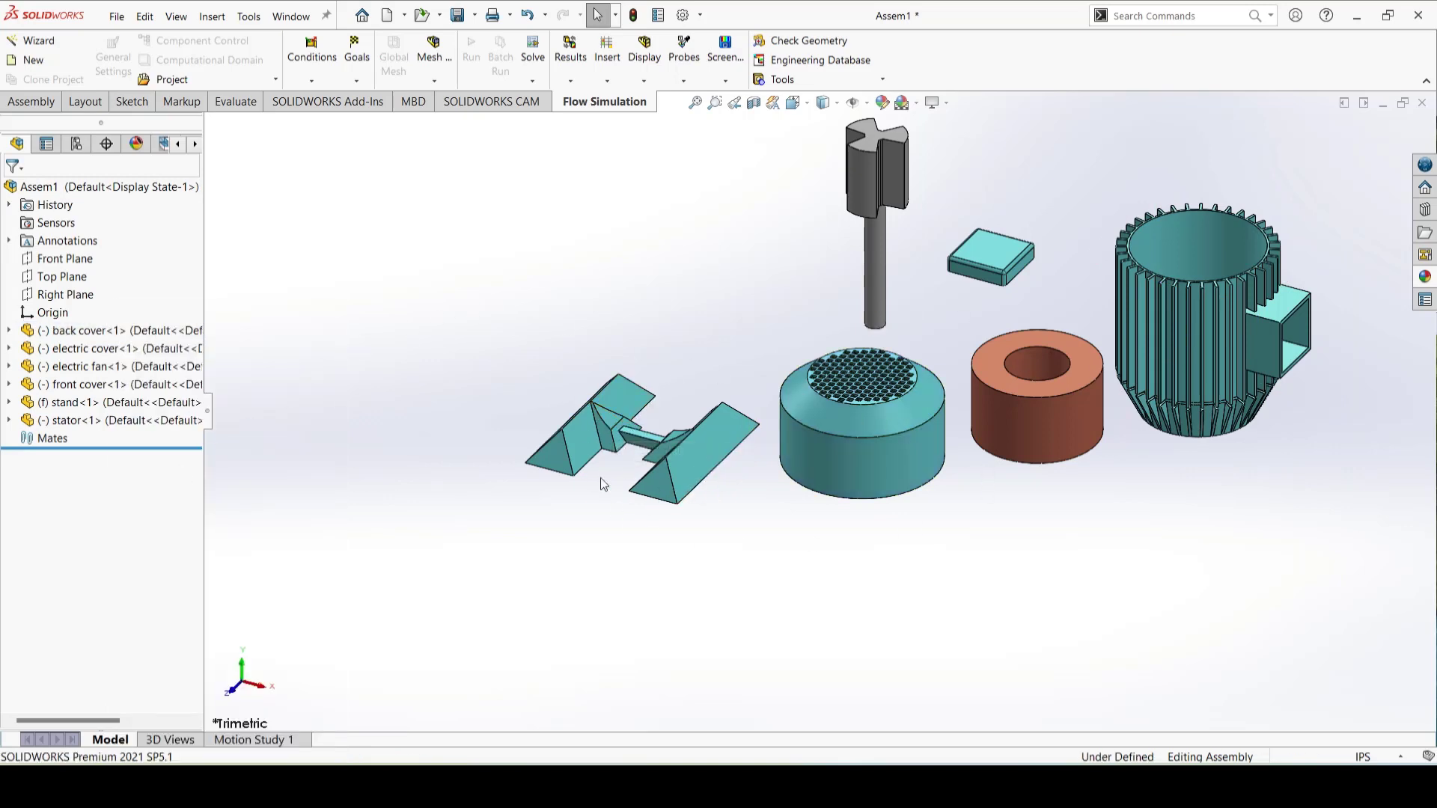
Step: Mate the front cover's circular edge concentric with the stand's curved face, flip the alignment, and move the cover freehand on the stand
{"action": "scroll", "coordinate": [604, 485], "scroll_direction": "down", "scroll_amount": 3}
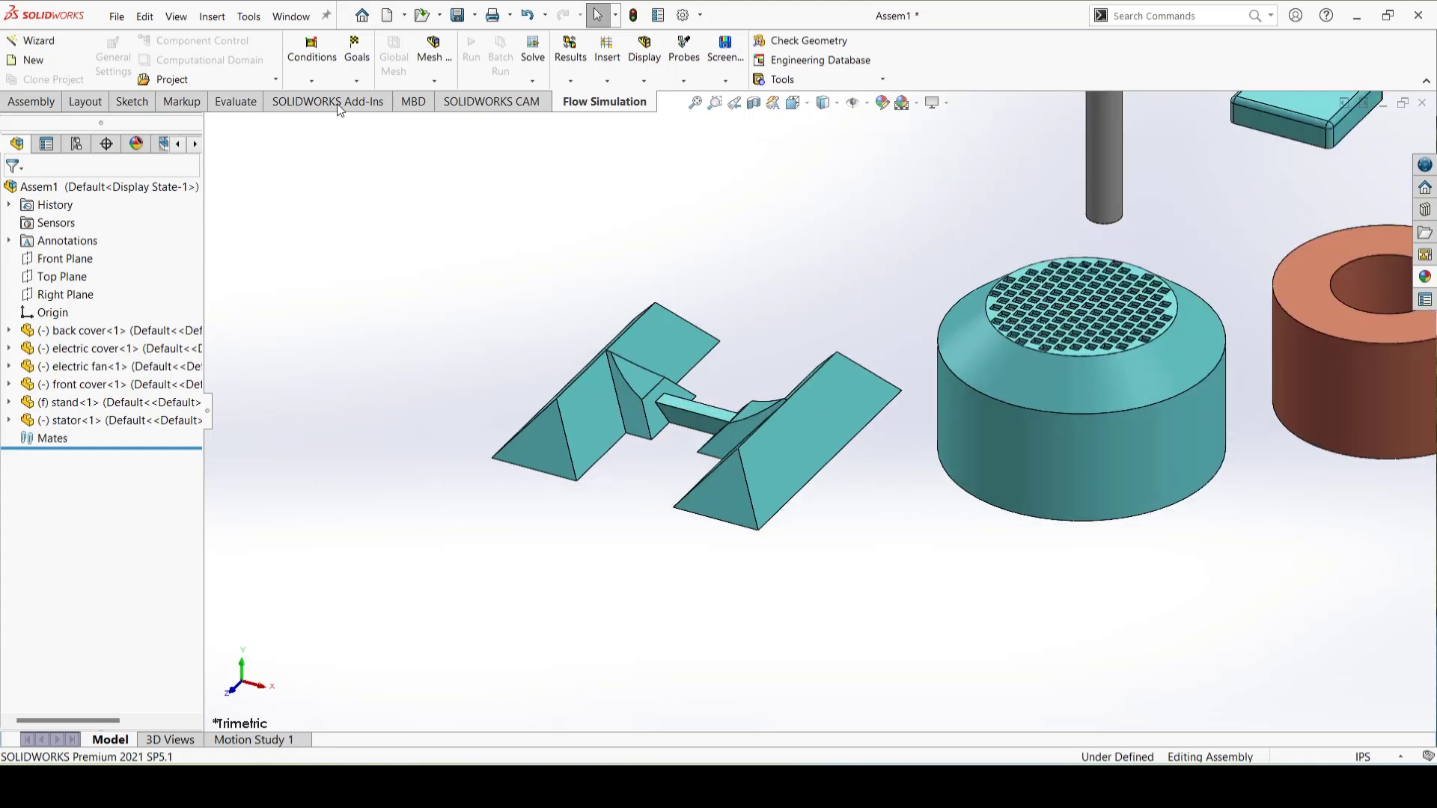
{"action": "left_click", "coordinate": [51, 105]}
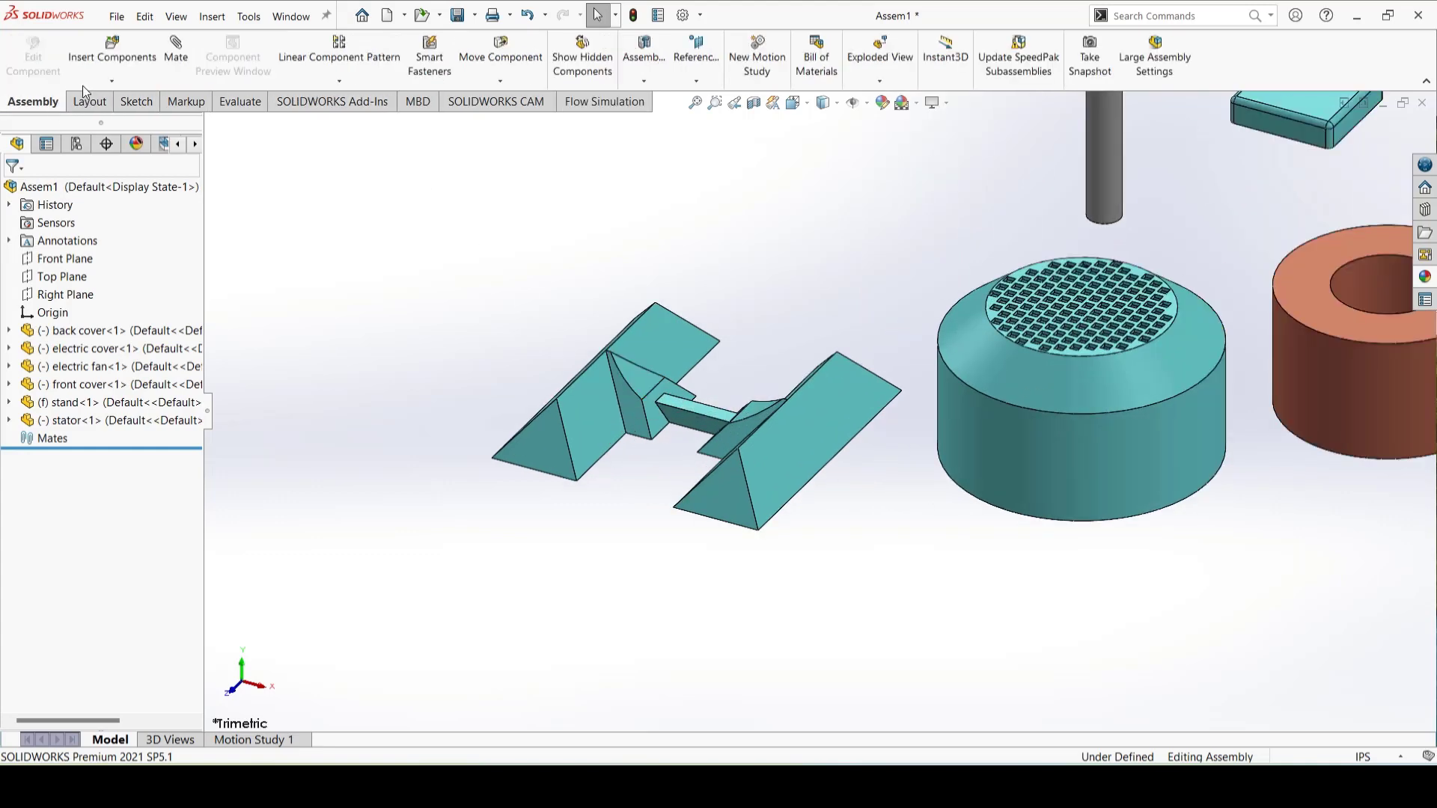
{"action": "left_click", "coordinate": [180, 57]}
{"action": "left_click", "coordinate": [635, 378]}
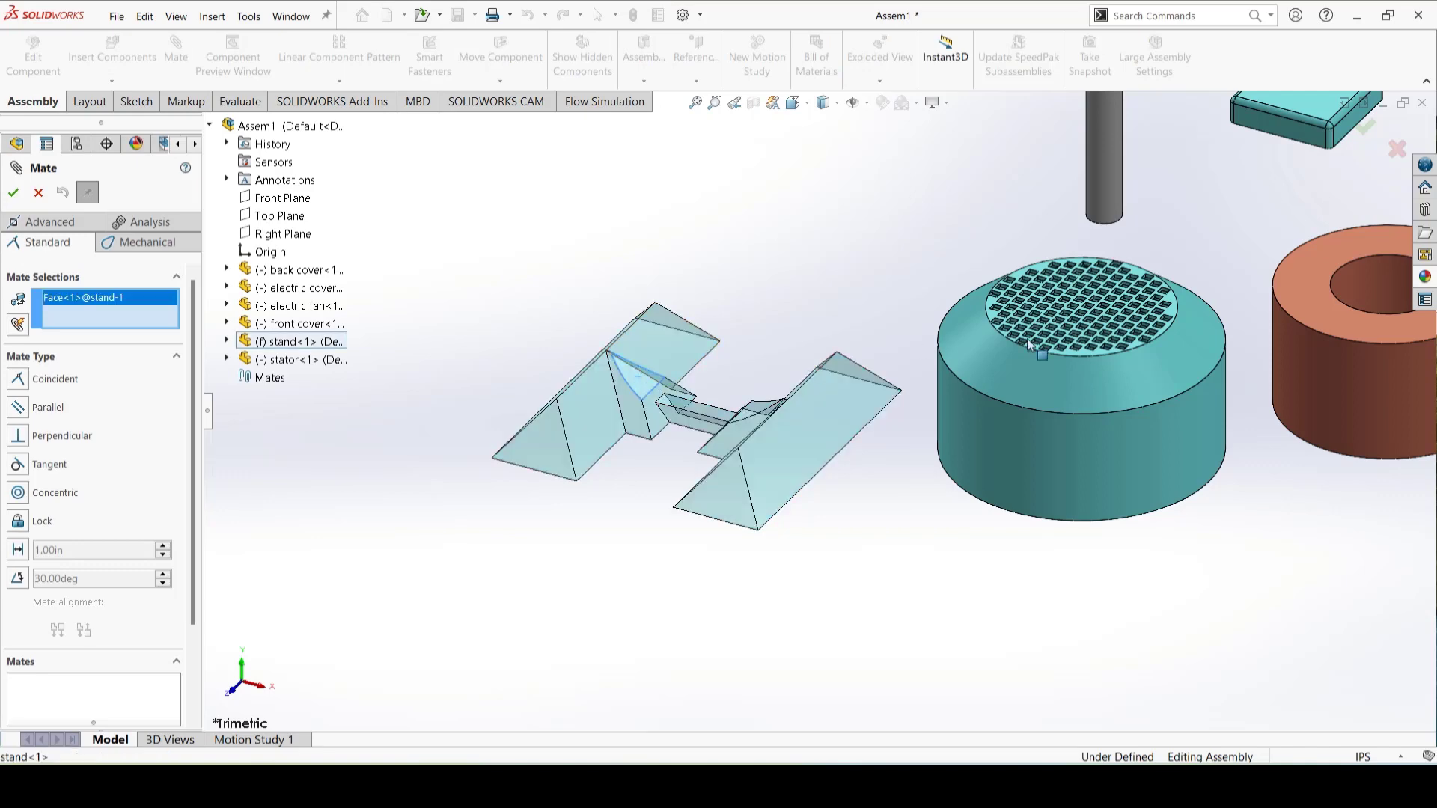
{"action": "scroll", "coordinate": [1272, 322], "scroll_direction": "up", "scroll_amount": 3}
{"action": "left_click", "coordinate": [1322, 232]}
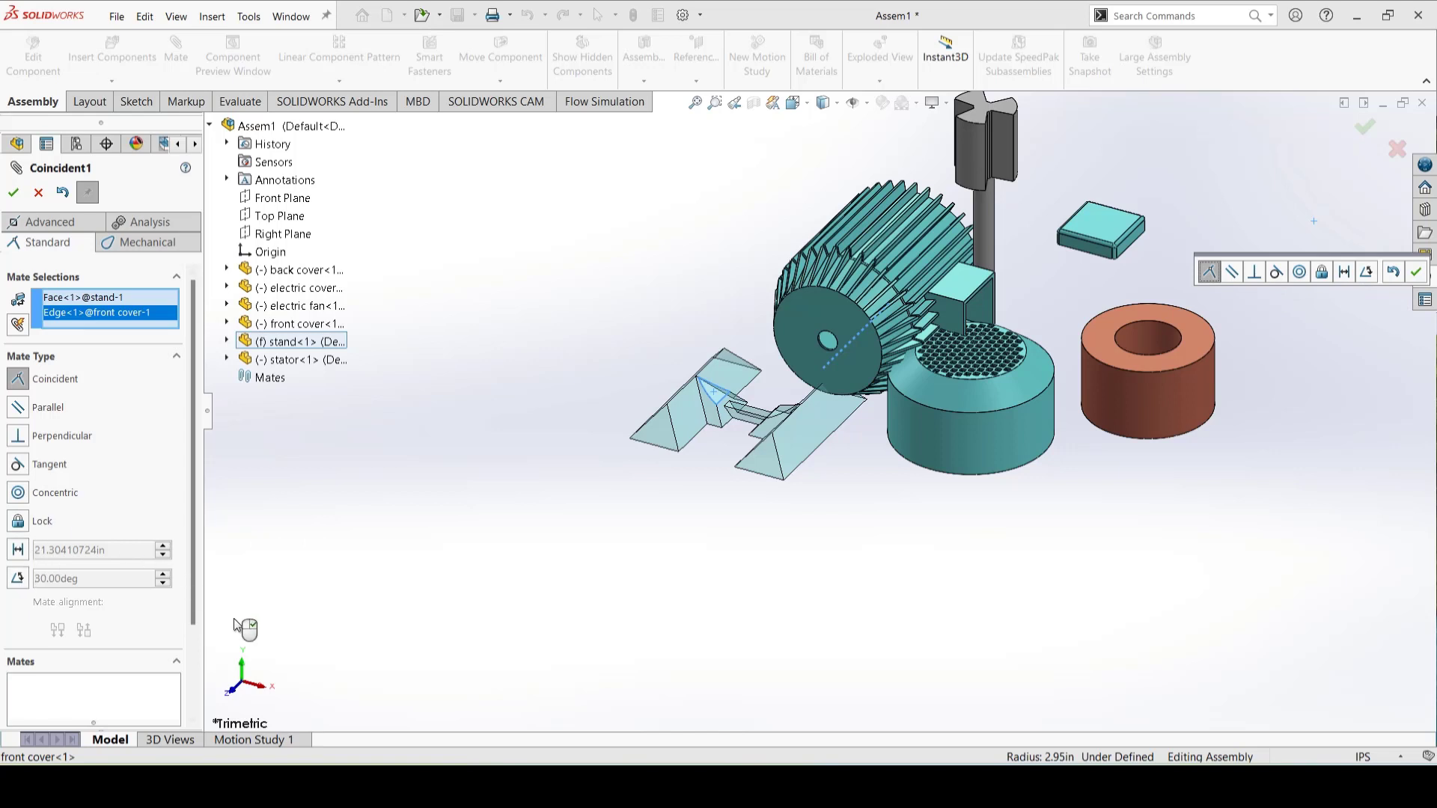
{"action": "scroll", "coordinate": [816, 415], "scroll_direction": "down", "scroll_amount": 2}
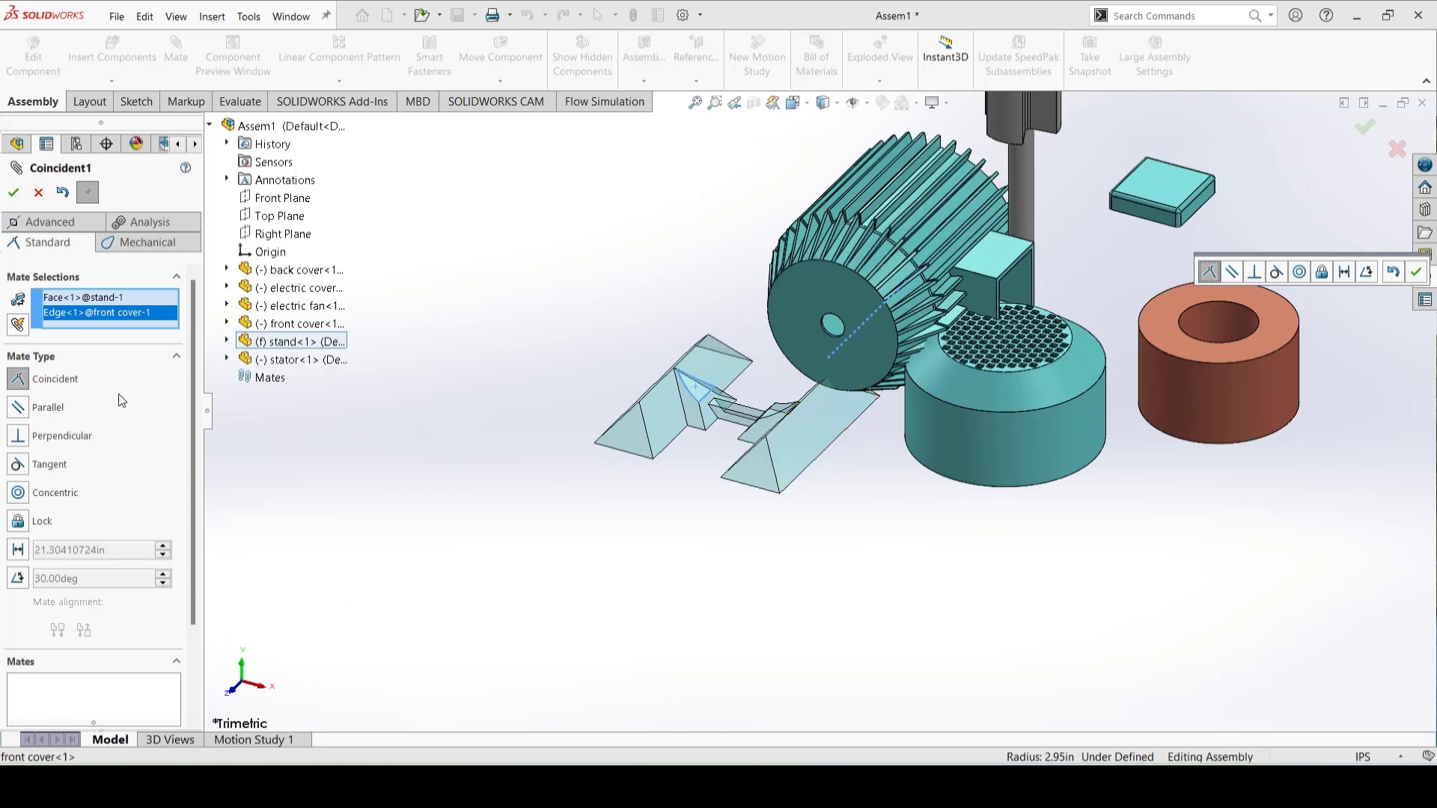
{"action": "left_click", "coordinate": [19, 492]}
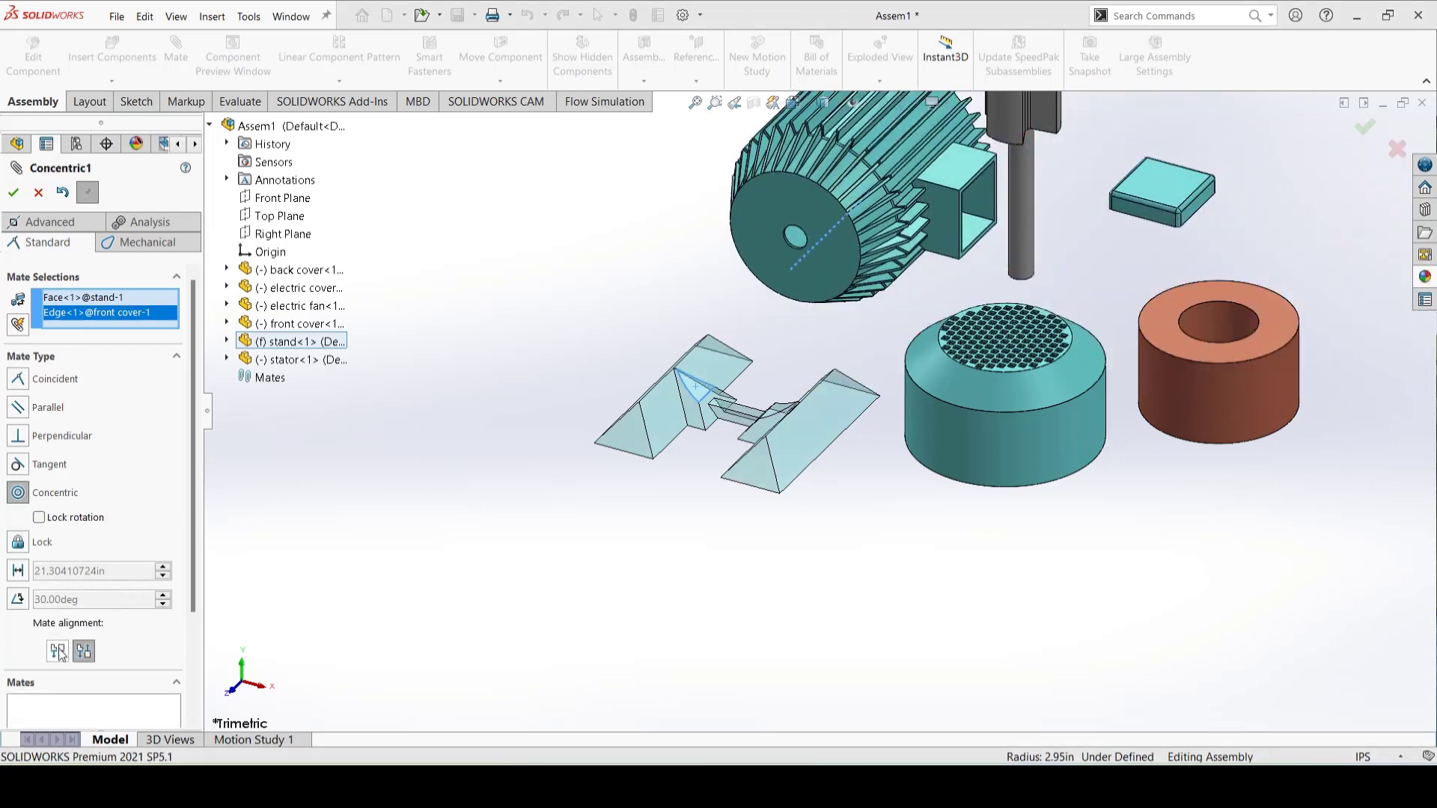
{"action": "left_click", "coordinate": [58, 652]}
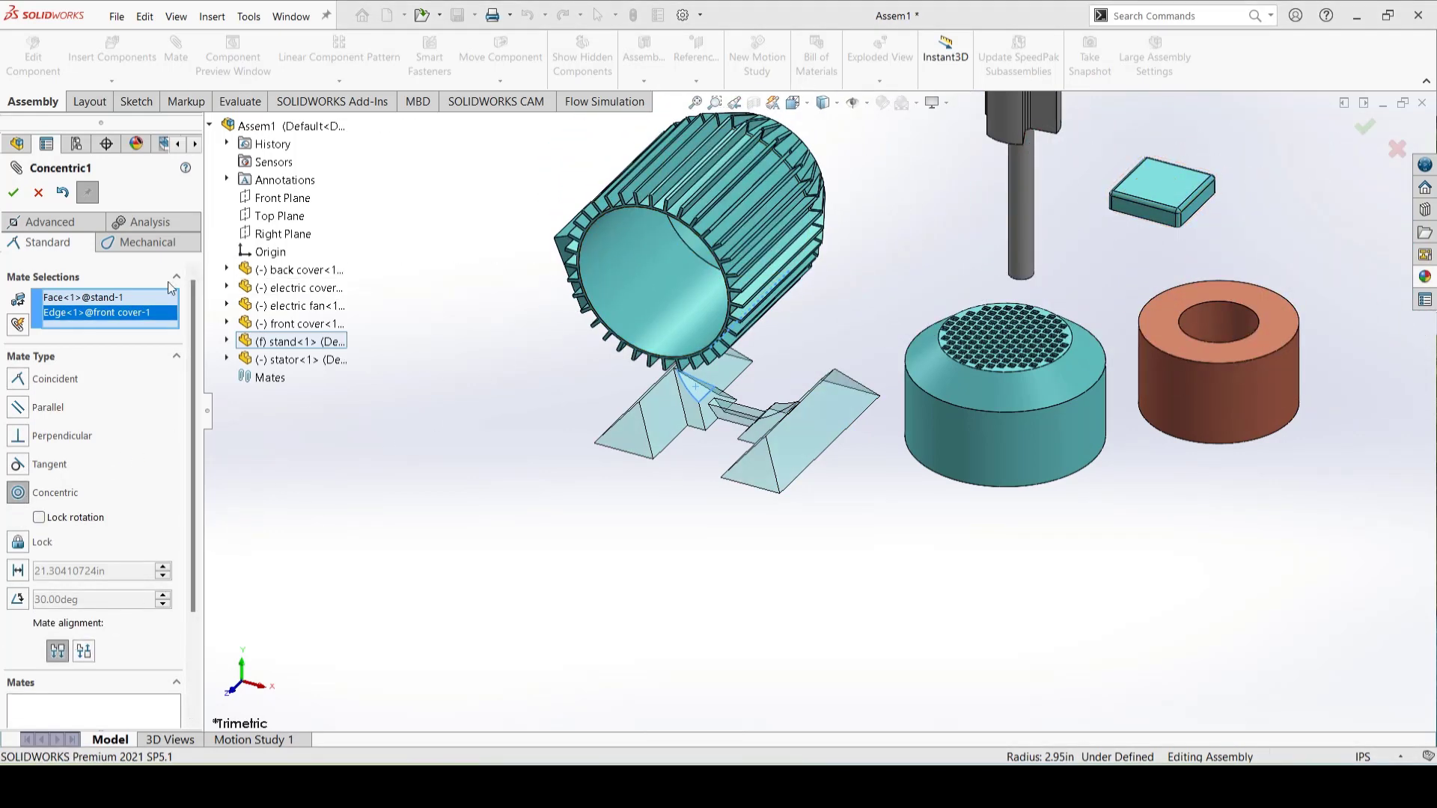
{"action": "left_click", "coordinate": [14, 193]}
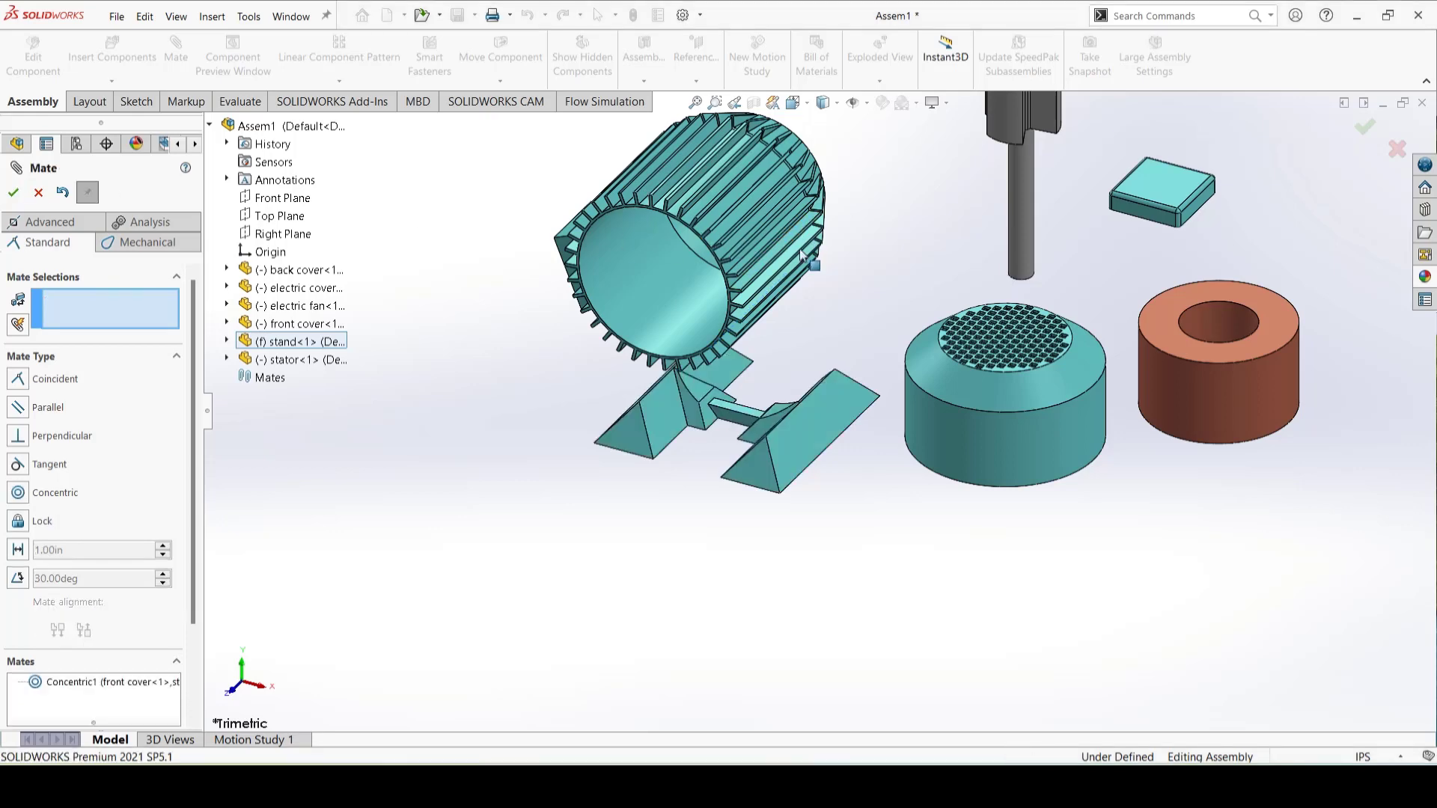
{"action": "left_click_drag", "start_coordinate": [802, 255], "coordinate": [780, 296]}
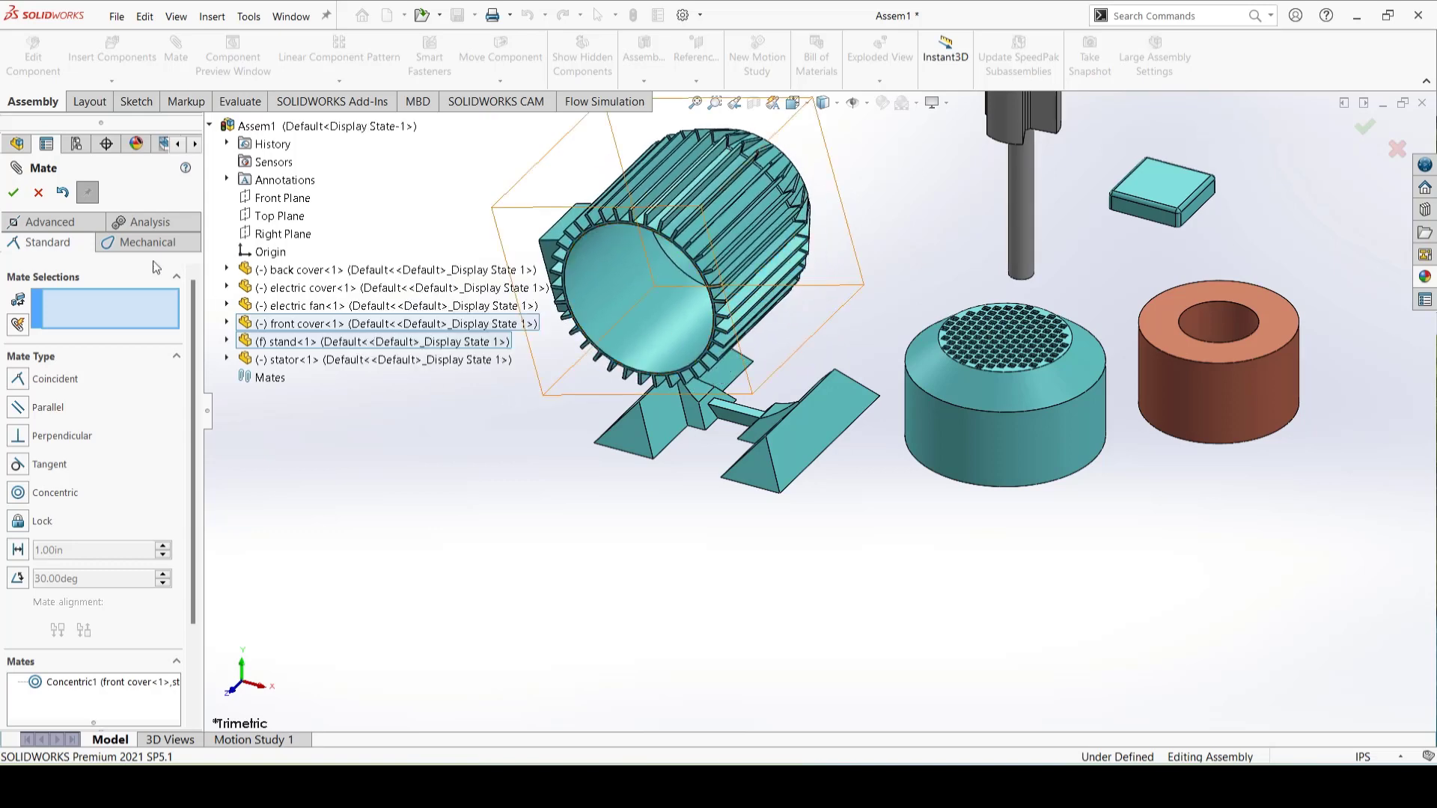
{"action": "left_click", "coordinate": [13, 193]}
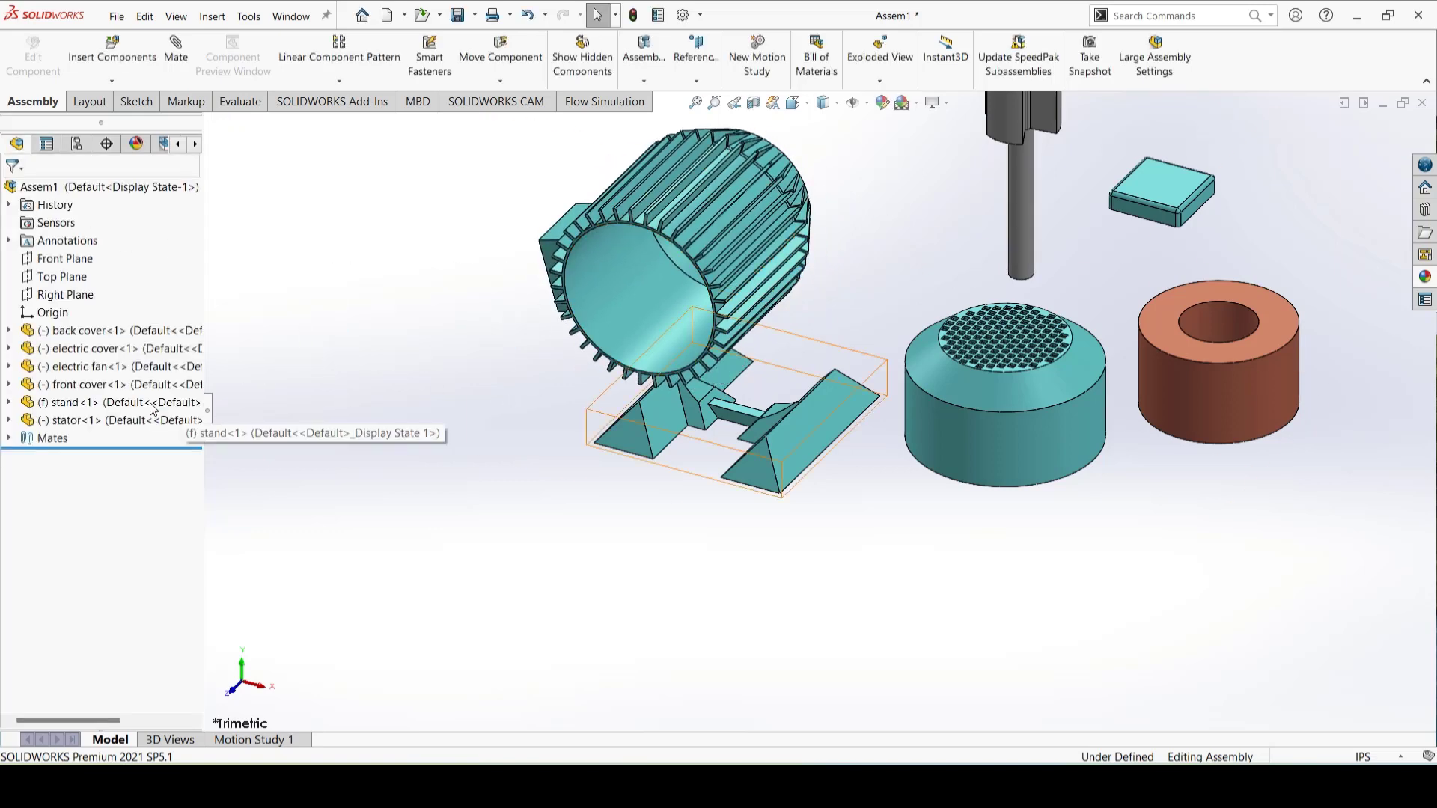
Step: Save the assembly as "motor assembly" while opening the front cover for in-context editing, and return to assembly editing
{"action": "left_click", "coordinate": [87, 386]}
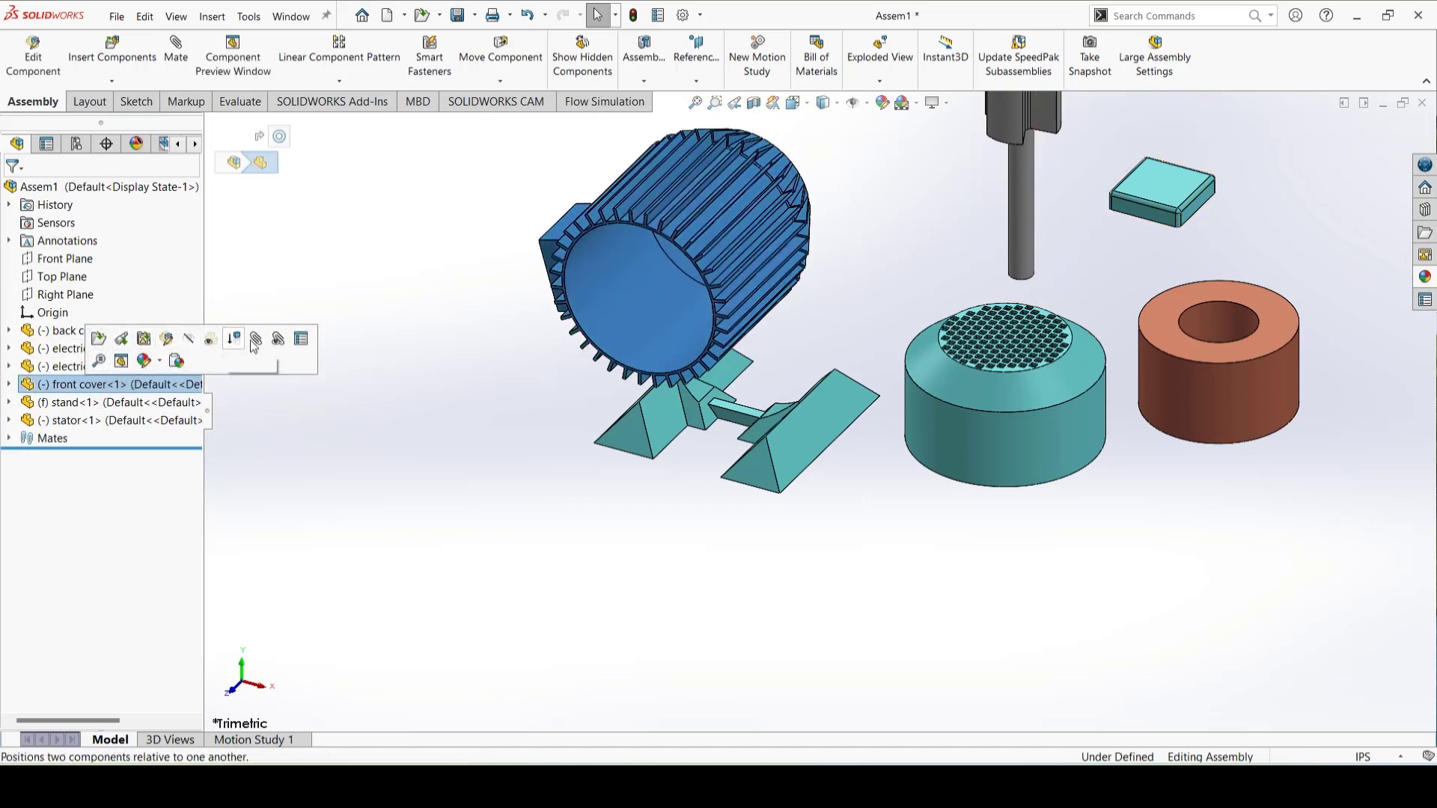
{"action": "left_click", "coordinate": [168, 344]}
{"action": "left_click", "coordinate": [710, 415]}
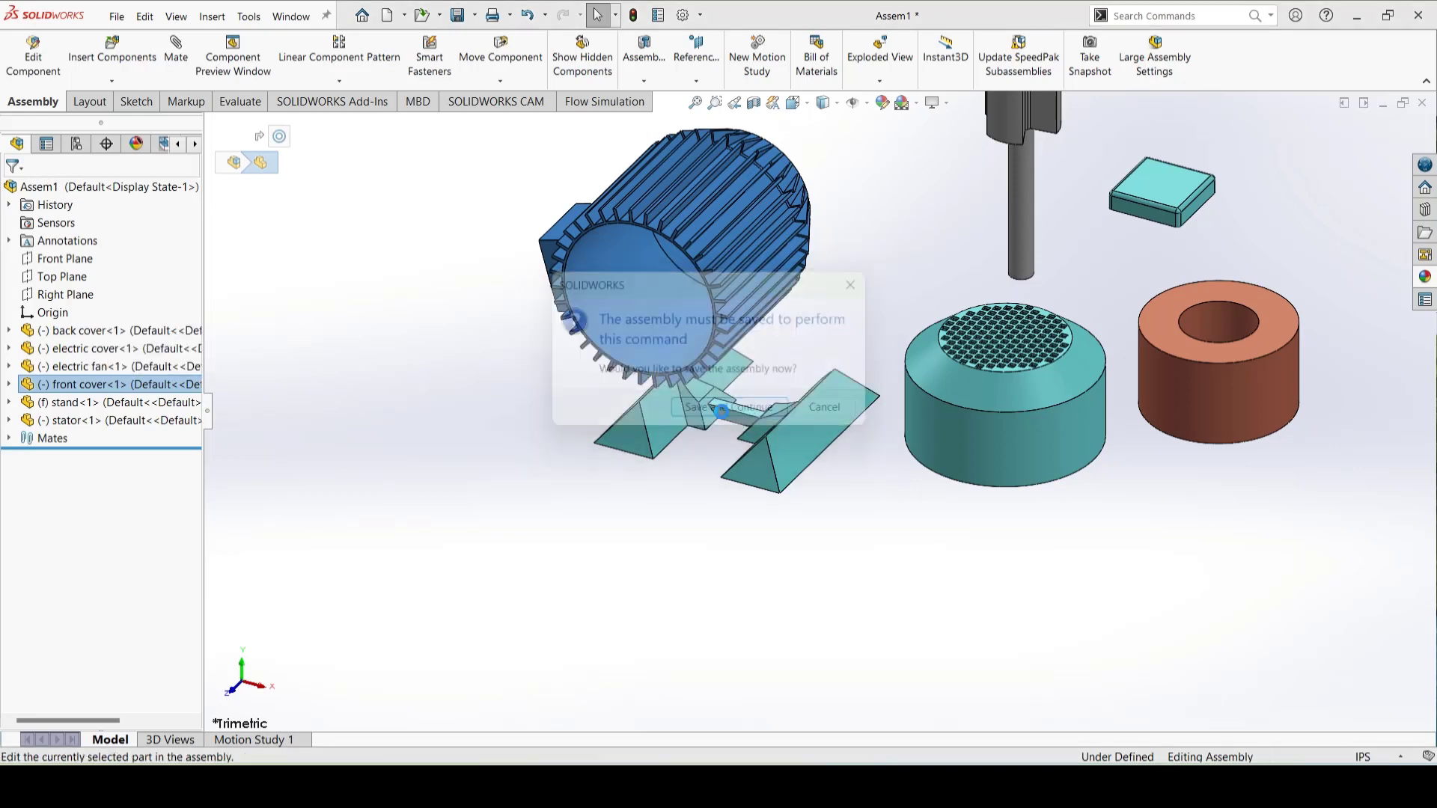
{"action": "left_click", "coordinate": [732, 326]}
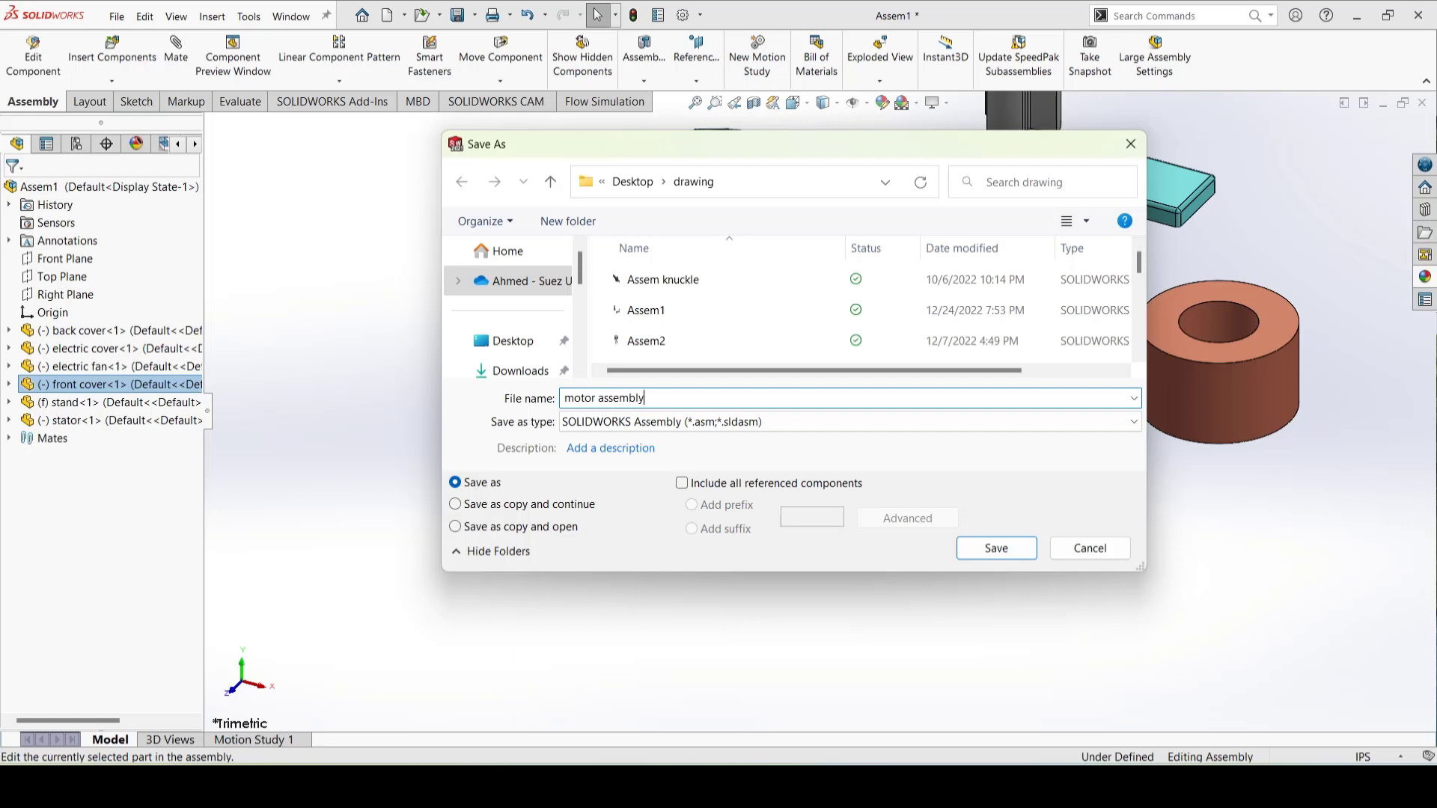
{"action": "key", "text": "Return"}
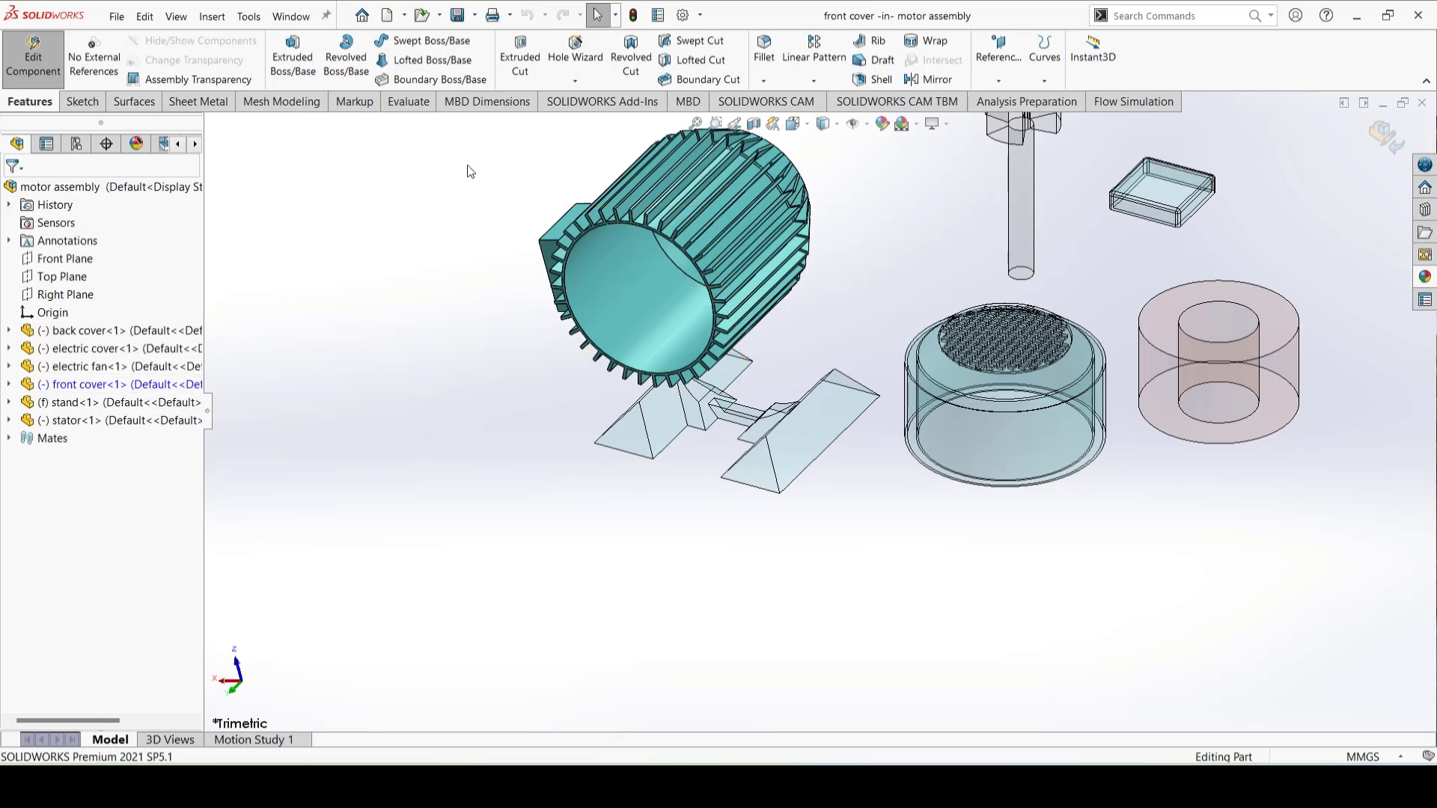
{"action": "left_click", "coordinate": [1393, 133]}
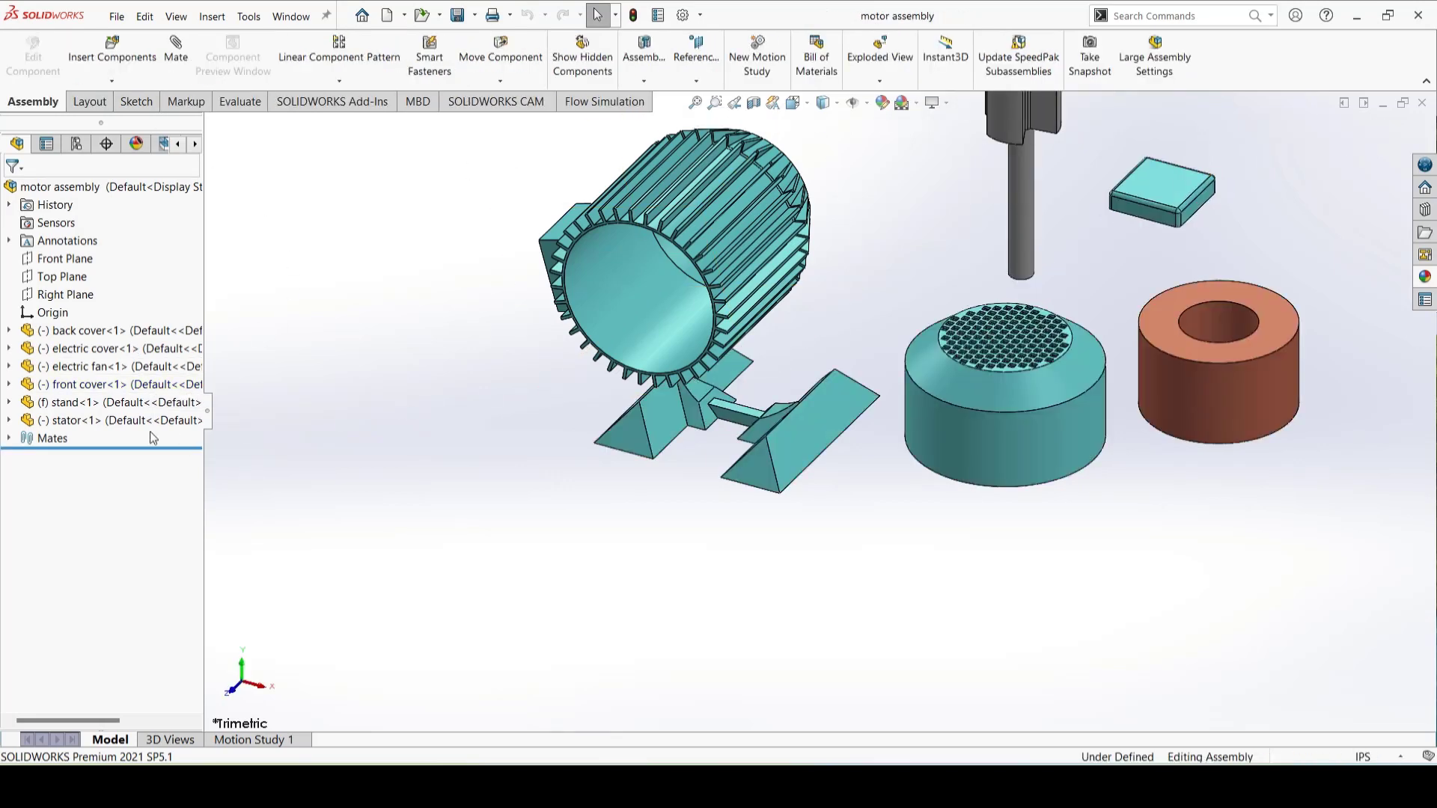
{"action": "left_click", "coordinate": [92, 382]}
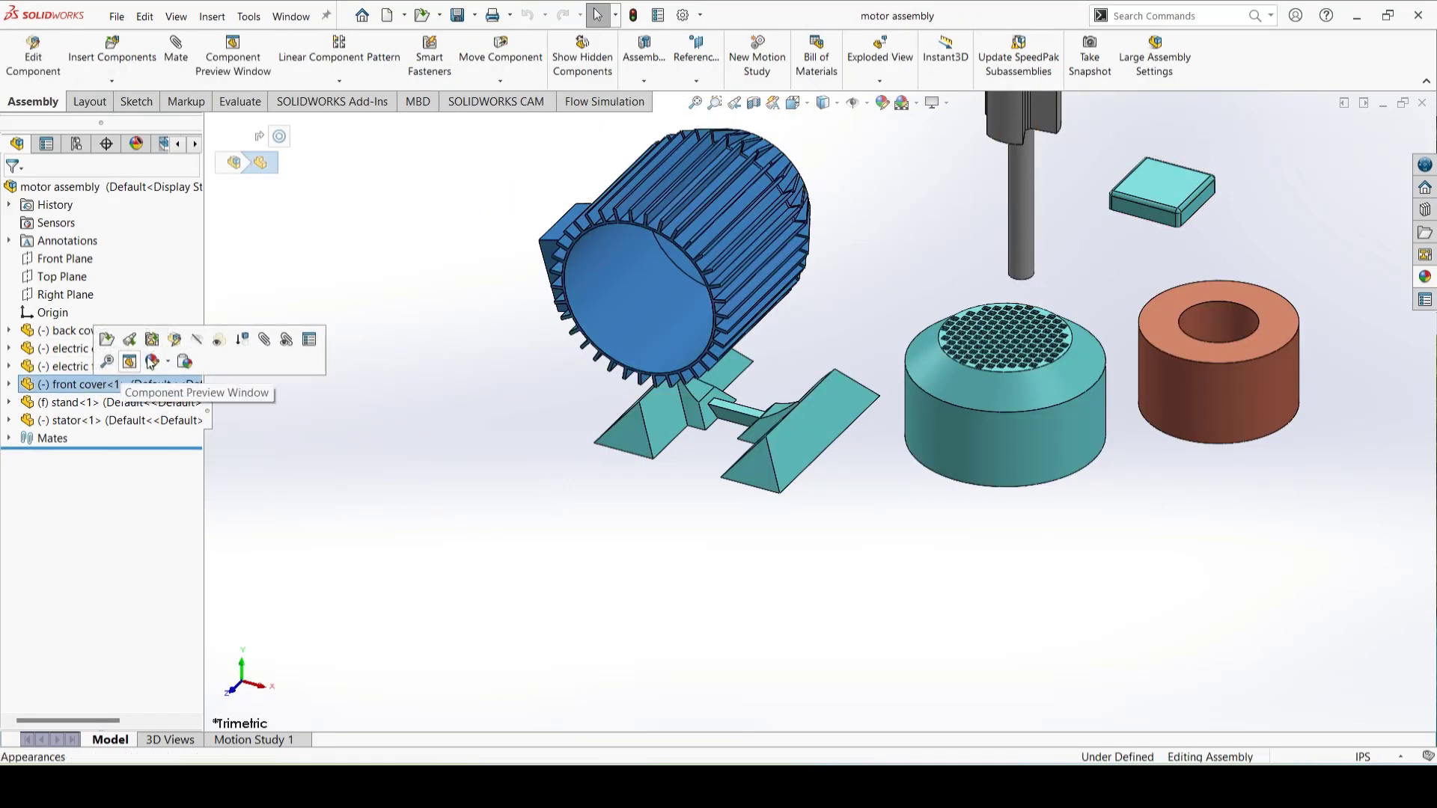
{"action": "left_click", "coordinate": [152, 339]}
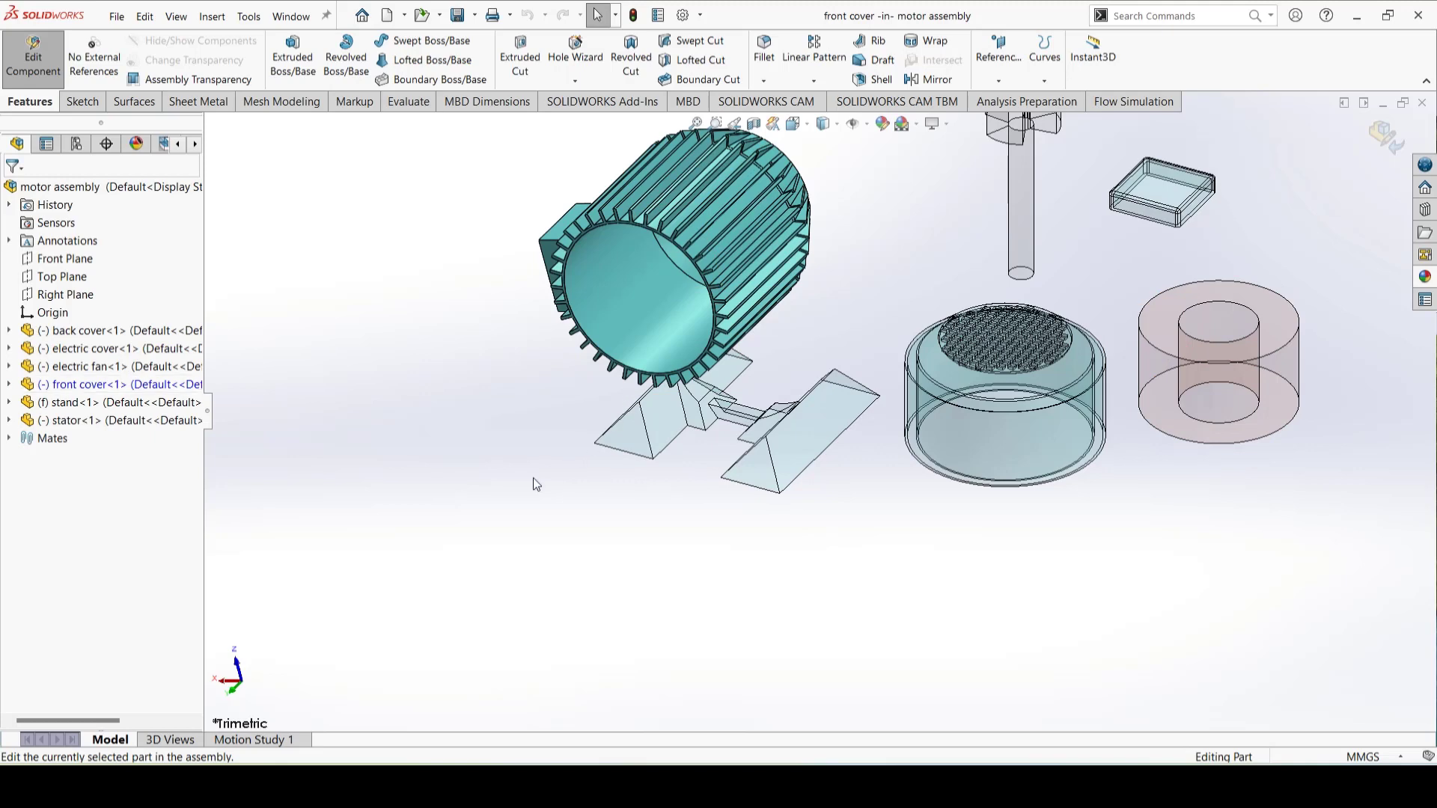
{"action": "left_click", "coordinate": [1375, 157]}
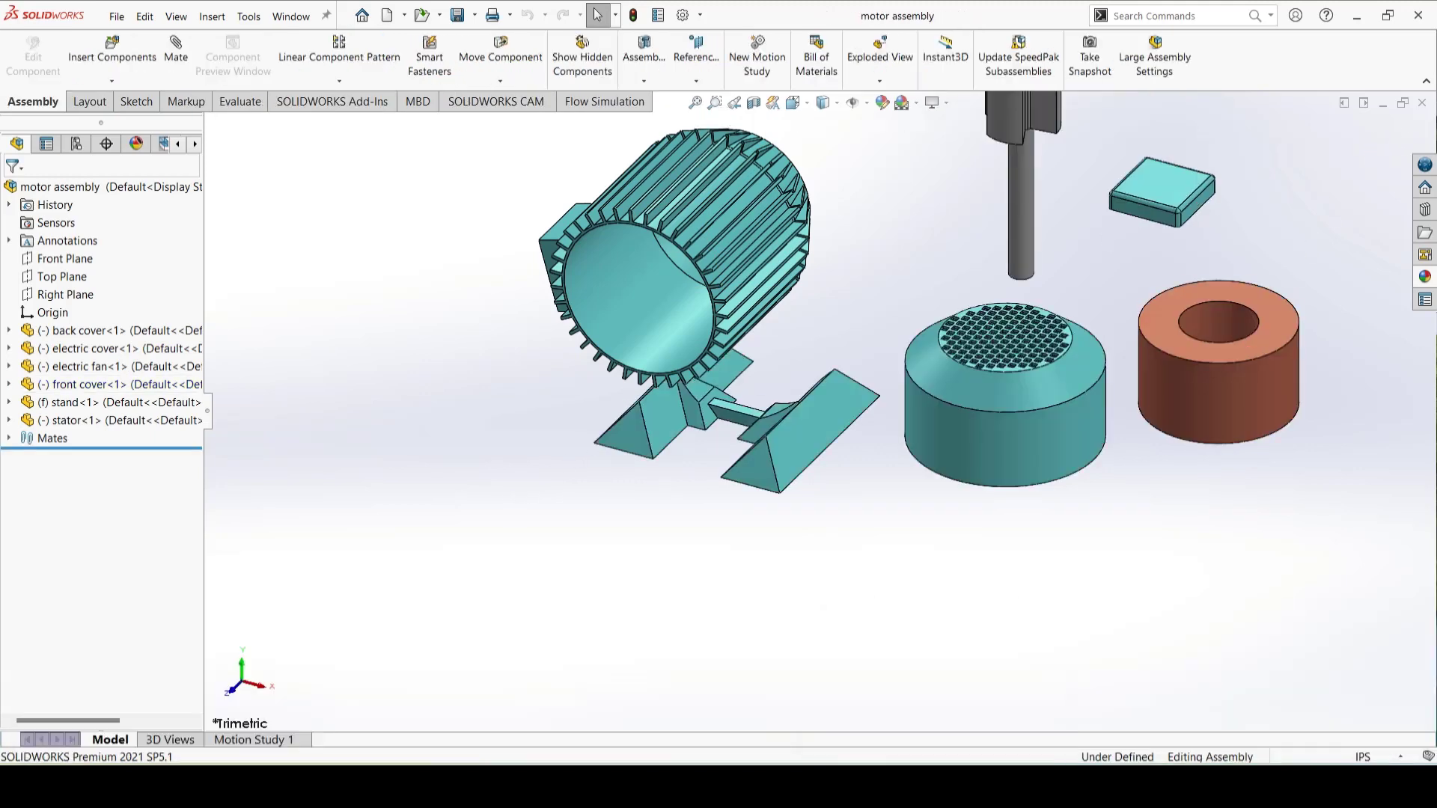
Step: Switch to the front cover part window and start a new sketch on the Right Plane
{"action": "mouse_move", "coordinate": [620, 785]}
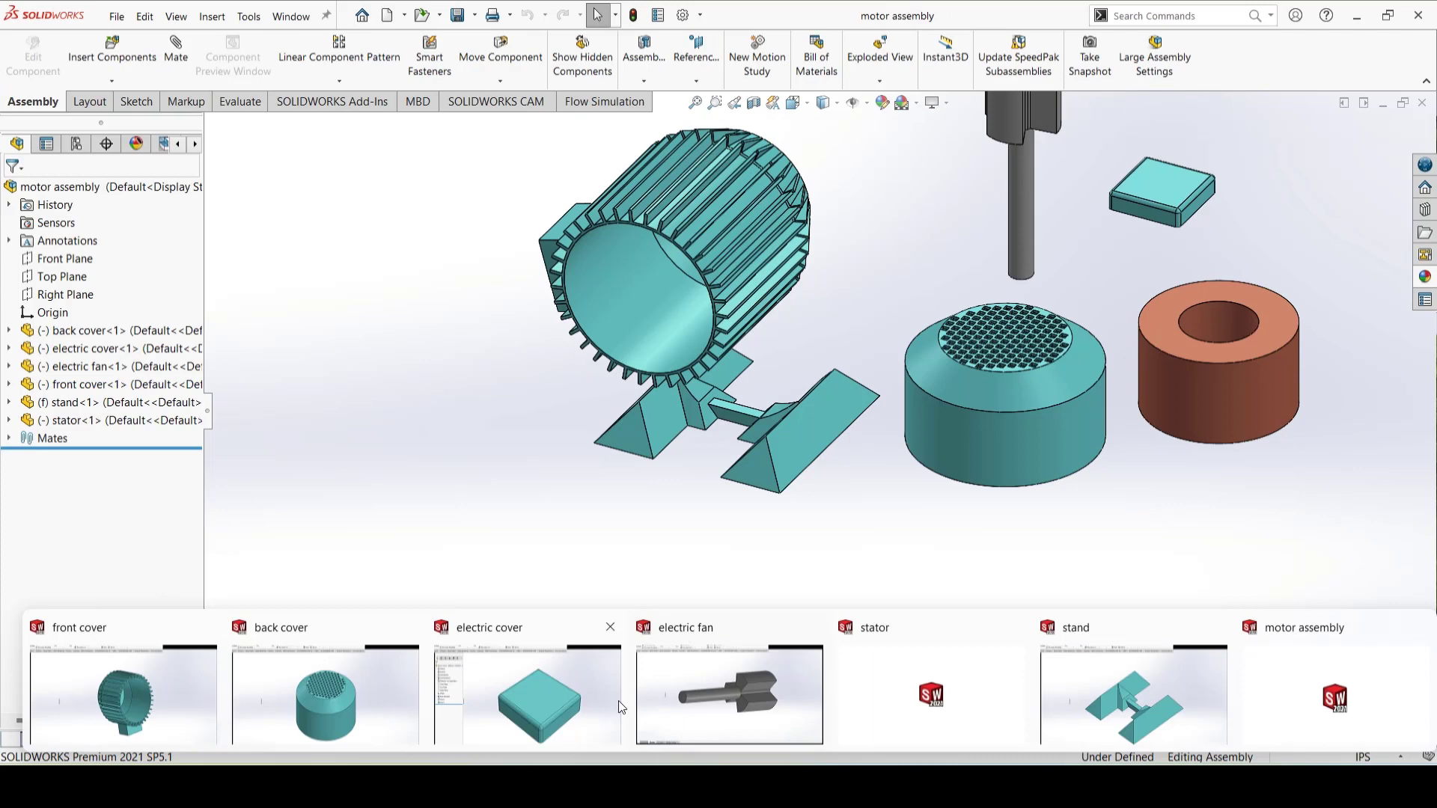
{"action": "left_click", "coordinate": [186, 686]}
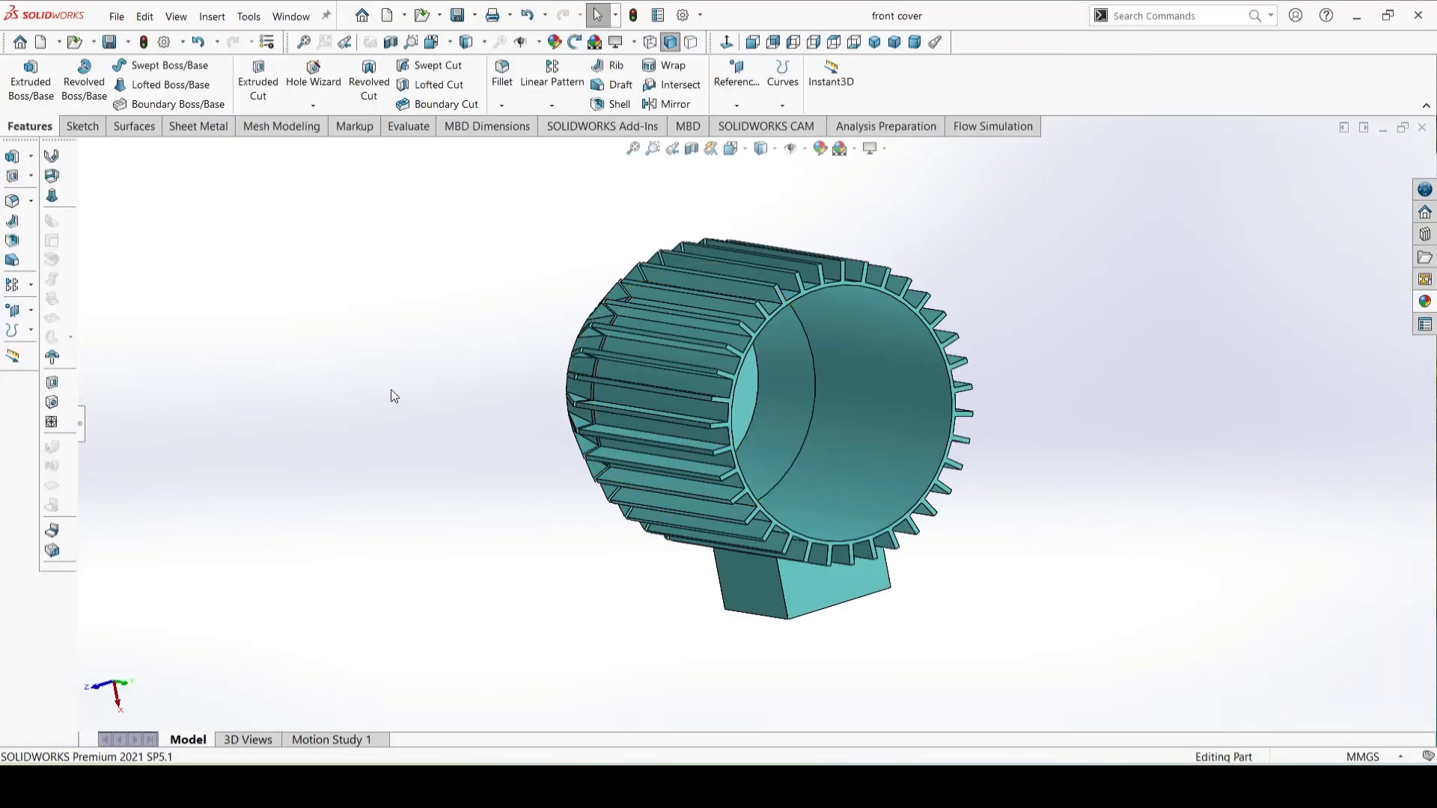
{"action": "left_click", "coordinate": [81, 424]}
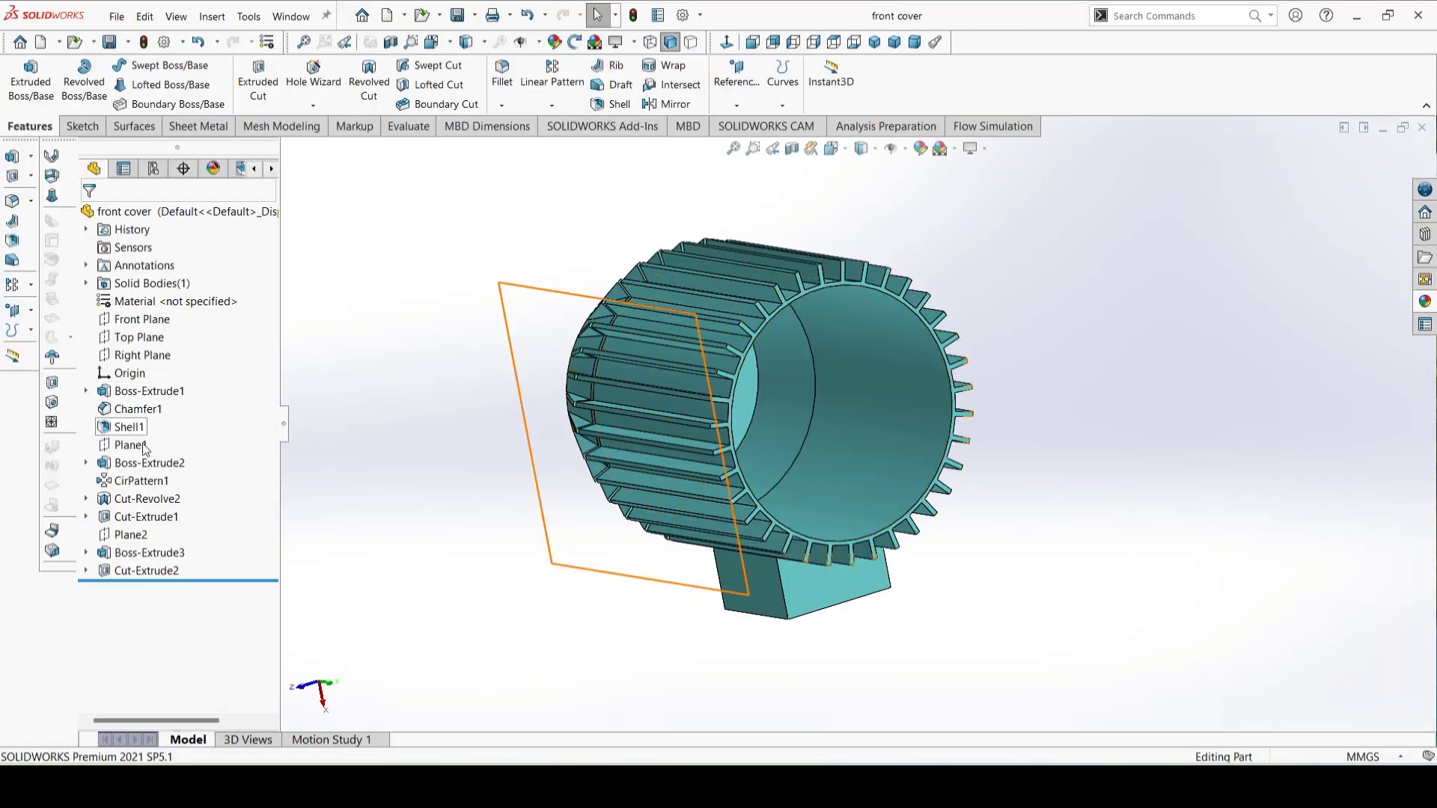
{"action": "left_click", "coordinate": [140, 354]}
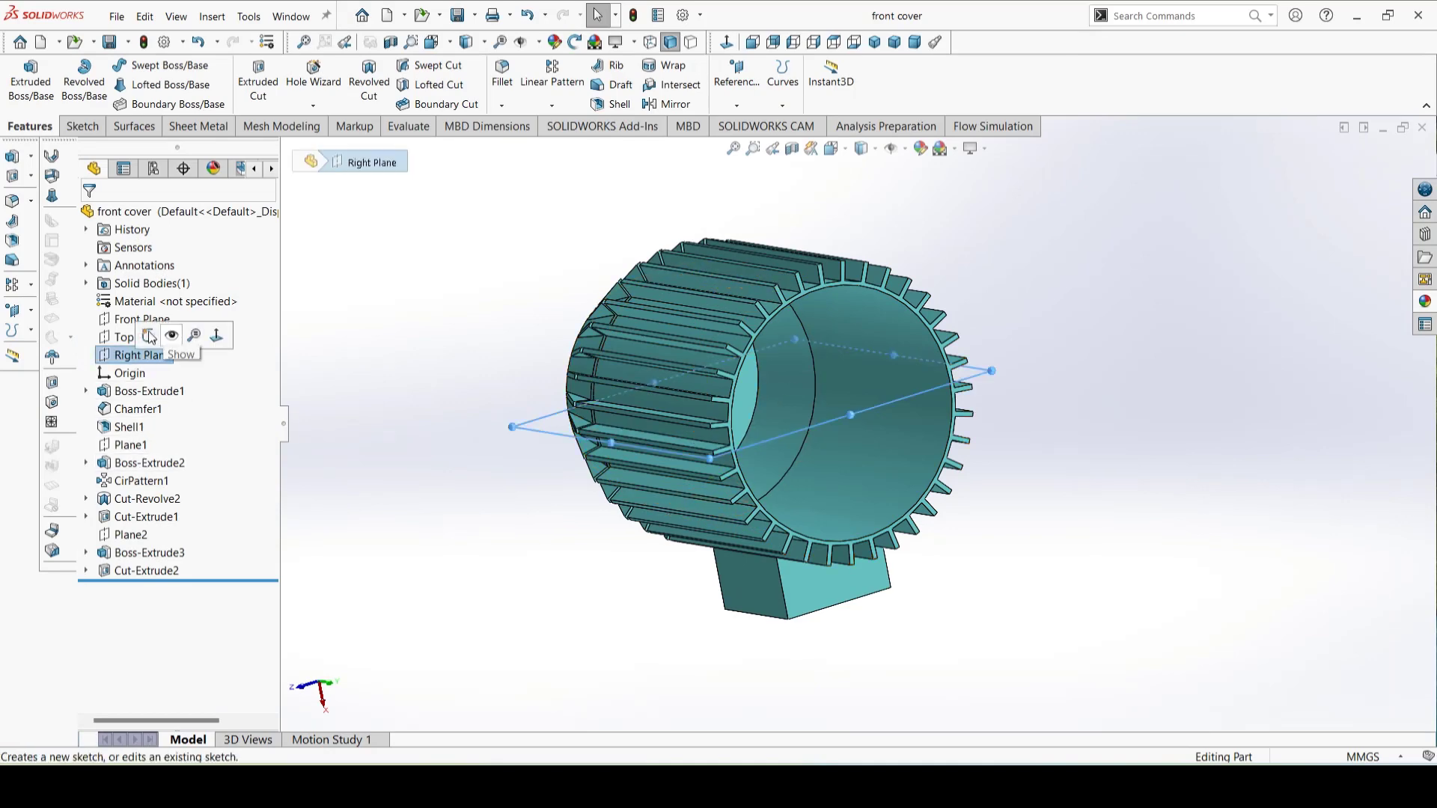
{"action": "left_click", "coordinate": [229, 323]}
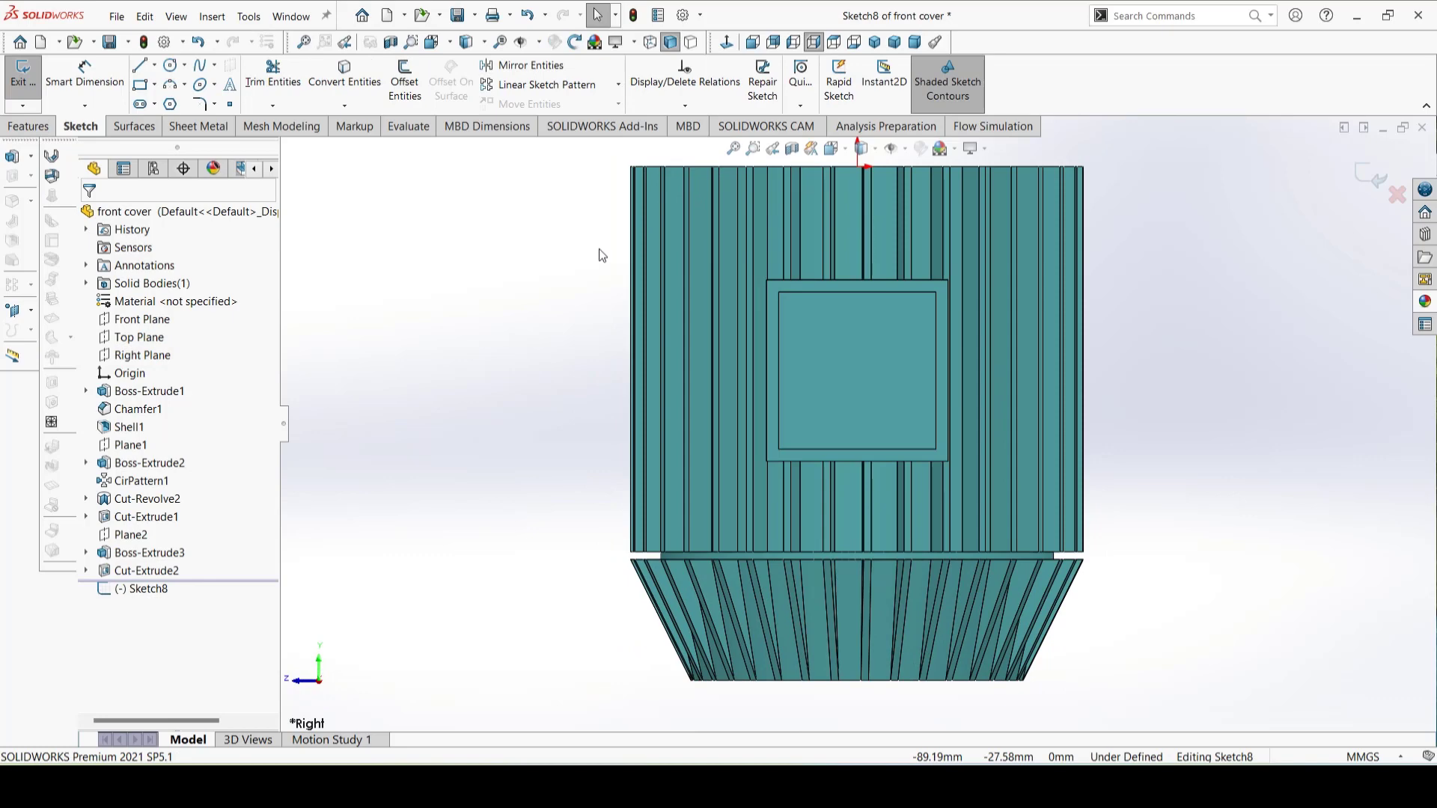
Step: Apply a planar section view of the front cover at the Right Plane with zero offset
{"action": "left_click", "coordinate": [791, 148]}
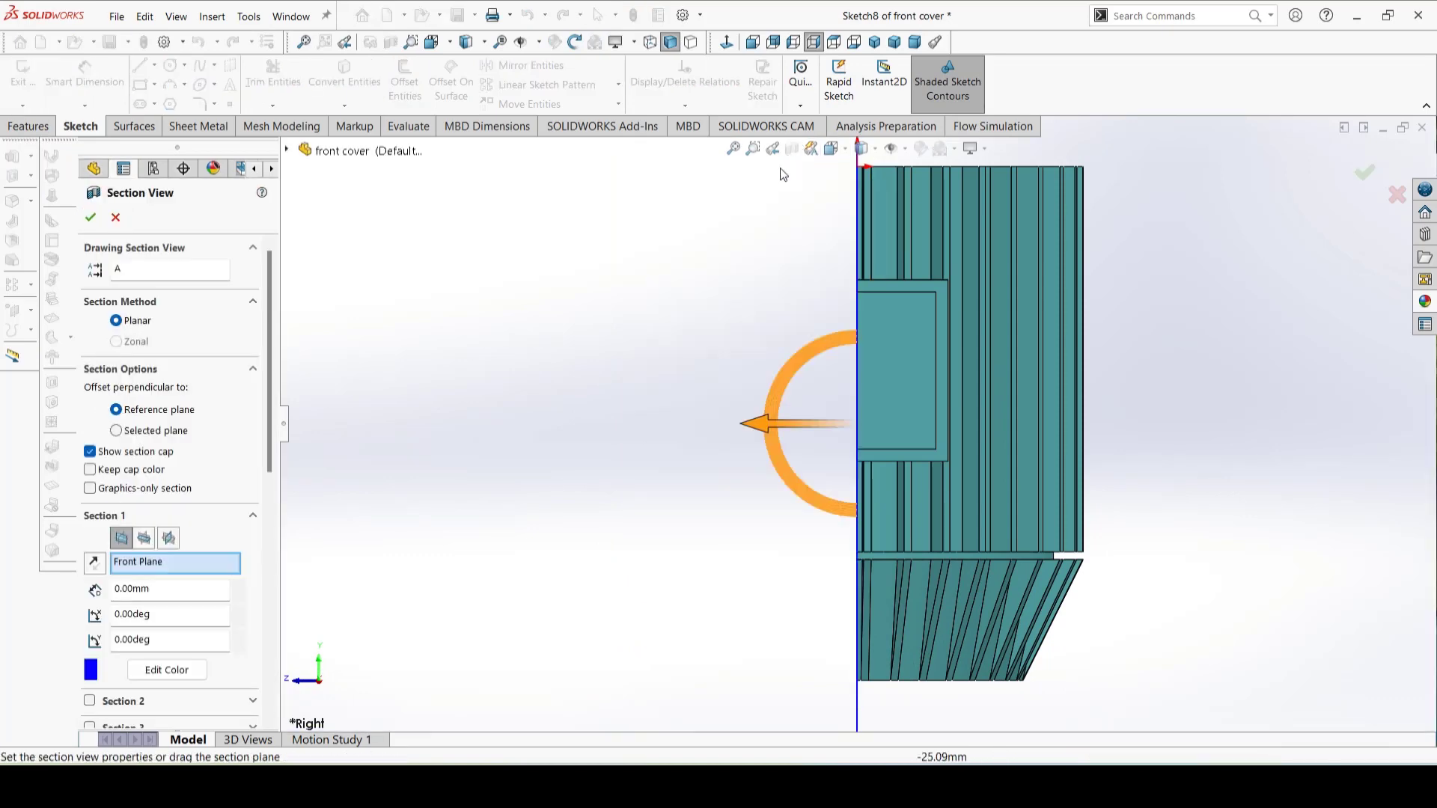
{"action": "left_click", "coordinate": [145, 539]}
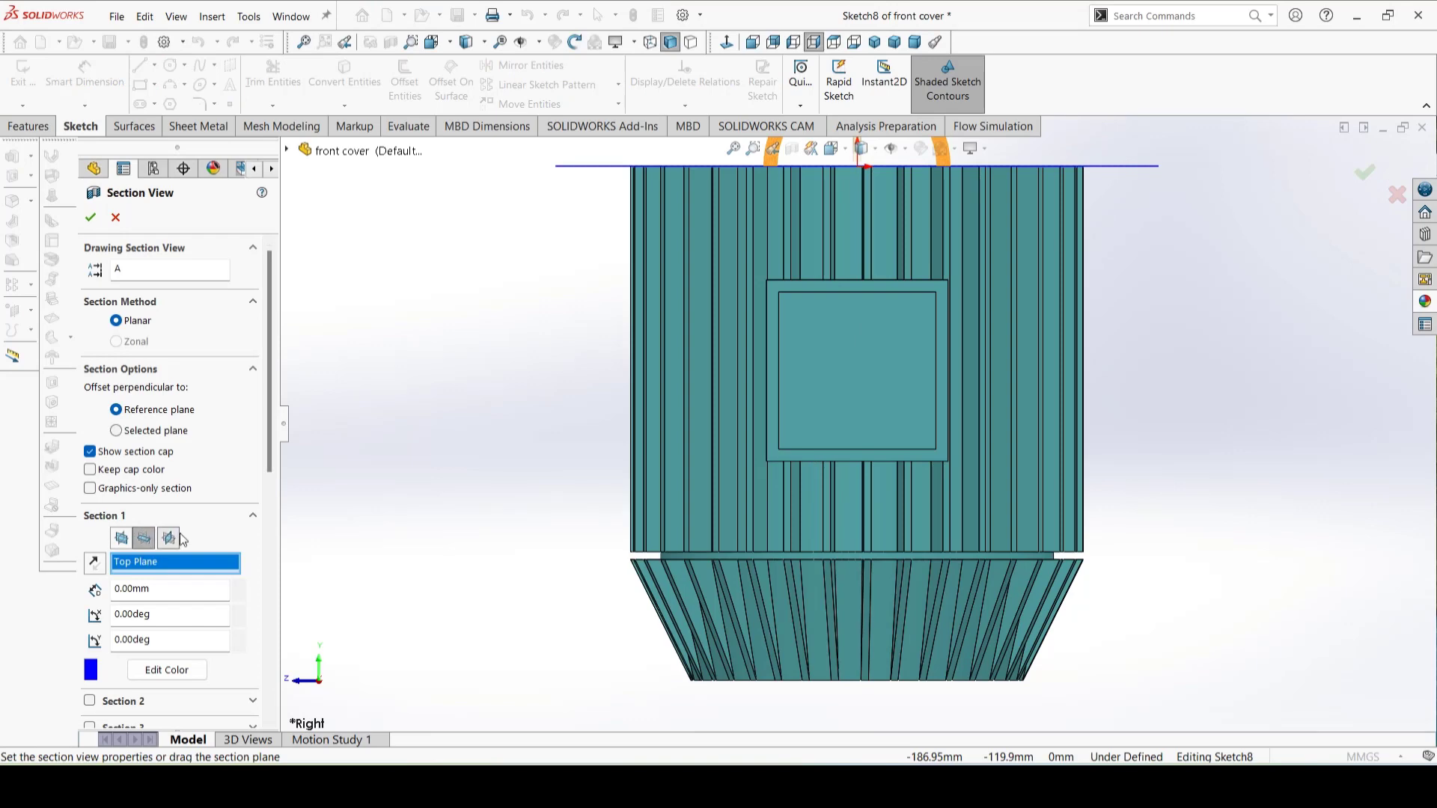
{"action": "left_click", "coordinate": [169, 539]}
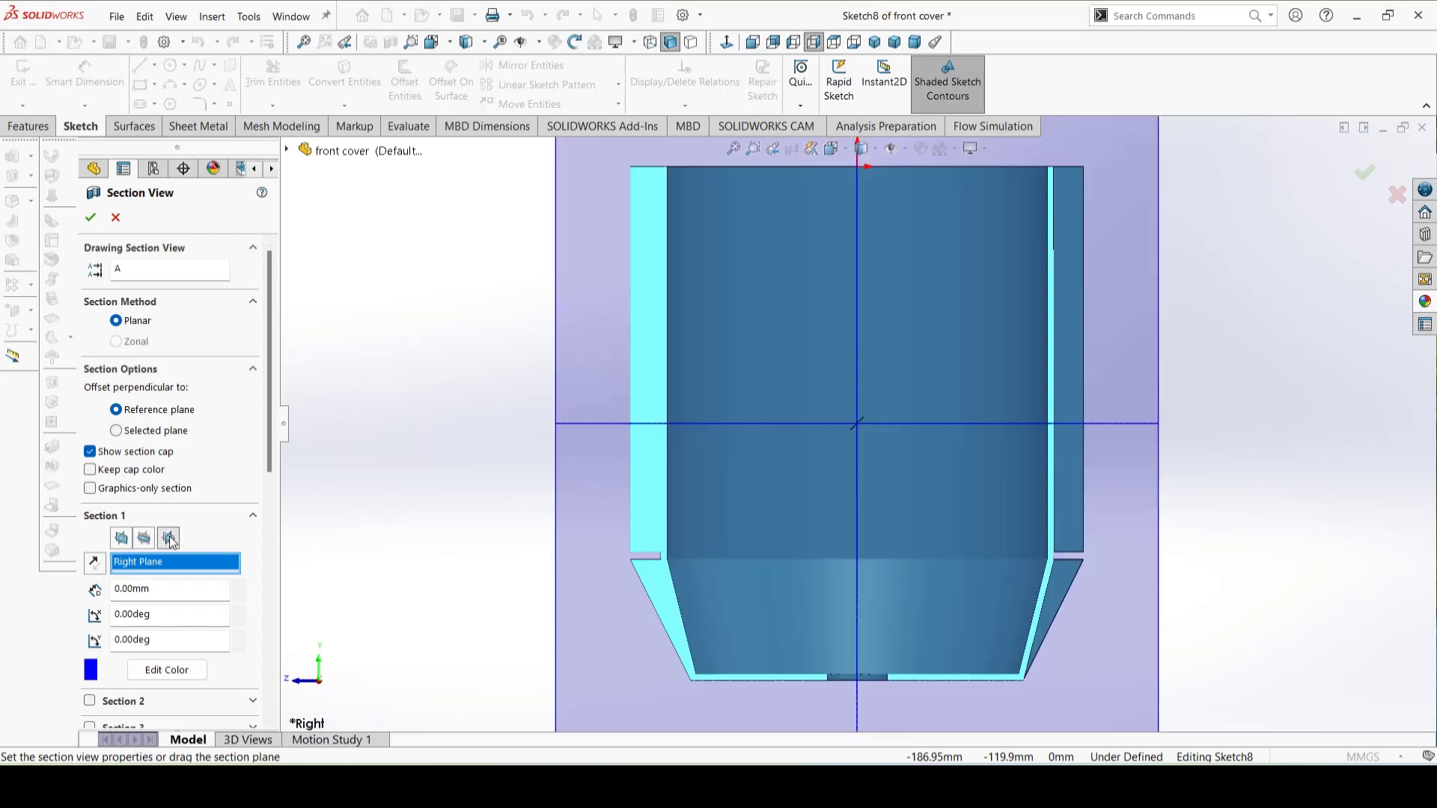
{"action": "left_click", "coordinate": [92, 217]}
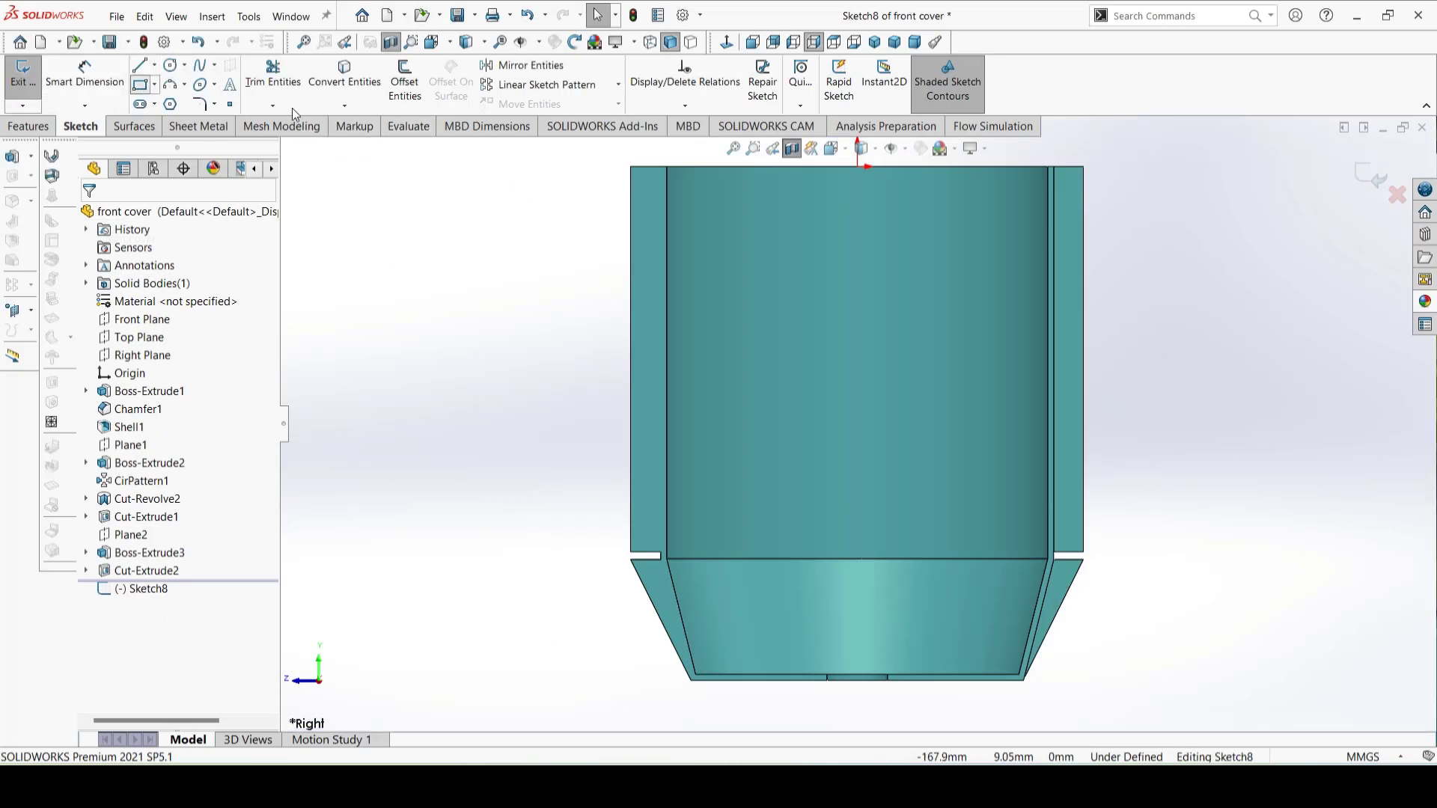
Step: Sketch a corner rectangle about 19 by 11 mm across the fin at the open rim, ending on the outer wall edge
{"action": "left_click", "coordinate": [605, 167]}
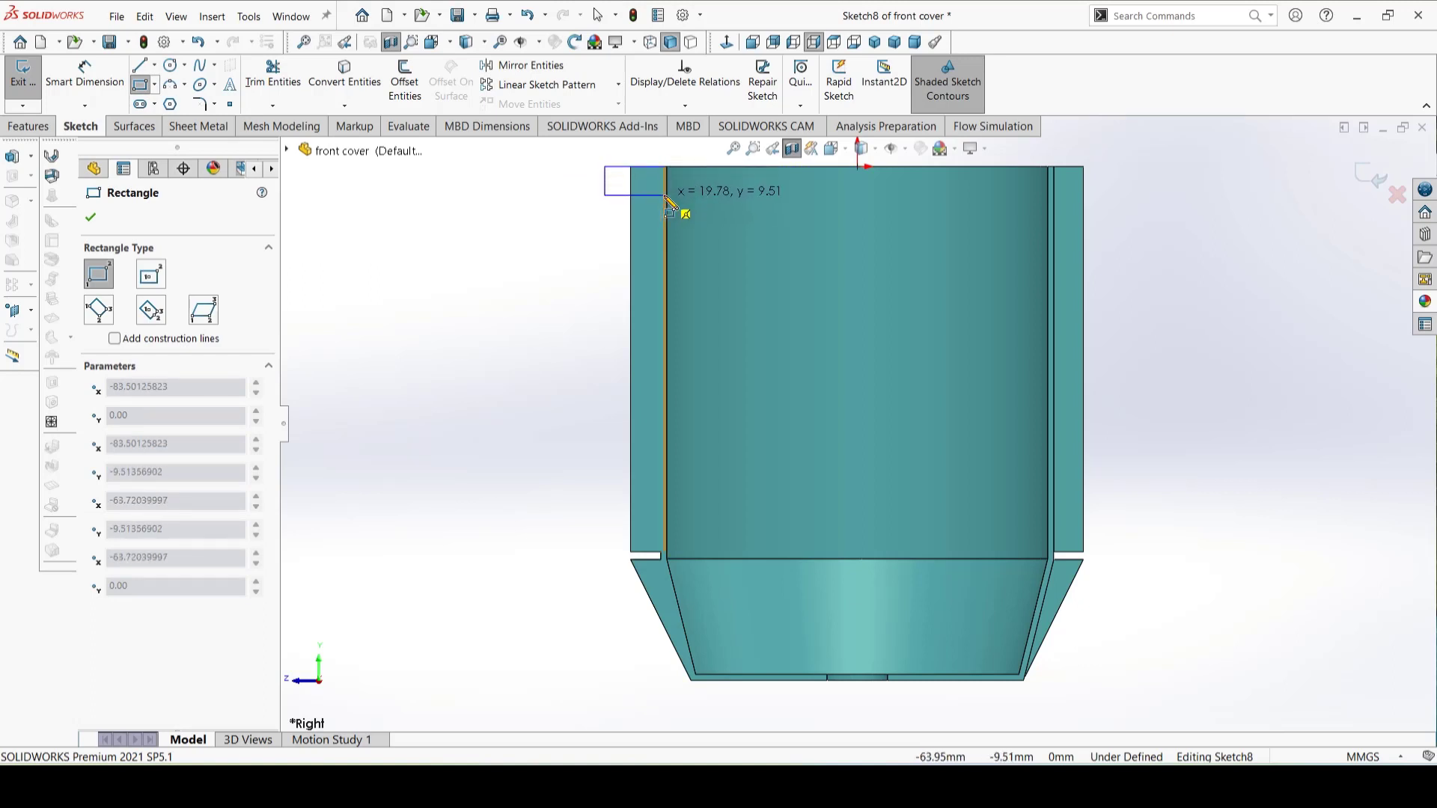
{"action": "scroll", "coordinate": [669, 203], "scroll_direction": "down", "scroll_amount": 2}
{"action": "scroll", "coordinate": [702, 234], "scroll_direction": "down", "scroll_amount": 2}
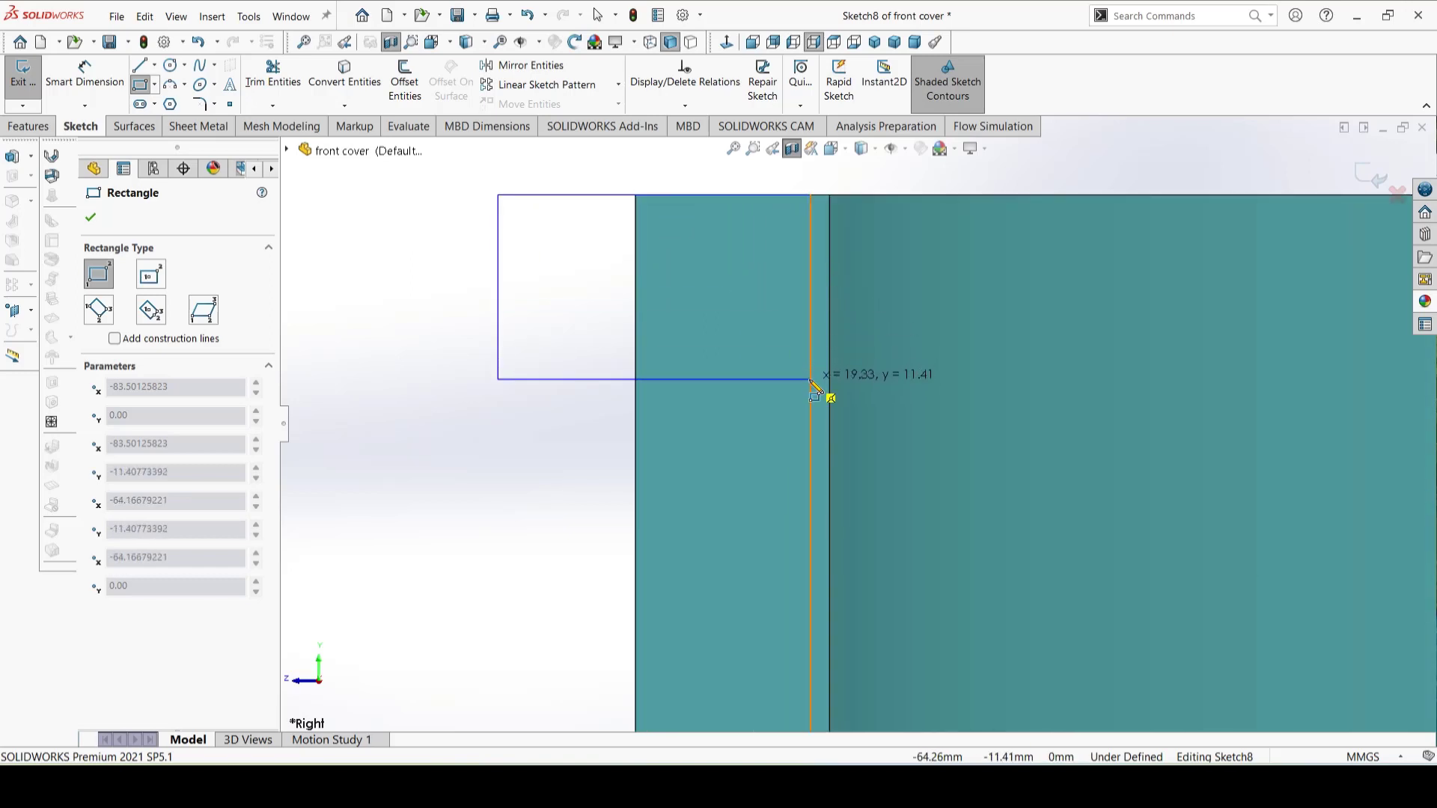
{"action": "left_click", "coordinate": [811, 380]}
Step: Dimension the rectangle's outer vertical side to 20 mm
{"action": "right_click_drag", "start_coordinate": [375, 302], "coordinate": [390, 233]}
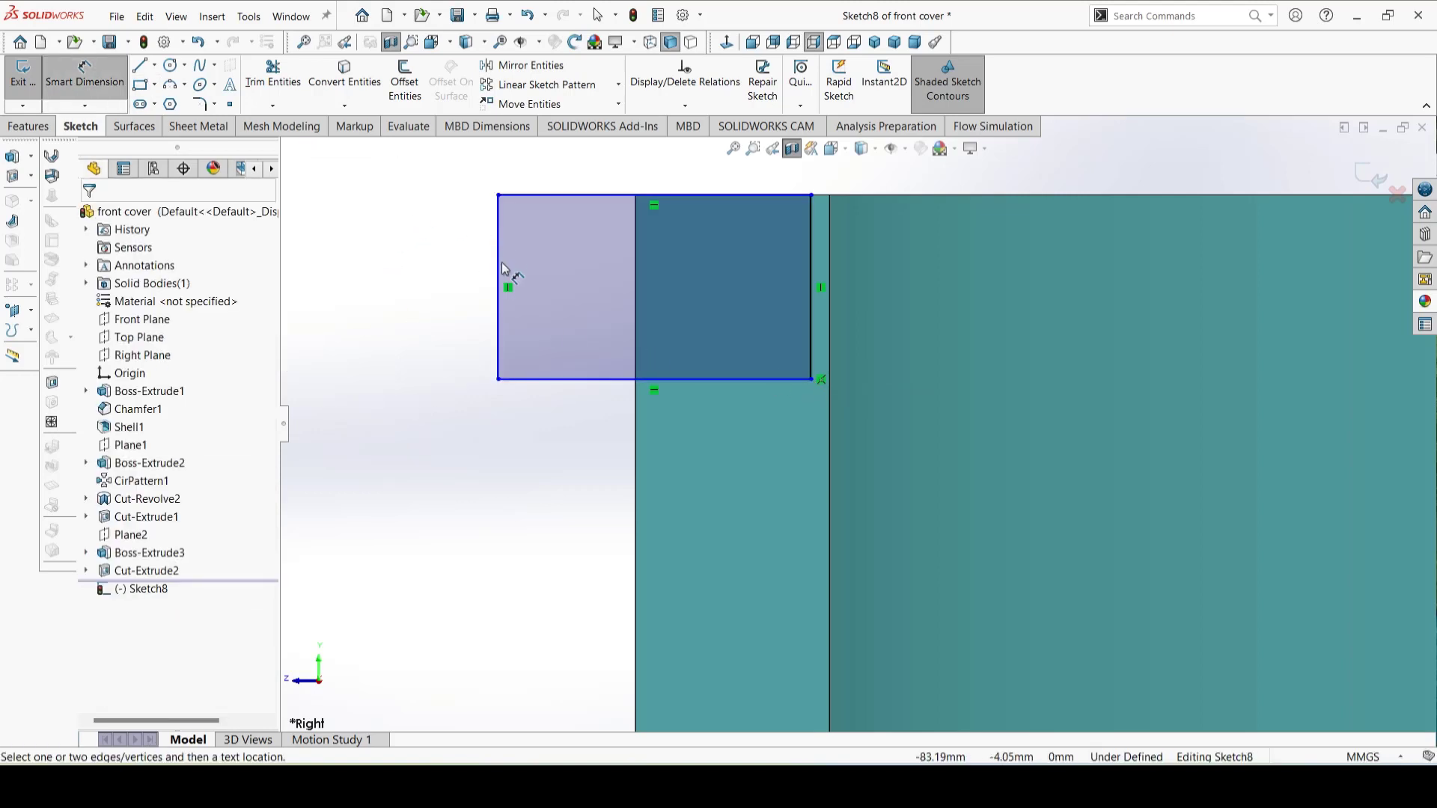
{"action": "left_click", "coordinate": [500, 267]}
{"action": "left_click", "coordinate": [403, 276]}
{"action": "type", "text": "10"}
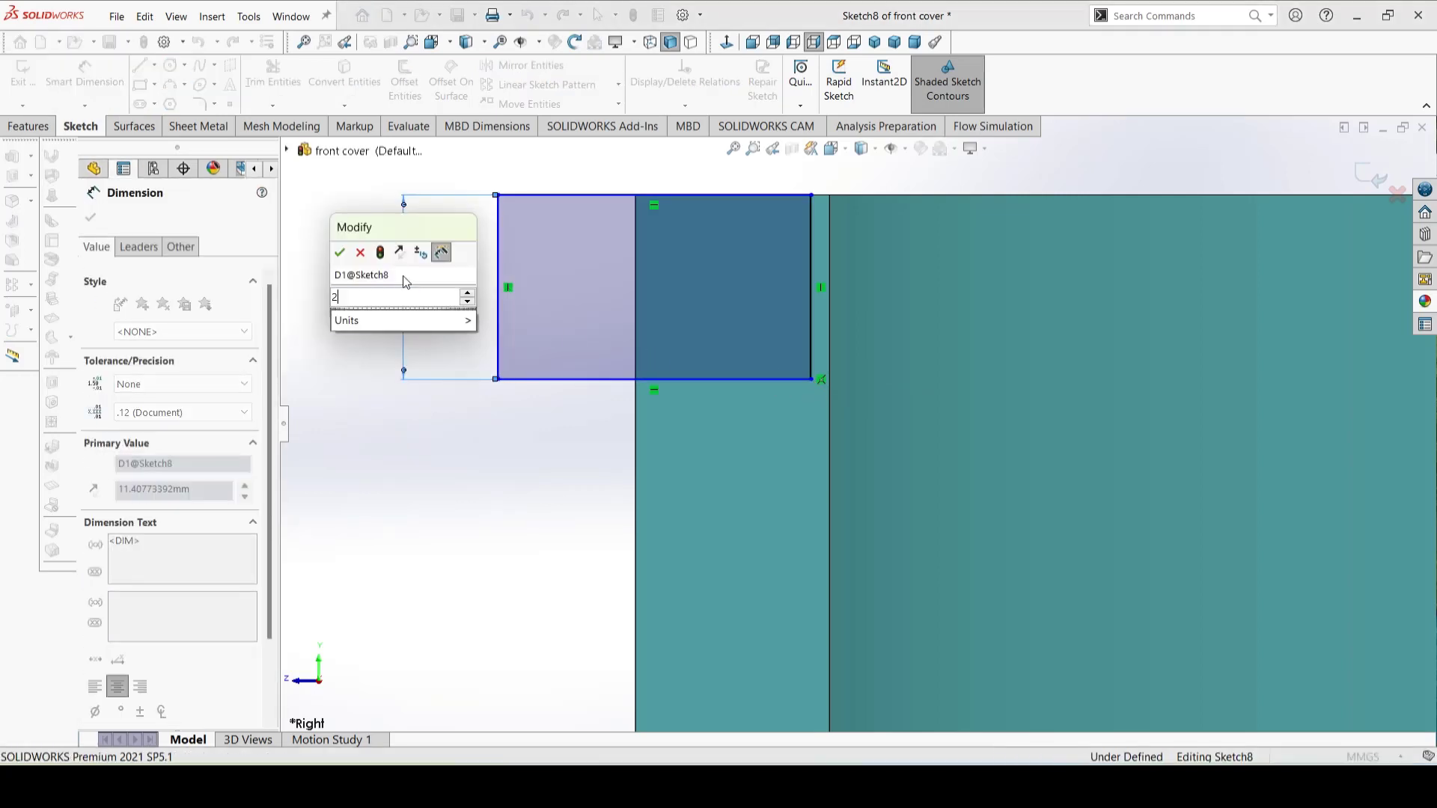
{"action": "key", "text": "Return"}
{"action": "scroll", "coordinate": [512, 247], "scroll_direction": "up", "scroll_amount": 2}
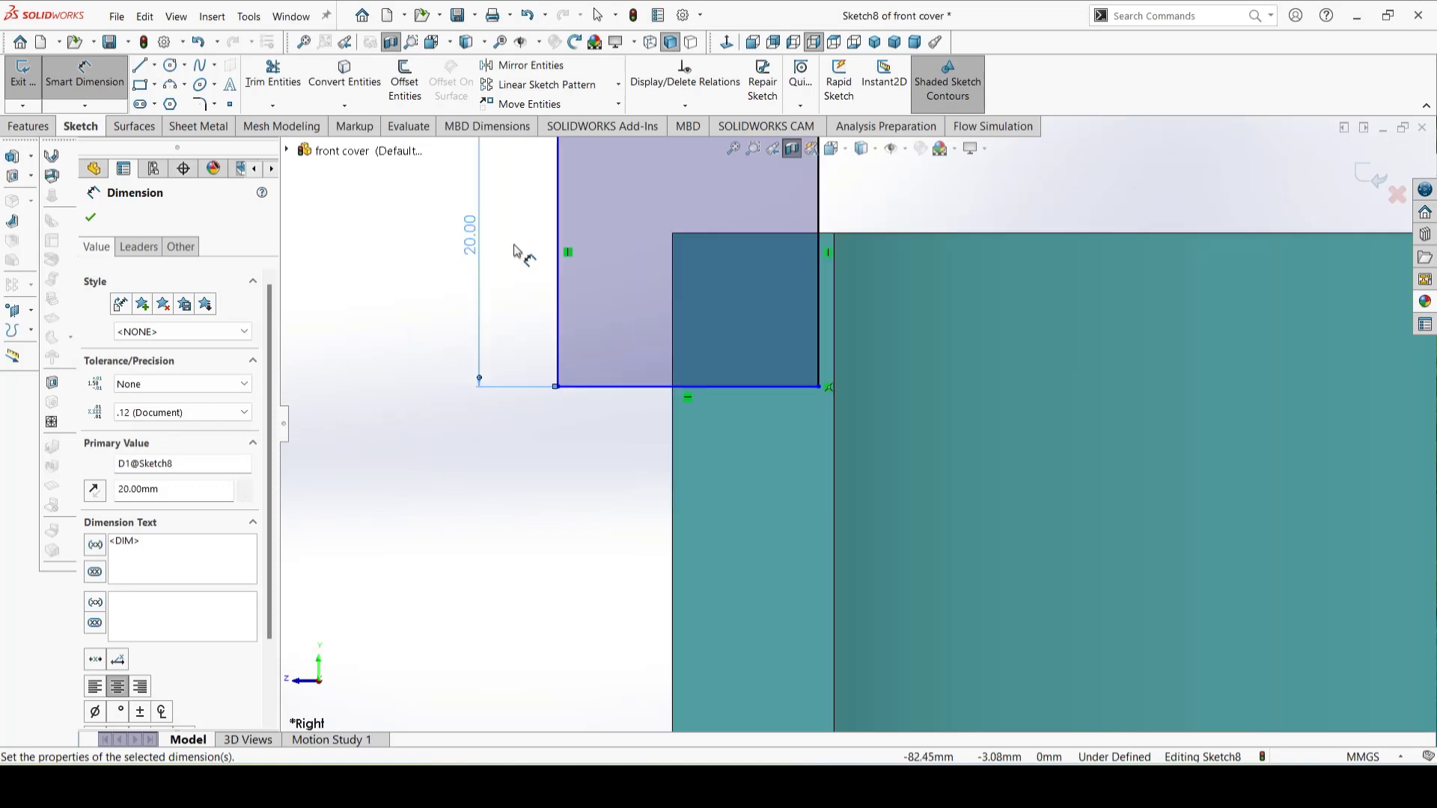
Step: Try to add a relation between the rectangle's upper side and the fin's edge at the open rim
{"action": "key", "text": "Escape"}
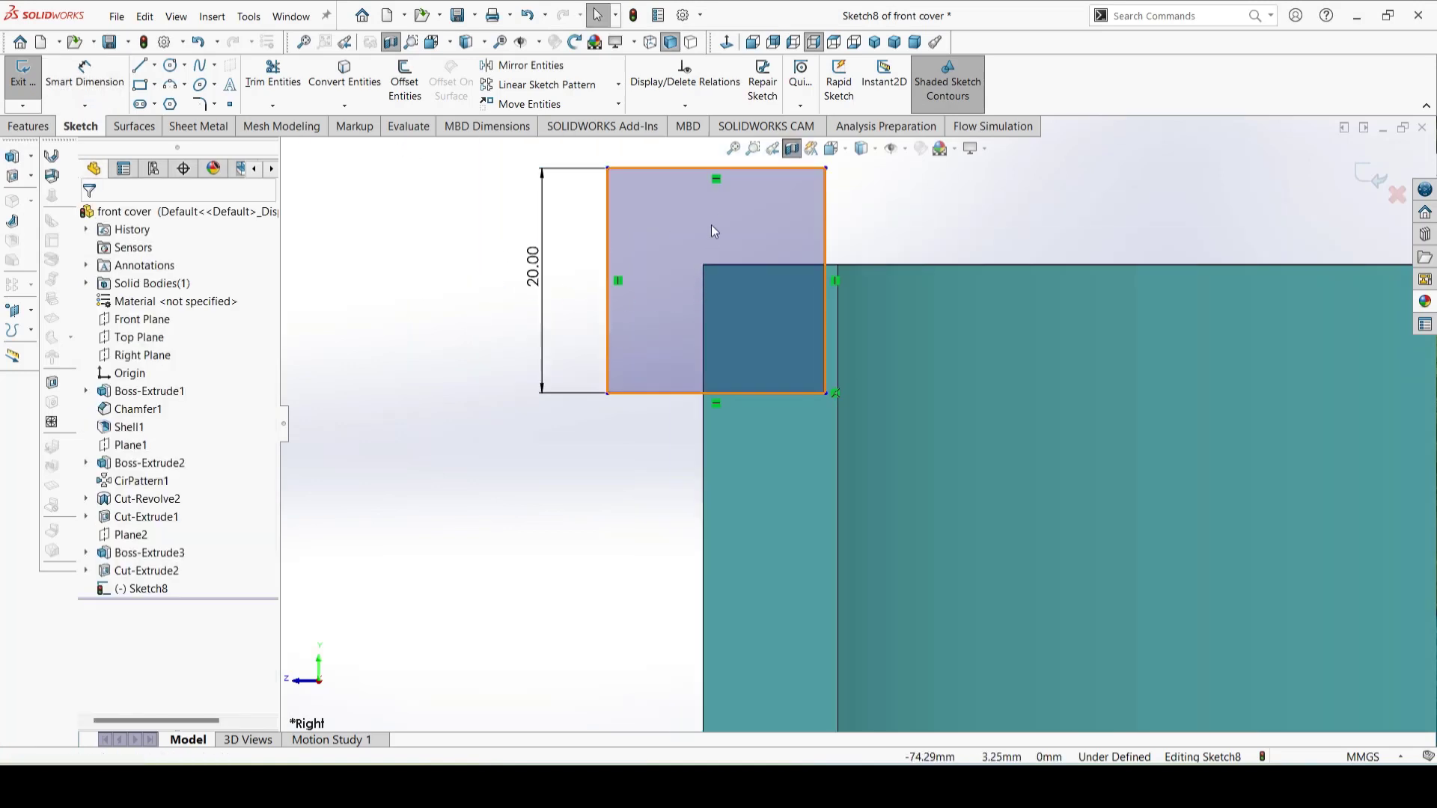
{"action": "left_click", "coordinate": [759, 170]}
{"action": "left_click", "coordinate": [758, 266], "text": "ctrl"}
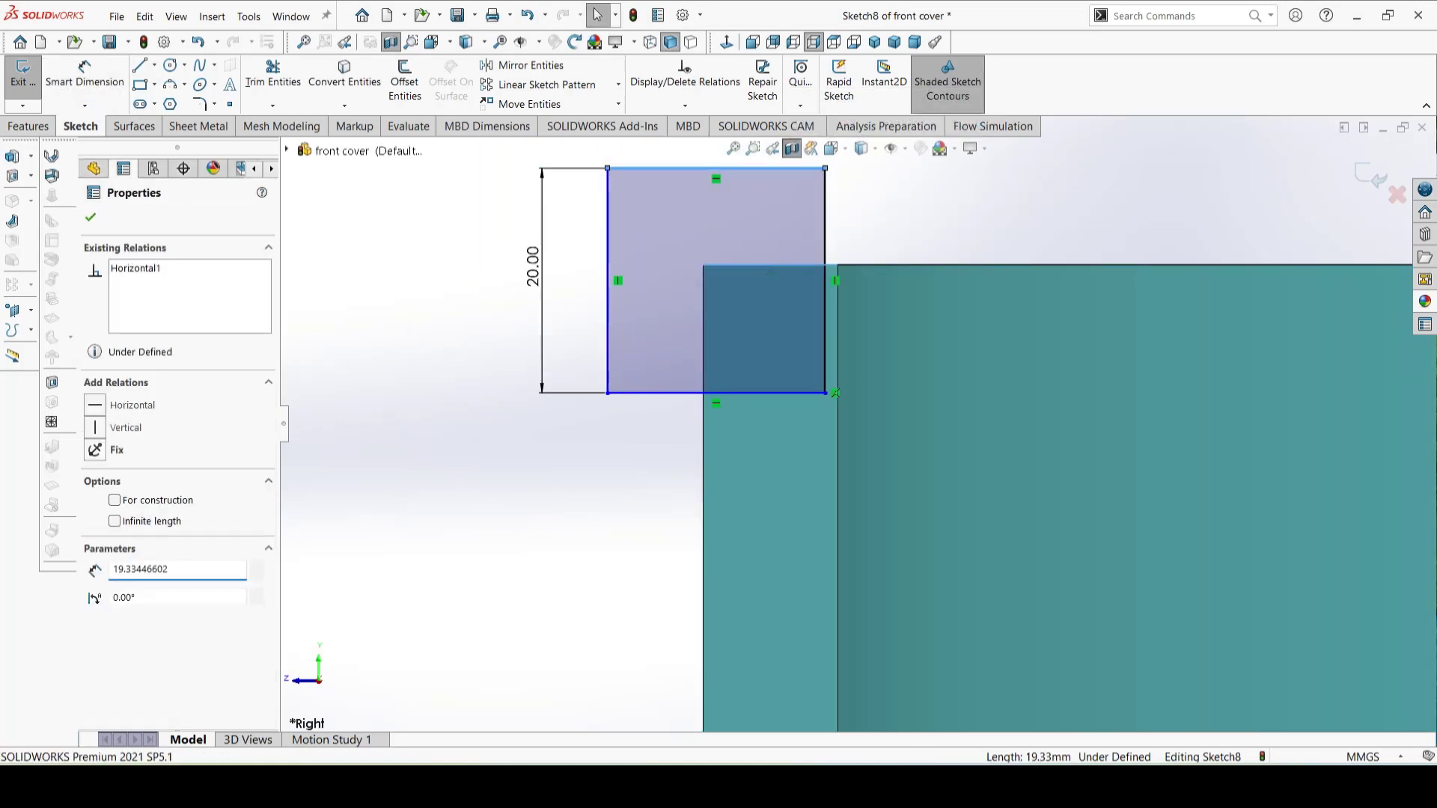
{"action": "left_click", "coordinate": [98, 475]}
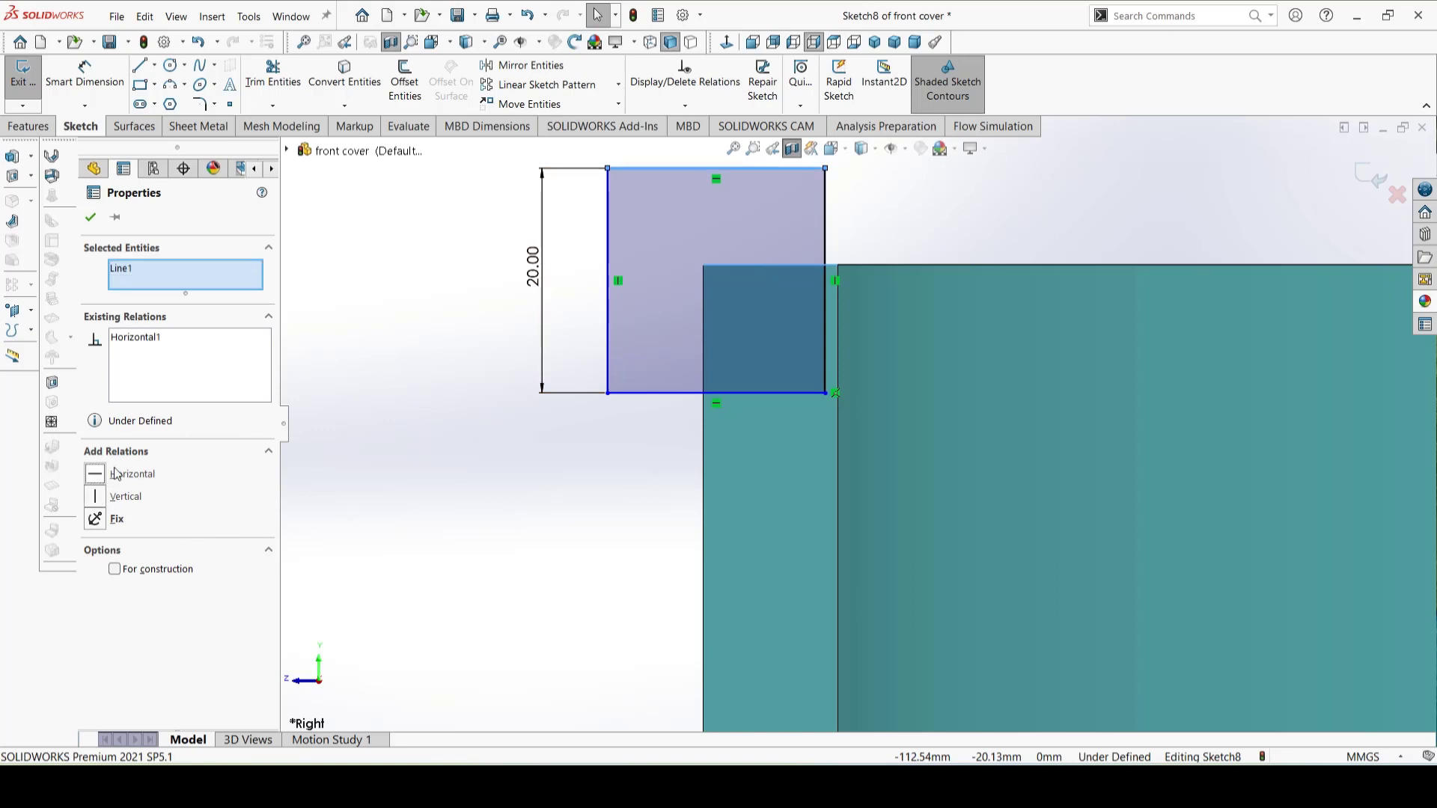
{"action": "left_click", "coordinate": [432, 376]}
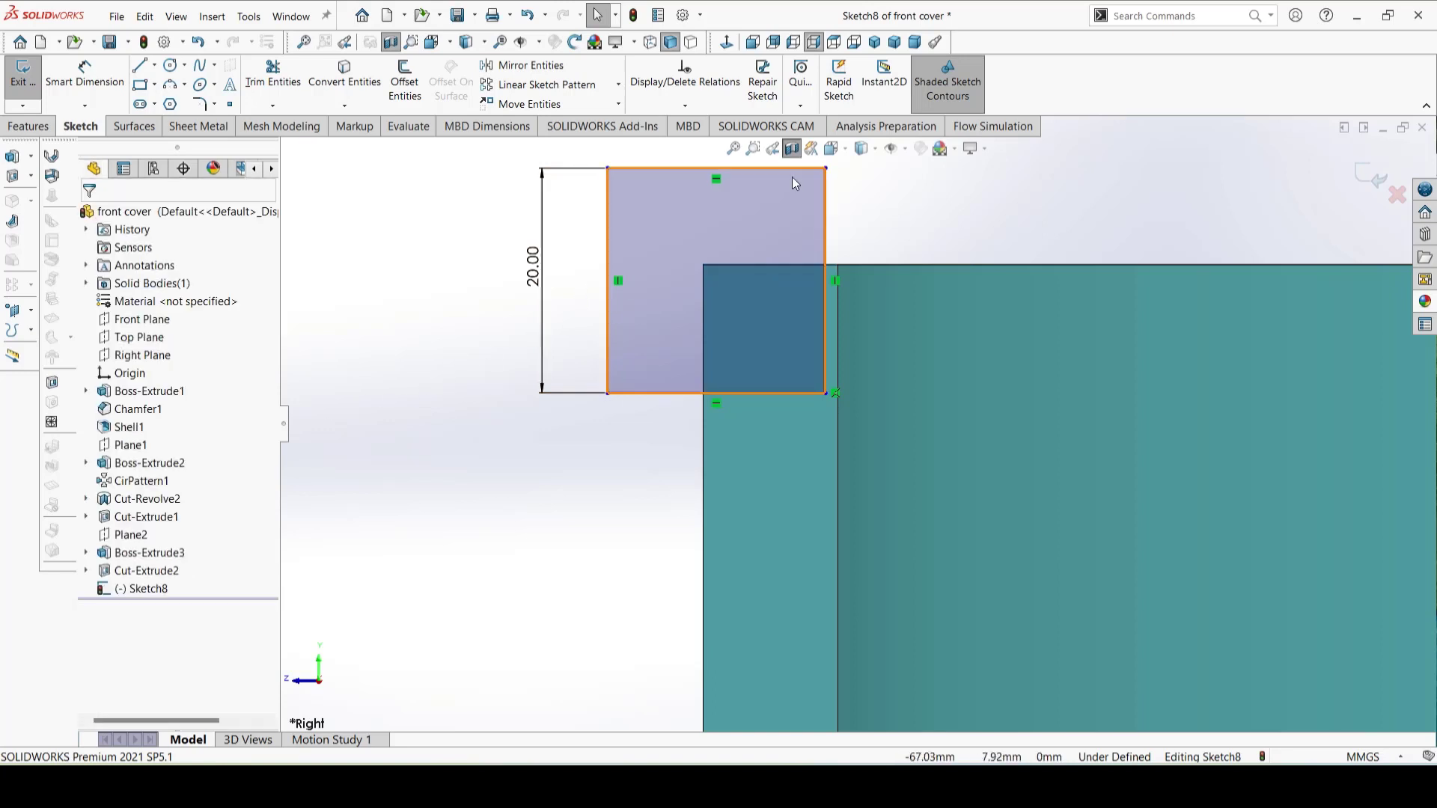
{"action": "left_click", "coordinate": [734, 266]}
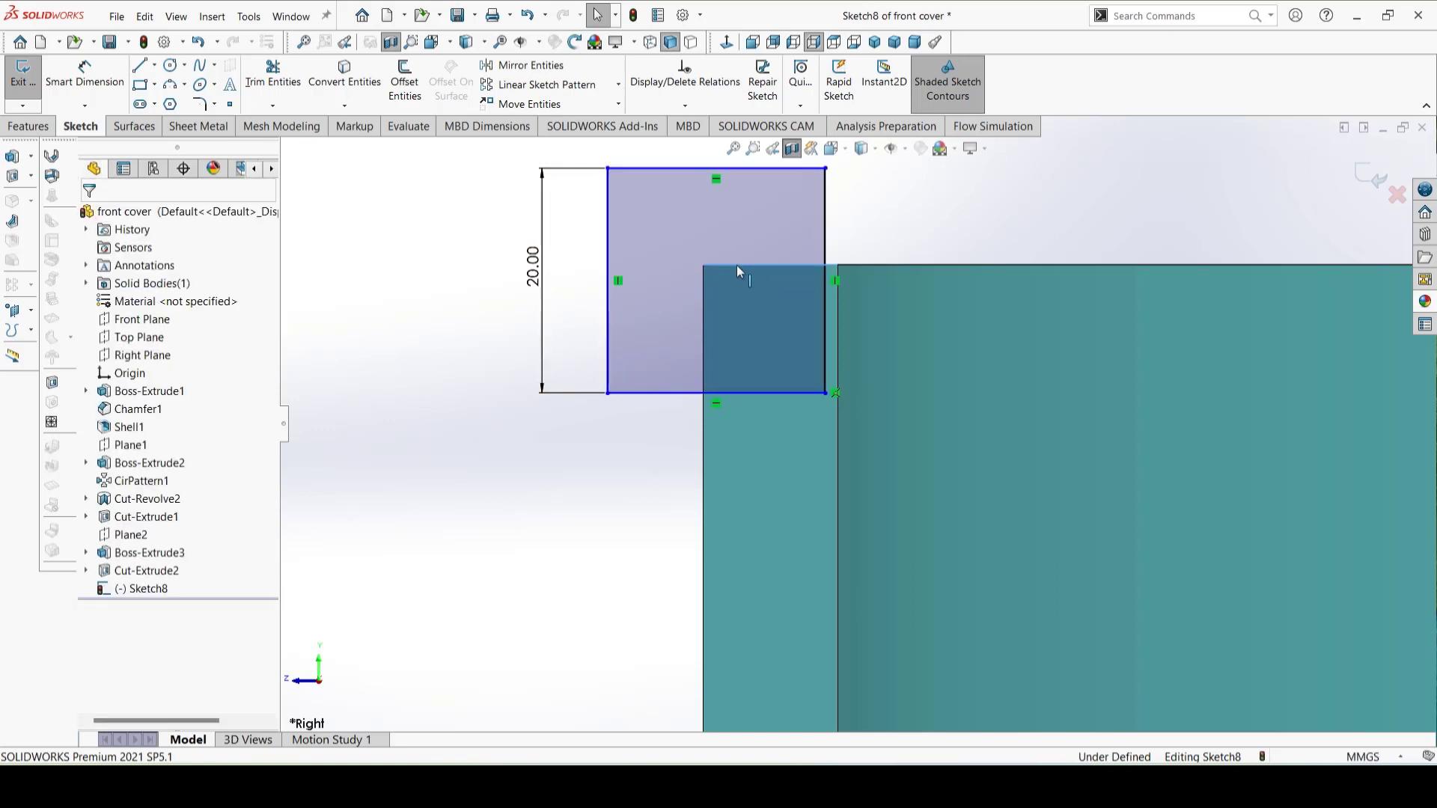
{"action": "left_click", "coordinate": [749, 167]}
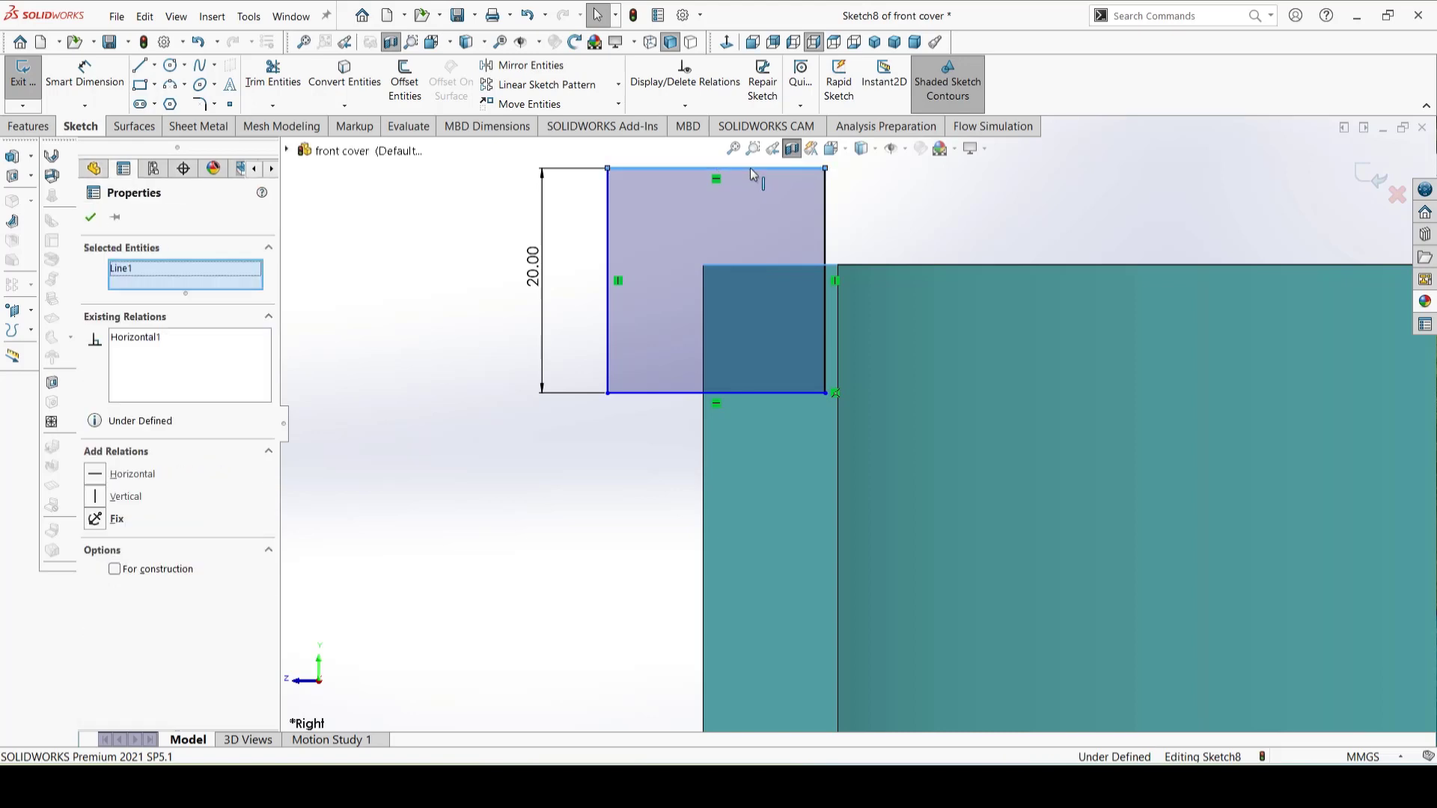
{"action": "left_click", "coordinate": [479, 318]}
Step: Move the rectangle so its upper side lies on the cover's rim edge, widening it to about 20 mm
{"action": "left_click_drag", "start_coordinate": [717, 306], "coordinate": [752, 357]}
{"action": "left_click_drag", "start_coordinate": [751, 218], "coordinate": [752, 266]}
{"action": "left_click", "coordinate": [683, 281]}
{"action": "scroll", "coordinate": [780, 267], "scroll_direction": "down", "scroll_amount": 5}
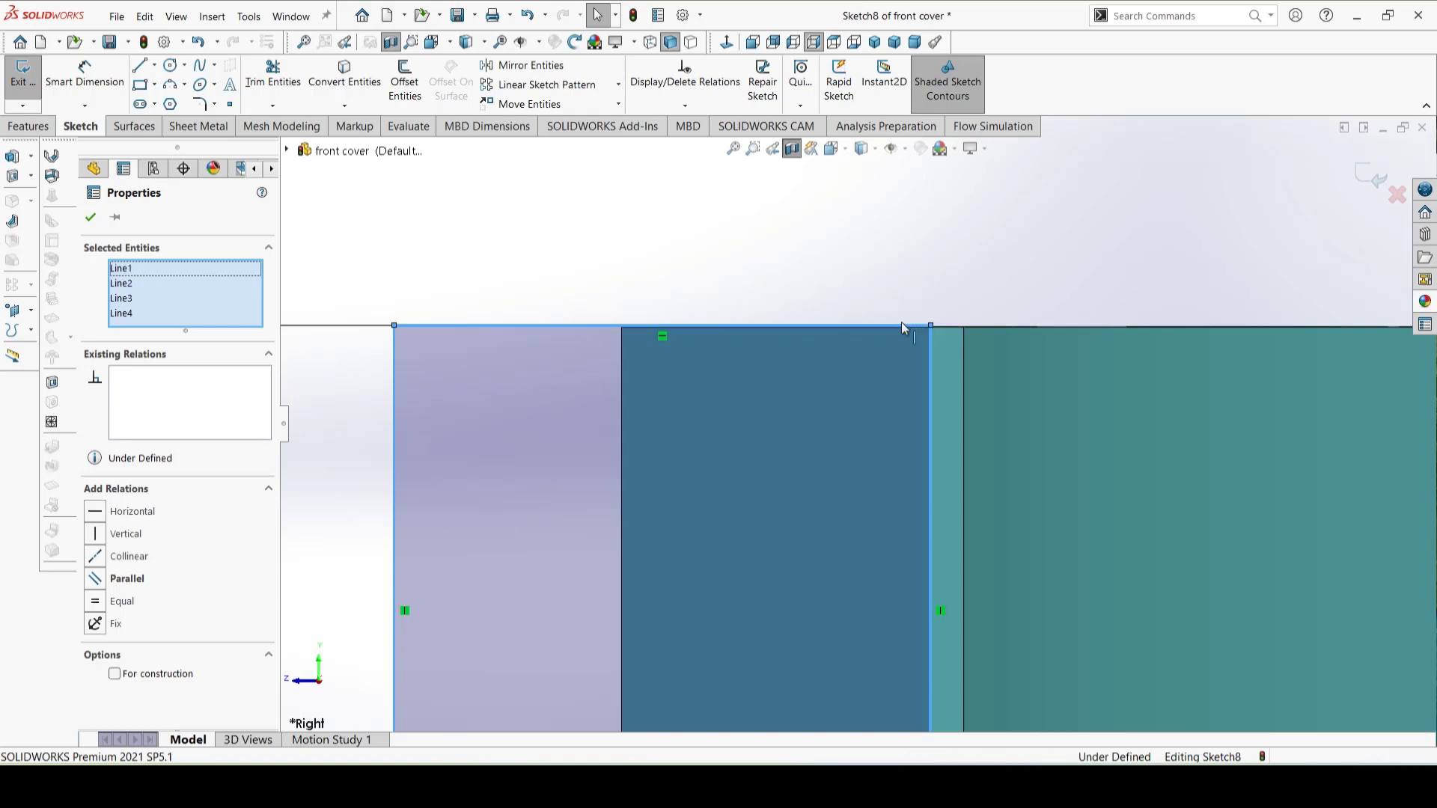
{"action": "mouse_move", "coordinate": [899, 326]}
{"action": "left_mouse_down"}
{"action": "mouse_move", "coordinate": [899, 343]}
{"action": "mouse_move", "coordinate": [906, 329]}
{"action": "mouse_move", "coordinate": [952, 330]}
{"action": "mouse_move", "coordinate": [826, 332]}
{"action": "mouse_move", "coordinate": [876, 326]}
{"action": "left_mouse_up"}
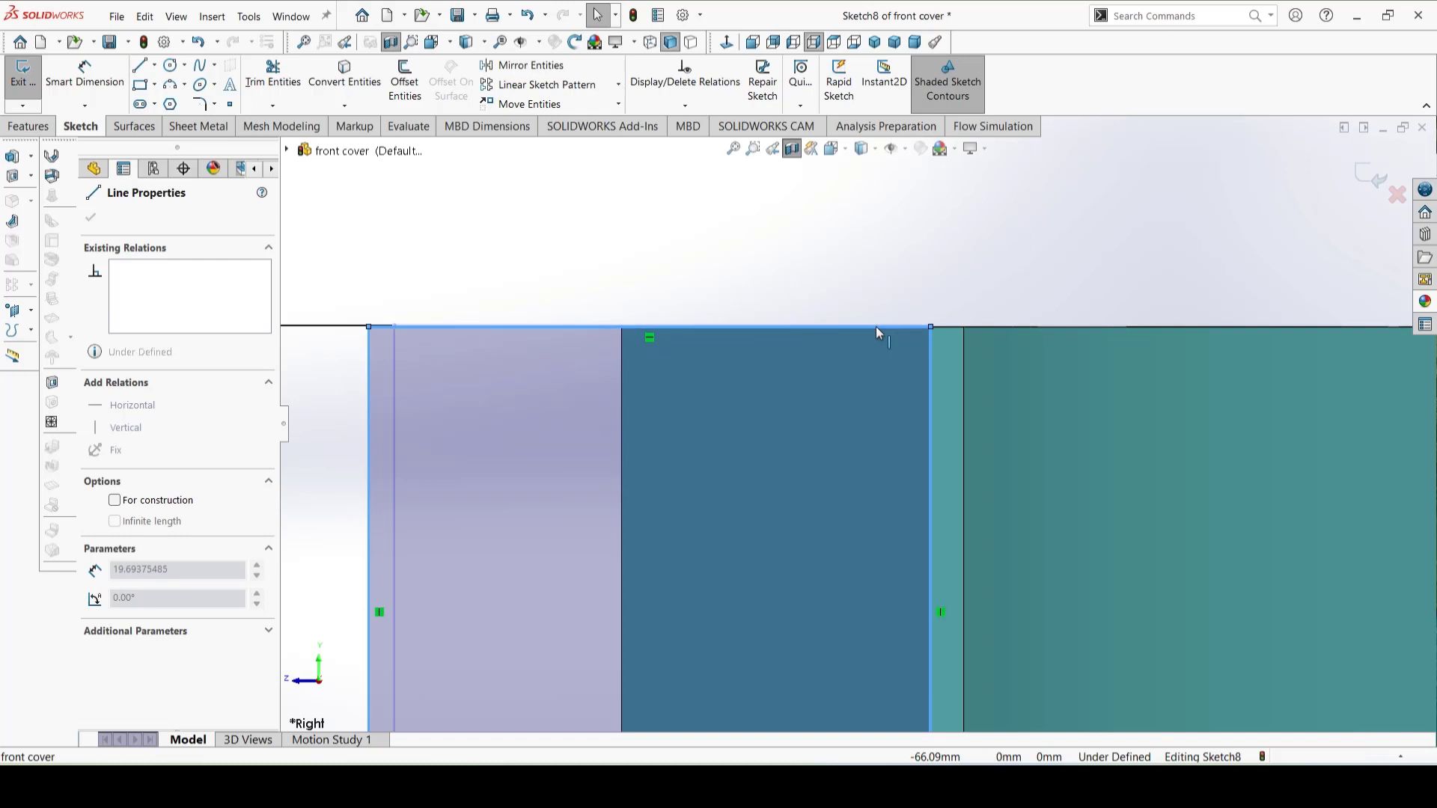
{"action": "key", "text": "Escape"}
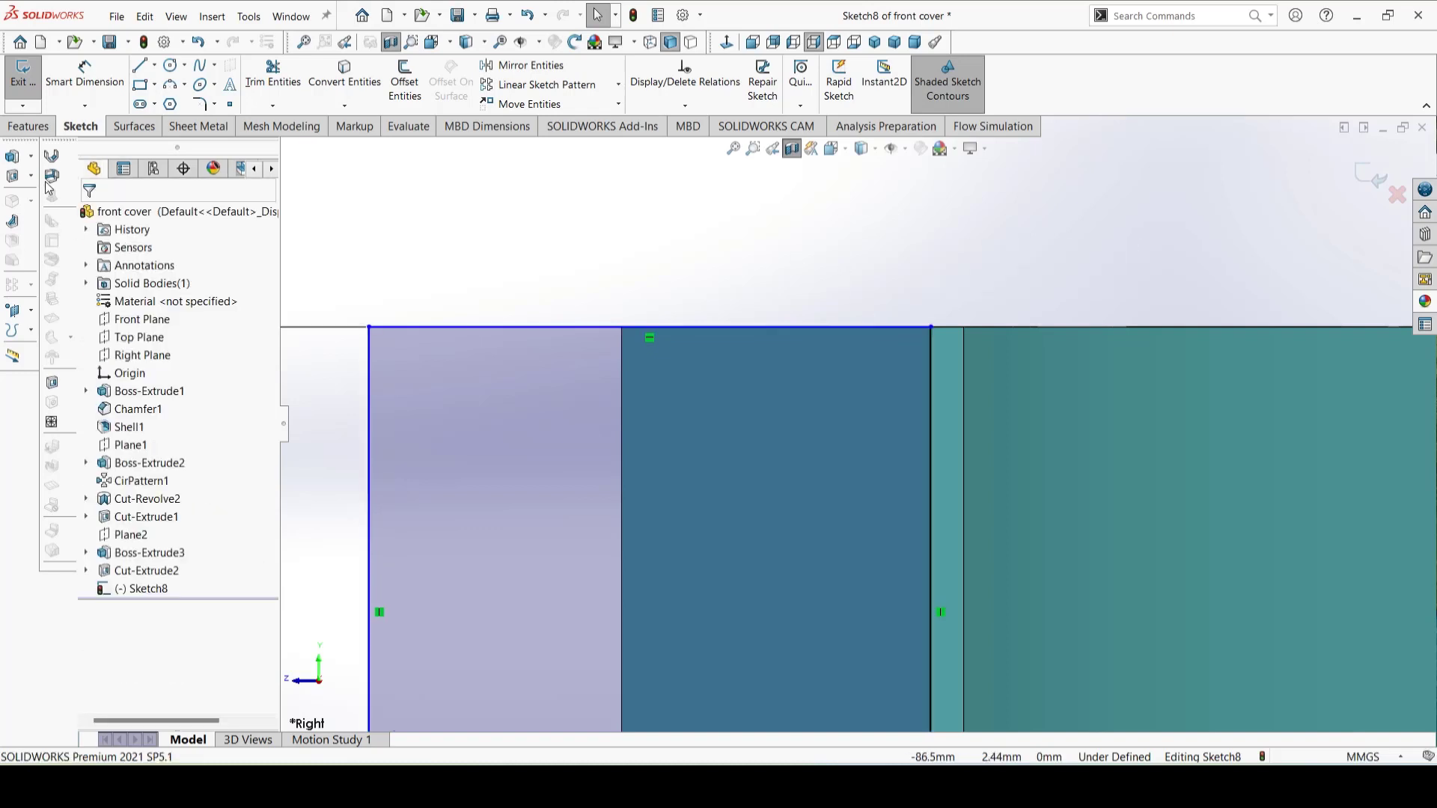
{"action": "left_click", "coordinate": [29, 126]}
{"action": "left_click", "coordinate": [85, 90]}
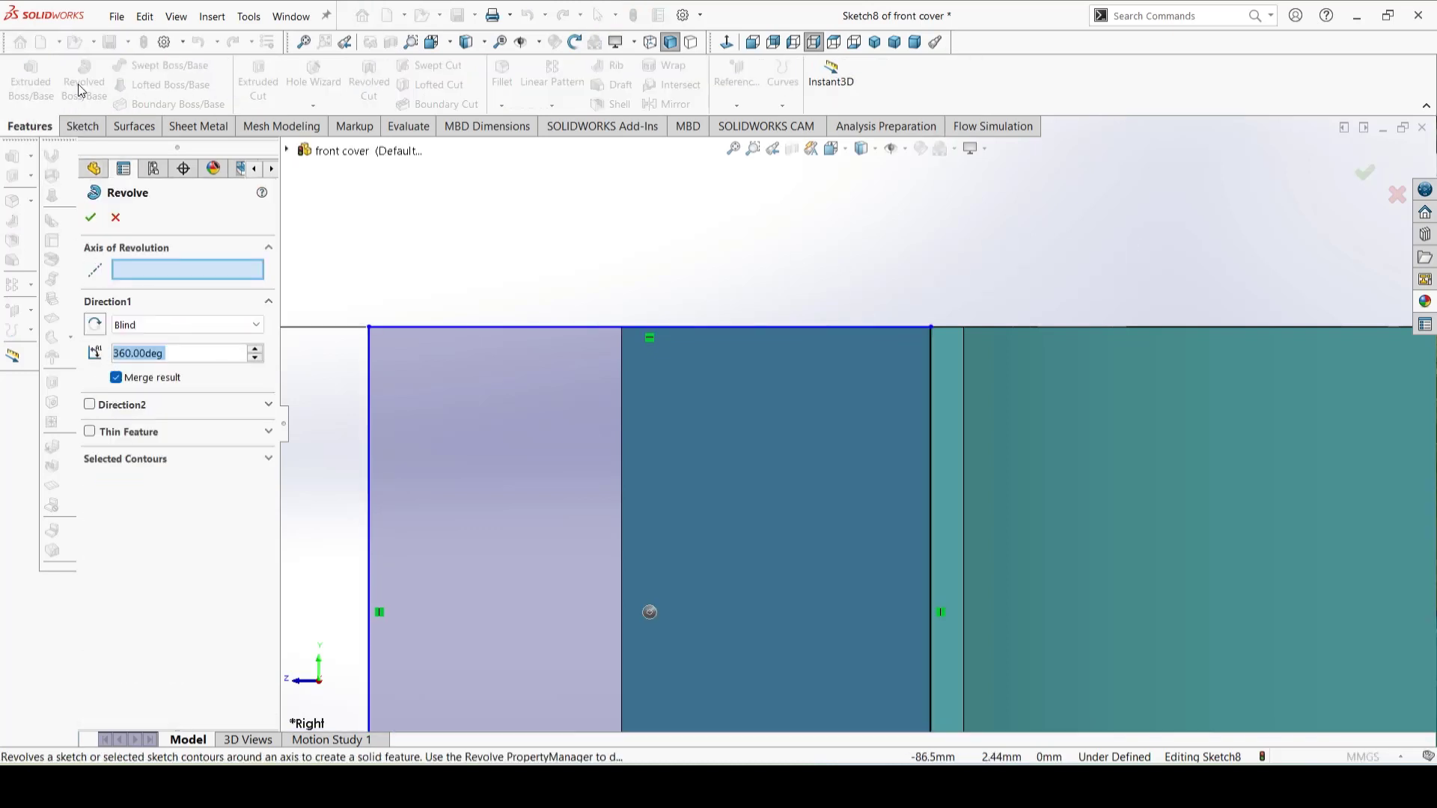
{"action": "left_click", "coordinate": [116, 218]}
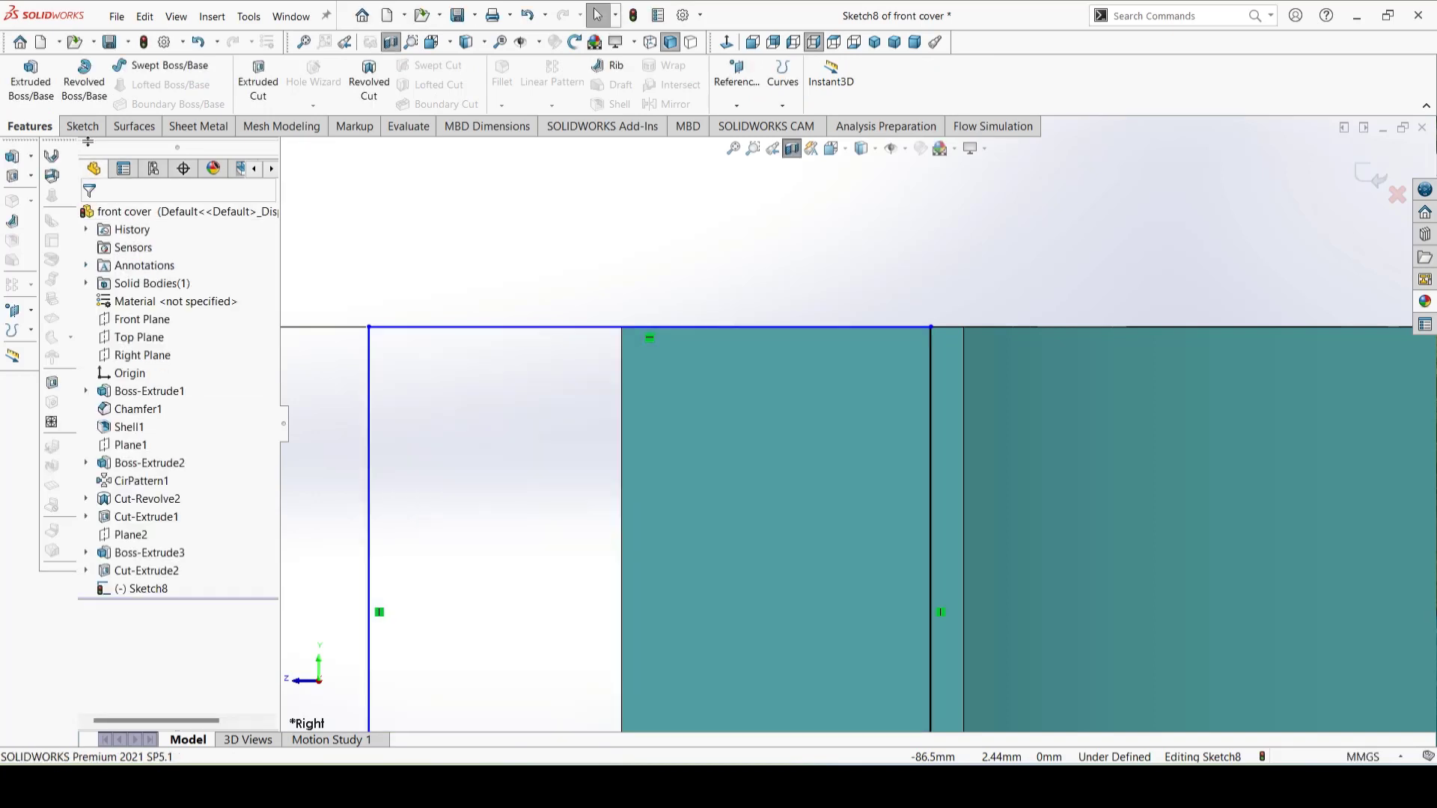
{"action": "left_click", "coordinate": [368, 82]}
{"action": "left_click", "coordinate": [115, 218]}
Step: Sketch a vertical centerline from the origin down along the cover's axis, about 33 mm long
{"action": "left_click", "coordinate": [90, 129]}
{"action": "left_click", "coordinate": [154, 65]}
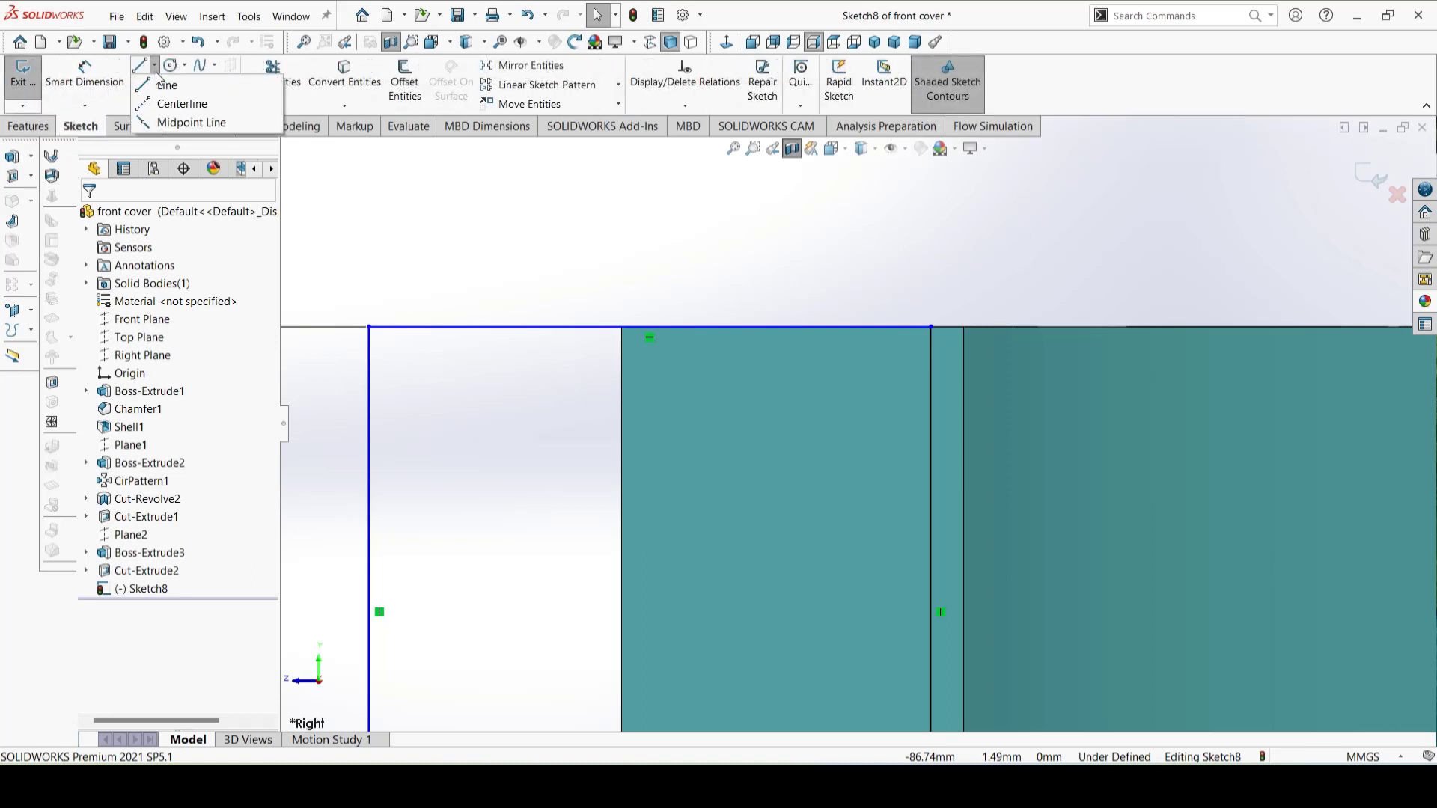
{"action": "left_click", "coordinate": [173, 101]}
{"action": "scroll", "coordinate": [1026, 391], "scroll_direction": "up", "scroll_amount": 2}
{"action": "scroll", "coordinate": [1130, 429], "scroll_direction": "up", "scroll_amount": 5}
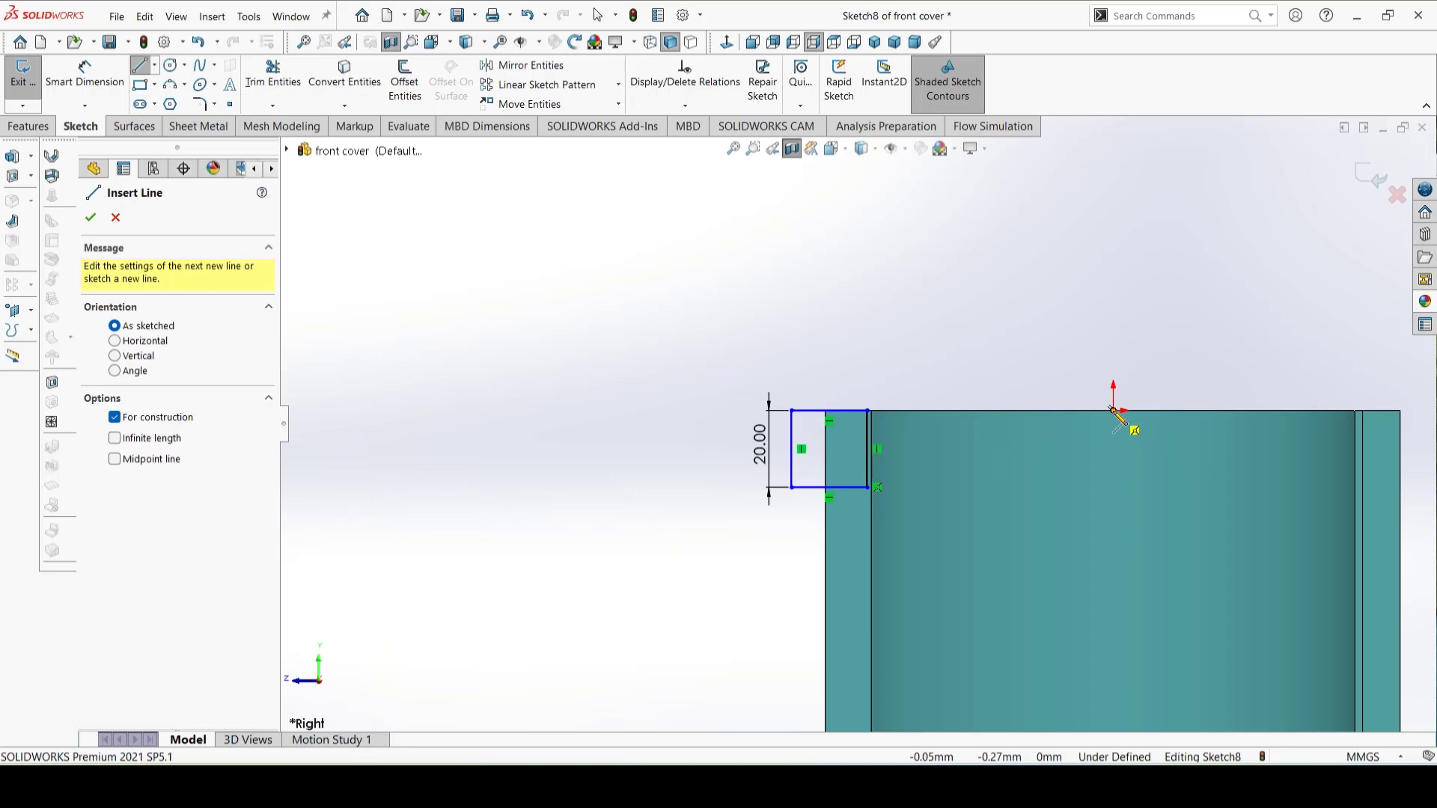
{"action": "left_click", "coordinate": [1112, 410]}
{"action": "left_click", "coordinate": [1113, 477]}
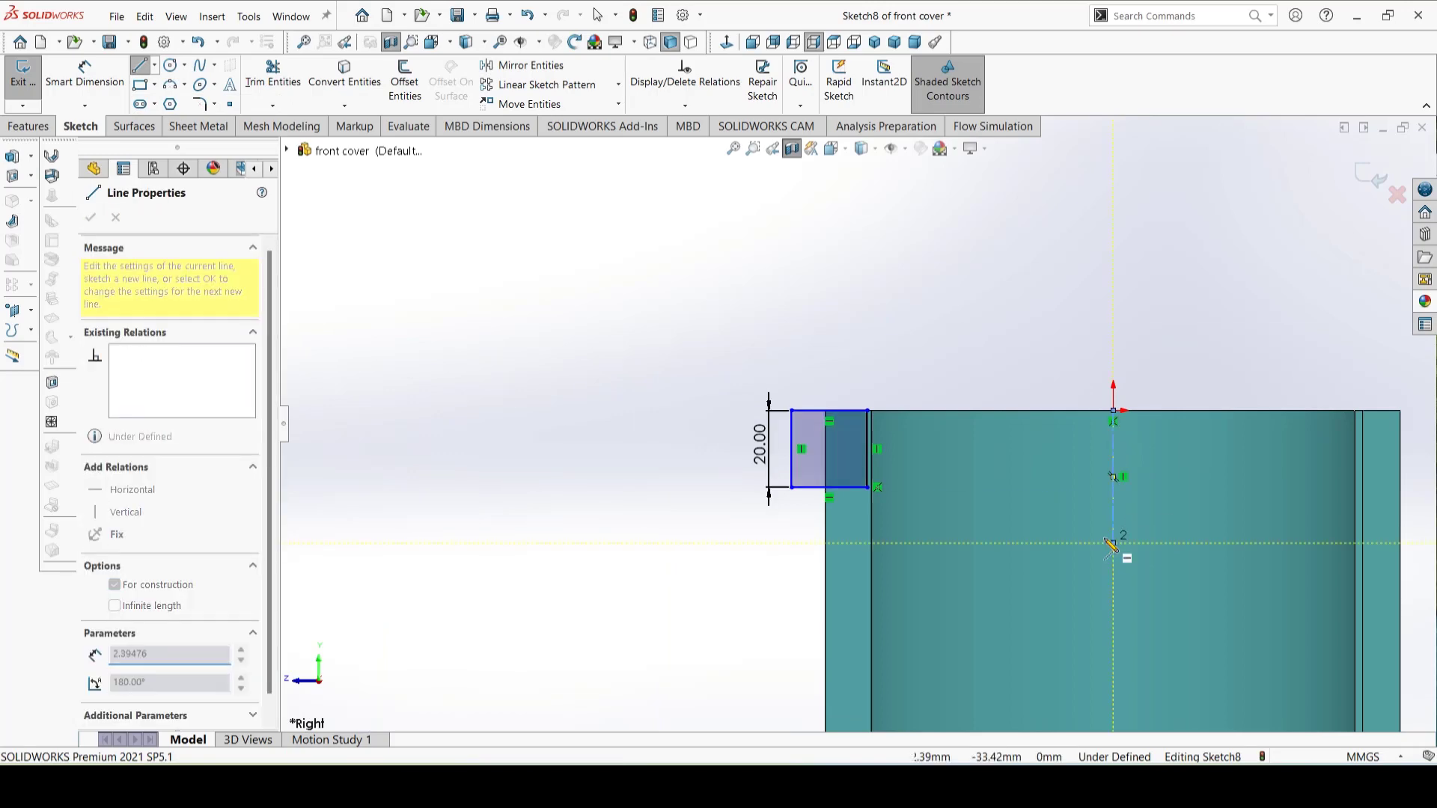
{"action": "left_click", "coordinate": [1113, 542]}
{"action": "key", "text": "Escape"}
Step: Create a 360-degree revolved cut of the rectangle around the centerline to trim the fins at the open rim
{"action": "left_click", "coordinate": [29, 126]}
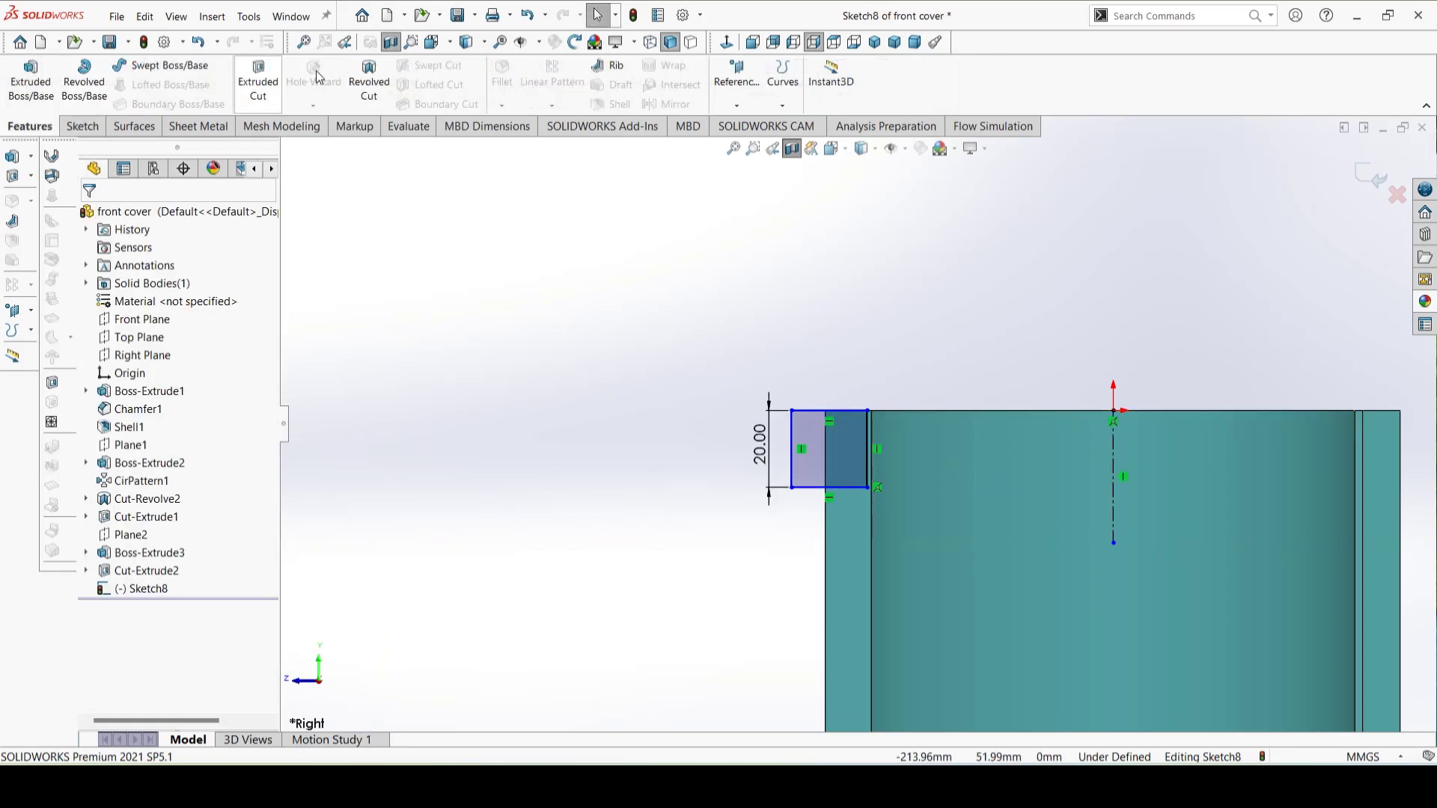
{"action": "left_click", "coordinate": [369, 80]}
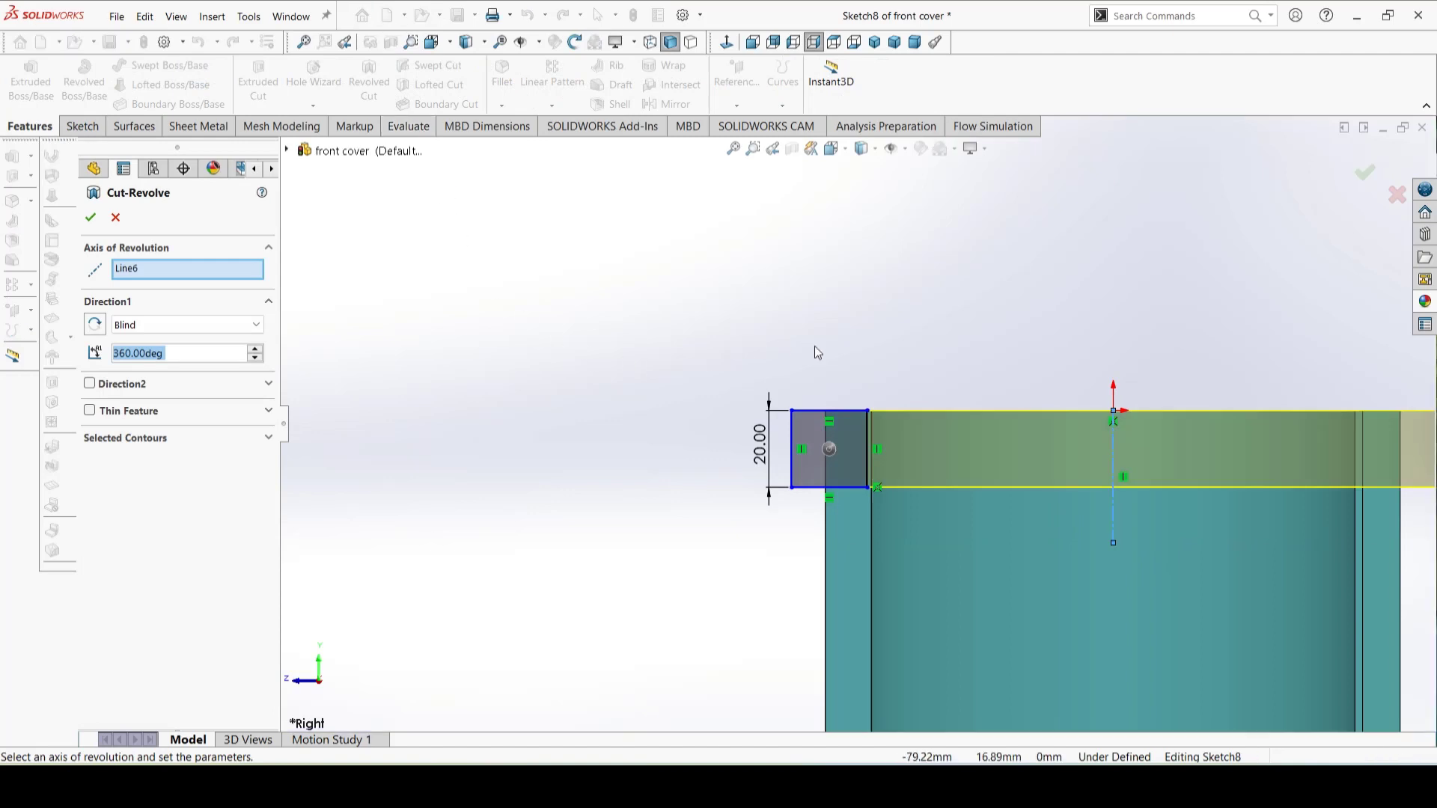
{"action": "scroll", "coordinate": [815, 349], "scroll_direction": "up", "scroll_amount": 3}
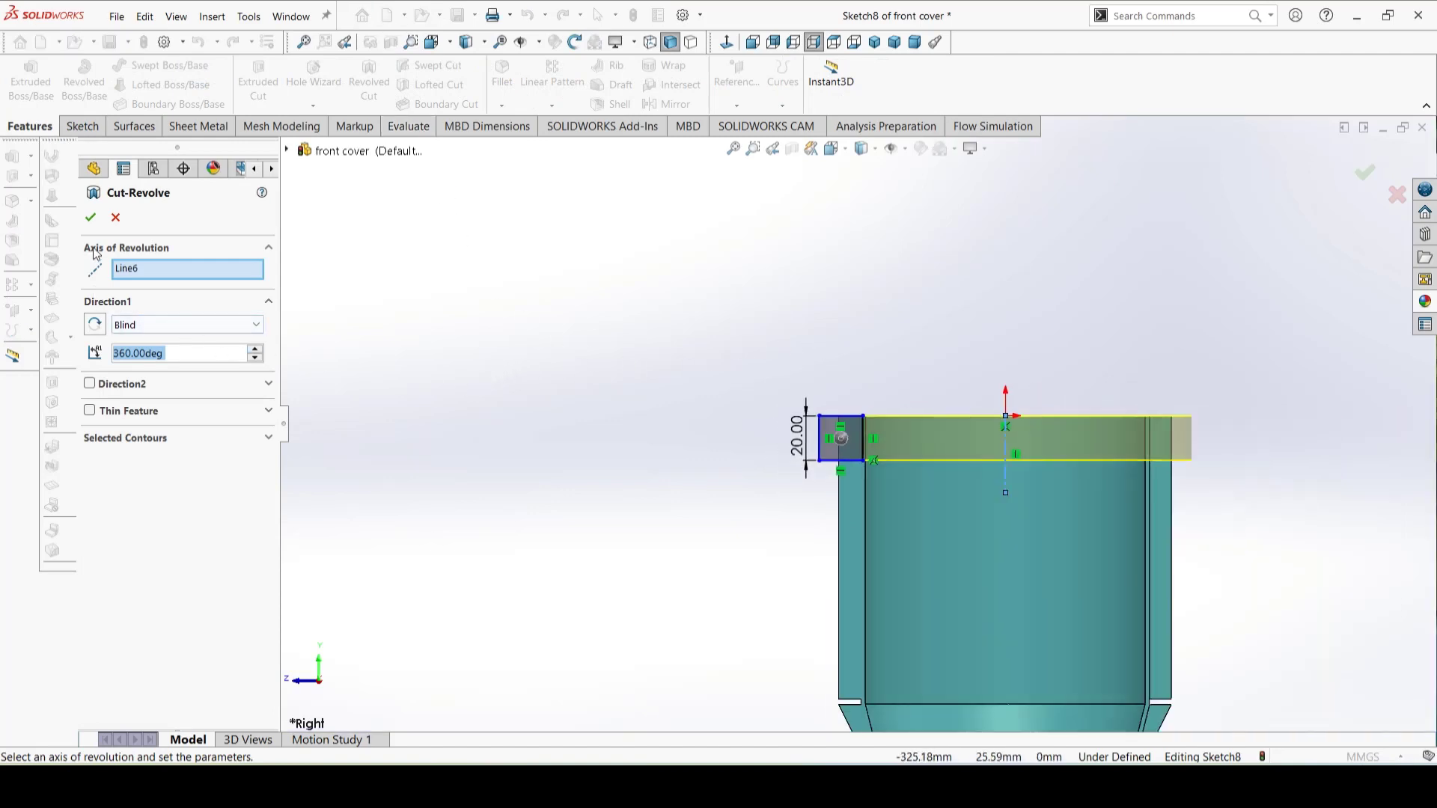
{"action": "left_click", "coordinate": [90, 218]}
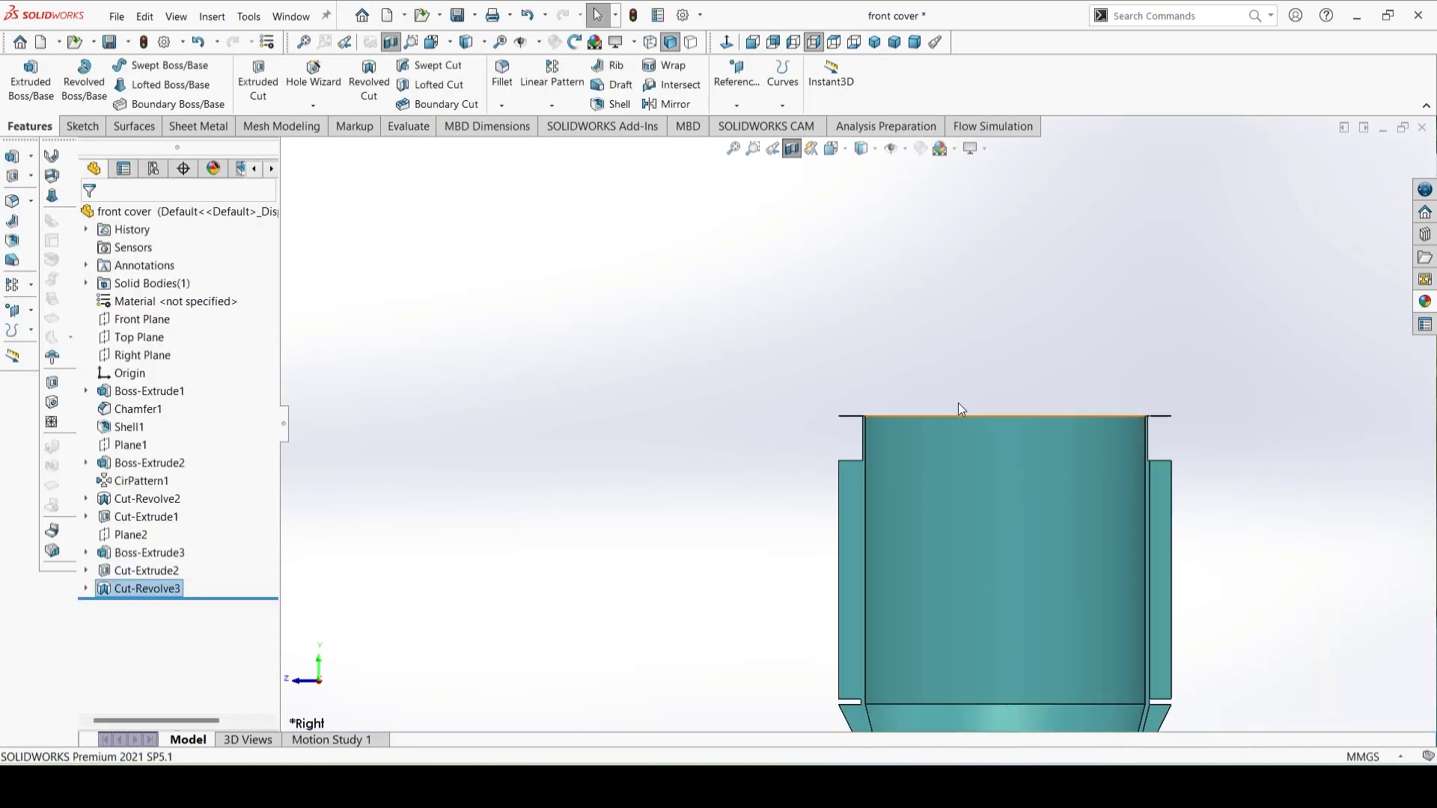
Step: Inspect the cut at the rim and reopen the revolved cut's sketch for editing
{"action": "middle_click_drag", "start_coordinate": [960, 393], "coordinate": [920, 389]}
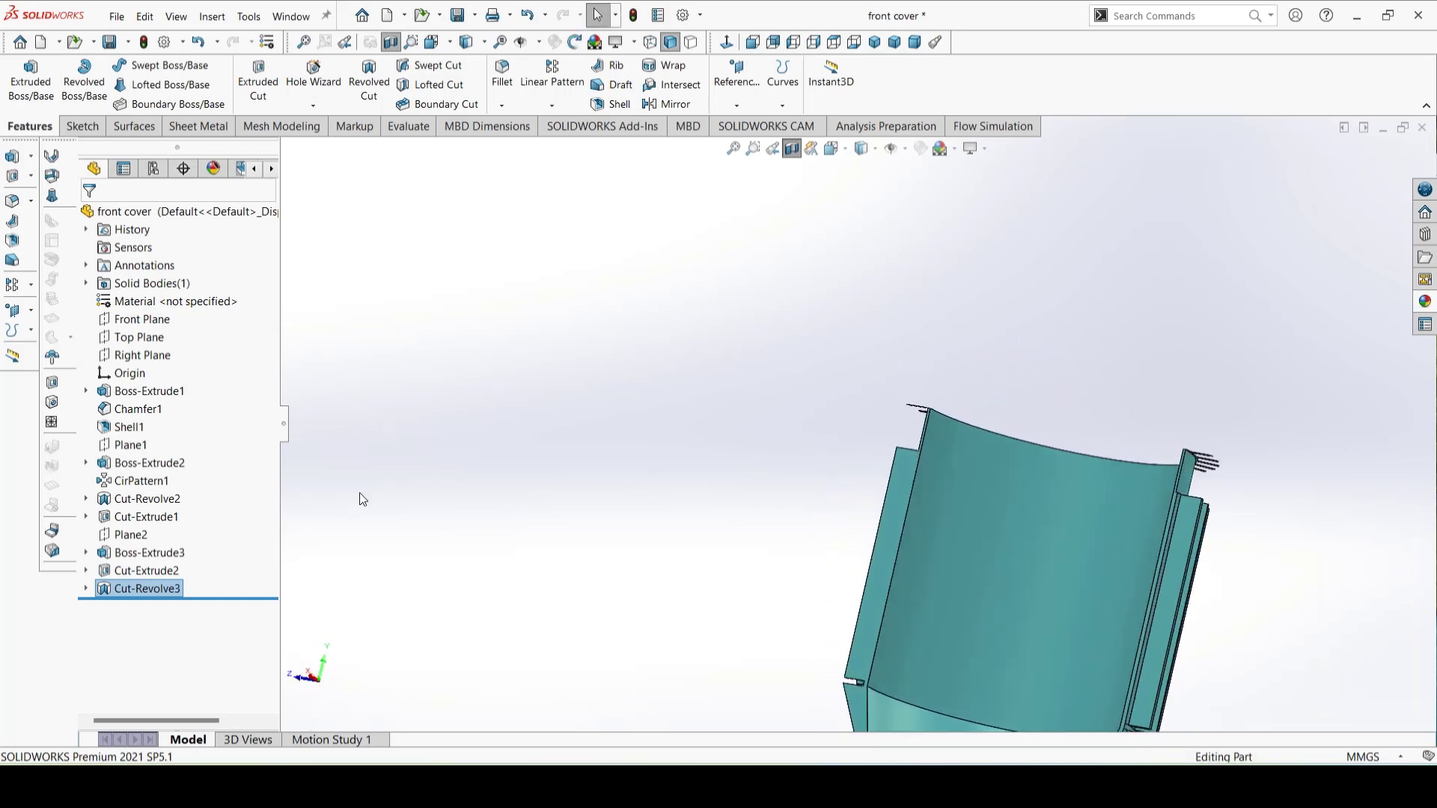
{"action": "left_click", "coordinate": [159, 589]}
{"action": "left_click", "coordinate": [231, 547]}
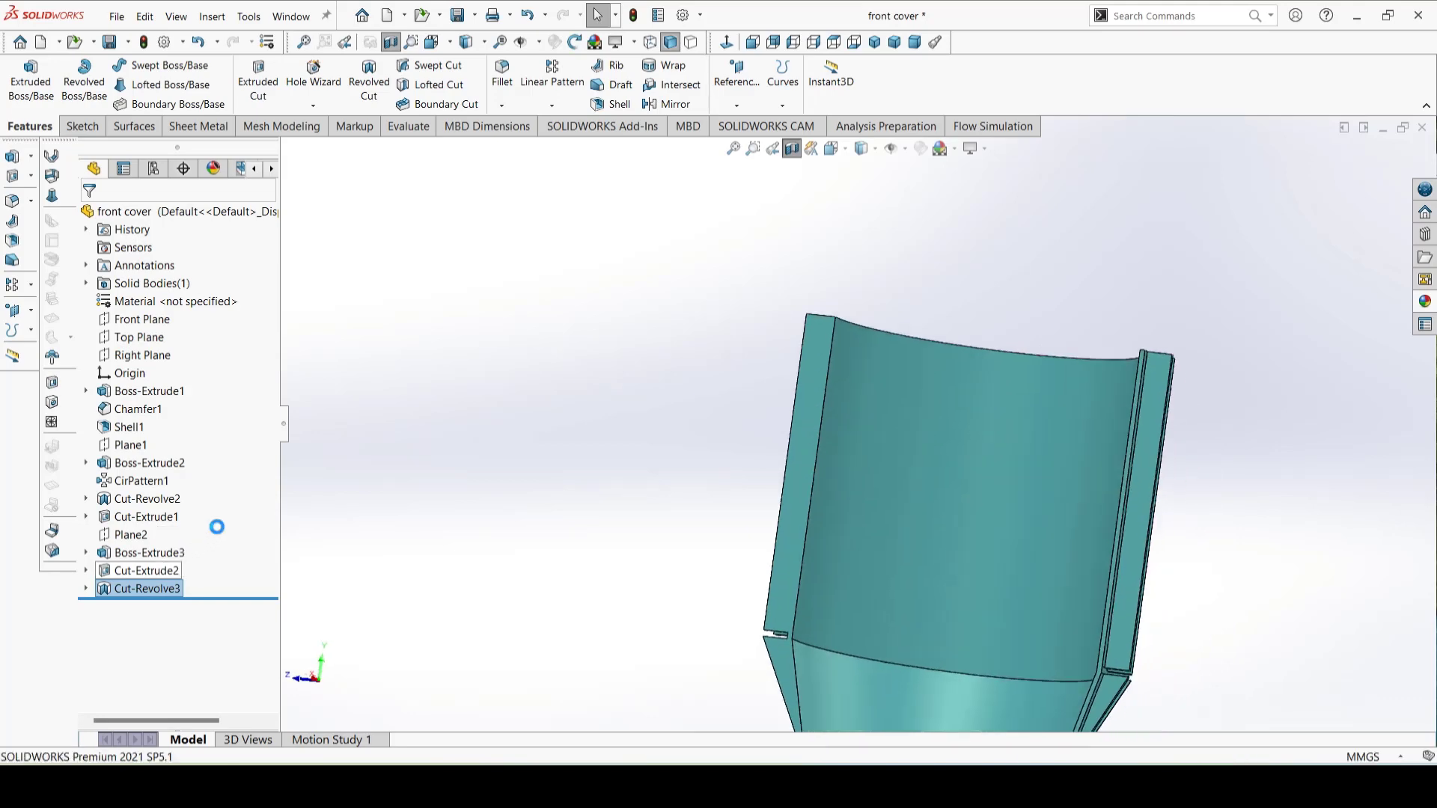
{"action": "scroll", "coordinate": [666, 285], "scroll_direction": "down", "scroll_amount": 5}
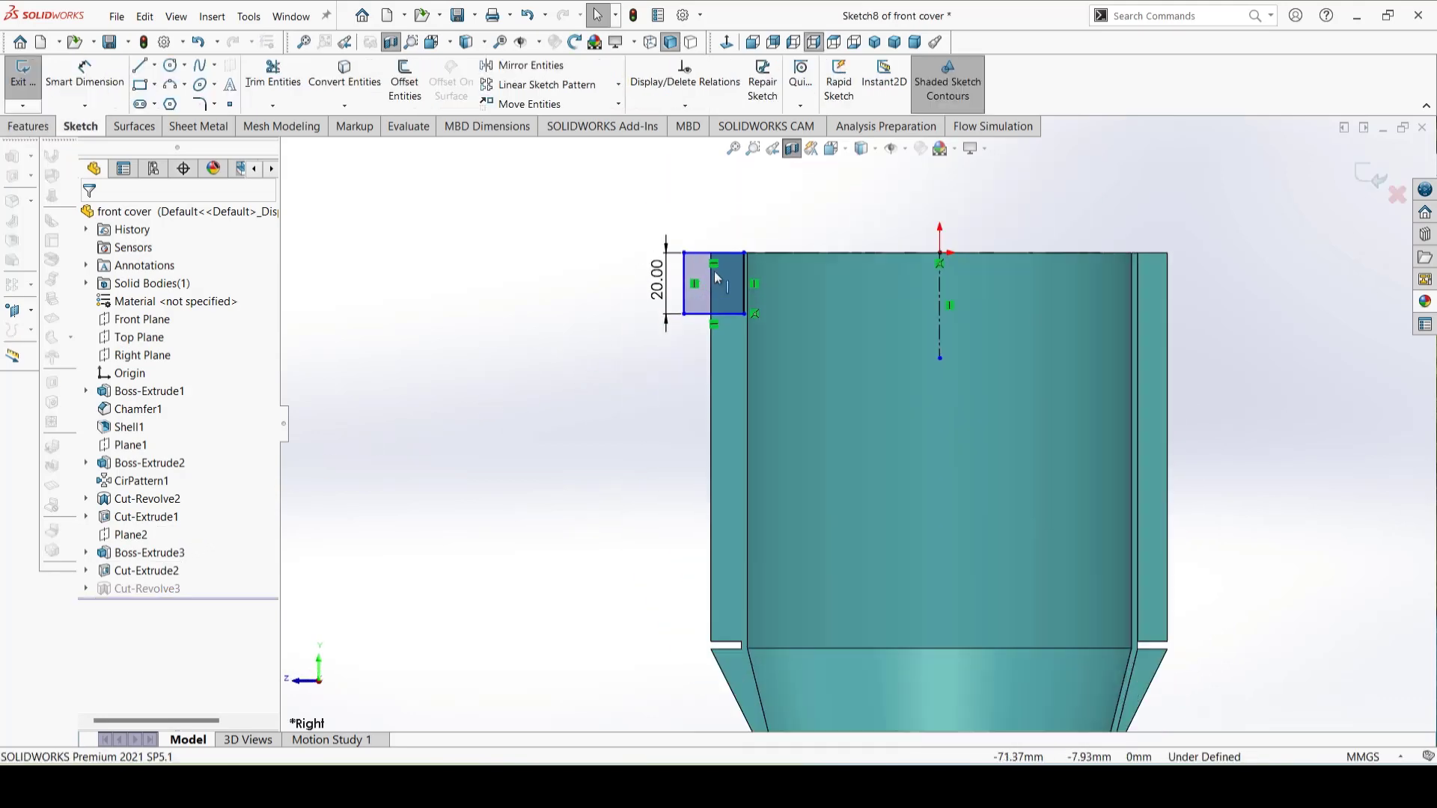
{"action": "scroll", "coordinate": [769, 296], "scroll_direction": "down", "scroll_amount": 3}
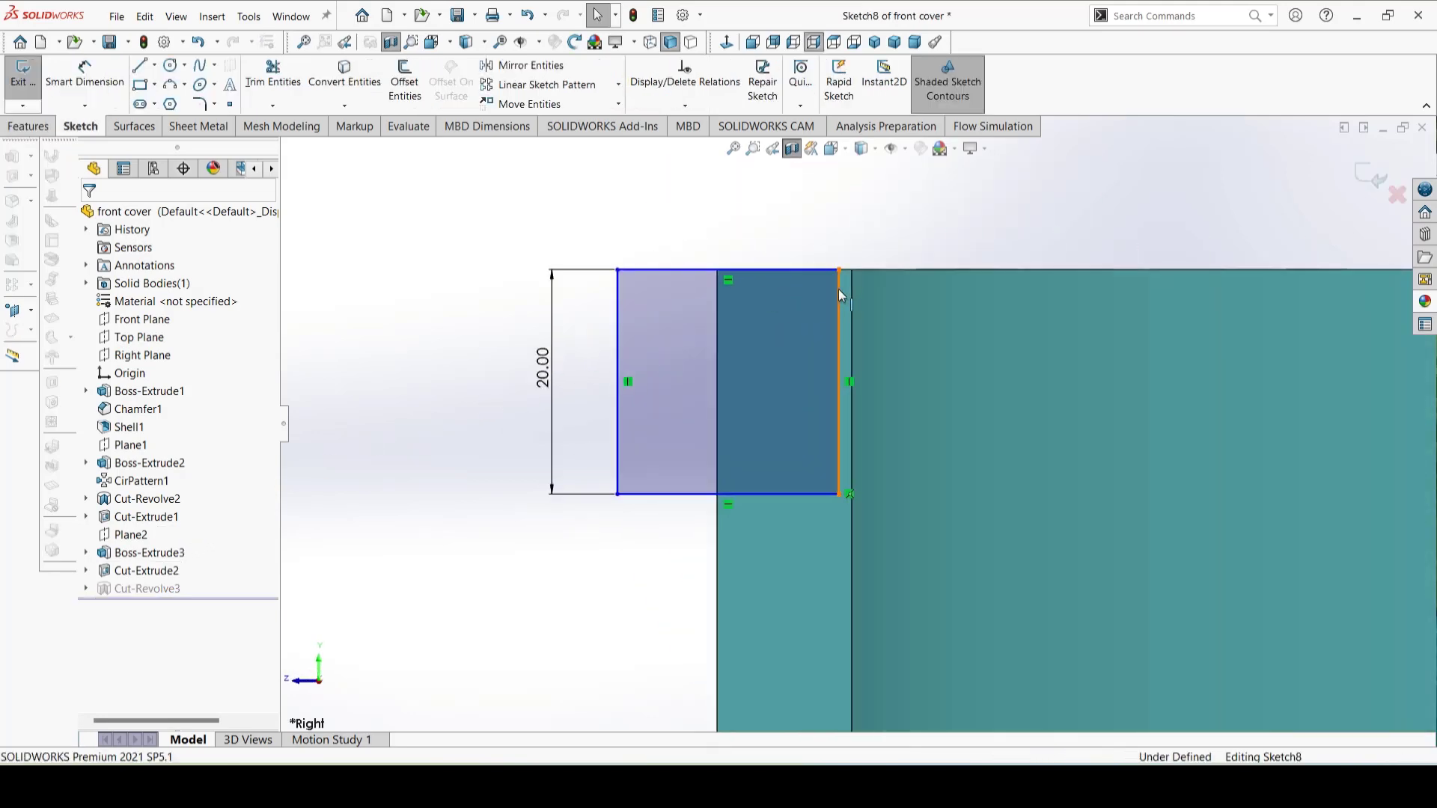
Step: Move the rectangle below the rim and try to add a relation between its upper side and the rim edge
{"action": "left_click", "coordinate": [838, 289]}
{"action": "left_click_drag", "start_coordinate": [793, 341], "coordinate": [757, 397]}
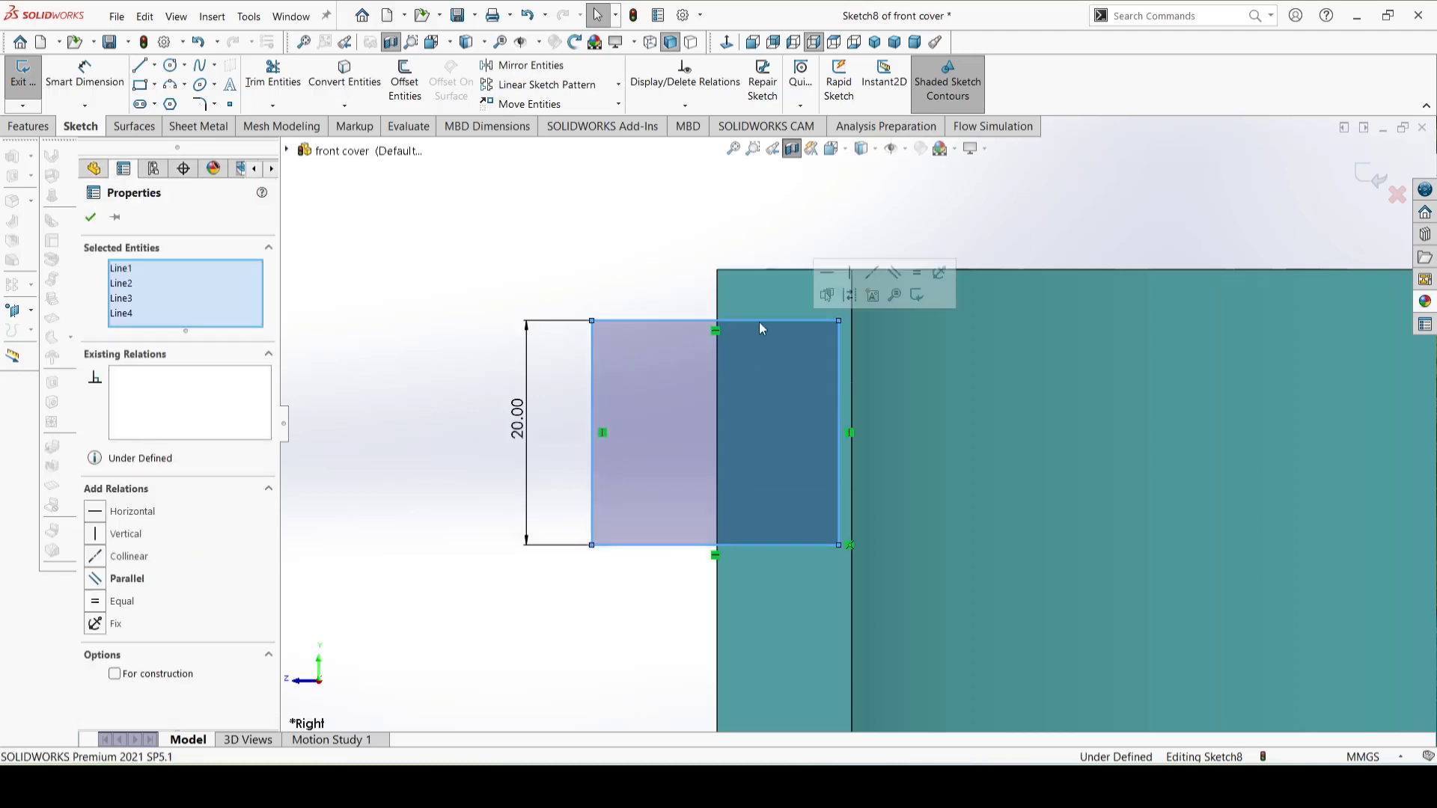
{"action": "left_click", "coordinate": [615, 251]}
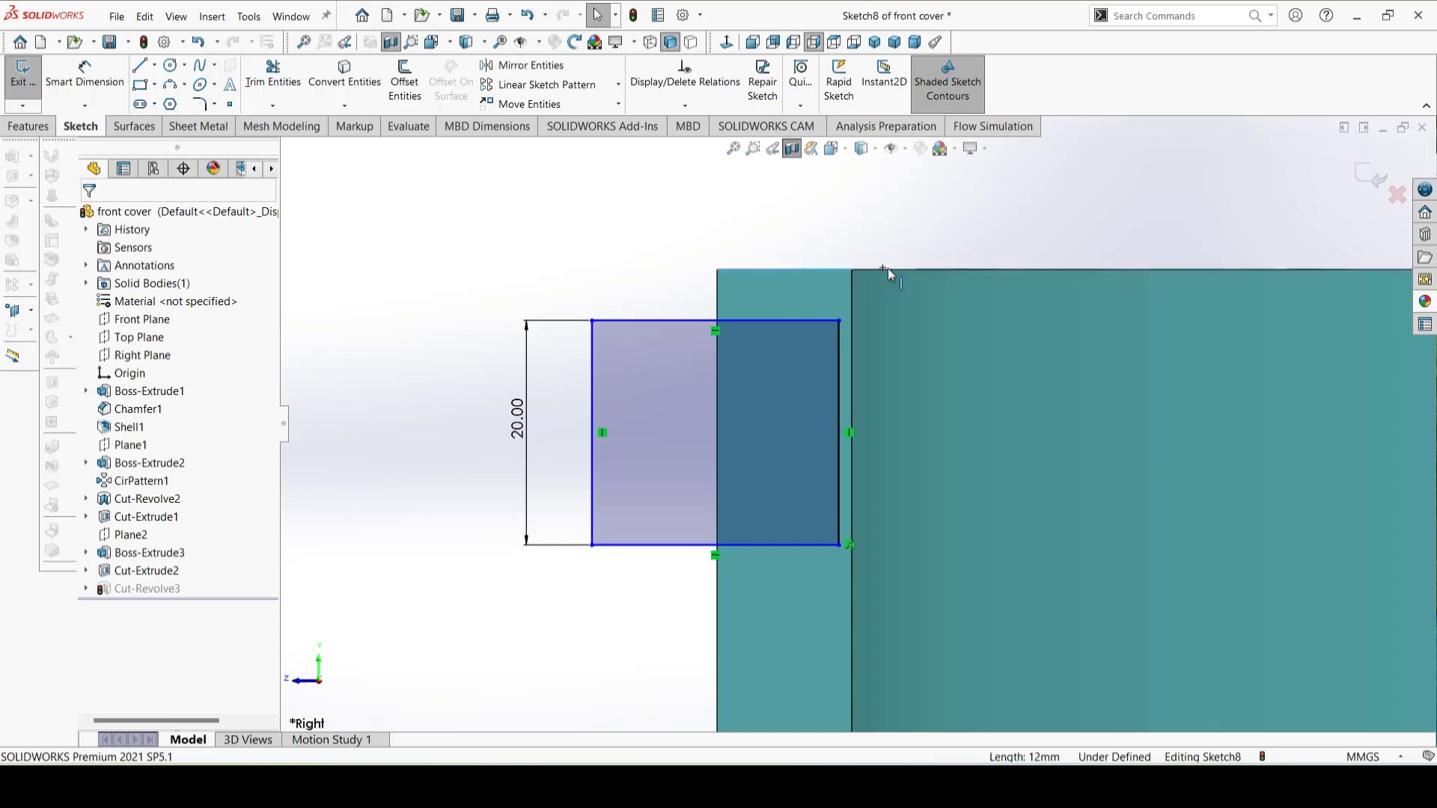
{"action": "left_click", "coordinate": [810, 322]}
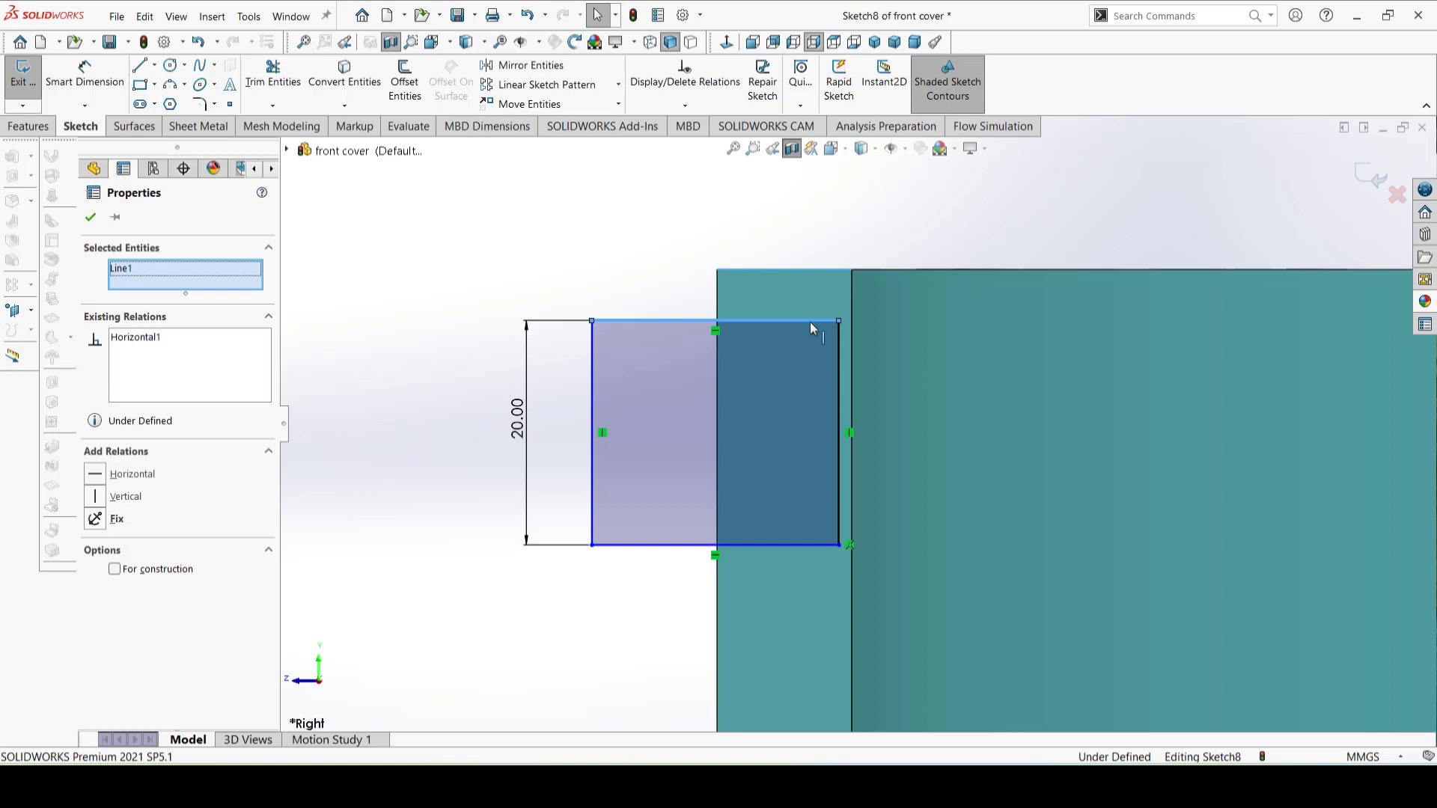
{"action": "left_click", "coordinate": [95, 478]}
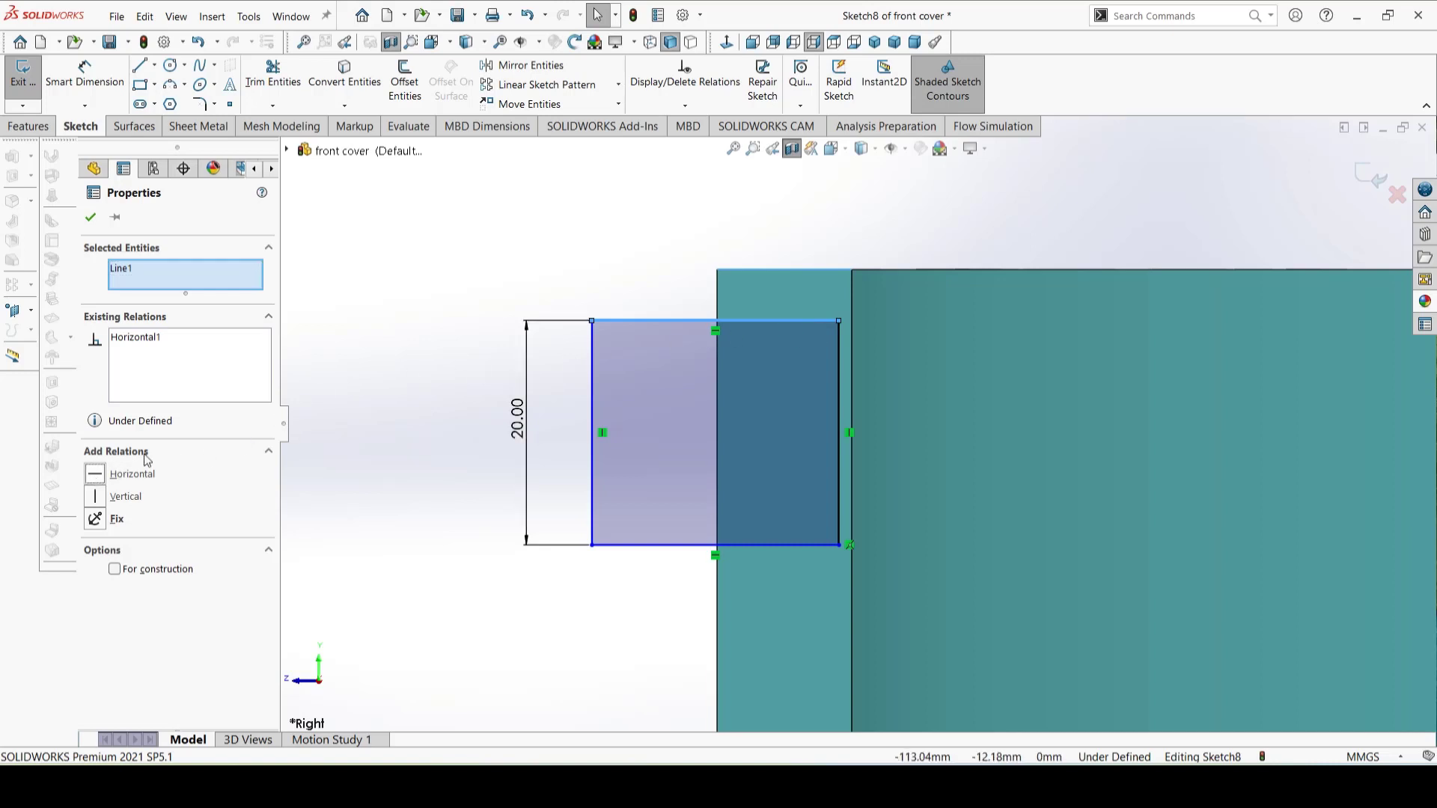
{"action": "left_click", "coordinate": [443, 332]}
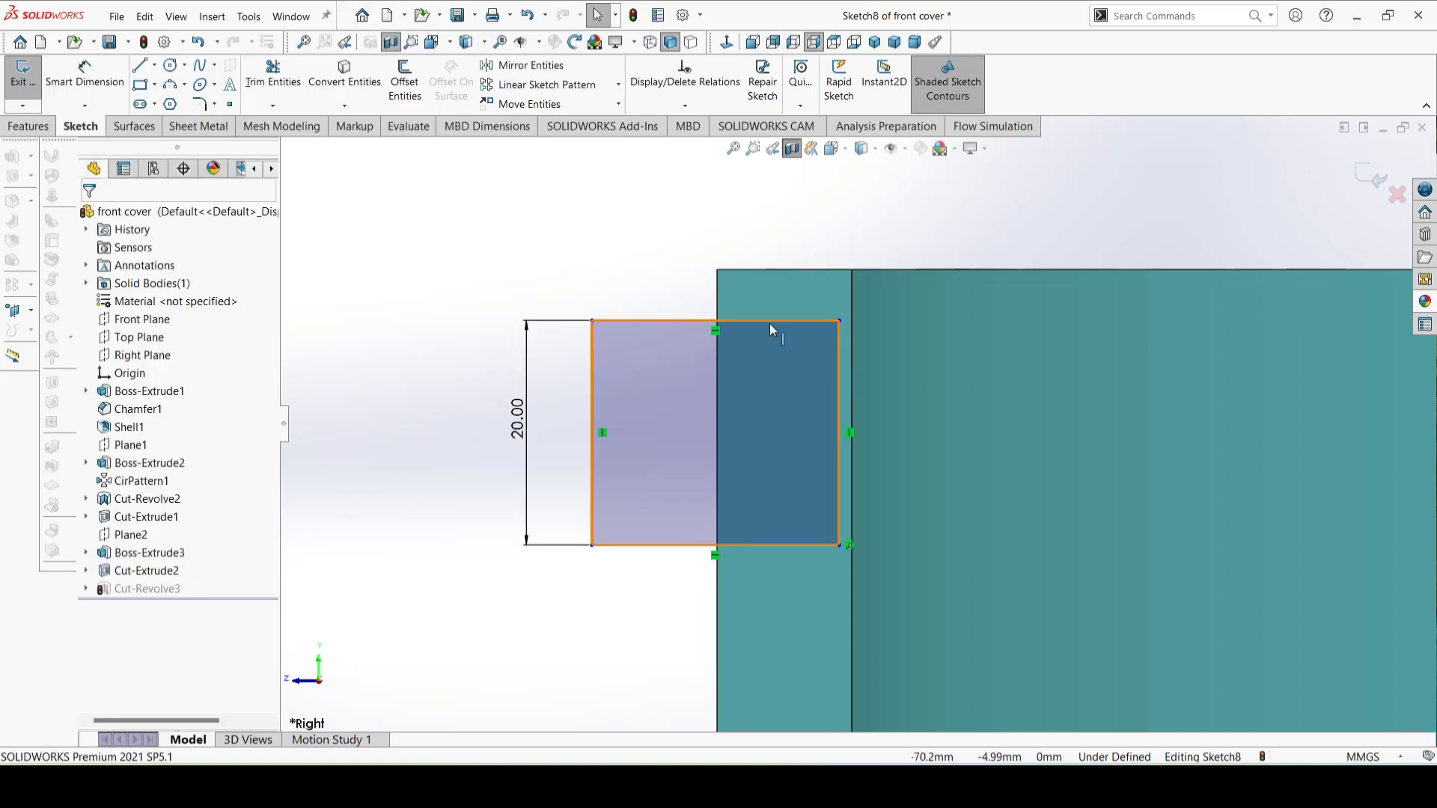
Step: Move the rectangle's upper side exactly onto the fin's edge at the rim and exit the sketch to rebuild the cut
{"action": "left_click_drag", "start_coordinate": [769, 322], "coordinate": [773, 268]}
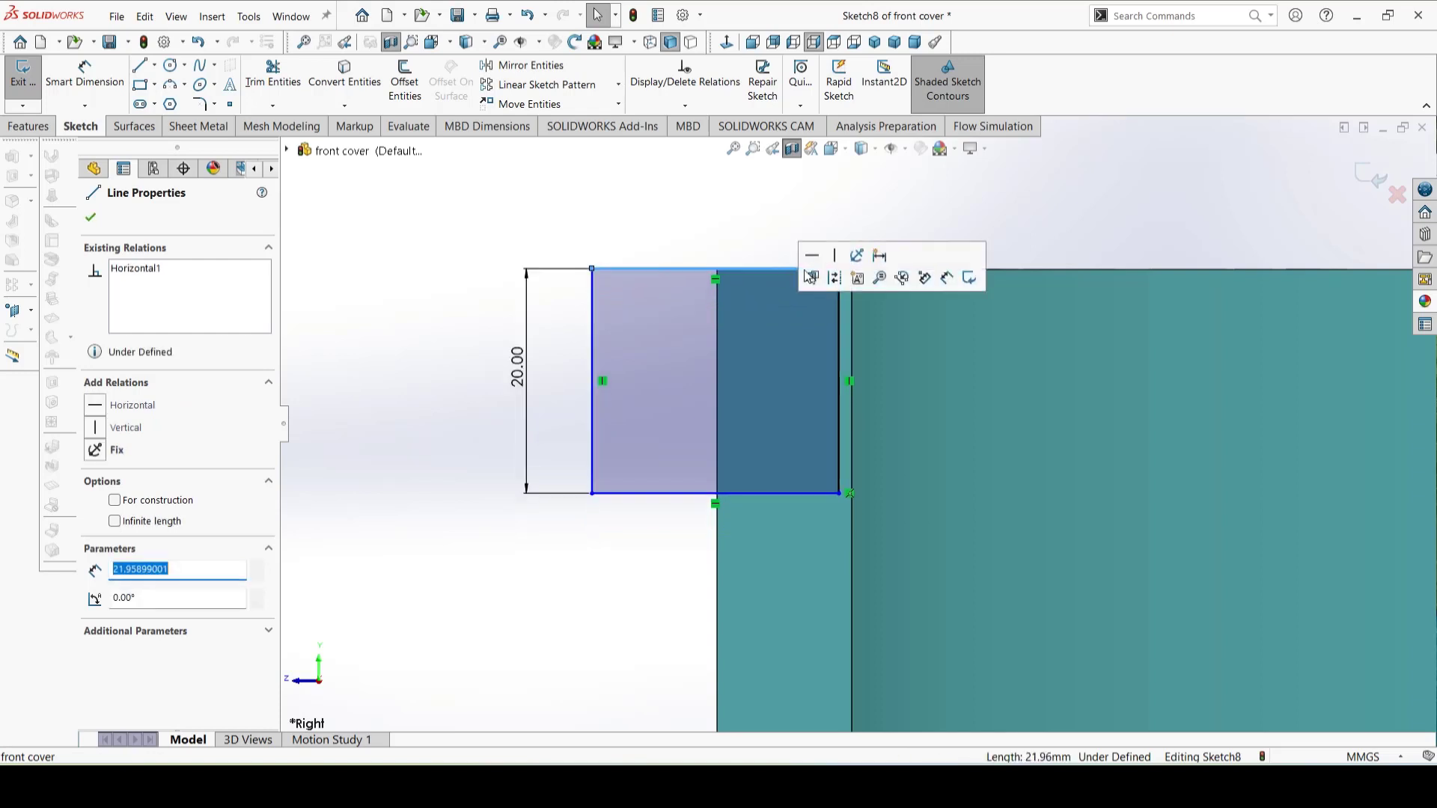
{"action": "scroll", "coordinate": [717, 283], "scroll_direction": "down", "scroll_amount": 4}
{"action": "scroll", "coordinate": [876, 344], "scroll_direction": "down", "scroll_amount": 4}
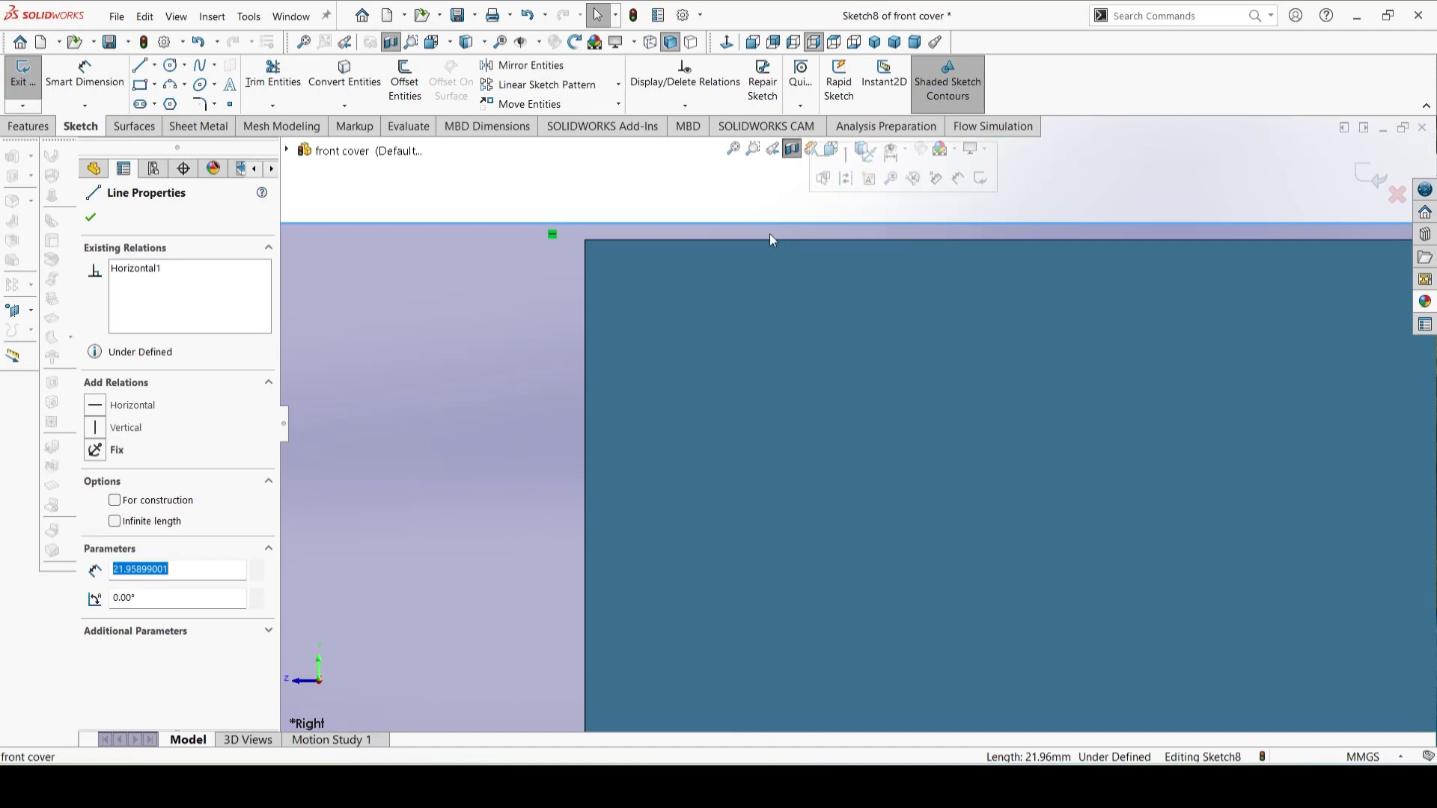
{"action": "left_click", "coordinate": [674, 194]}
{"action": "left_click_drag", "start_coordinate": [685, 223], "coordinate": [680, 237]}
{"action": "left_click", "coordinate": [618, 194]}
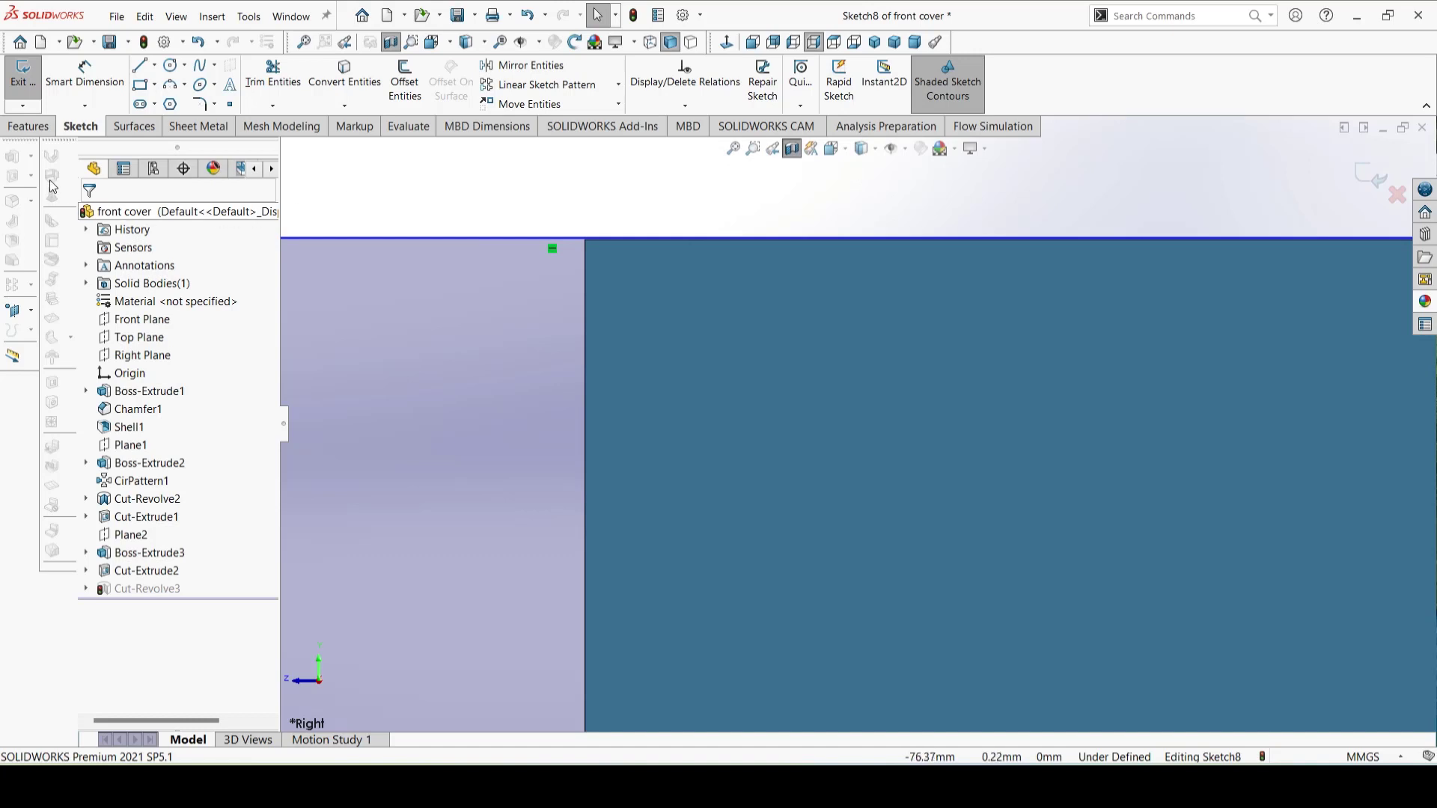
{"action": "left_click", "coordinate": [23, 74]}
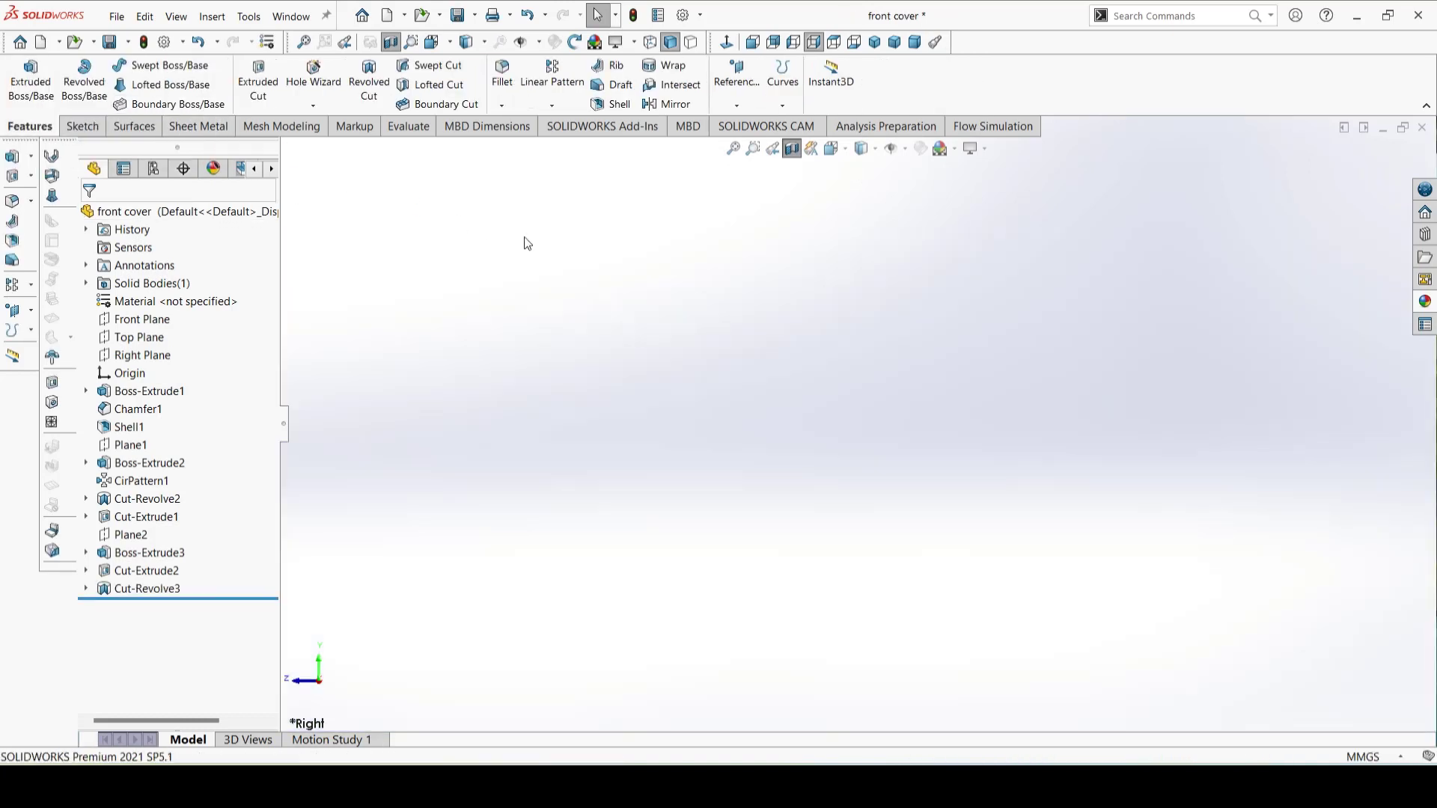
Step: Turn off the section view, inspect the whole front cover from both ends, and save the part
{"action": "scroll", "coordinate": [845, 499], "scroll_direction": "up", "scroll_amount": 14}
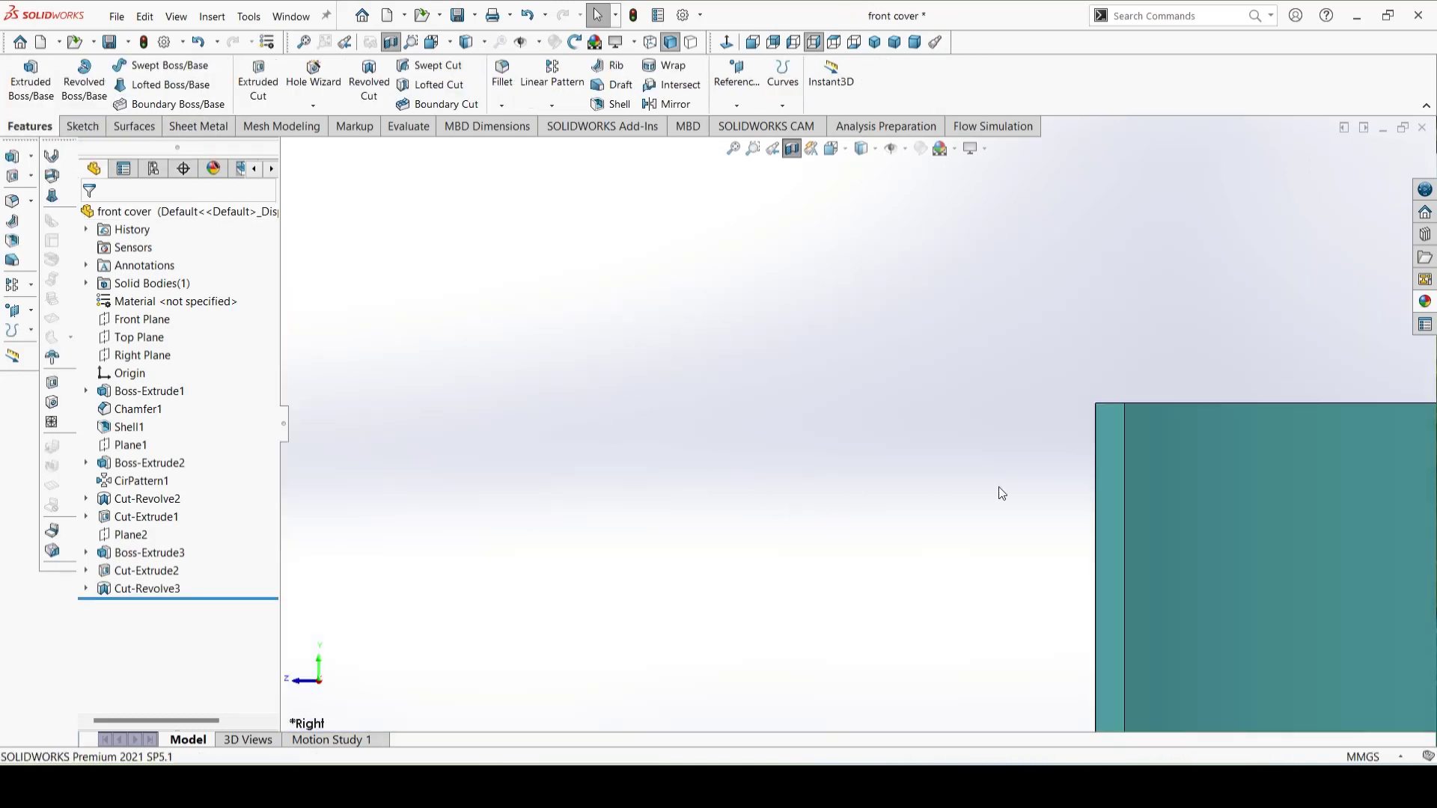
{"action": "middle_click_drag", "start_coordinate": [1096, 455], "coordinate": [965, 595]}
{"action": "scroll", "coordinate": [955, 615], "scroll_direction": "up", "scroll_amount": 5}
{"action": "left_click", "coordinate": [791, 149]}
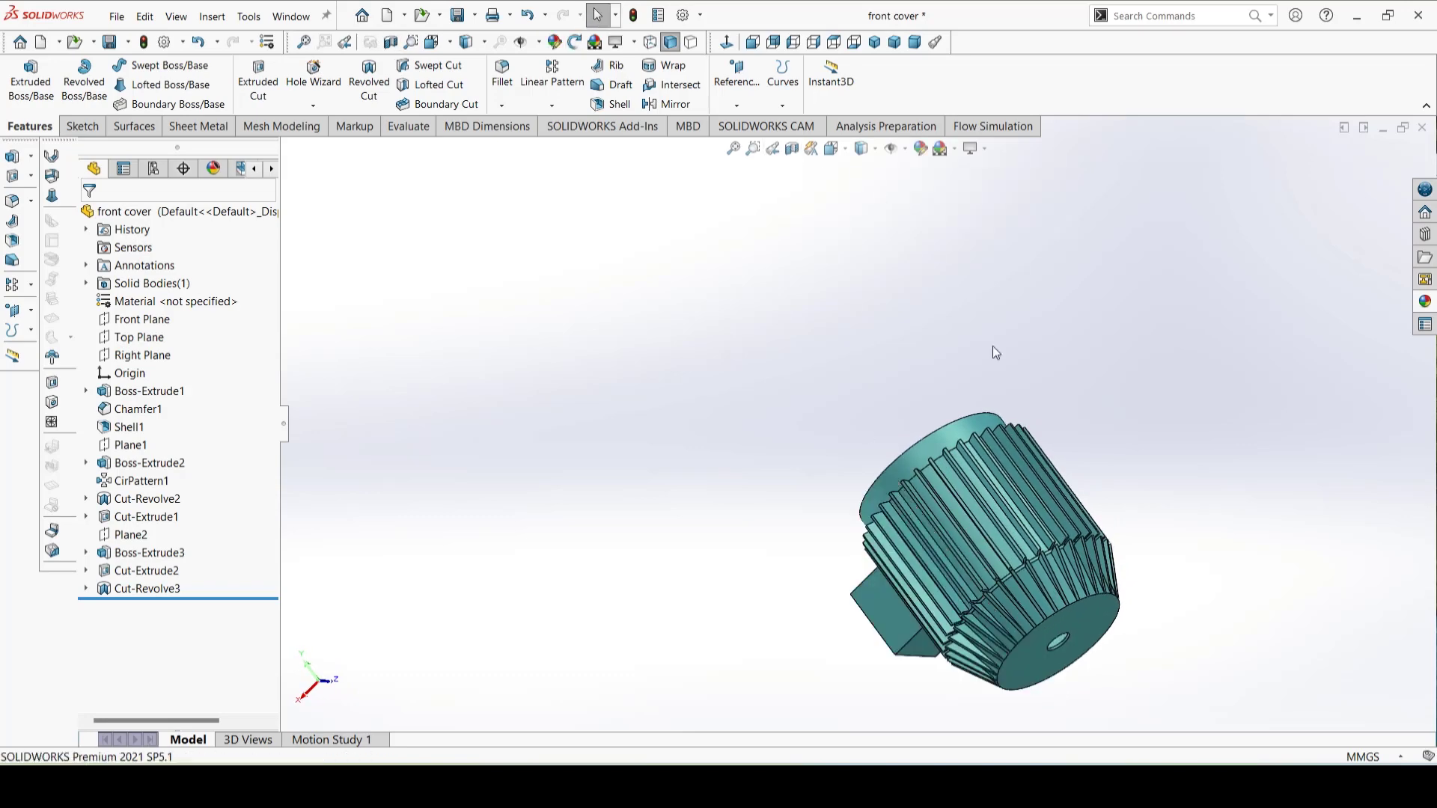
{"action": "middle_click_drag", "start_coordinate": [1030, 497], "coordinate": [1272, 481]}
{"action": "key", "text": "Escape"}
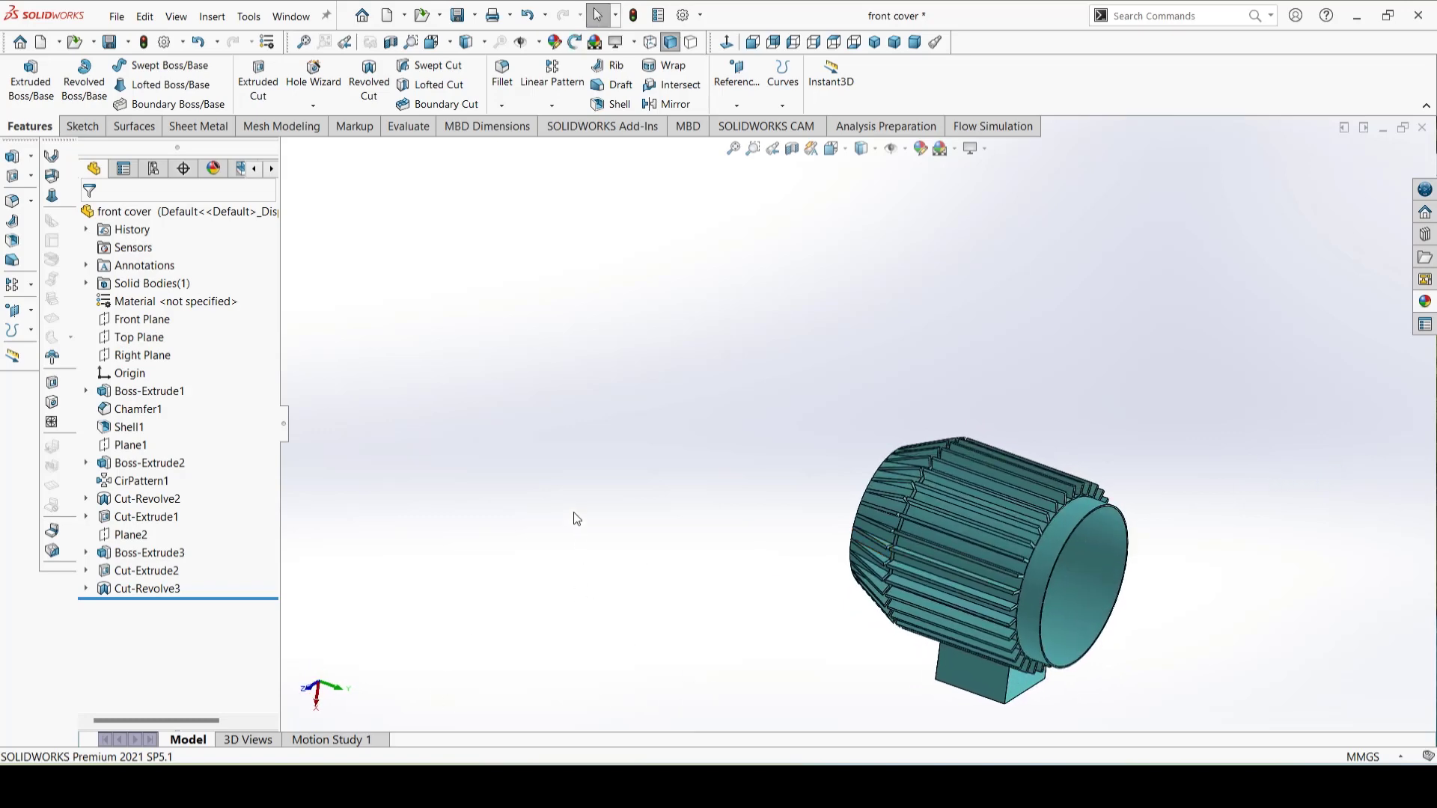
{"action": "left_click", "coordinate": [455, 15]}
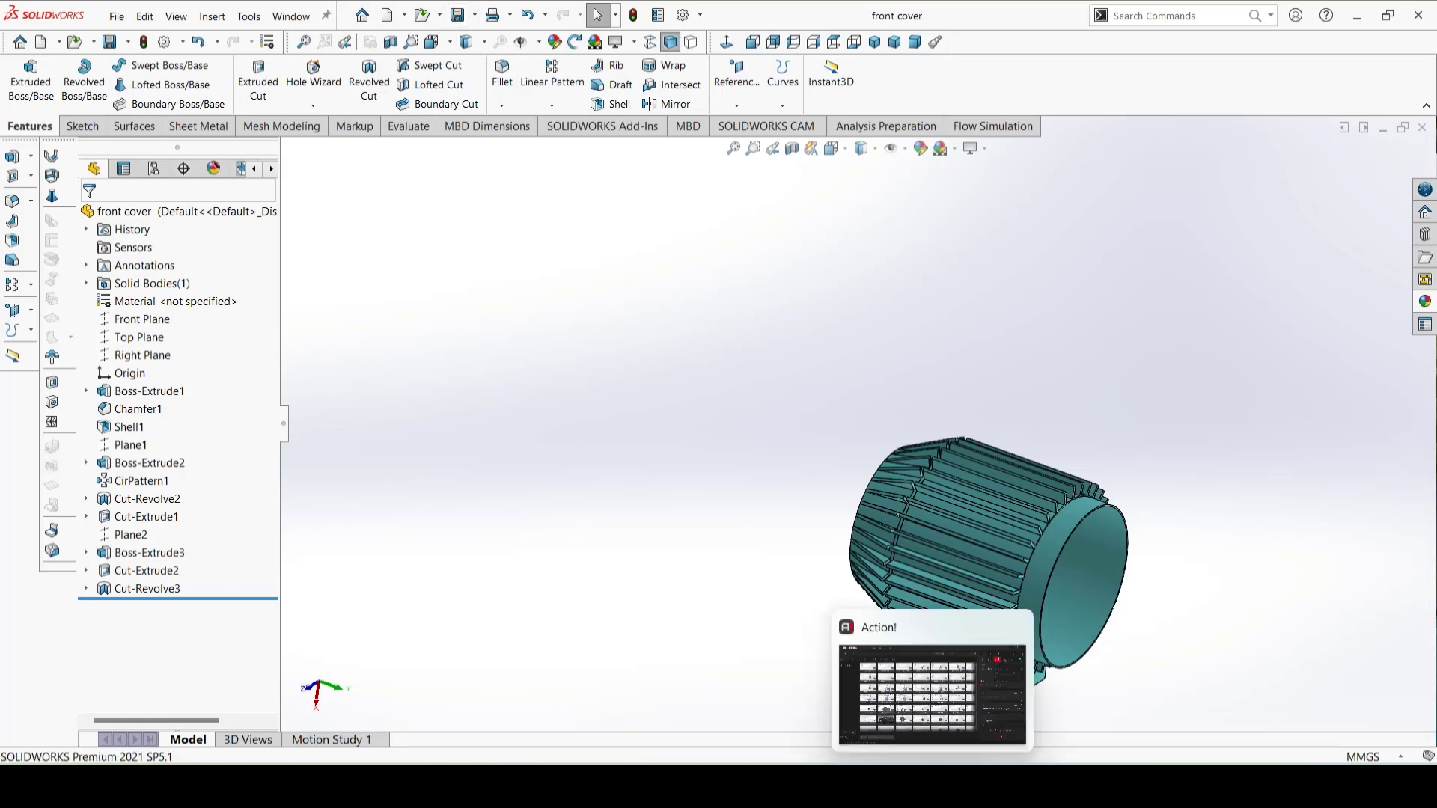
Step: Switch to the motor assembly, rebuild it with the changed parts, and show the component tree
{"action": "mouse_move", "coordinate": [898, 785]}
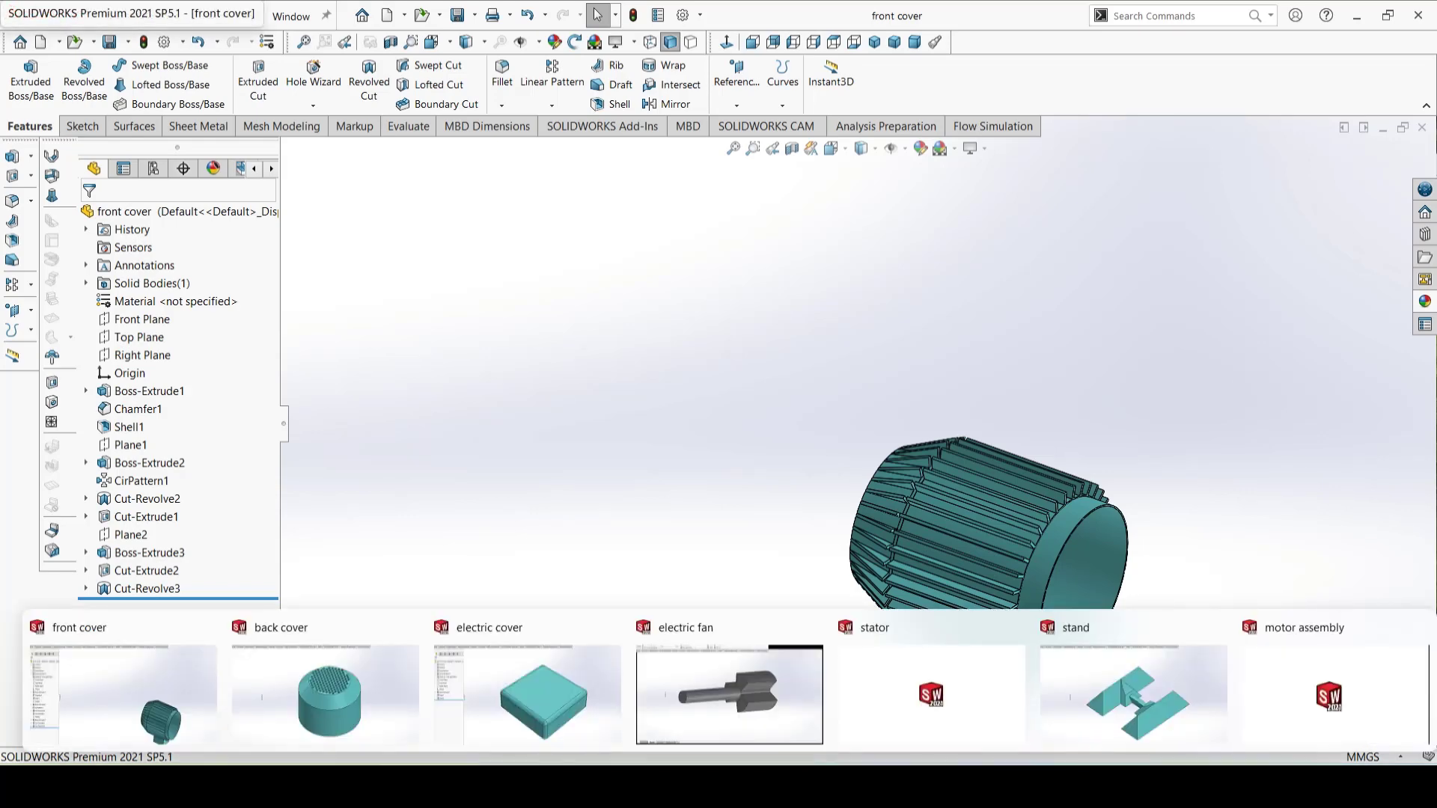
{"action": "left_click", "coordinate": [1297, 698]}
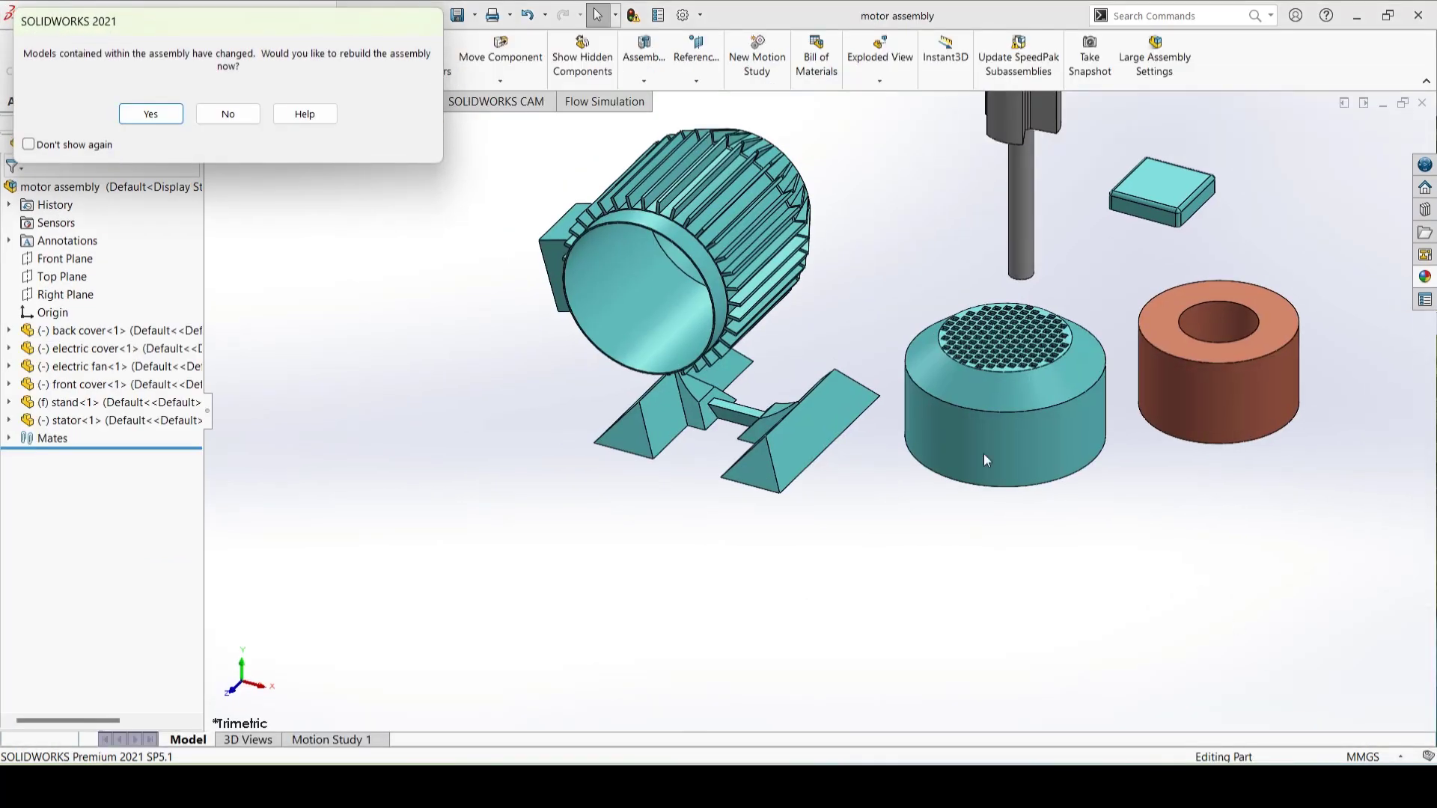
{"action": "left_click", "coordinate": [154, 121]}
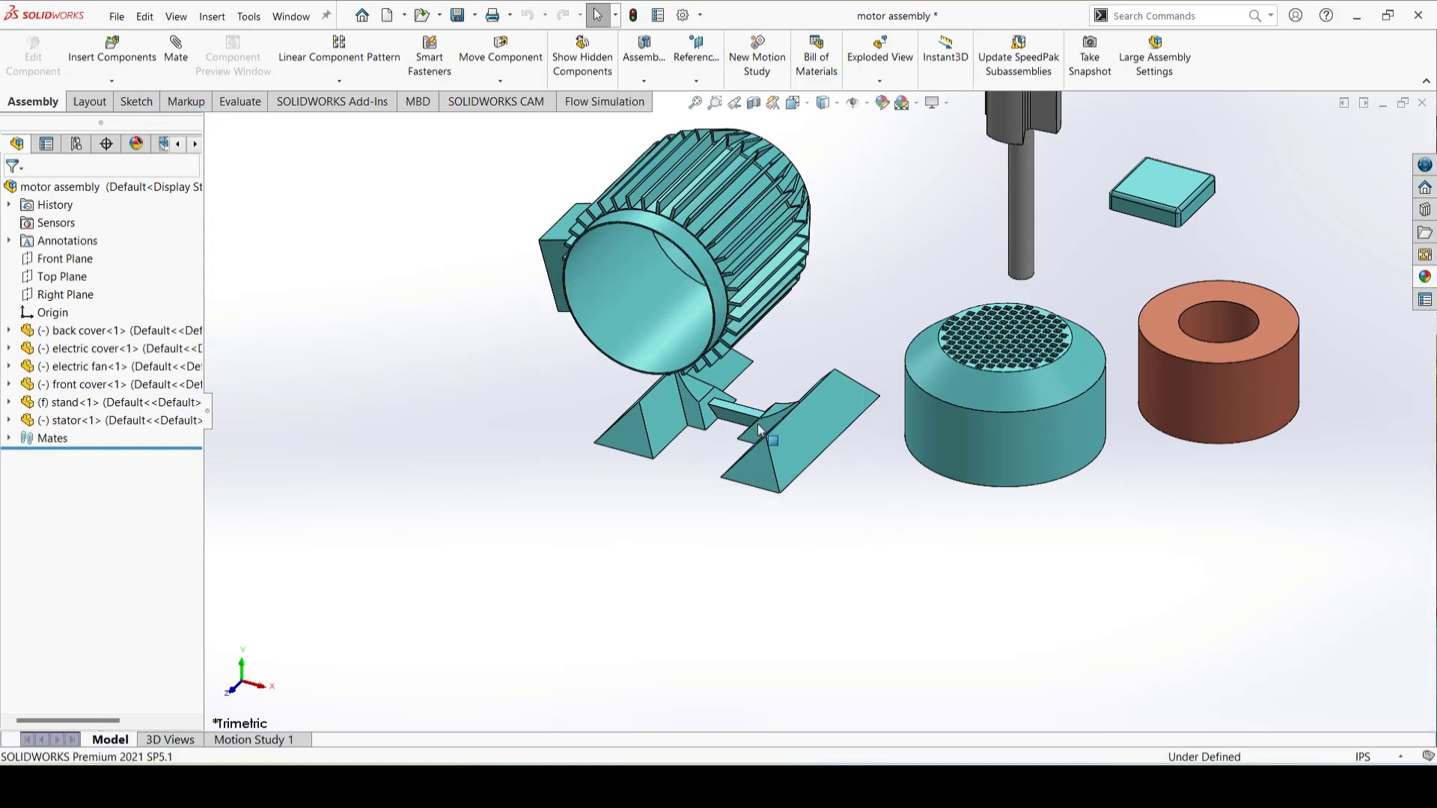
{"action": "mouse_move", "coordinate": [817, 382]}
{"action": "middle_mouse_down"}
{"action": "mouse_move", "coordinate": [802, 369]}
{"action": "mouse_move", "coordinate": [728, 490]}
{"action": "mouse_move", "coordinate": [797, 368]}
{"action": "middle_mouse_up"}
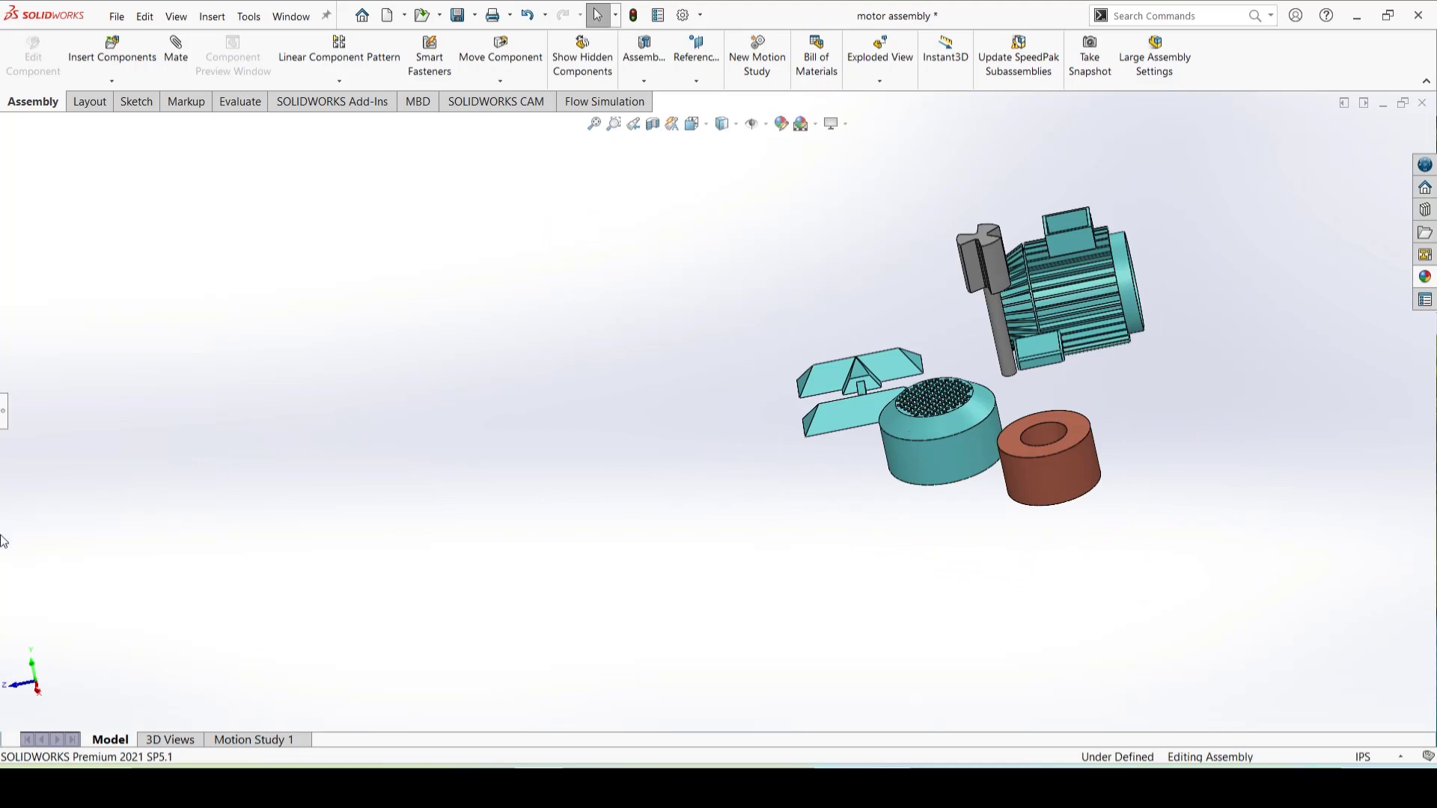
{"action": "left_click", "coordinate": [4, 411]}
{"action": "scroll", "coordinate": [910, 288], "scroll_direction": "down", "scroll_amount": 3}
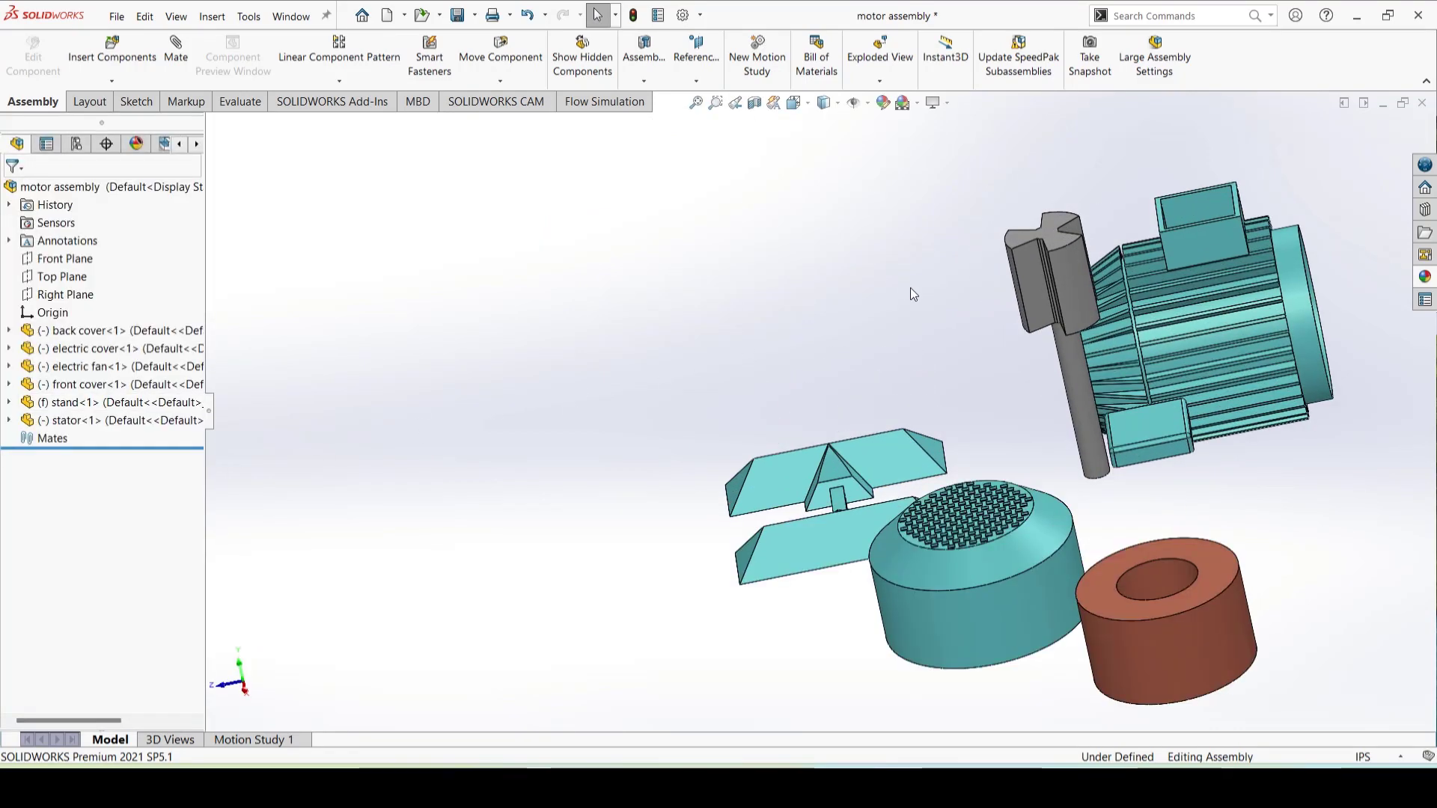
Step: Mate the front cover's inner cylindrical face concentric with the stand's curved support face and slide the cover onto the stand
{"action": "left_click", "coordinate": [177, 47]}
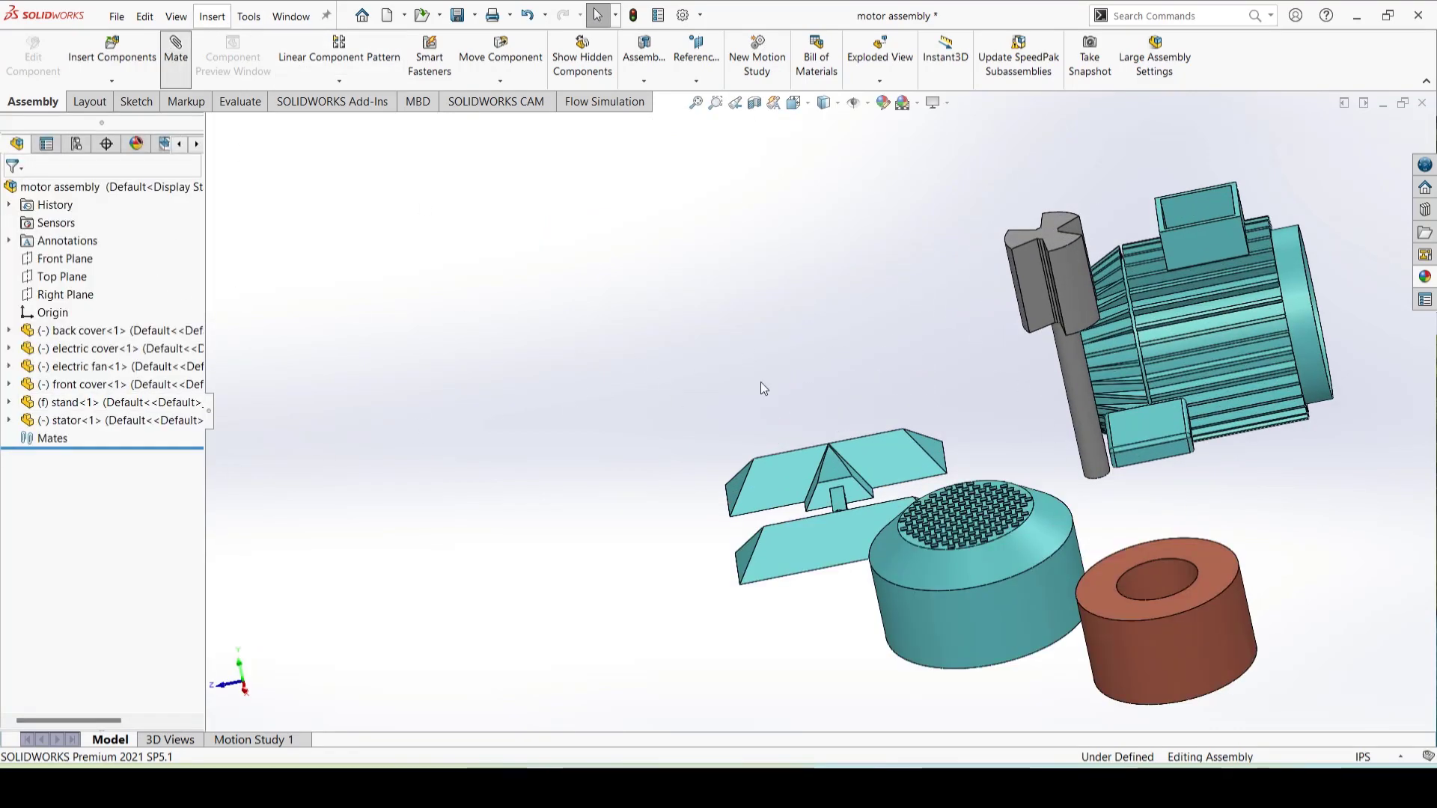
{"action": "left_click", "coordinate": [807, 450]}
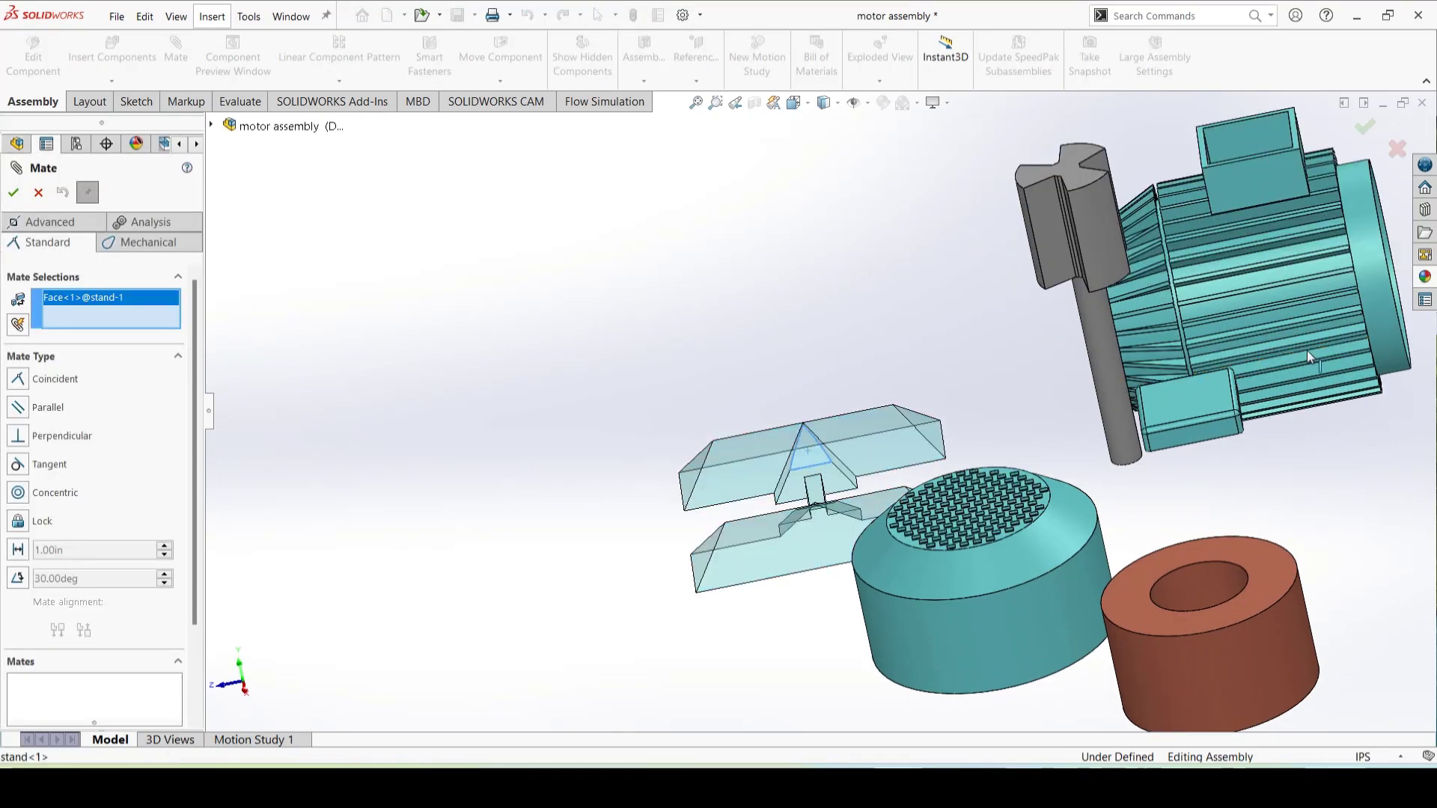
{"action": "middle_click_drag", "start_coordinate": [1313, 359], "coordinate": [1190, 342]}
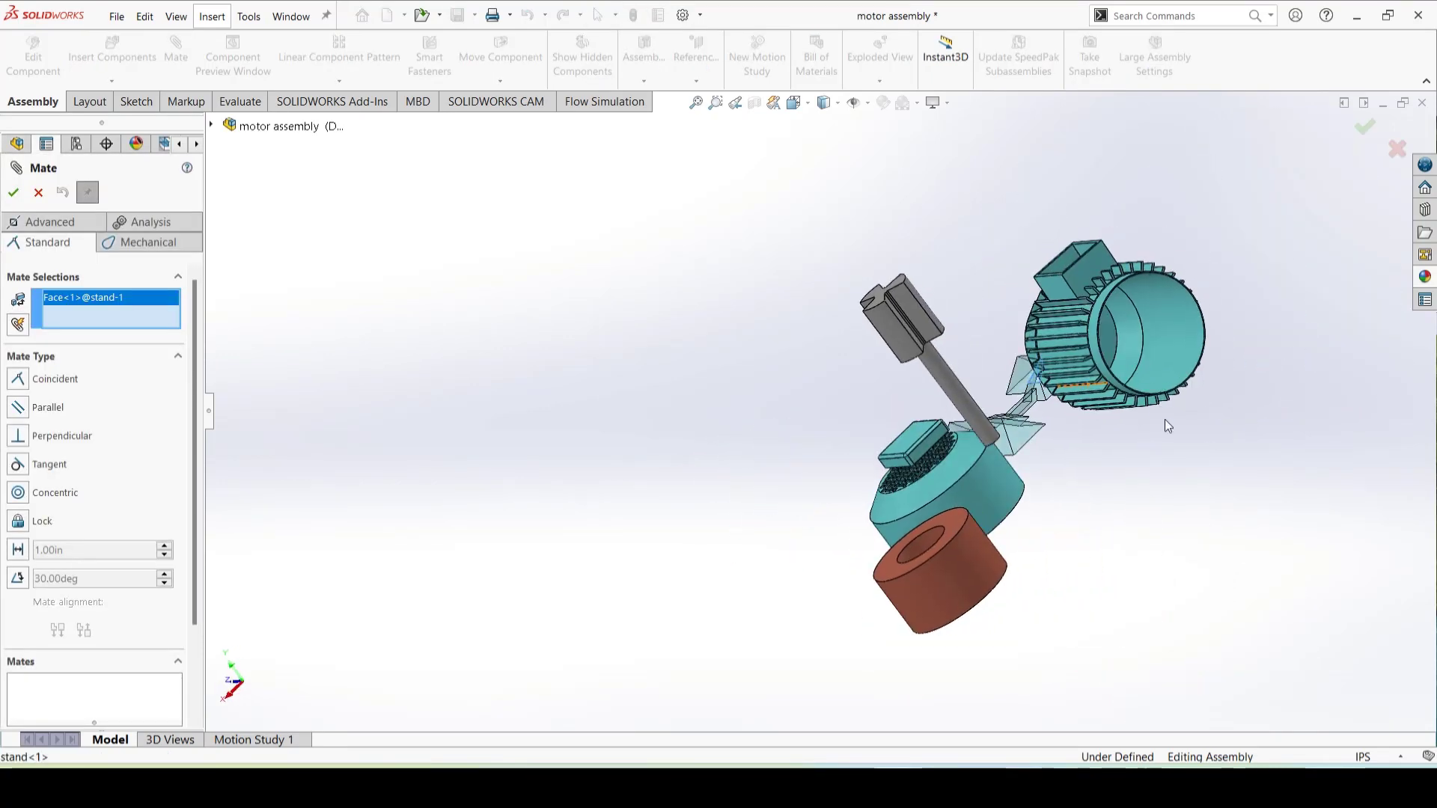
{"action": "left_click", "coordinate": [1186, 343]}
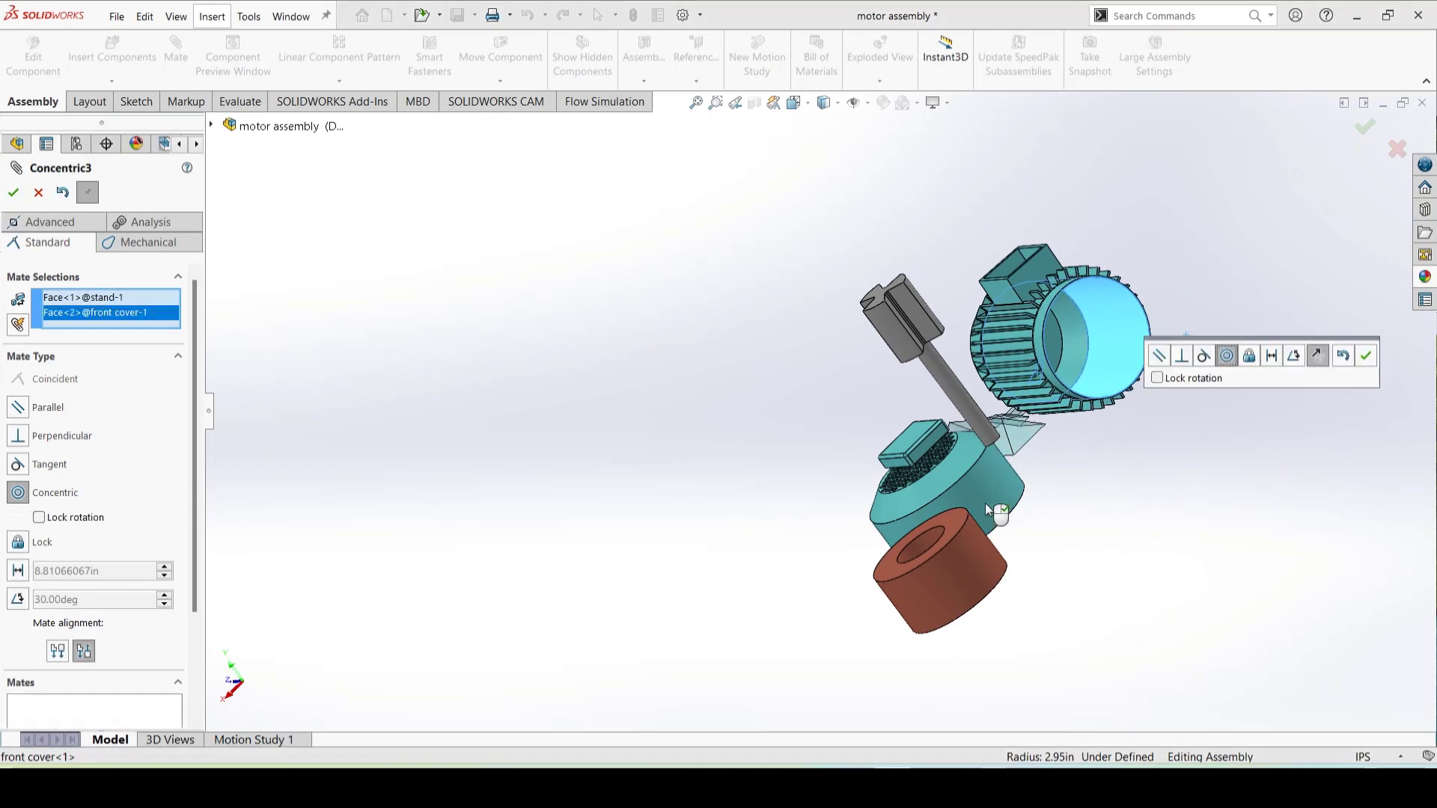
{"action": "middle_click_drag", "start_coordinate": [985, 503], "coordinate": [1047, 449]}
{"action": "left_click", "coordinate": [1366, 356]}
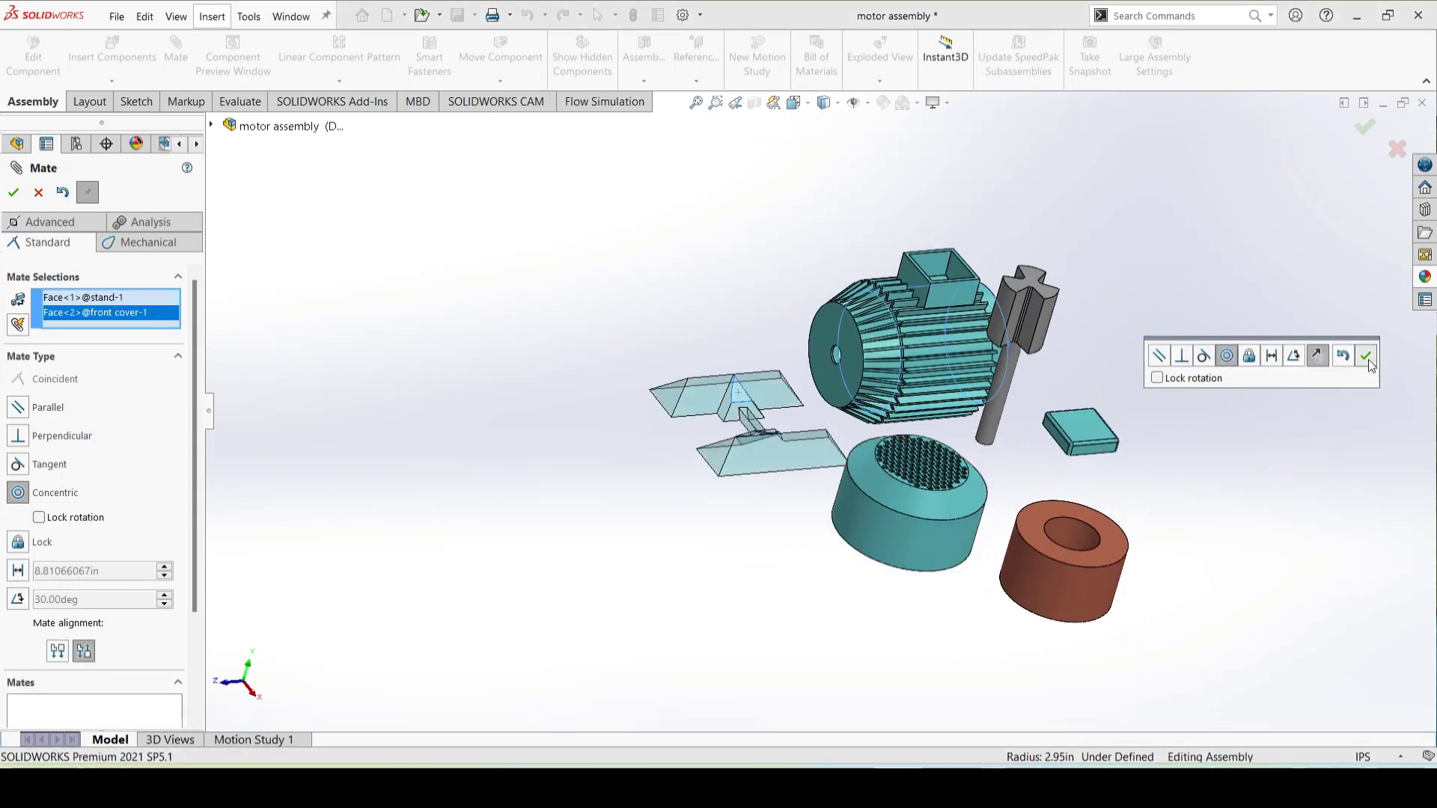
{"action": "left_click_drag", "start_coordinate": [944, 361], "coordinate": [805, 383]}
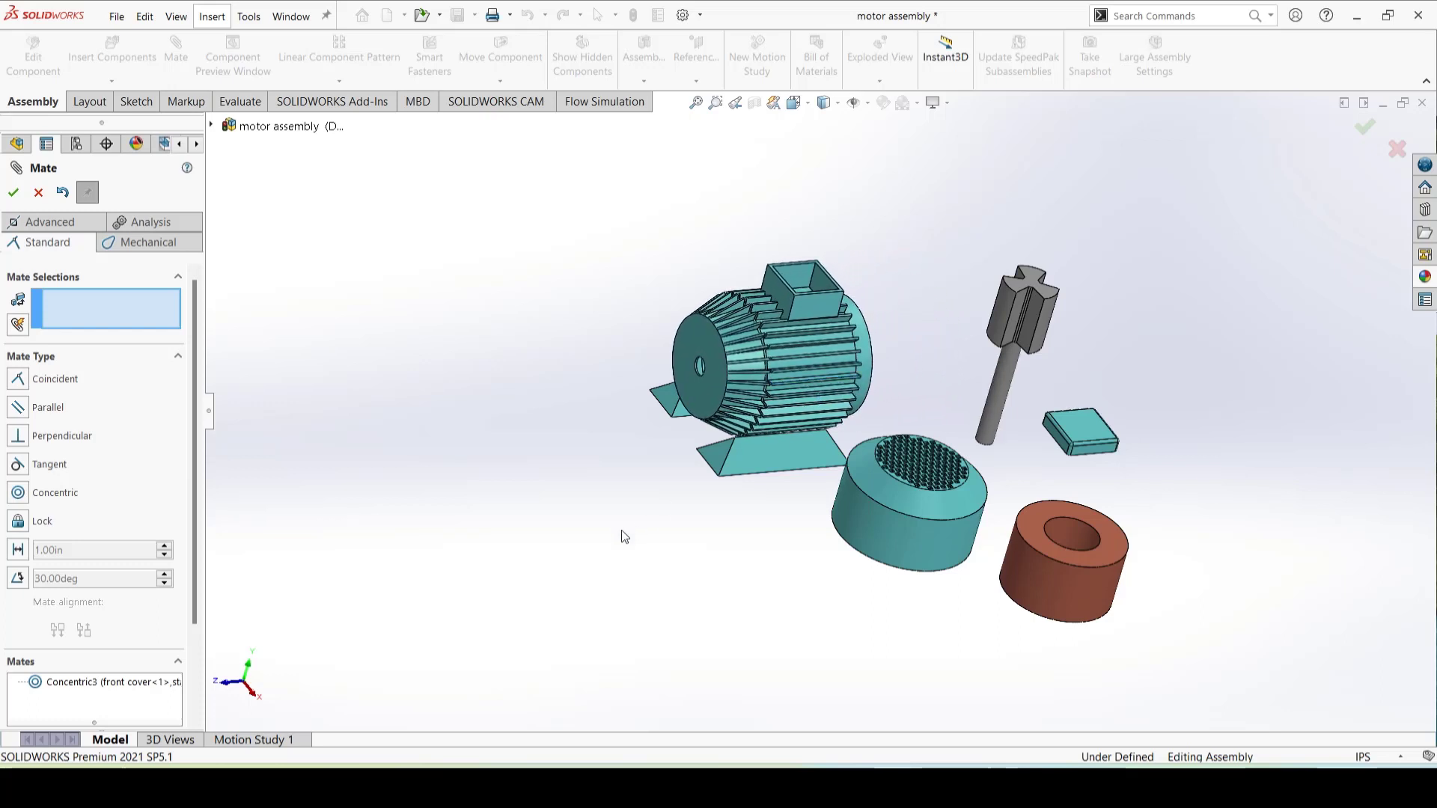
Step: Mate the stator's bore concentric with the electric fan's rotor and slide the stator along the rotor
{"action": "left_click", "coordinate": [1062, 532]}
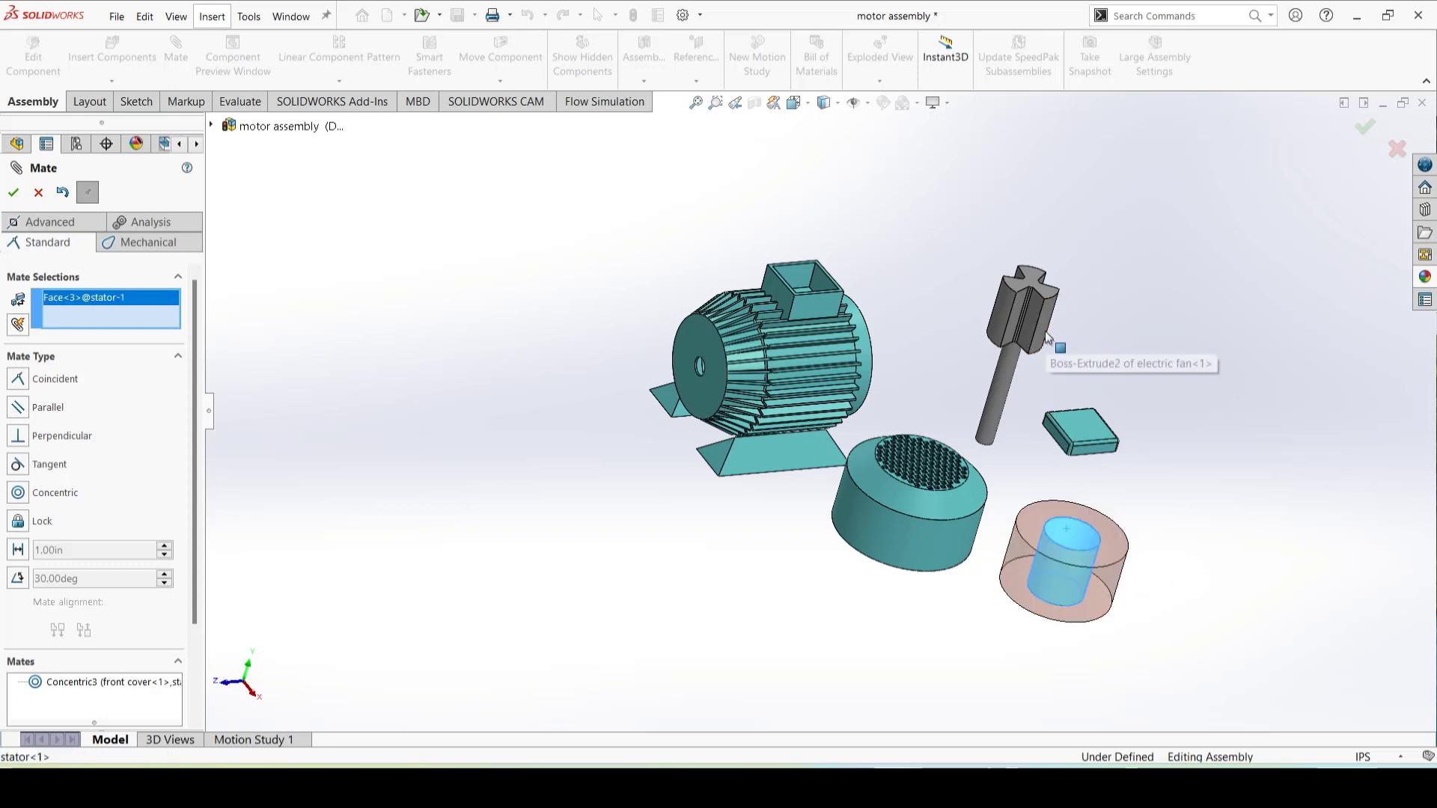
{"action": "left_click", "coordinate": [1044, 336]}
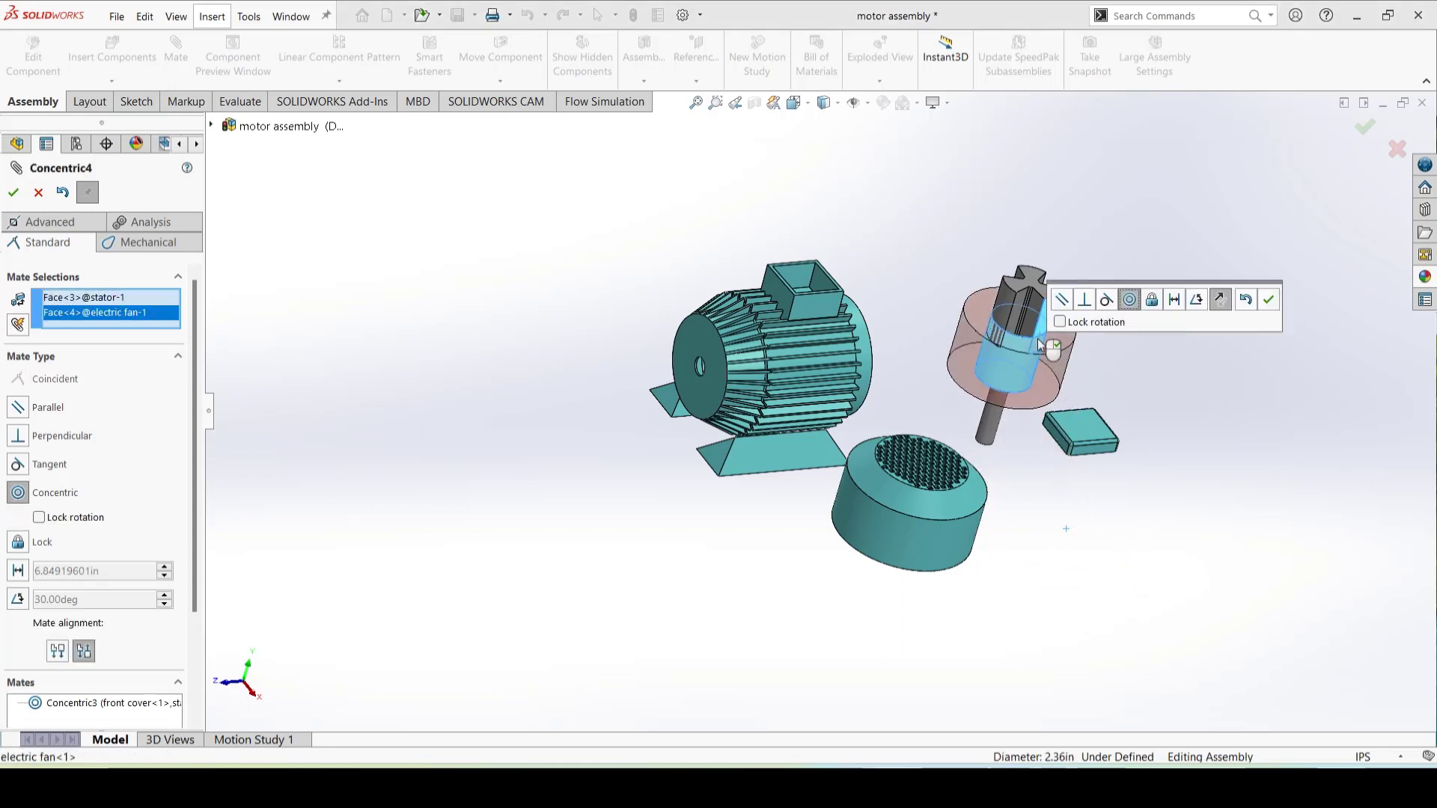
{"action": "left_click", "coordinate": [1270, 301]}
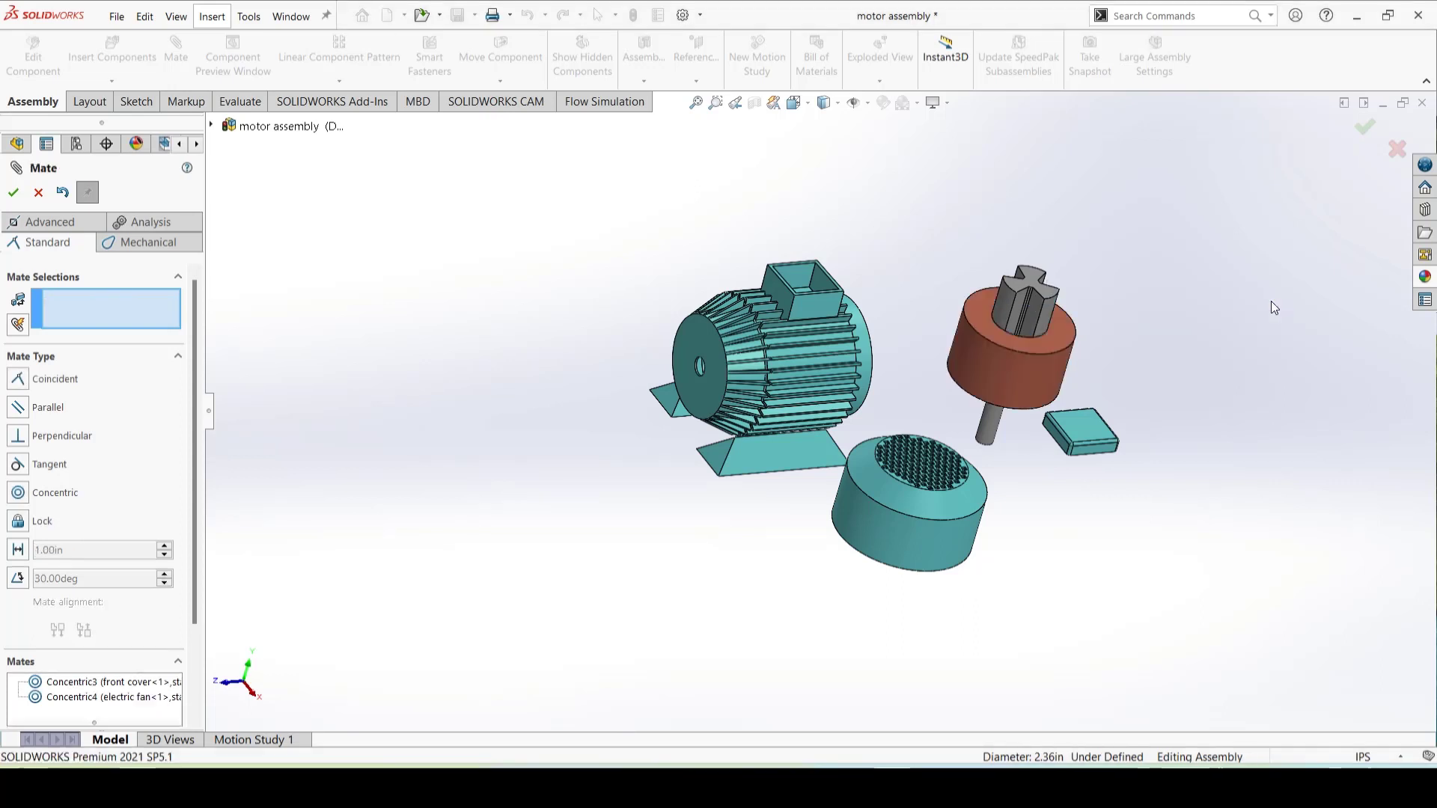
{"action": "left_click_drag", "start_coordinate": [1030, 383], "coordinate": [1043, 319]}
{"action": "middle_click_drag", "start_coordinate": [1153, 355], "coordinate": [978, 310]}
{"action": "left_click_drag", "start_coordinate": [919, 369], "coordinate": [967, 370]}
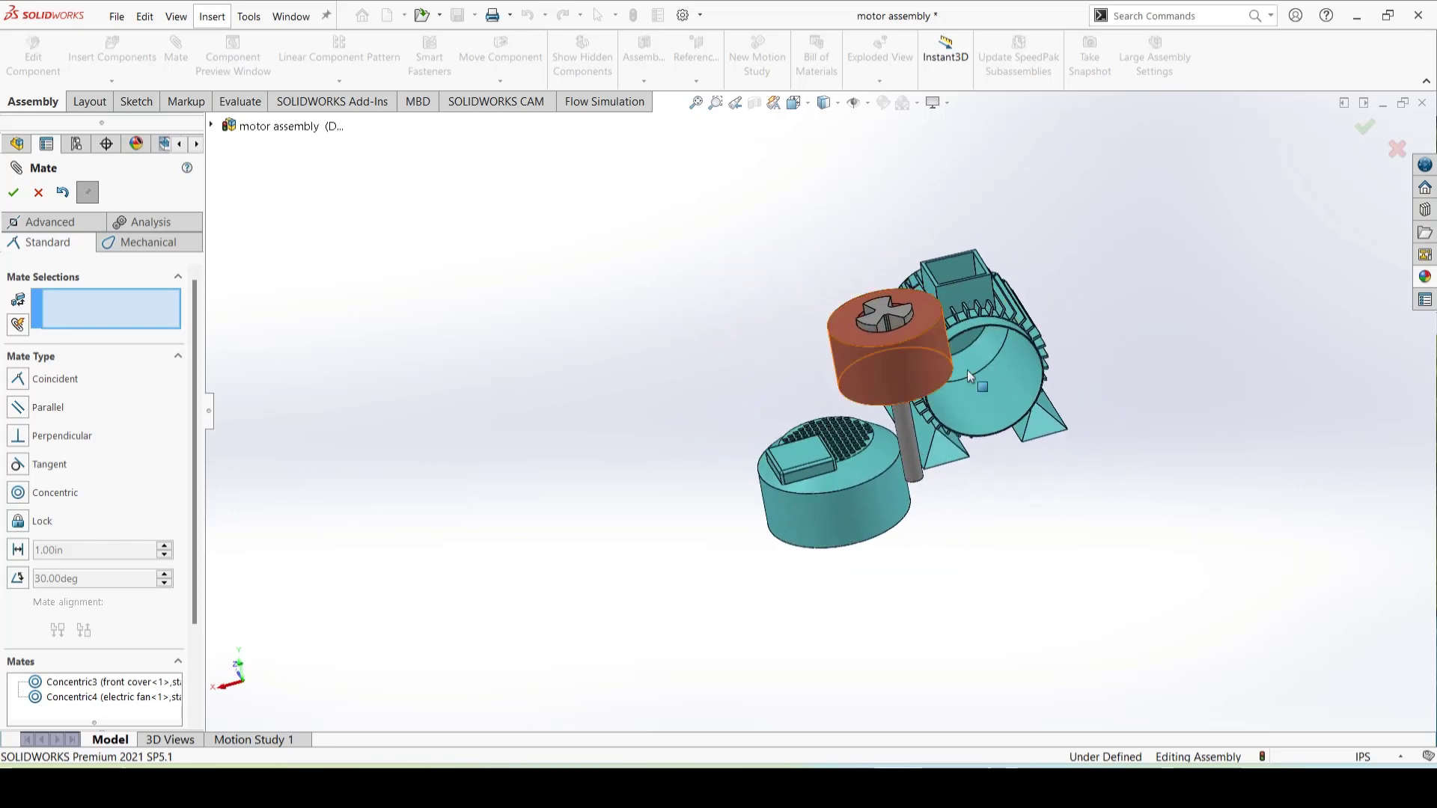
Step: Mate the electric fan's shaft concentric with the hole in the front cover's closed end, flipping the mate alignment
{"action": "left_click", "coordinate": [915, 467]}
{"action": "middle_click_drag", "start_coordinate": [746, 417], "coordinate": [913, 514]}
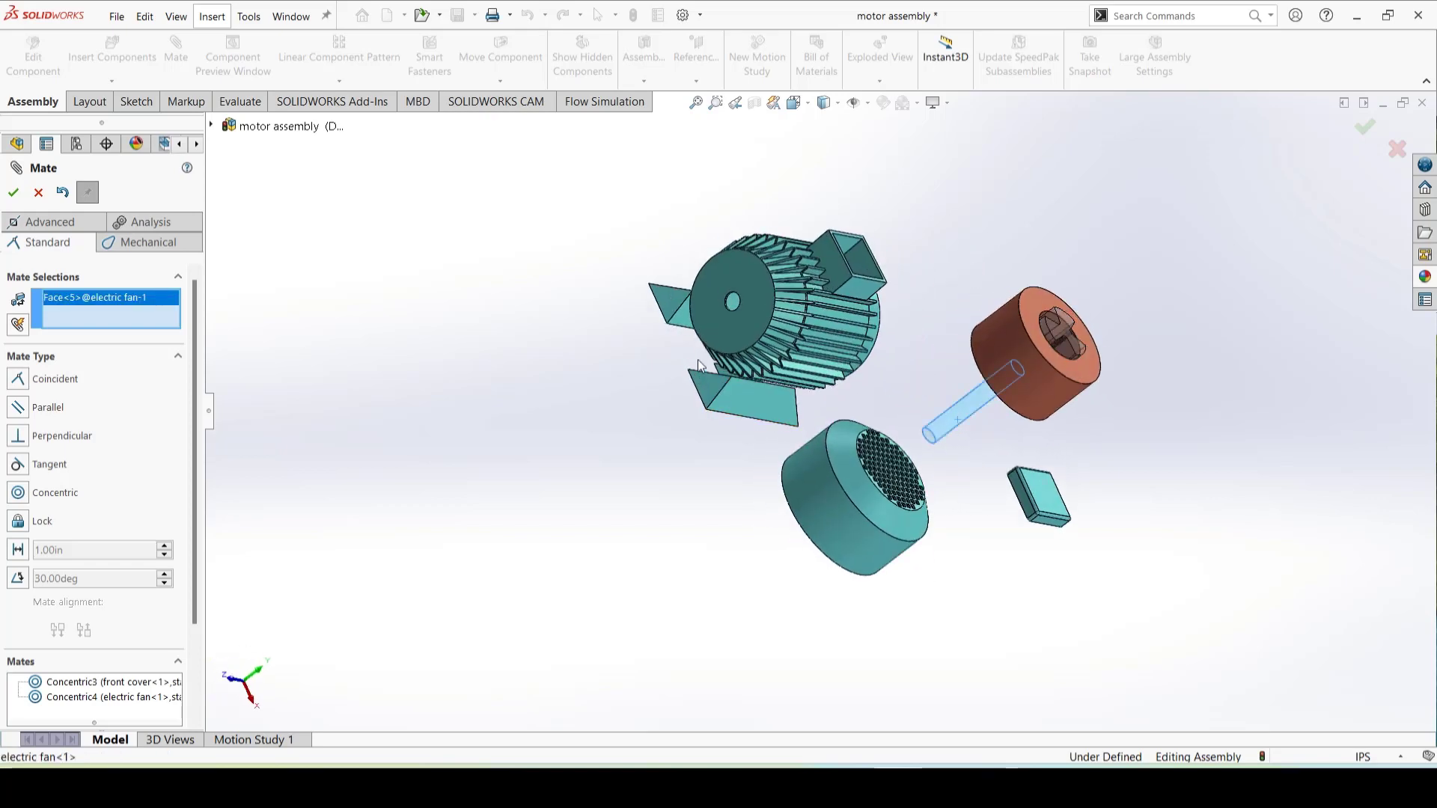
{"action": "scroll", "coordinate": [720, 280], "scroll_direction": "down", "scroll_amount": 8}
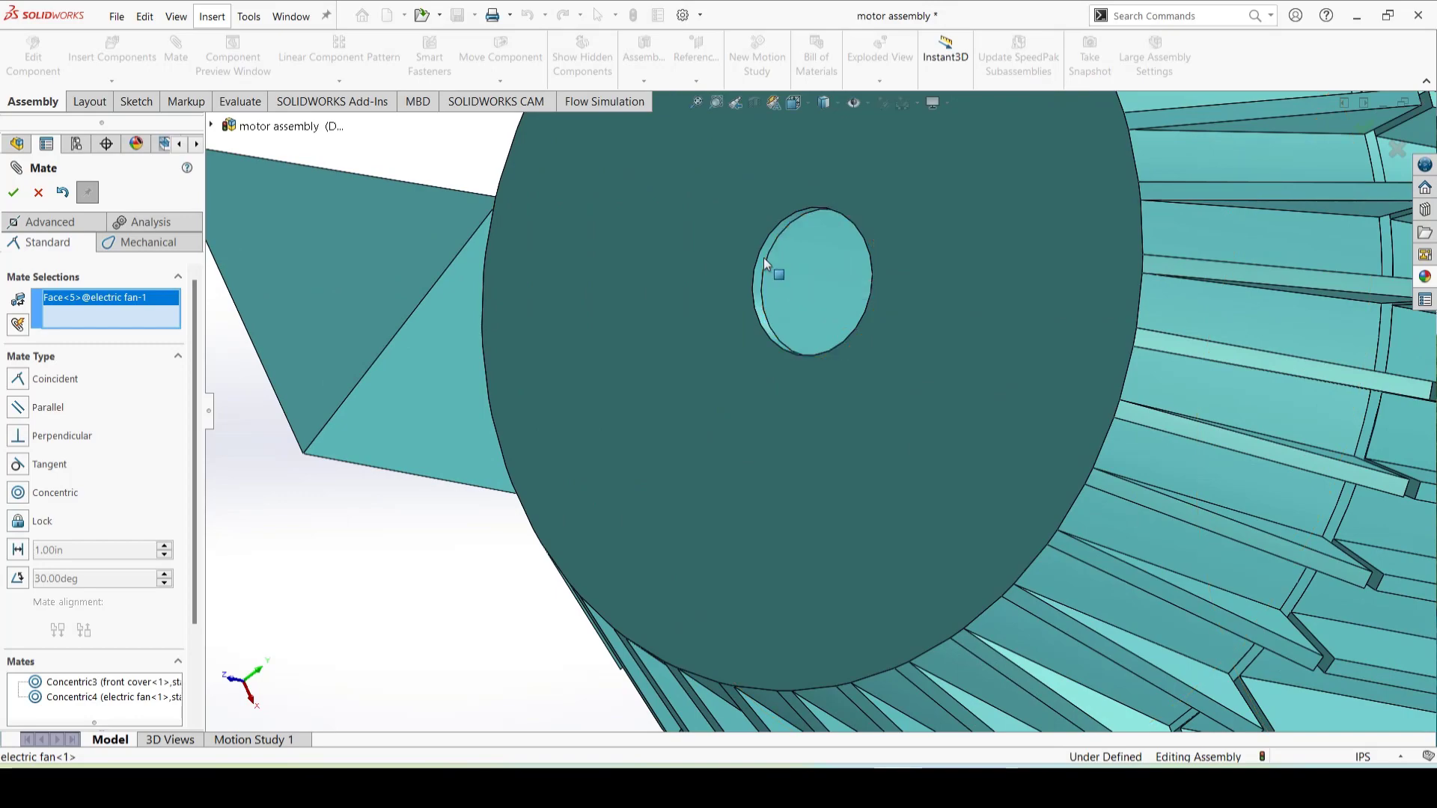
{"action": "left_click", "coordinate": [764, 258]}
{"action": "scroll", "coordinate": [1109, 370], "scroll_direction": "up", "scroll_amount": 8}
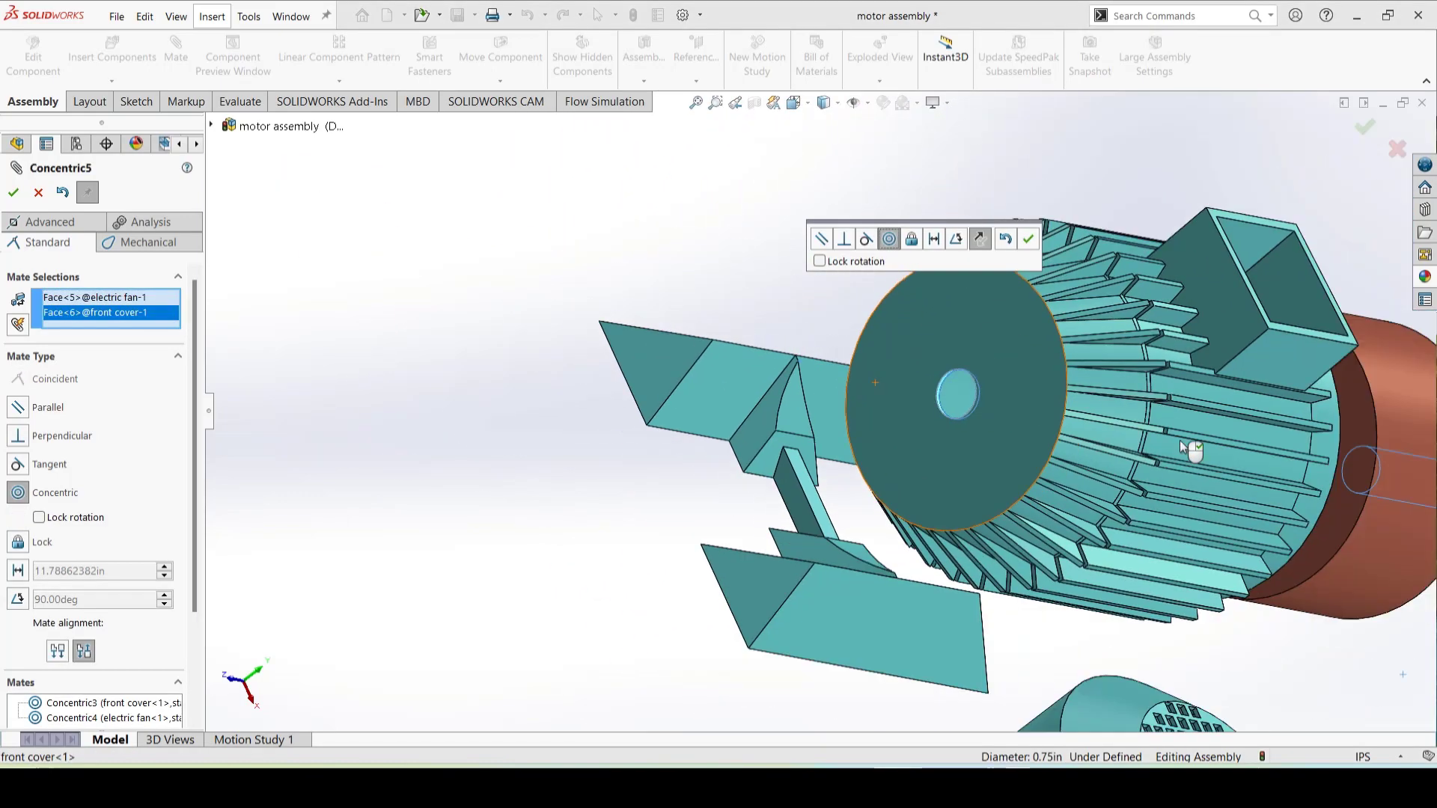
{"action": "scroll", "coordinate": [1211, 460], "scroll_direction": "up", "scroll_amount": 6}
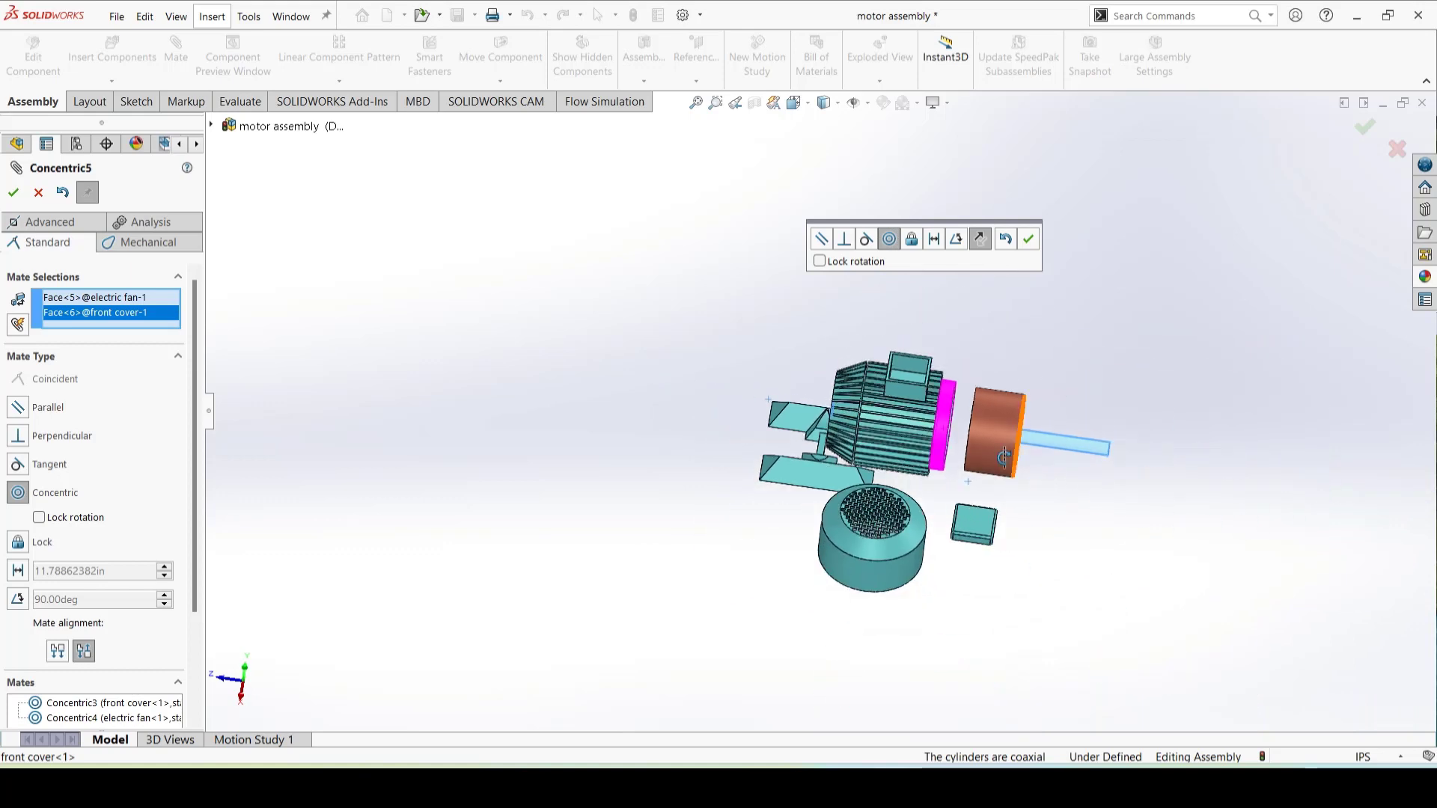
{"action": "left_click", "coordinate": [980, 239]}
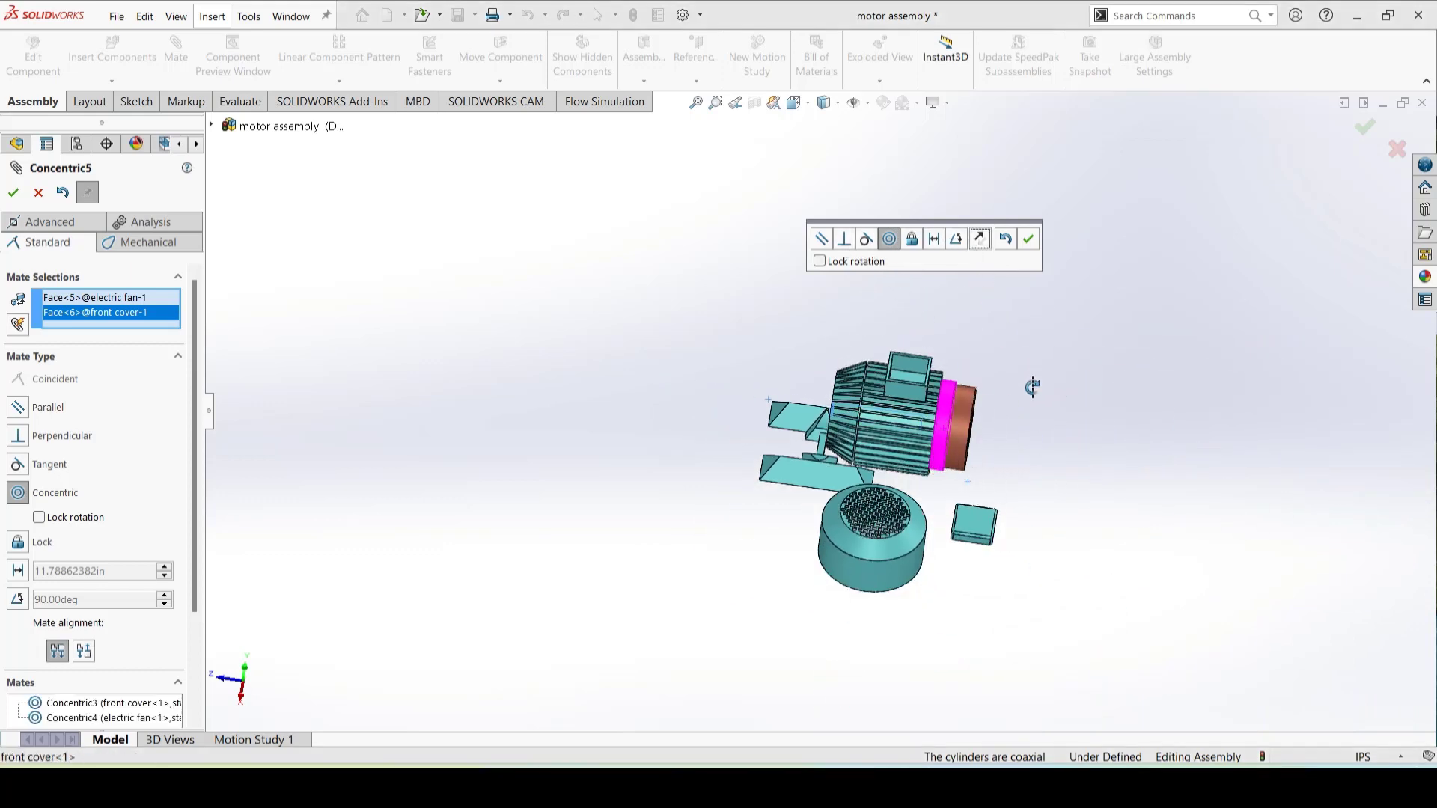
{"action": "left_click", "coordinate": [1029, 238]}
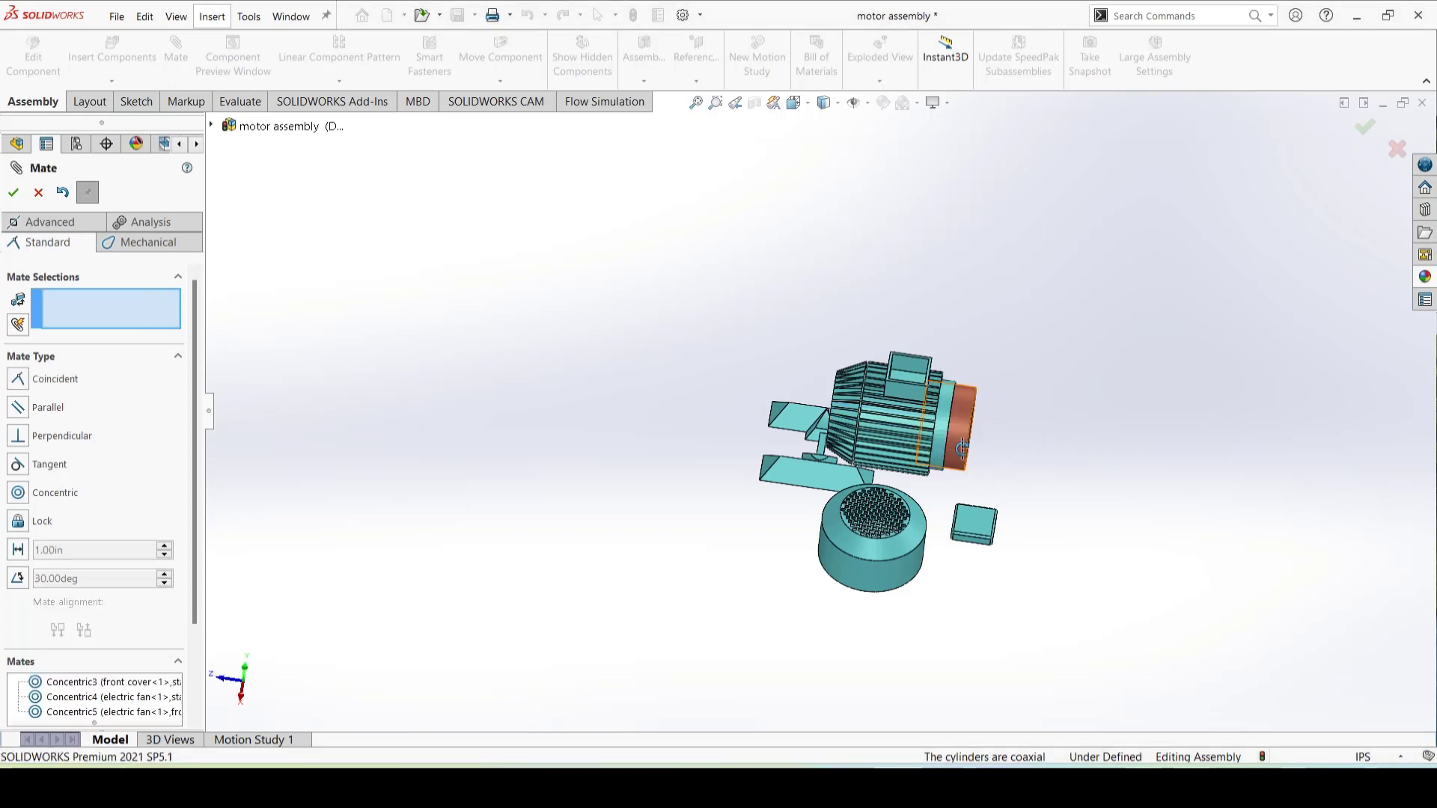
Step: Slide the rotor and stator into the front cover and check their fit at its open end
{"action": "left_click_drag", "start_coordinate": [971, 438], "coordinate": [942, 436]}
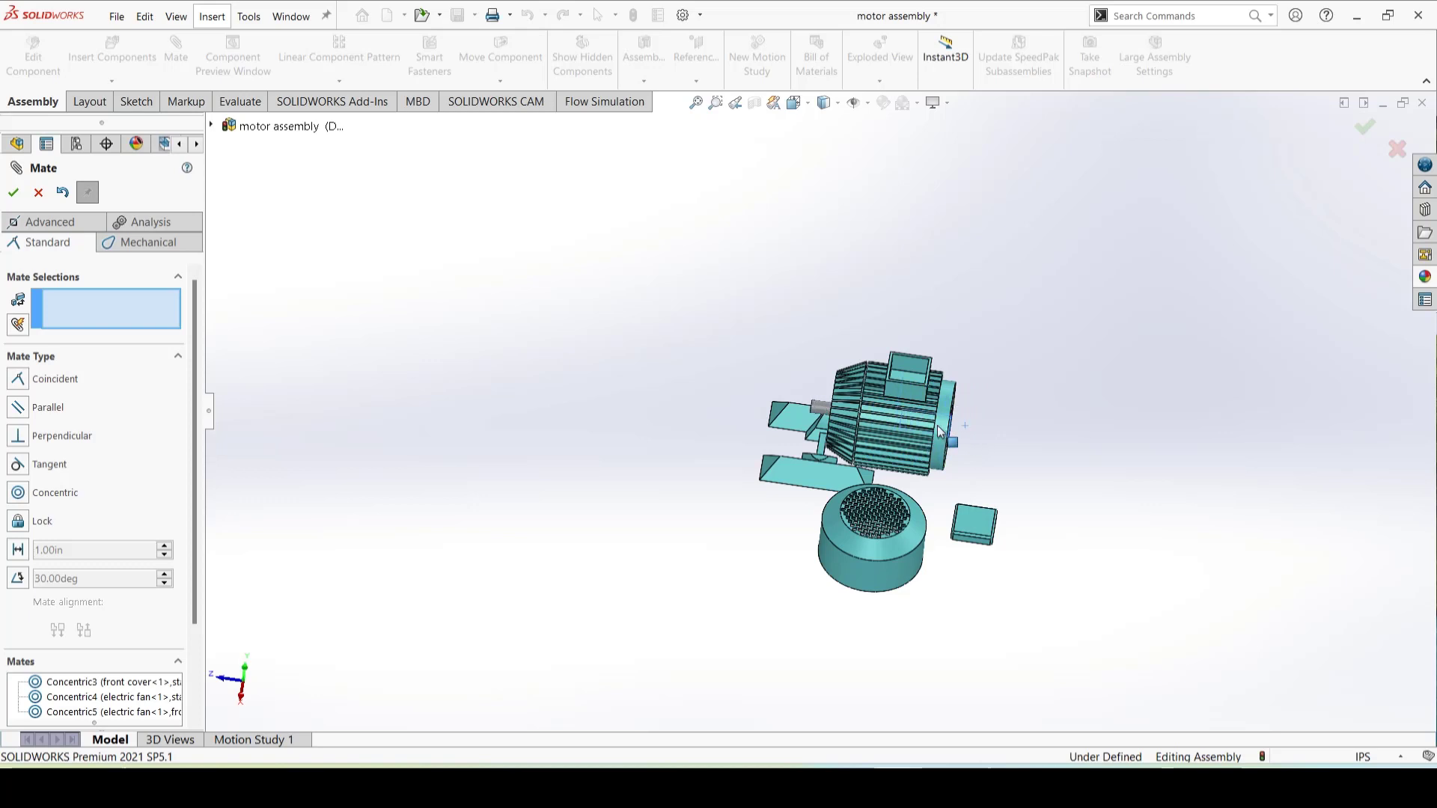
{"action": "middle_click_drag", "start_coordinate": [1055, 482], "coordinate": [989, 457]}
{"action": "scroll", "coordinate": [988, 455], "scroll_direction": "down", "scroll_amount": 5}
{"action": "scroll", "coordinate": [845, 438], "scroll_direction": "down", "scroll_amount": 4}
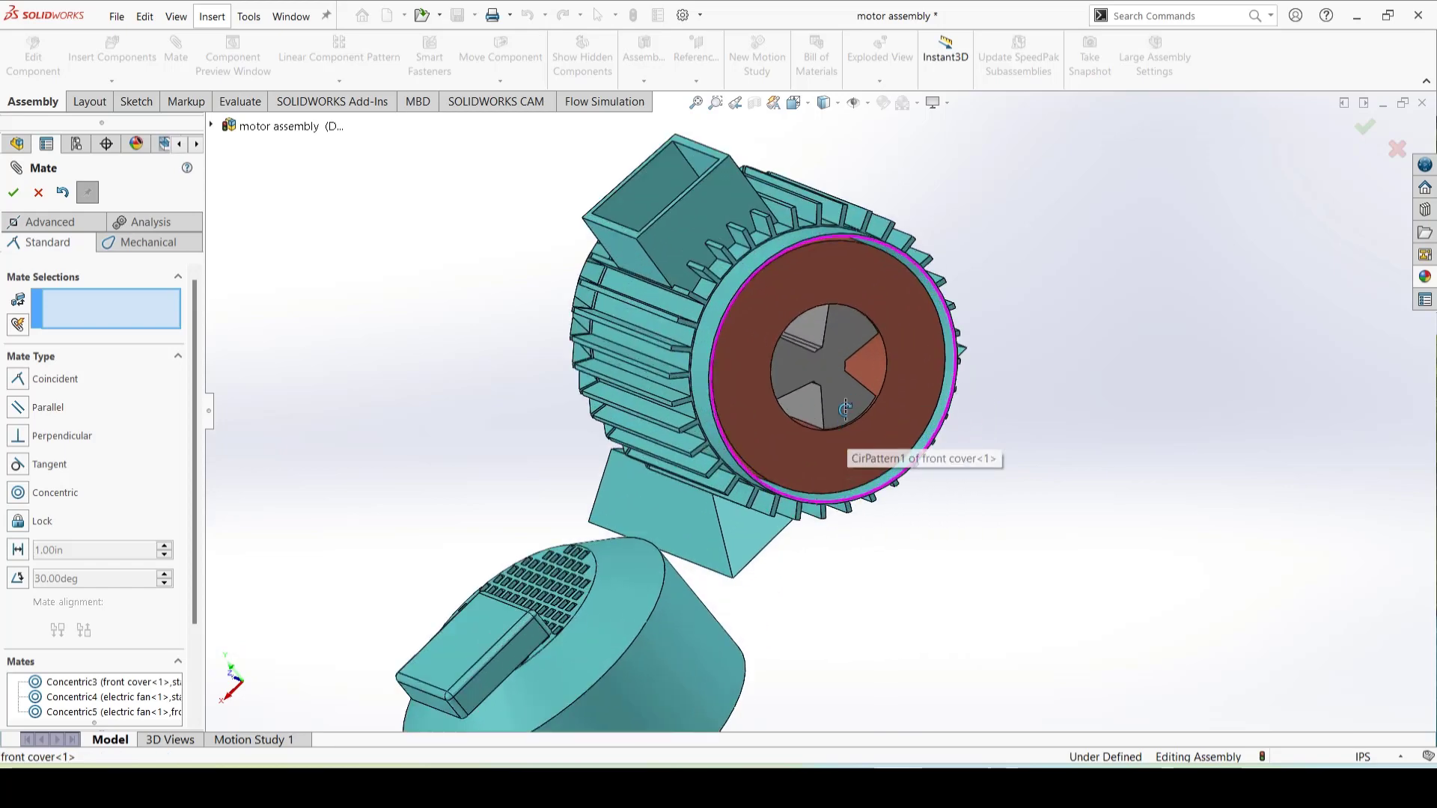
{"action": "scroll", "coordinate": [1164, 399], "scroll_direction": "up", "scroll_amount": 3}
{"action": "scroll", "coordinate": [1164, 399], "scroll_direction": "up", "scroll_amount": 2}
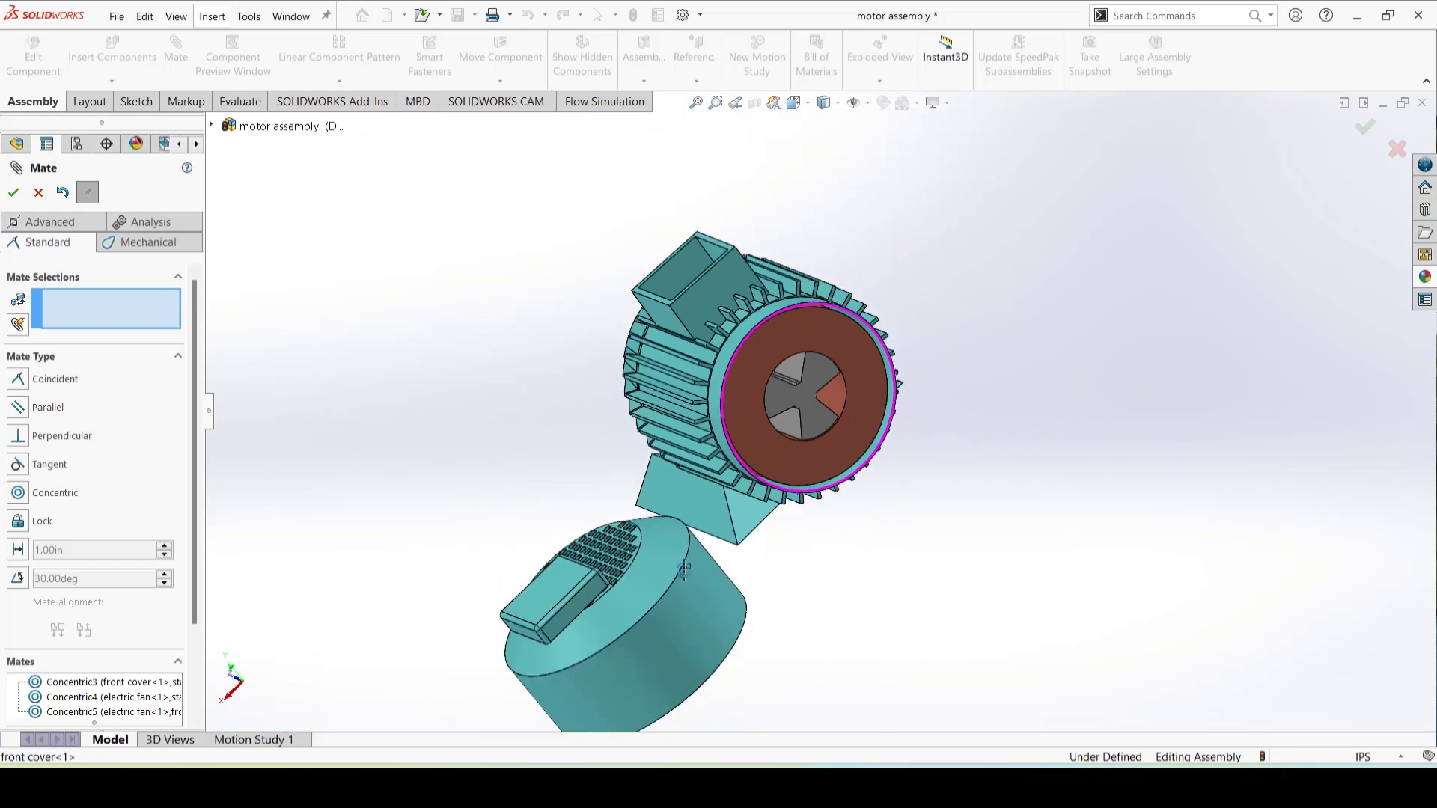
{"action": "scroll", "coordinate": [500, 434], "scroll_direction": "up", "scroll_amount": 1}
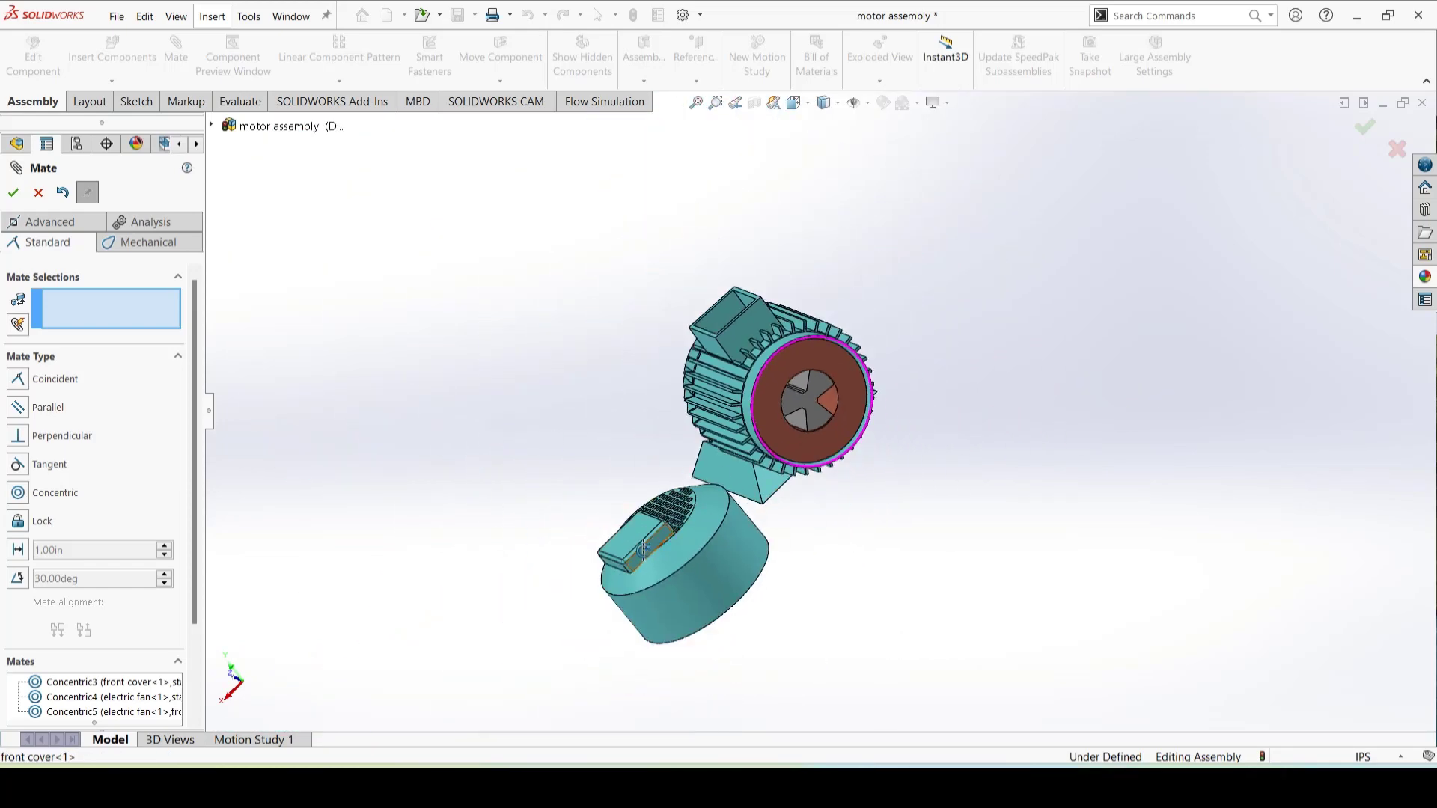
Step: Mate a side face of the electric cover coincident with the matching side face of the front cover's box
{"action": "middle_click_drag", "start_coordinate": [665, 543], "coordinate": [763, 446]}
{"action": "scroll", "coordinate": [918, 527], "scroll_direction": "down", "scroll_amount": 4}
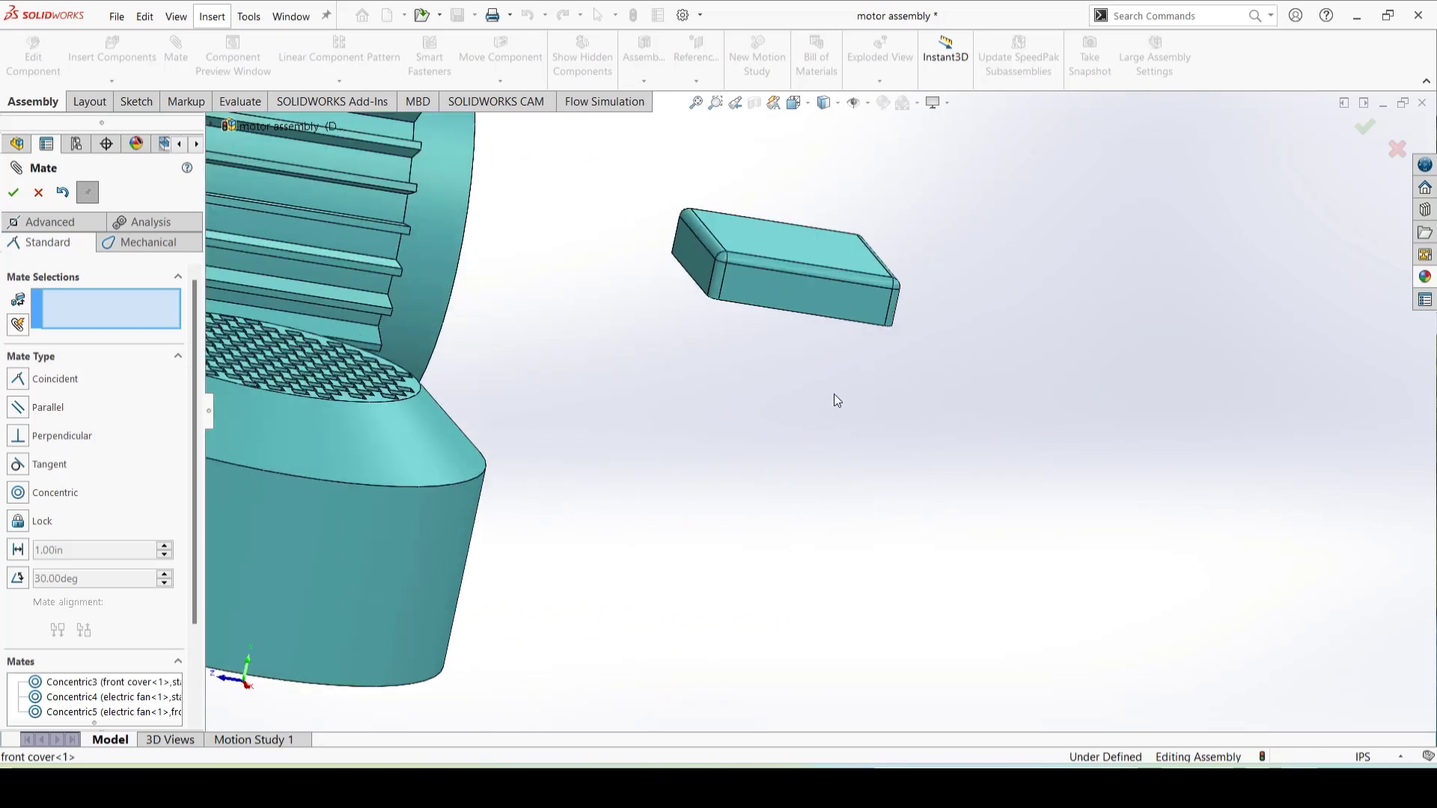
{"action": "left_click", "coordinate": [785, 303]}
{"action": "scroll", "coordinate": [605, 296], "scroll_direction": "up", "scroll_amount": 3}
{"action": "left_click", "coordinate": [614, 212]}
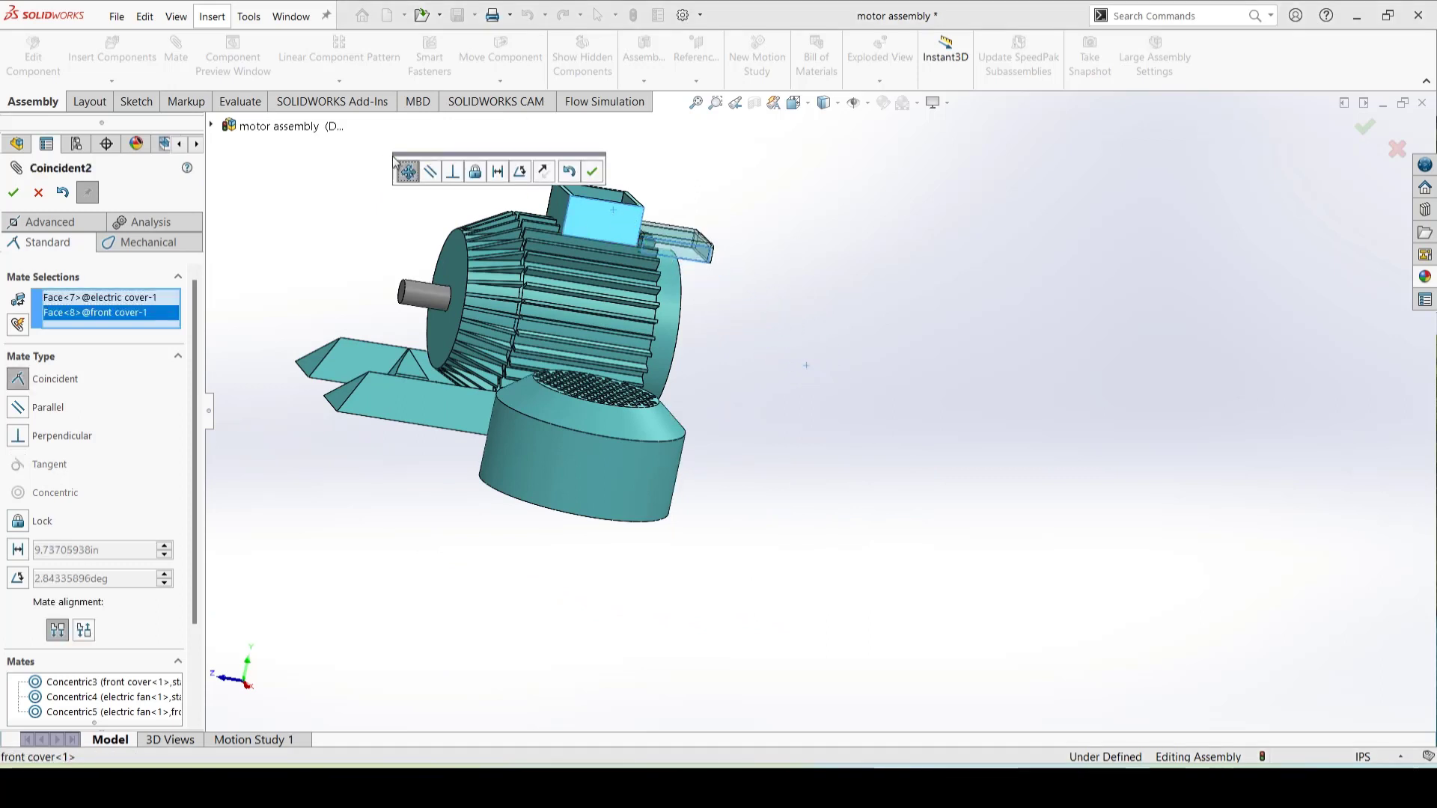
{"action": "left_click", "coordinate": [592, 173]}
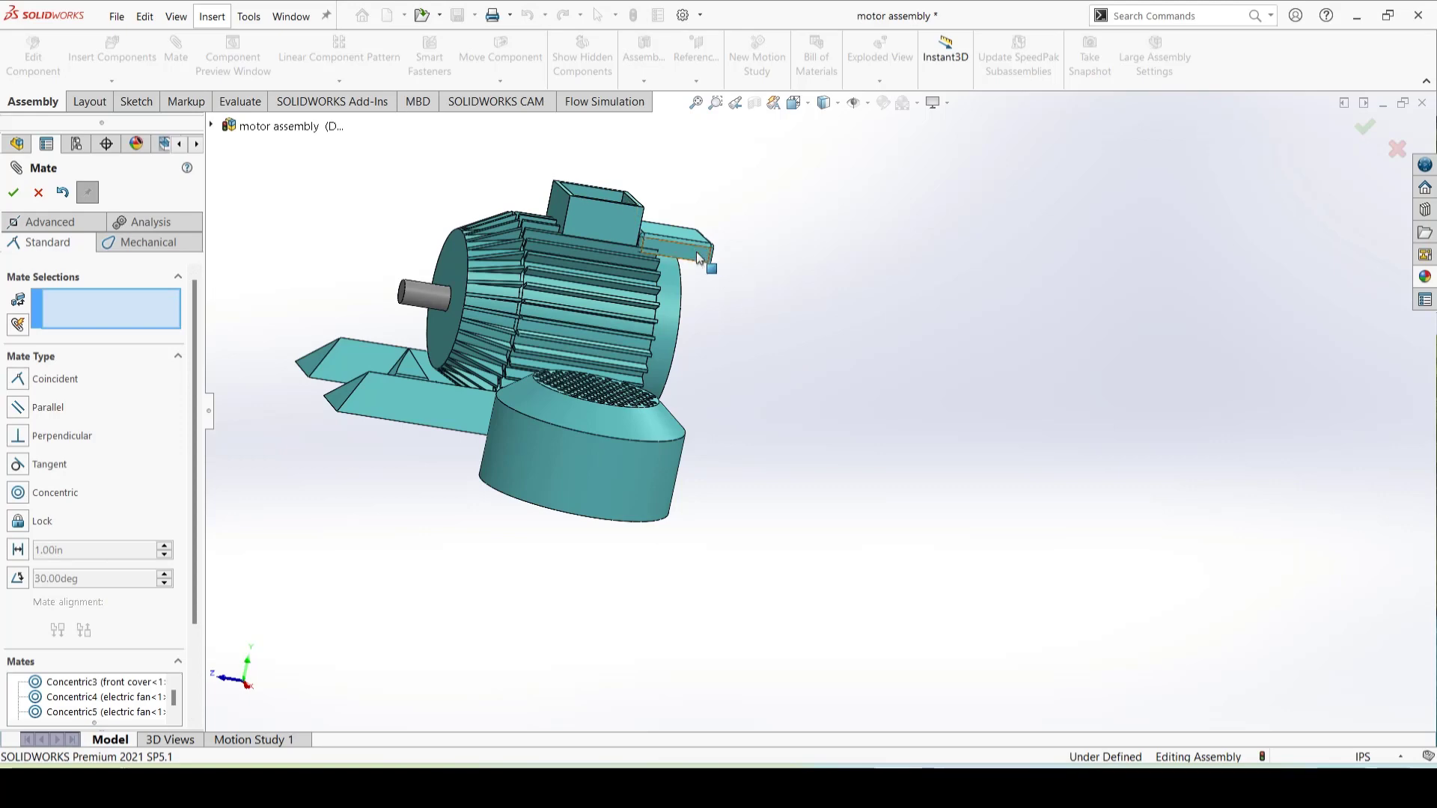
Step: Move the electric cover above the level of the front cover's open box
{"action": "left_click_drag", "start_coordinate": [698, 258], "coordinate": [718, 202]}
{"action": "scroll", "coordinate": [717, 203], "scroll_direction": "down", "scroll_amount": 3}
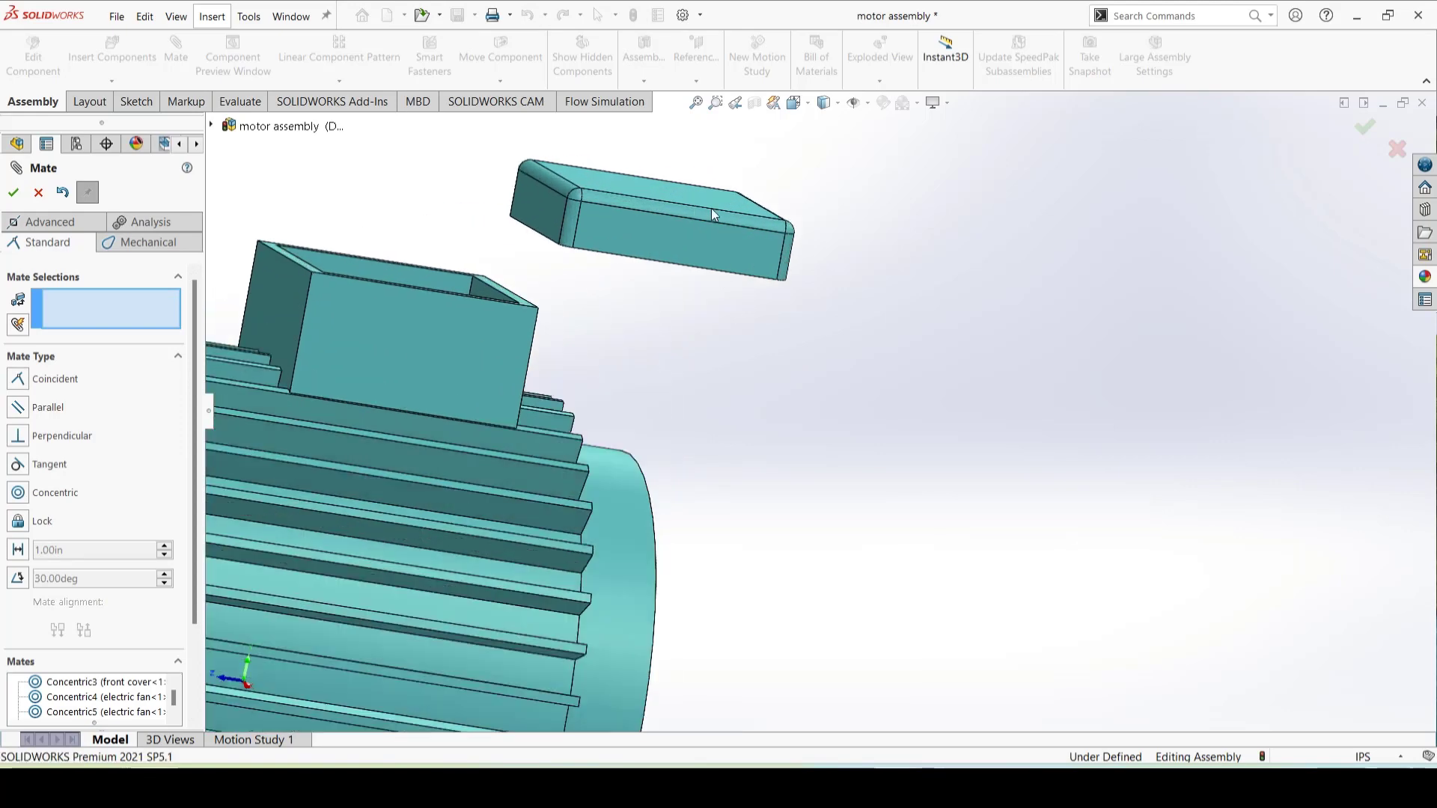
{"action": "scroll", "coordinate": [712, 213], "scroll_direction": "down", "scroll_amount": 3}
{"action": "scroll", "coordinate": [632, 363], "scroll_direction": "down", "scroll_amount": 1}
{"action": "middle_click_drag", "start_coordinate": [624, 365], "coordinate": [622, 245]}
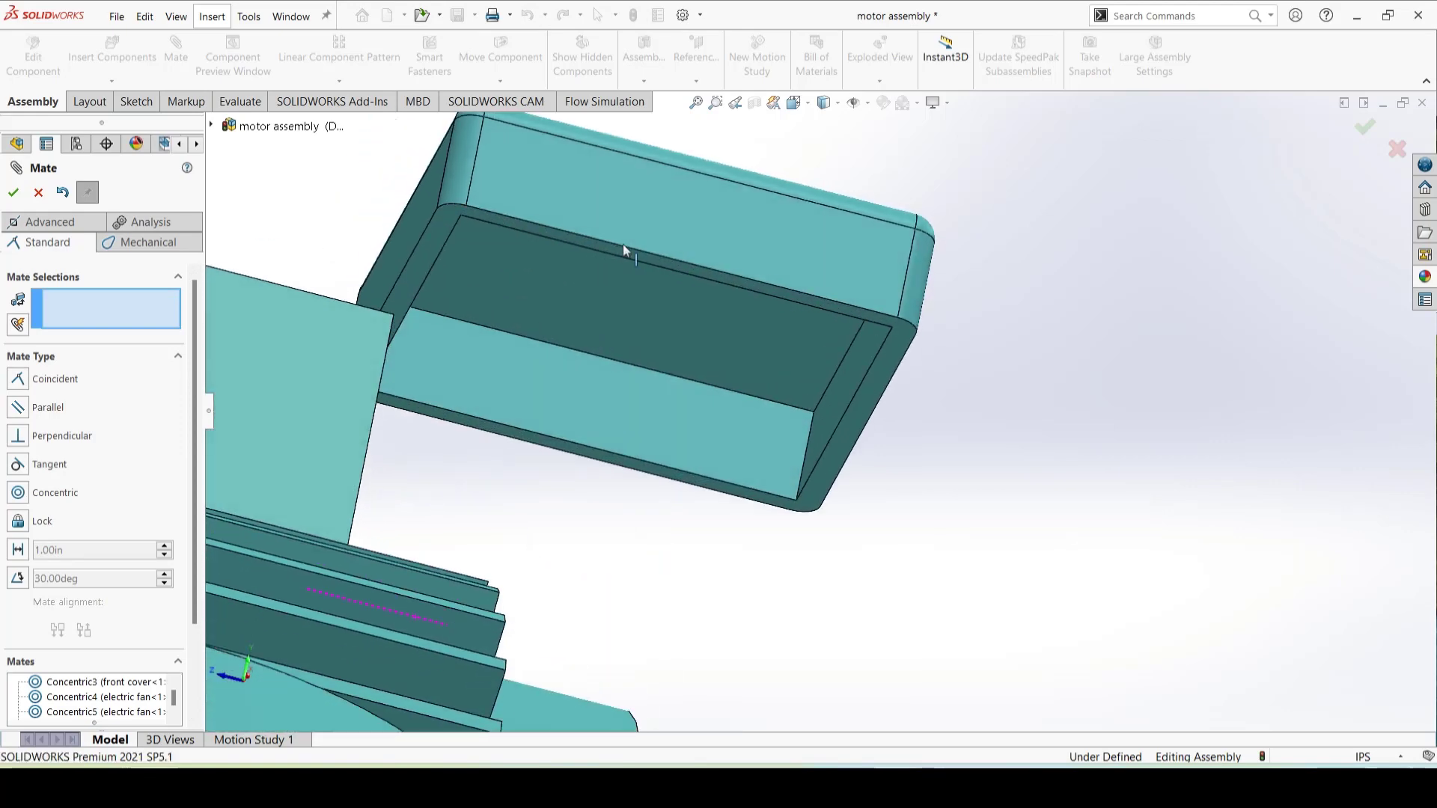
{"action": "left_click", "coordinate": [443, 241]}
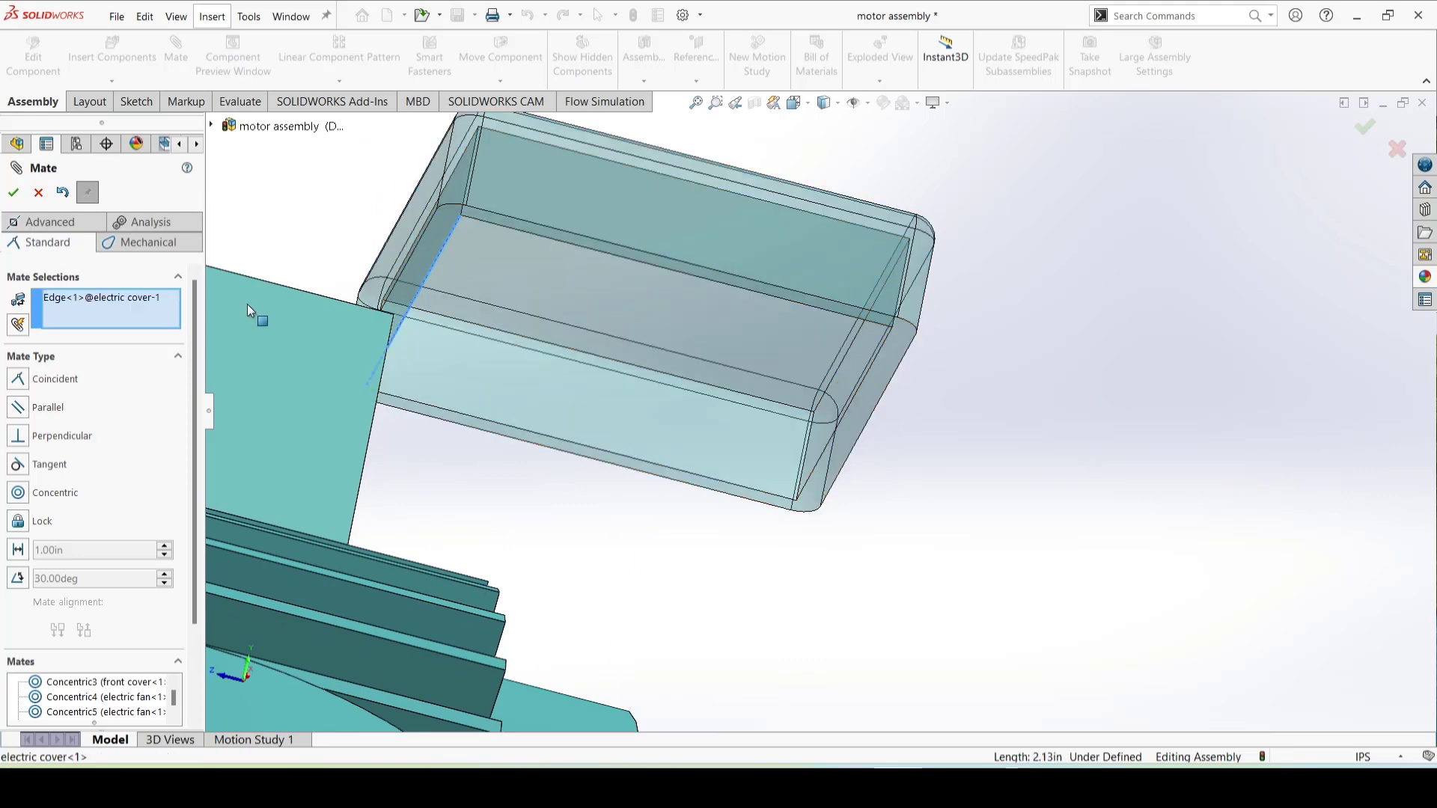
{"action": "right_click", "coordinate": [125, 301]}
{"action": "left_click", "coordinate": [159, 328]}
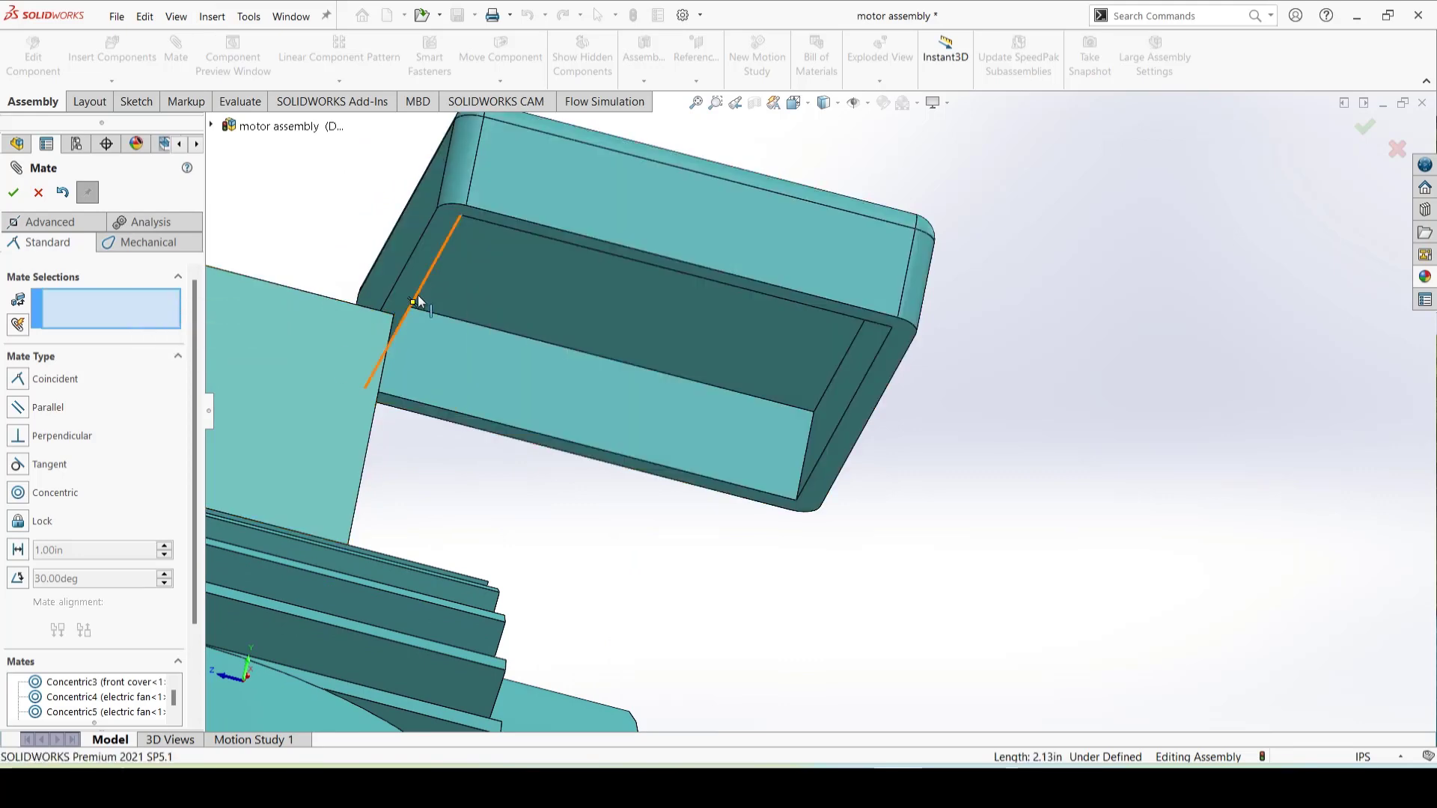
Step: Mate the electric cover's open rim face coincident with the top rim face of the front cover's box
{"action": "left_click", "coordinate": [411, 285]}
{"action": "middle_click_drag", "start_coordinate": [299, 324], "coordinate": [337, 352]}
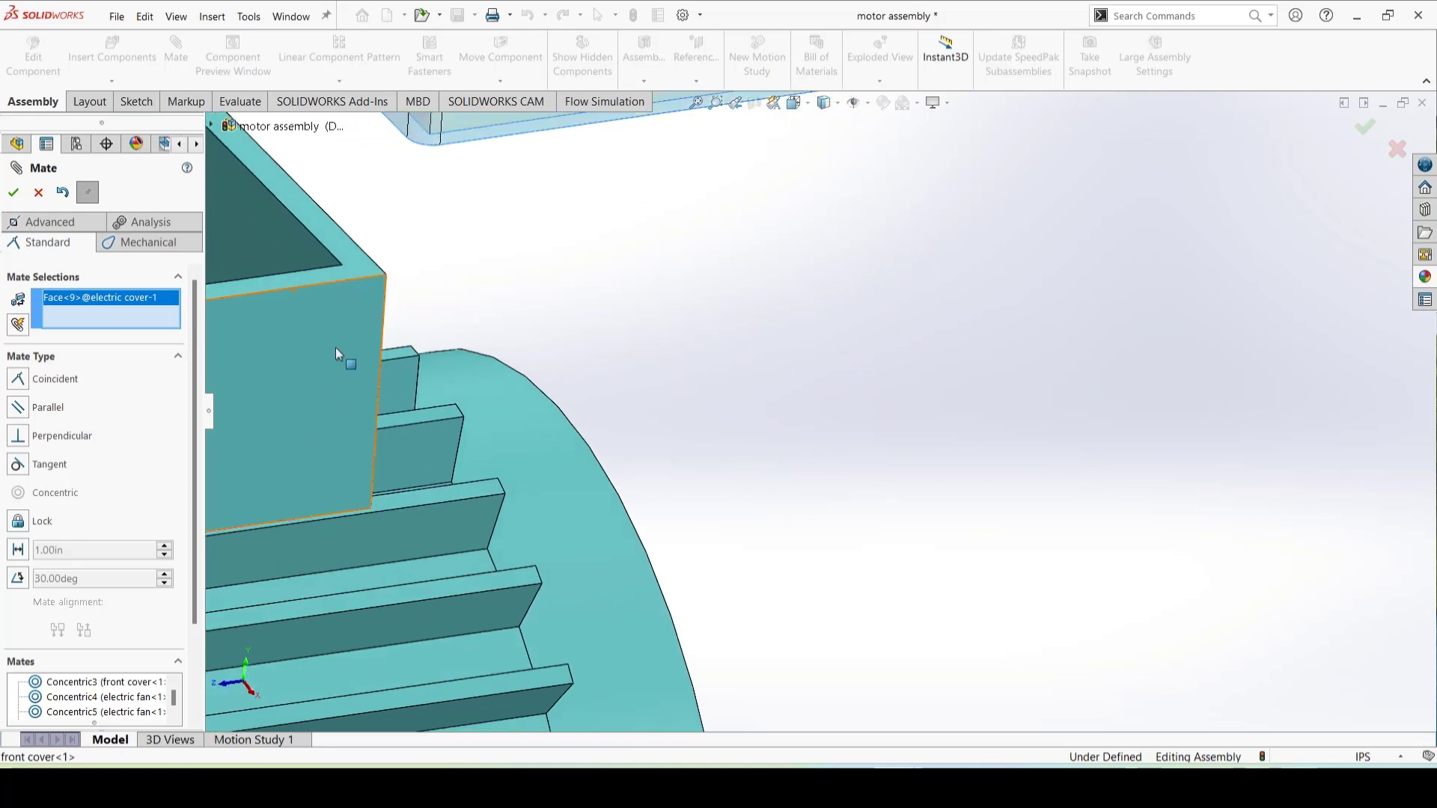
{"action": "scroll", "coordinate": [302, 255], "scroll_direction": "up", "scroll_amount": 5}
{"action": "left_click", "coordinate": [426, 335]}
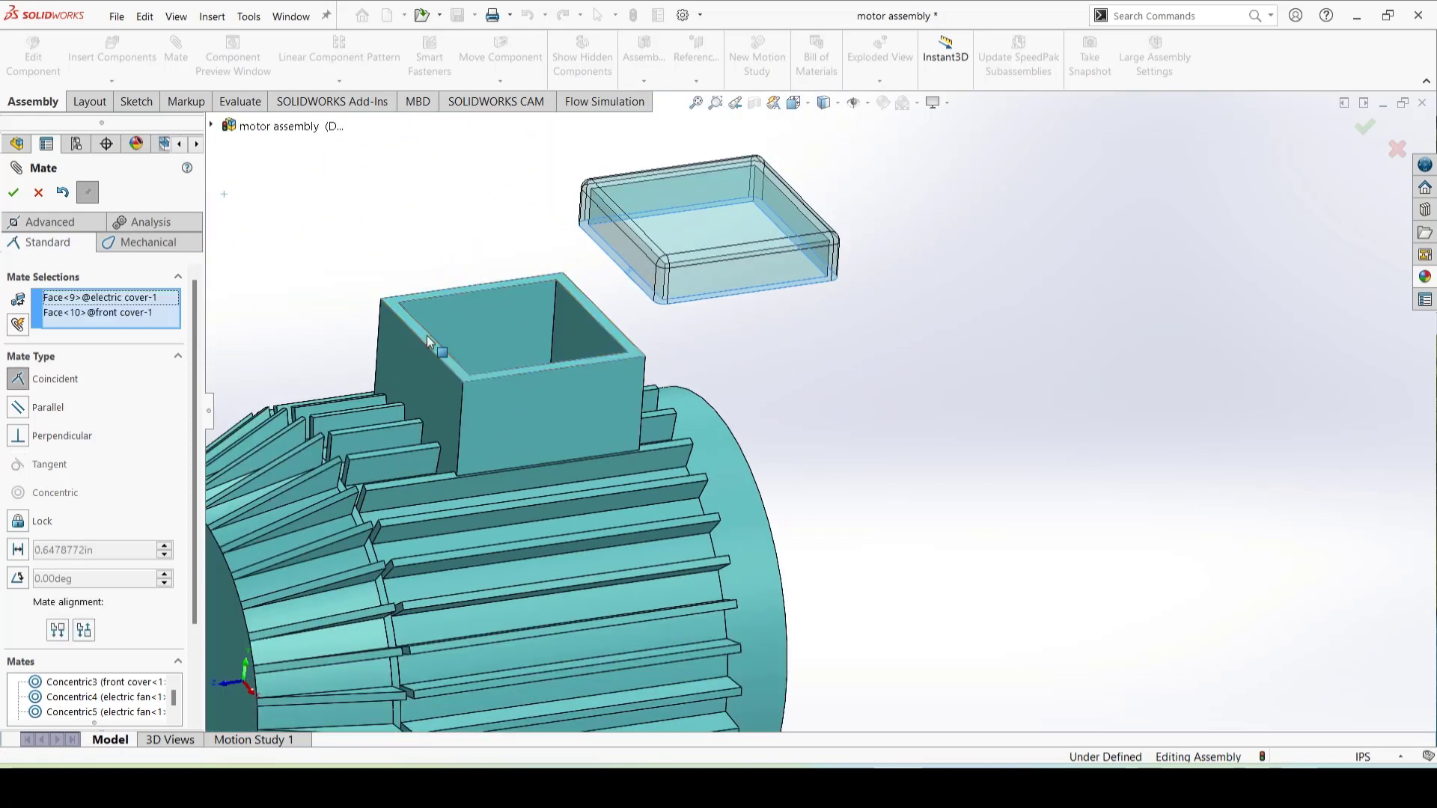
{"action": "left_click", "coordinate": [408, 314]}
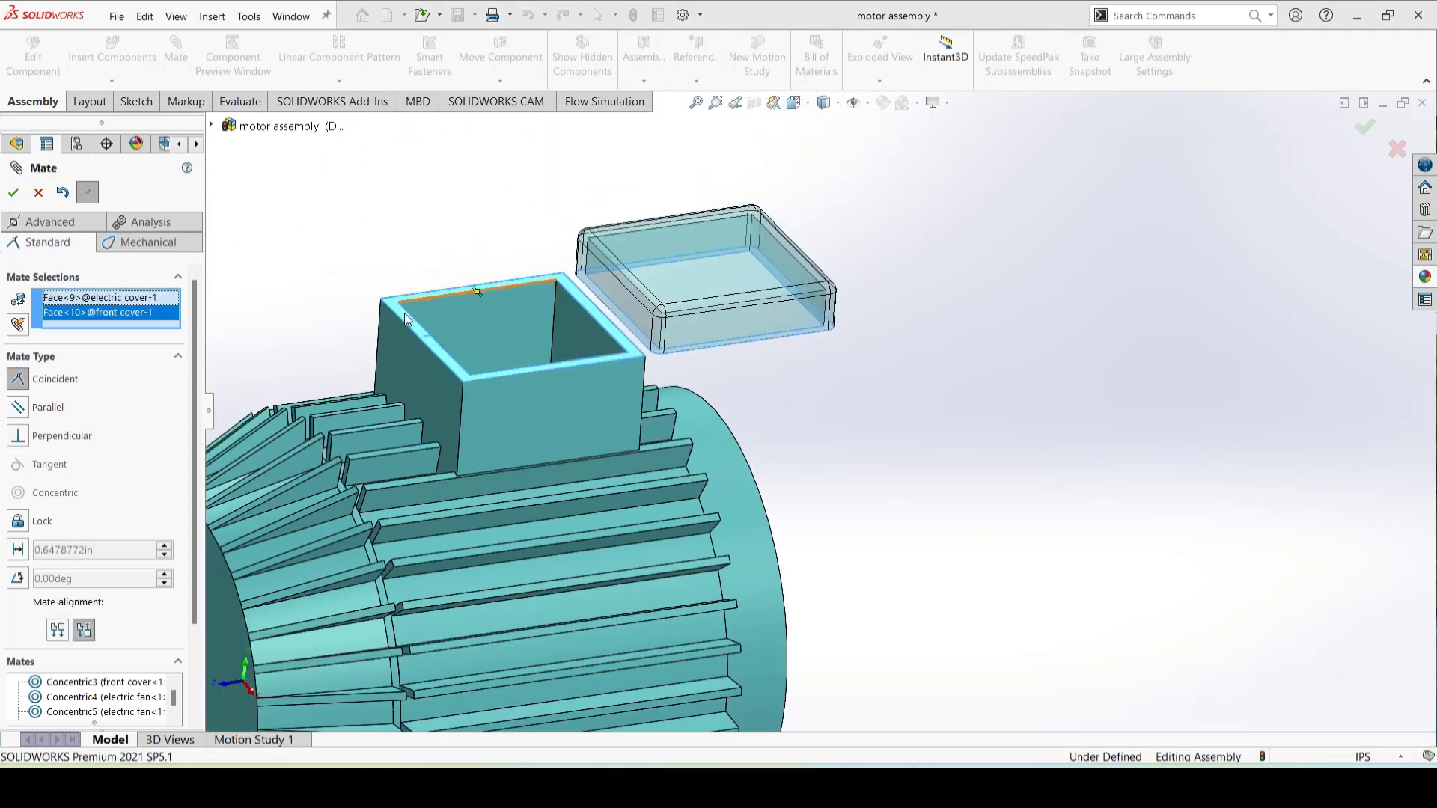
Step: Mate the electric cover's remaining misaligned side face coincident with the matching outer side face of the front cover's box
{"action": "left_click", "coordinate": [618, 305]}
{"action": "left_click", "coordinate": [427, 372]}
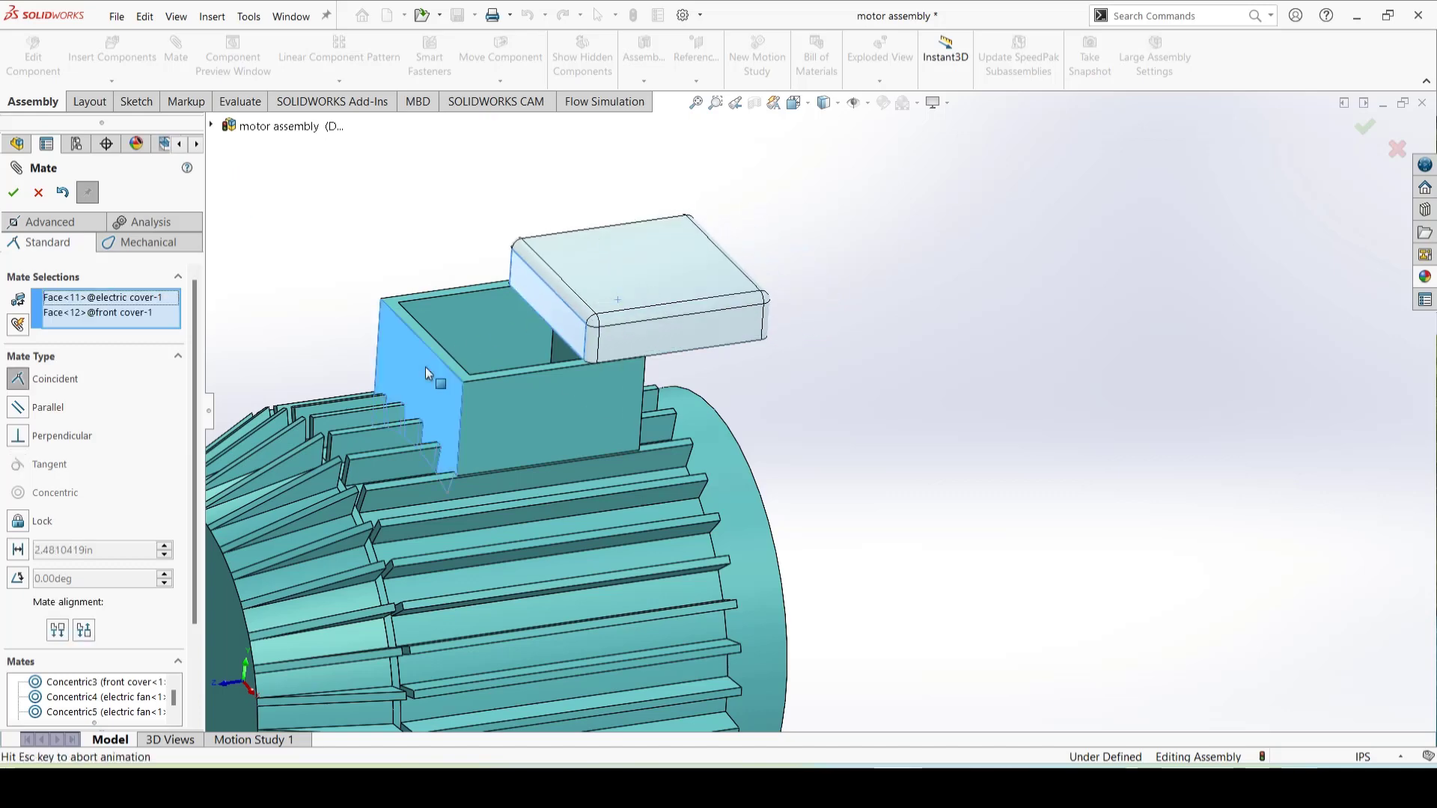
{"action": "left_click", "coordinate": [406, 348]}
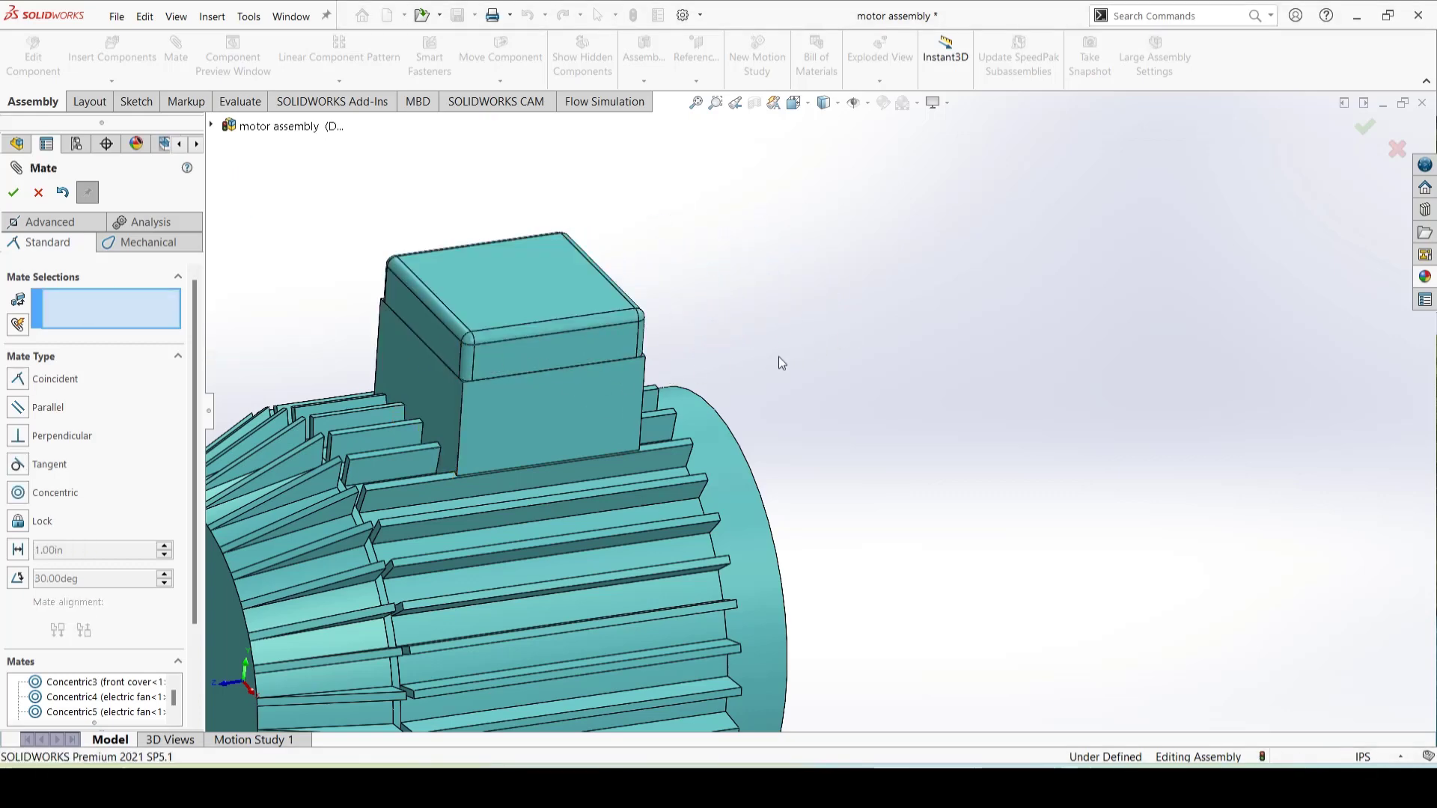
Step: Move the back cover away from the stand to the free space beyond the motor's open end and close the Mate command
{"action": "middle_click_drag", "start_coordinate": [778, 356], "coordinate": [823, 344]}
{"action": "scroll", "coordinate": [603, 452], "scroll_direction": "up", "scroll_amount": 8}
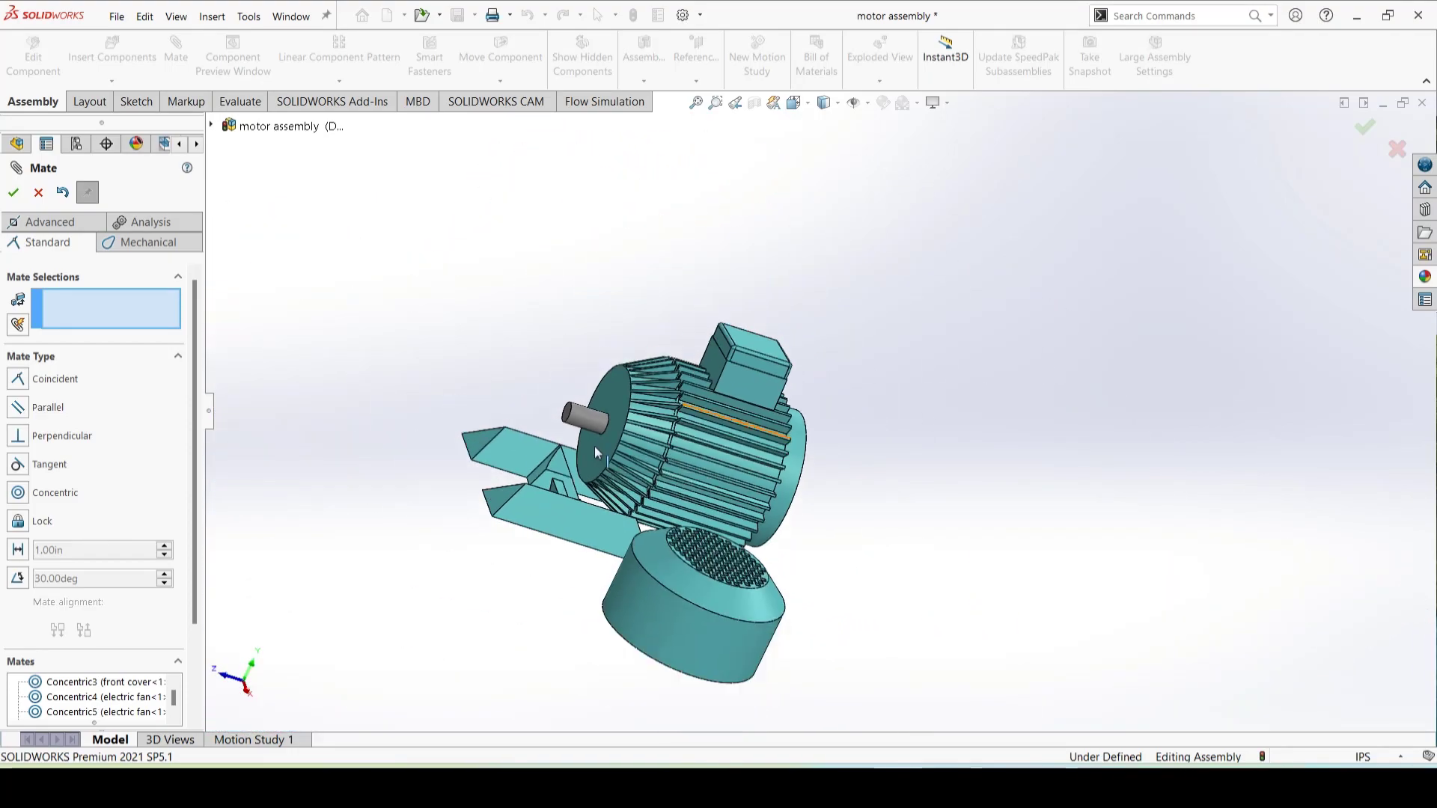
{"action": "middle_click_drag", "start_coordinate": [370, 431], "coordinate": [319, 441]}
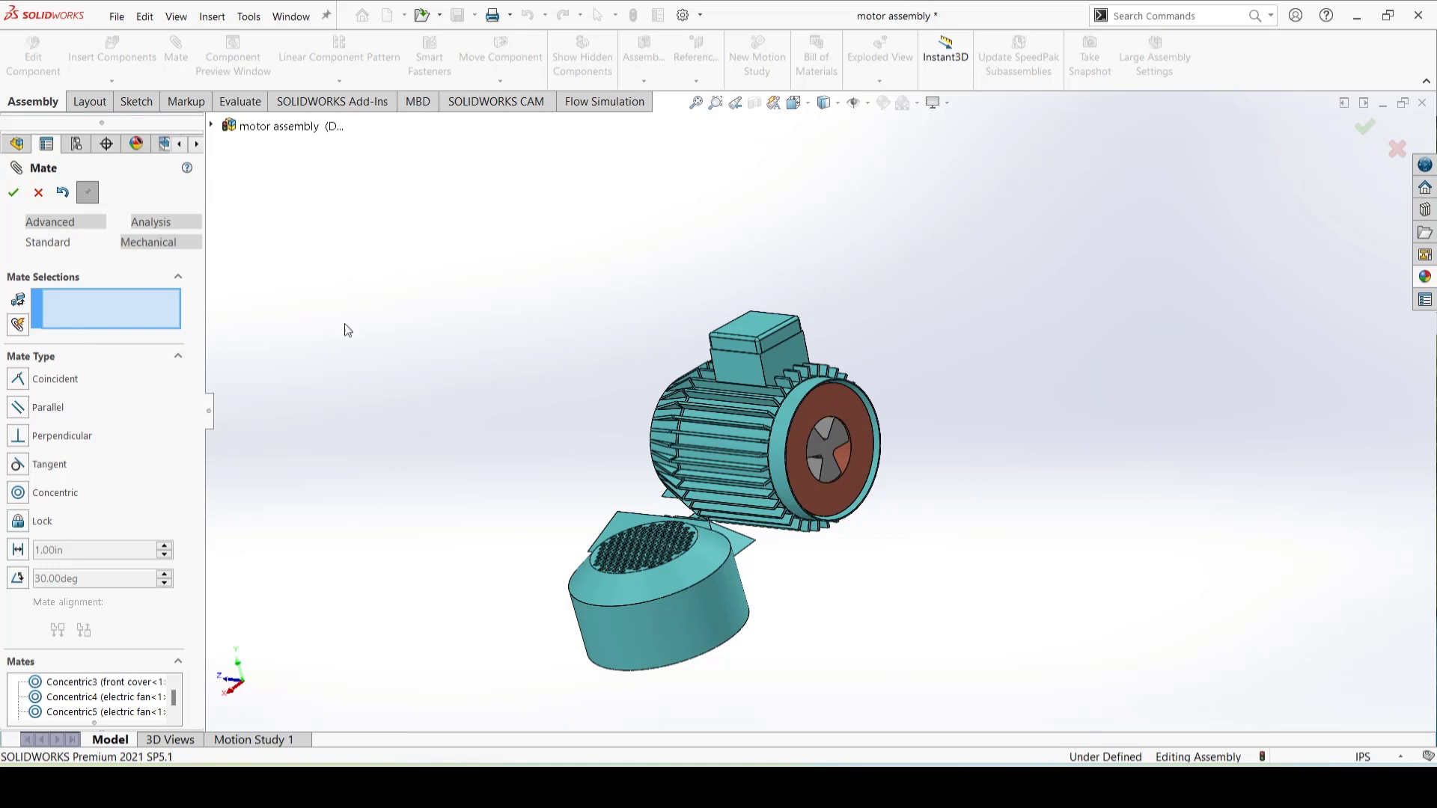
{"action": "left_click_drag", "start_coordinate": [590, 627], "coordinate": [1044, 490]}
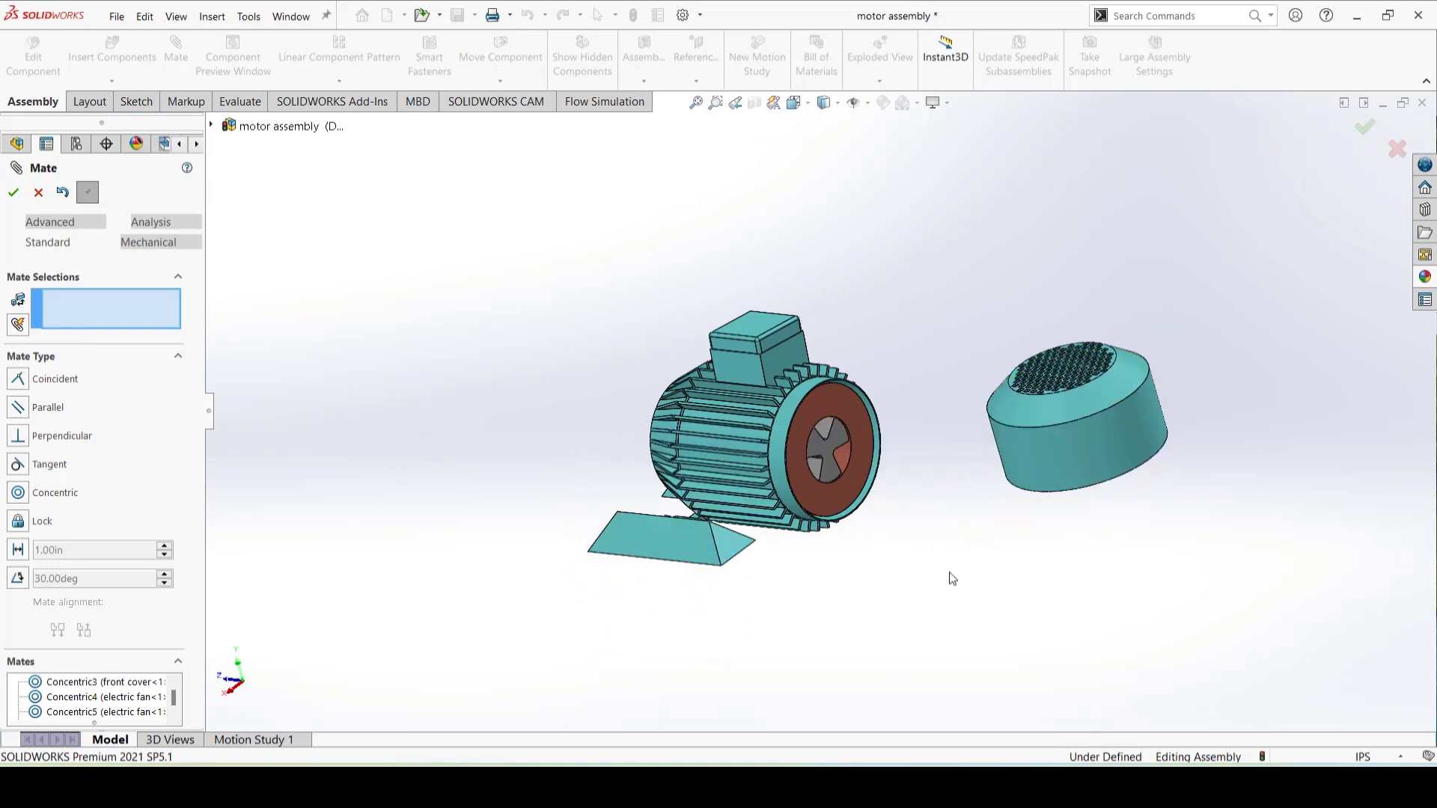
{"action": "left_click", "coordinate": [37, 191]}
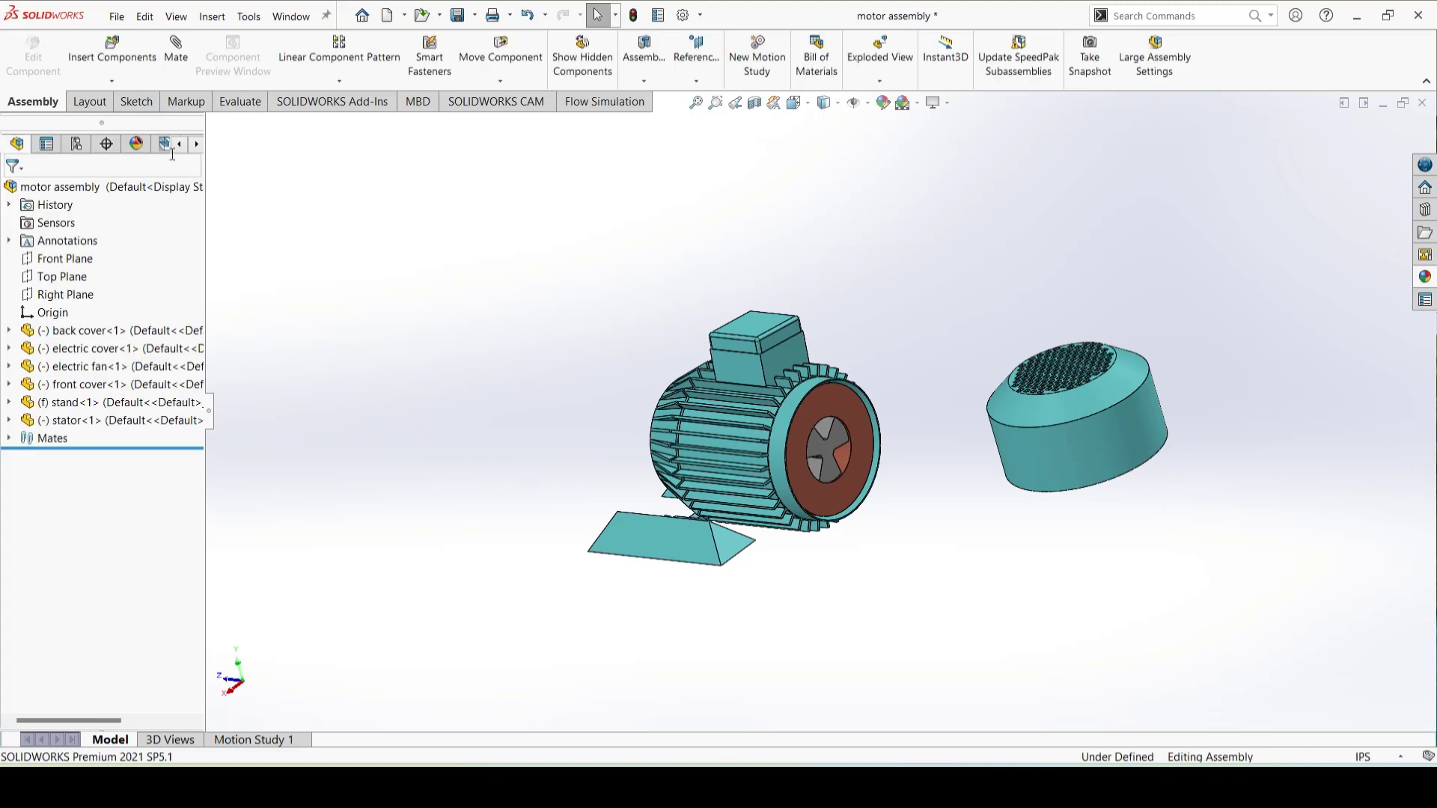
Step: Rotate the back cover with Rotate Component until its open side faces the motor's open end
{"action": "left_click", "coordinate": [500, 79]}
{"action": "left_click", "coordinate": [518, 119]}
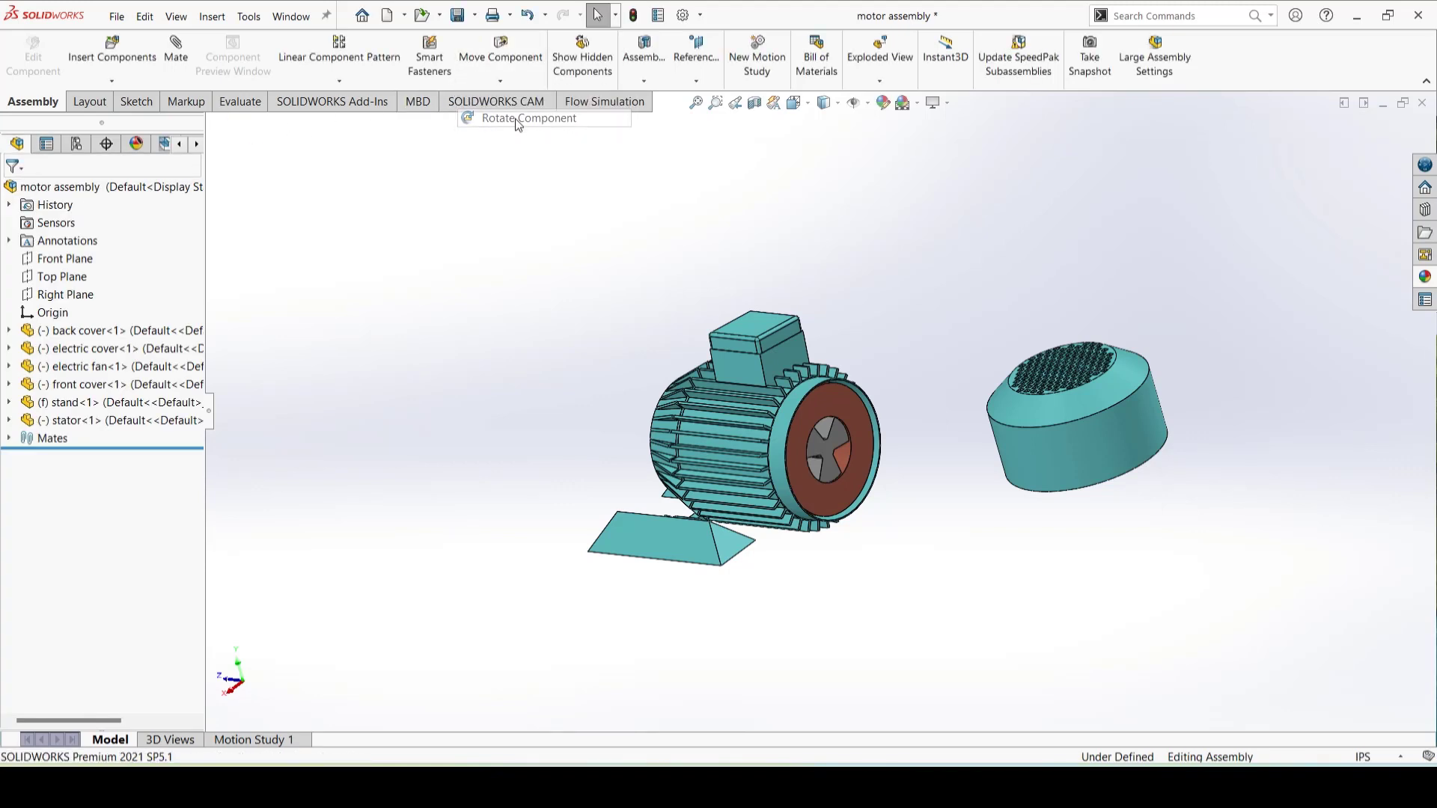
{"action": "left_click_drag", "start_coordinate": [1077, 419], "coordinate": [1171, 203]}
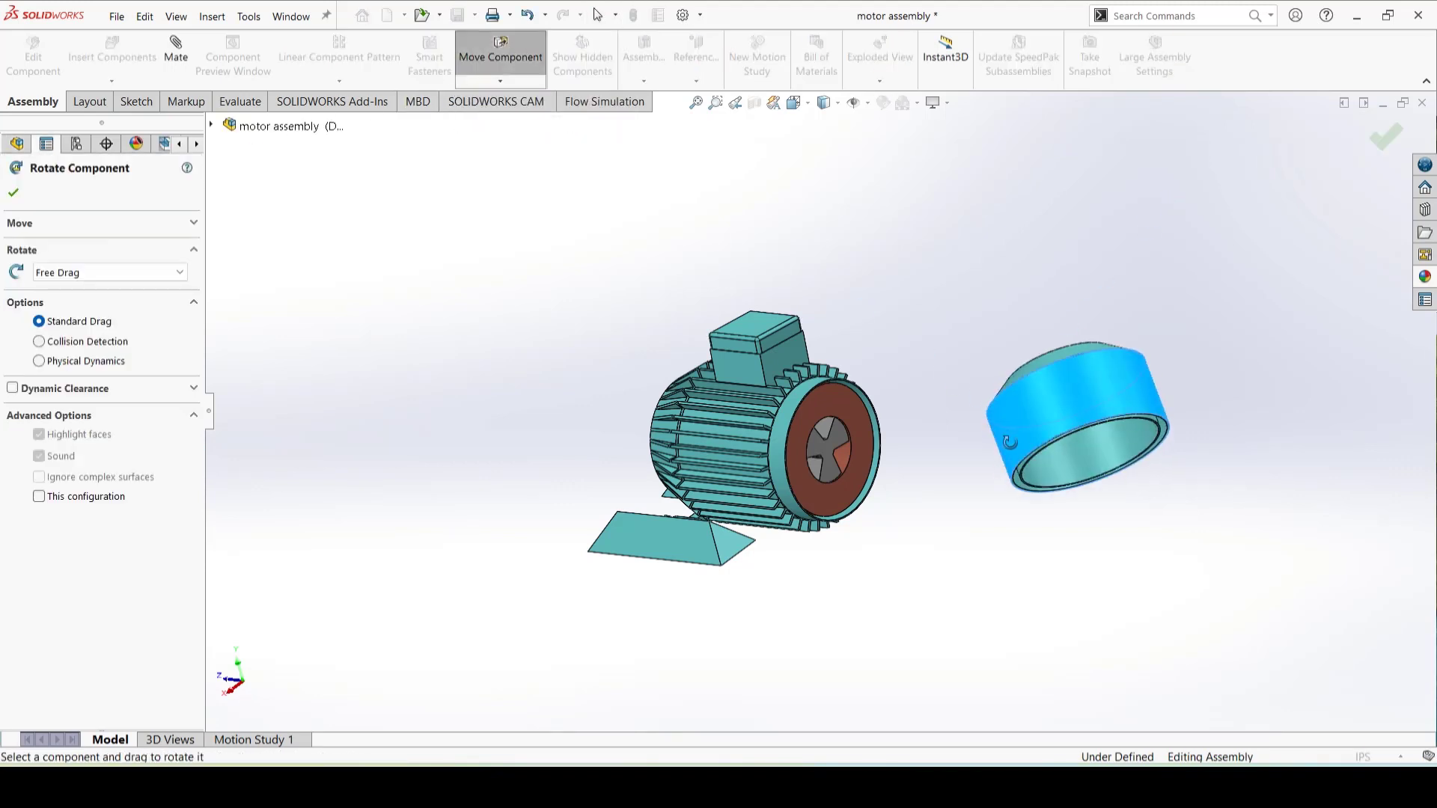
{"action": "left_click_drag", "start_coordinate": [1010, 442], "coordinate": [801, 296]}
{"action": "left_click_drag", "start_coordinate": [1087, 457], "coordinate": [975, 268]}
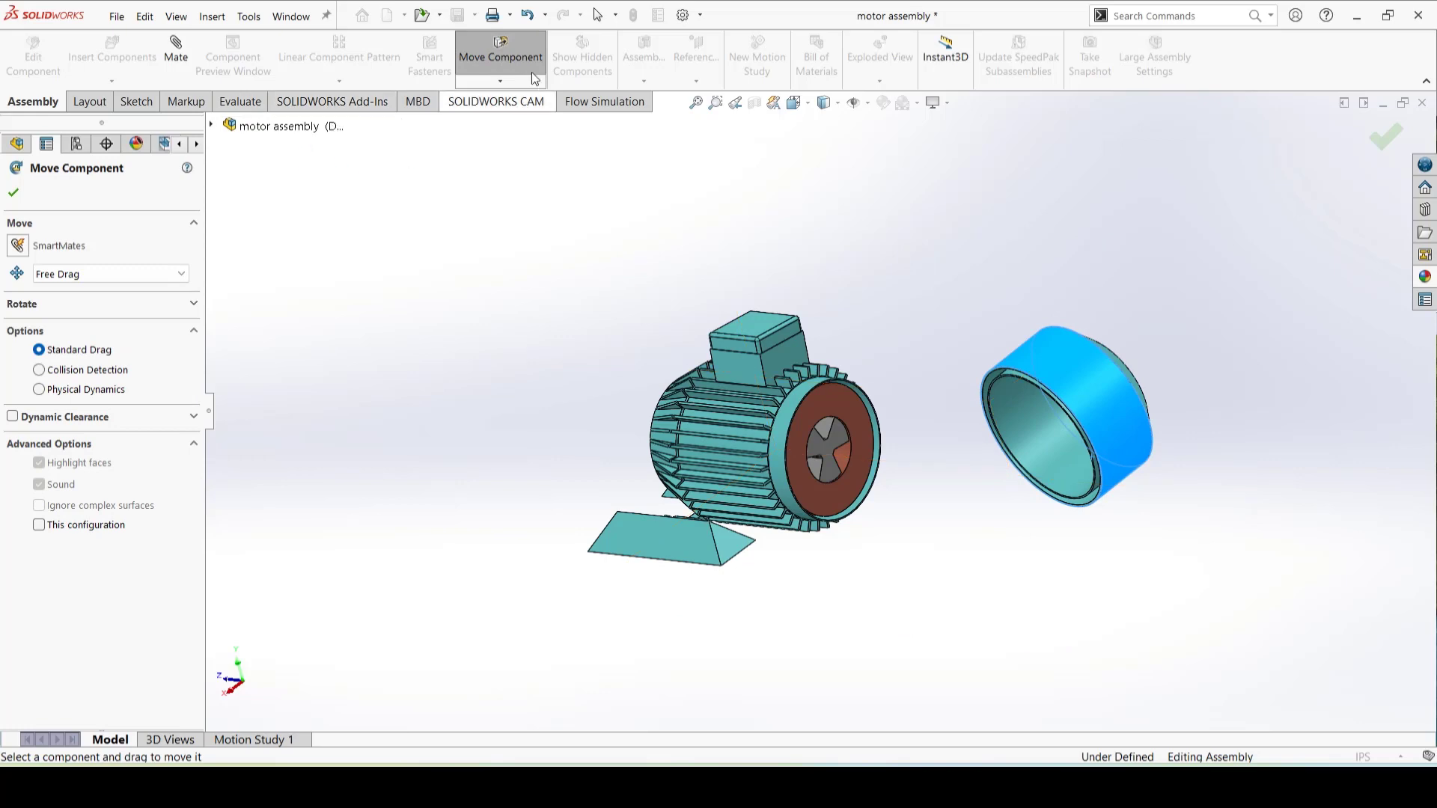
{"action": "left_click", "coordinate": [14, 193]}
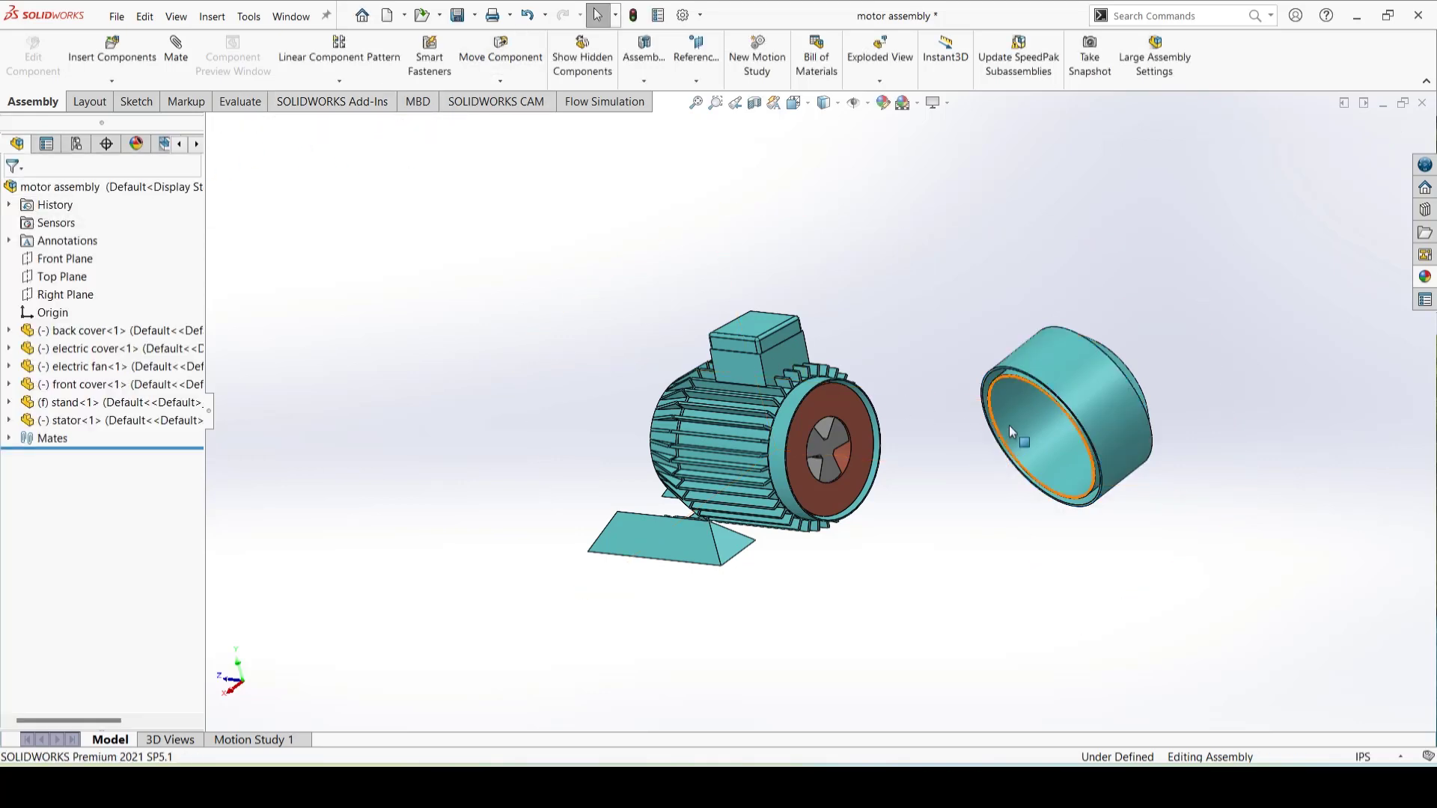
Step: Set up a distance mate between the back cover's open rim face and the front cover's face at the rear ends of the fins
{"action": "scroll", "coordinate": [1010, 431], "scroll_direction": "down", "scroll_amount": 5}
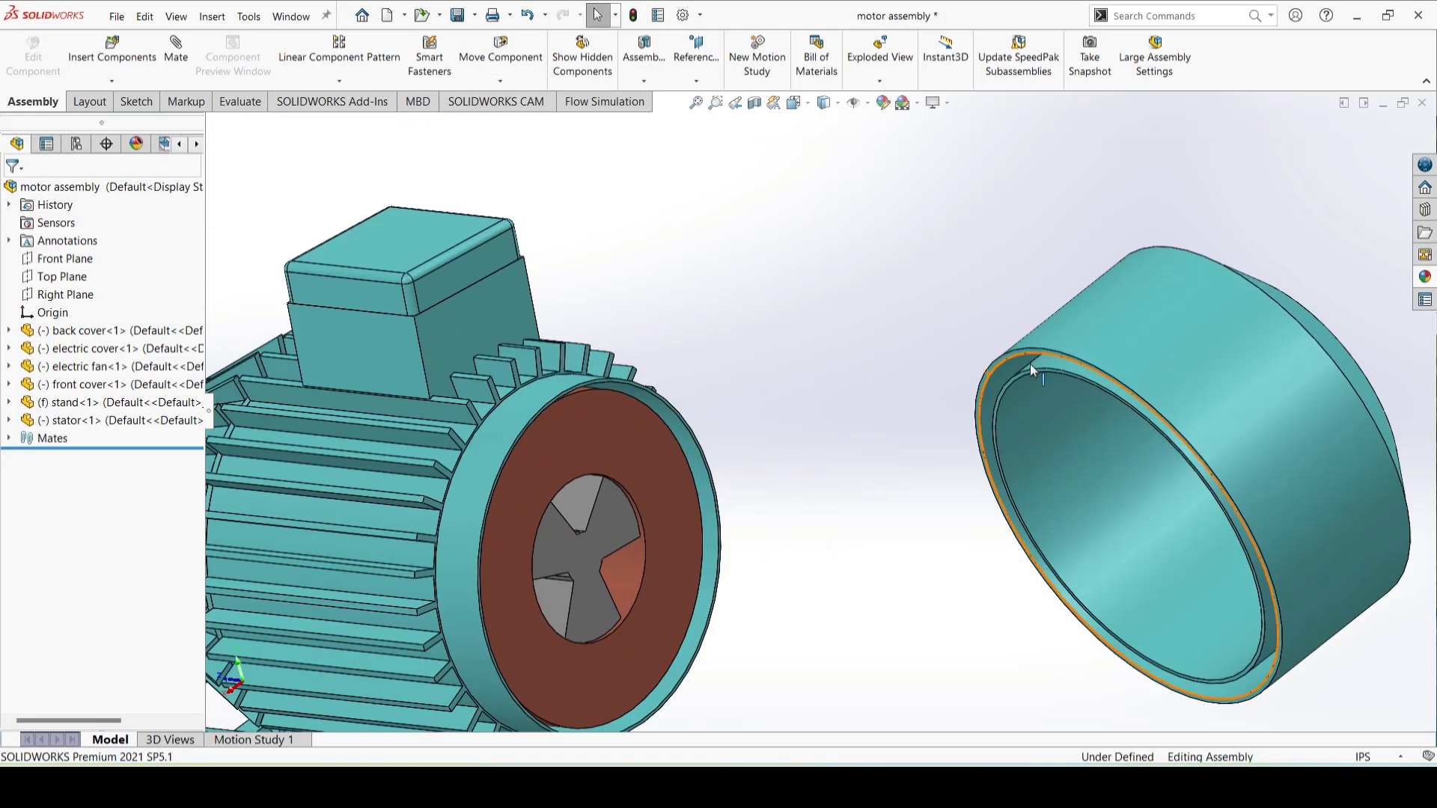
{"action": "scroll", "coordinate": [1030, 367], "scroll_direction": "down", "scroll_amount": 3}
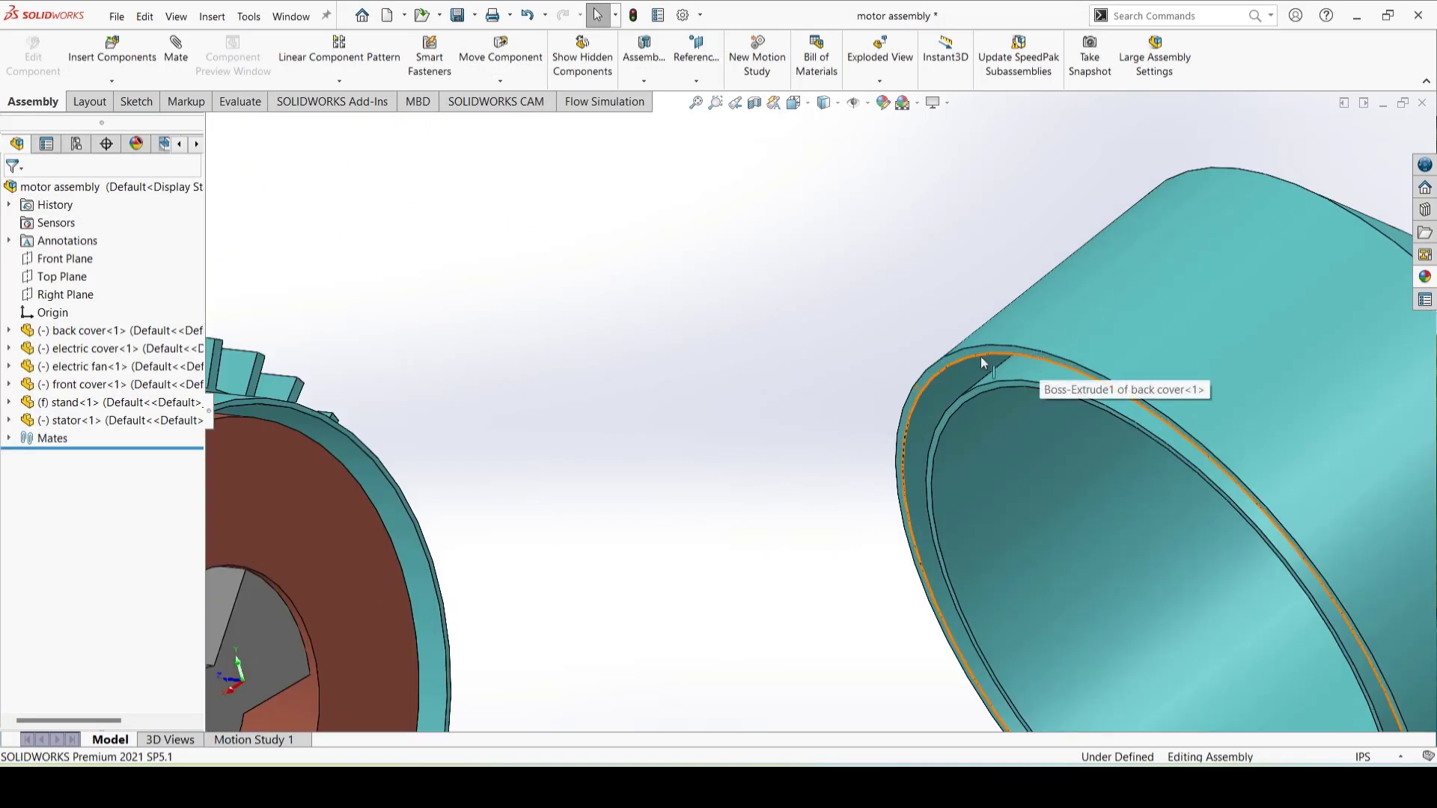
{"action": "left_click", "coordinate": [178, 46]}
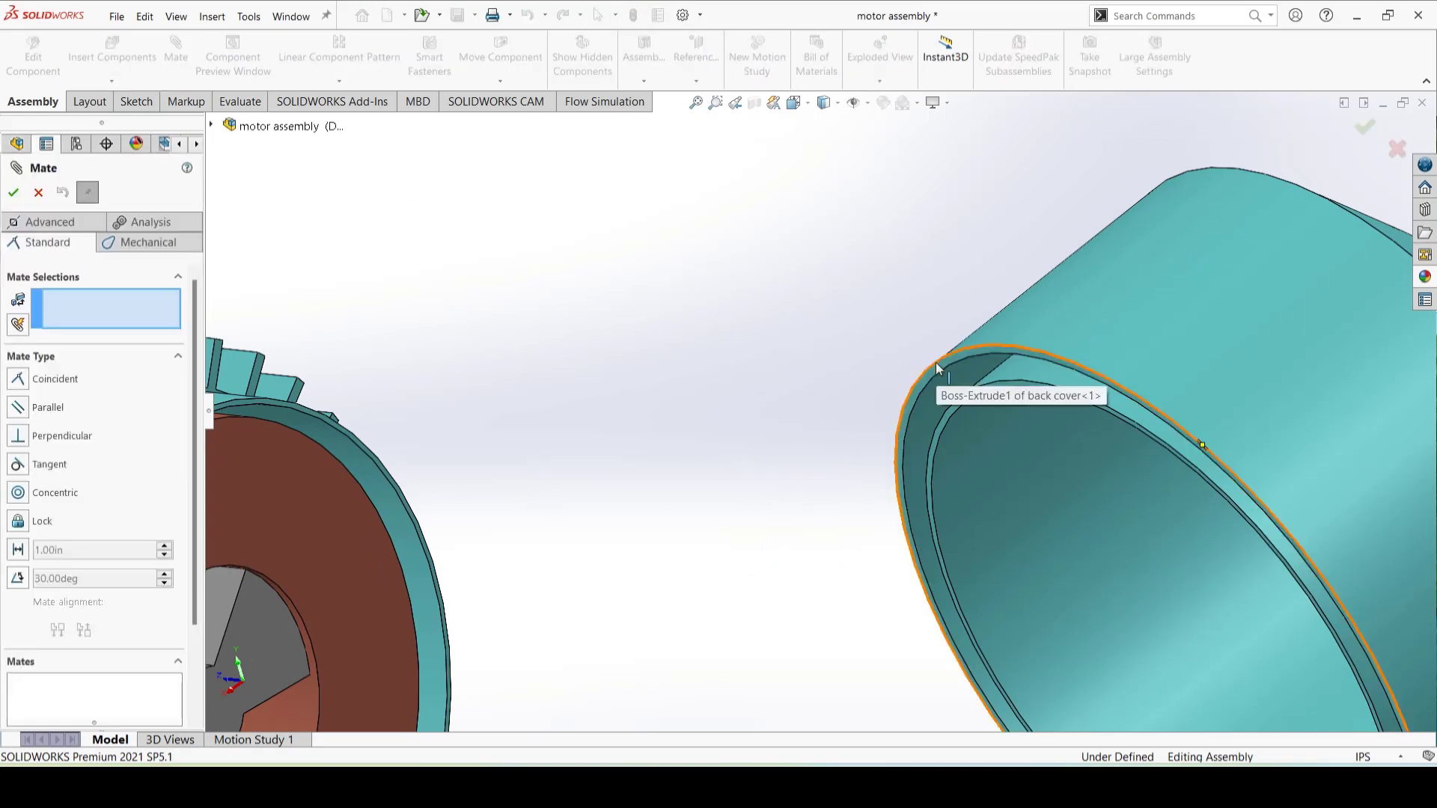
{"action": "left_click", "coordinate": [941, 367]}
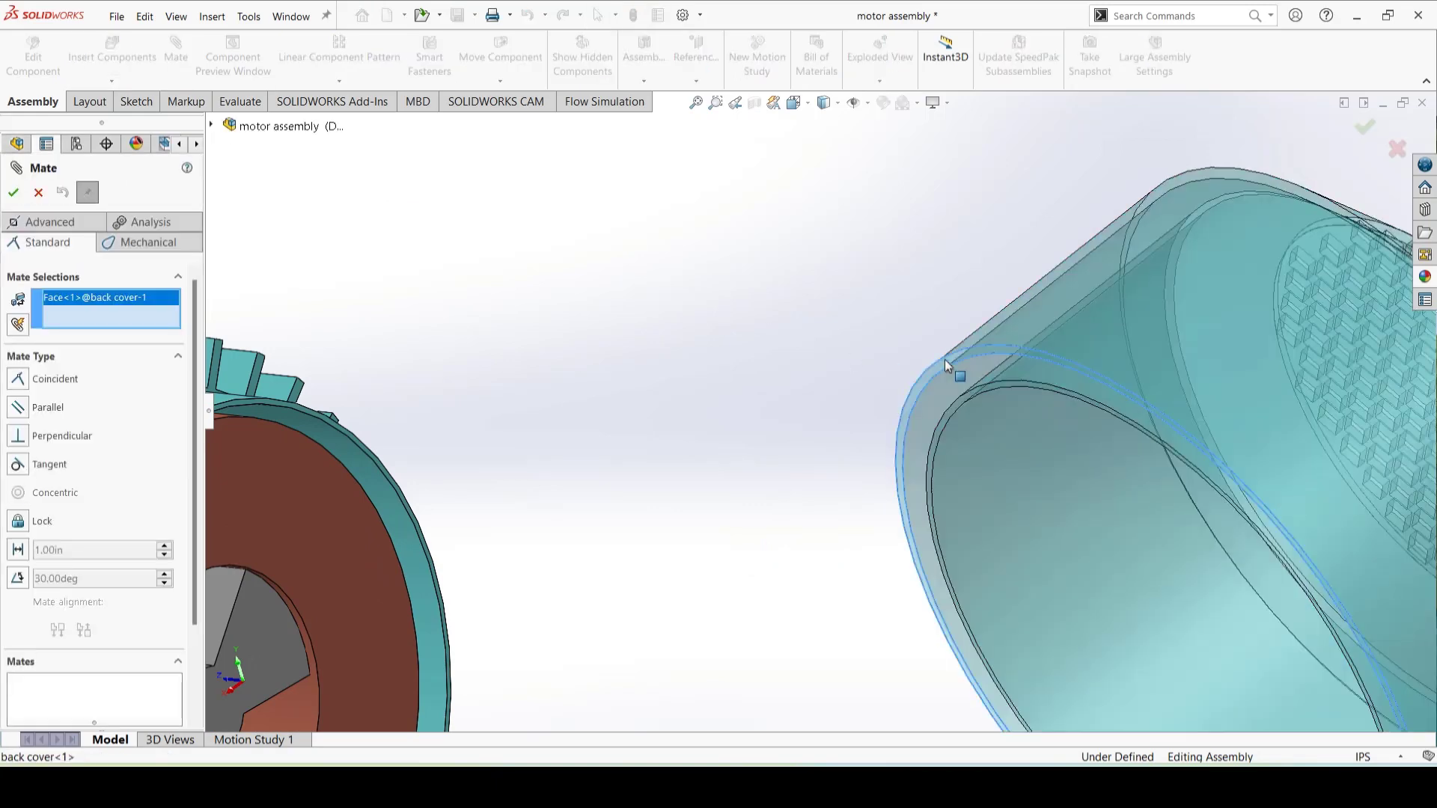
{"action": "key", "text": "f"}
{"action": "scroll", "coordinate": [615, 498], "scroll_direction": "down", "scroll_amount": 6}
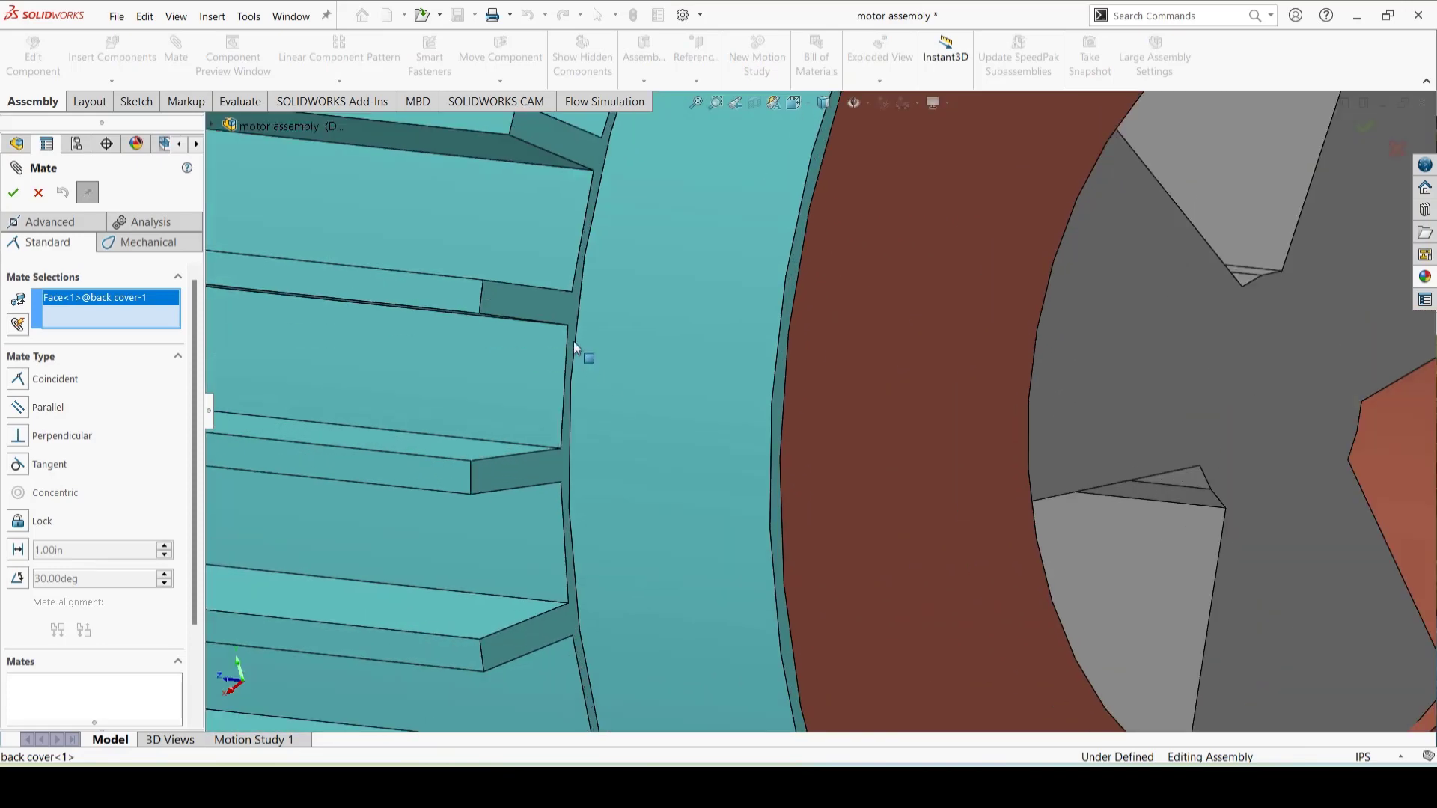
{"action": "left_click", "coordinate": [549, 299]}
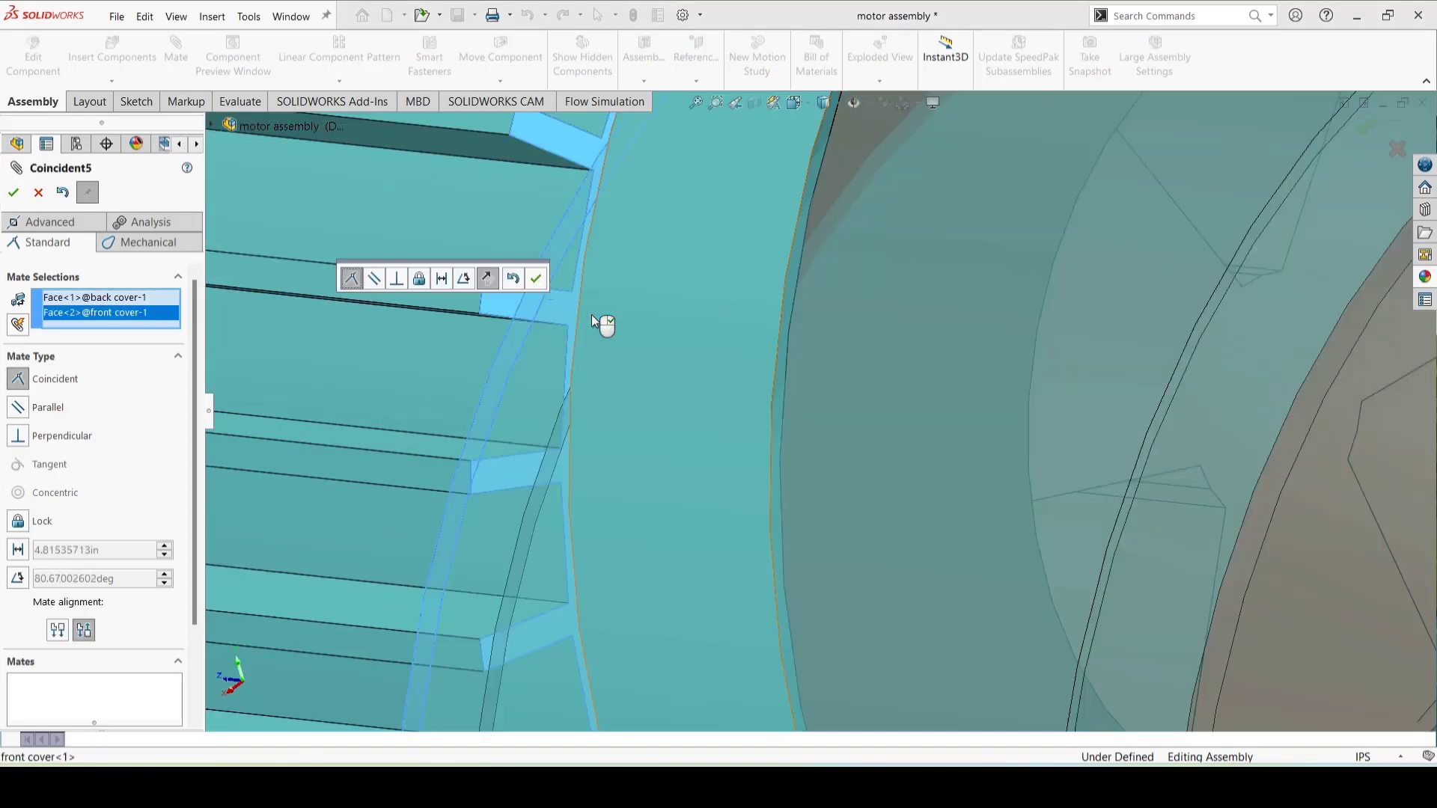
{"action": "left_click", "coordinate": [442, 279]}
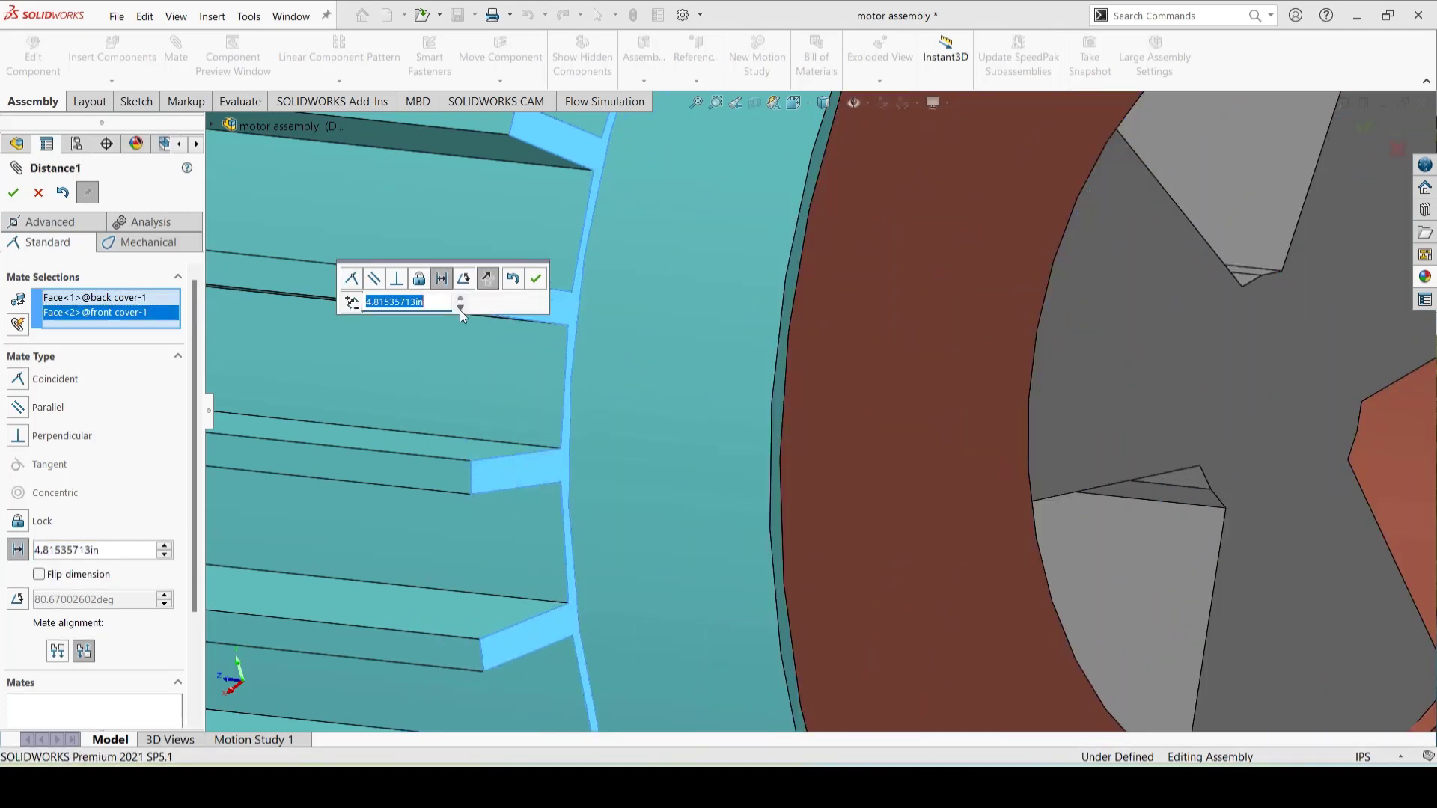
Step: Switch the document units to MMGS and set the back cover's distance mate to 2 mm
{"action": "left_click", "coordinate": [1362, 756]}
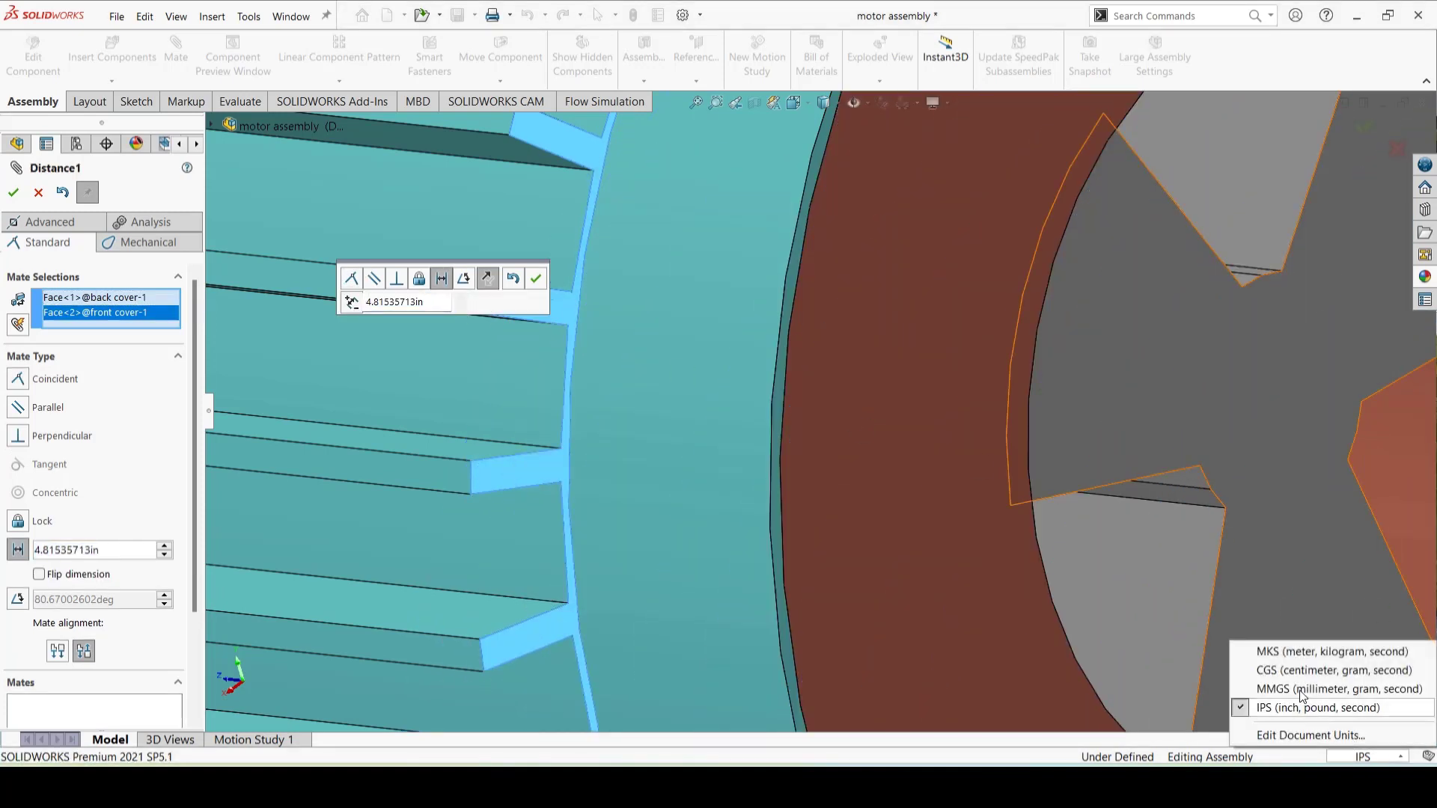
{"action": "left_click", "coordinate": [1266, 684]}
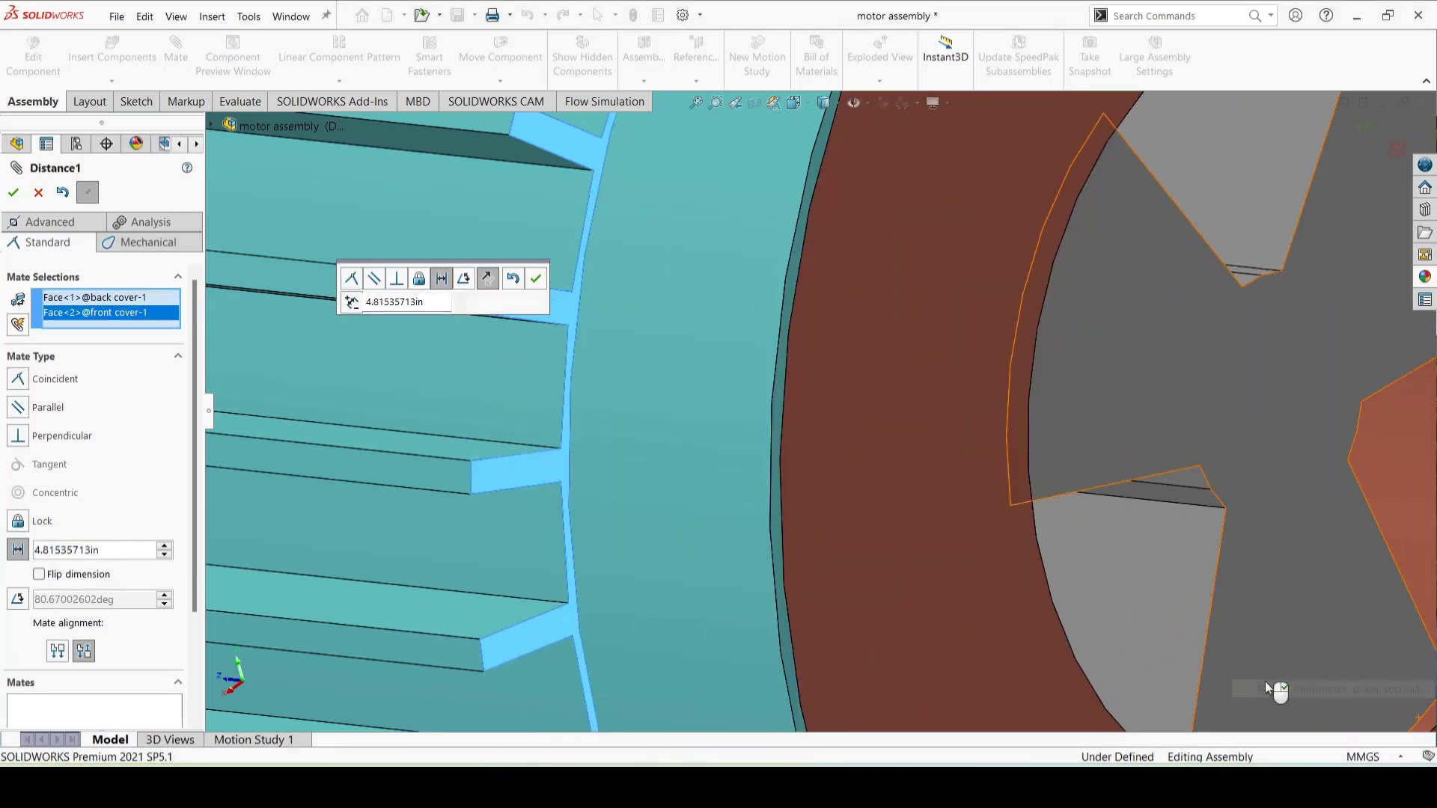
{"action": "left_click", "coordinate": [428, 302]}
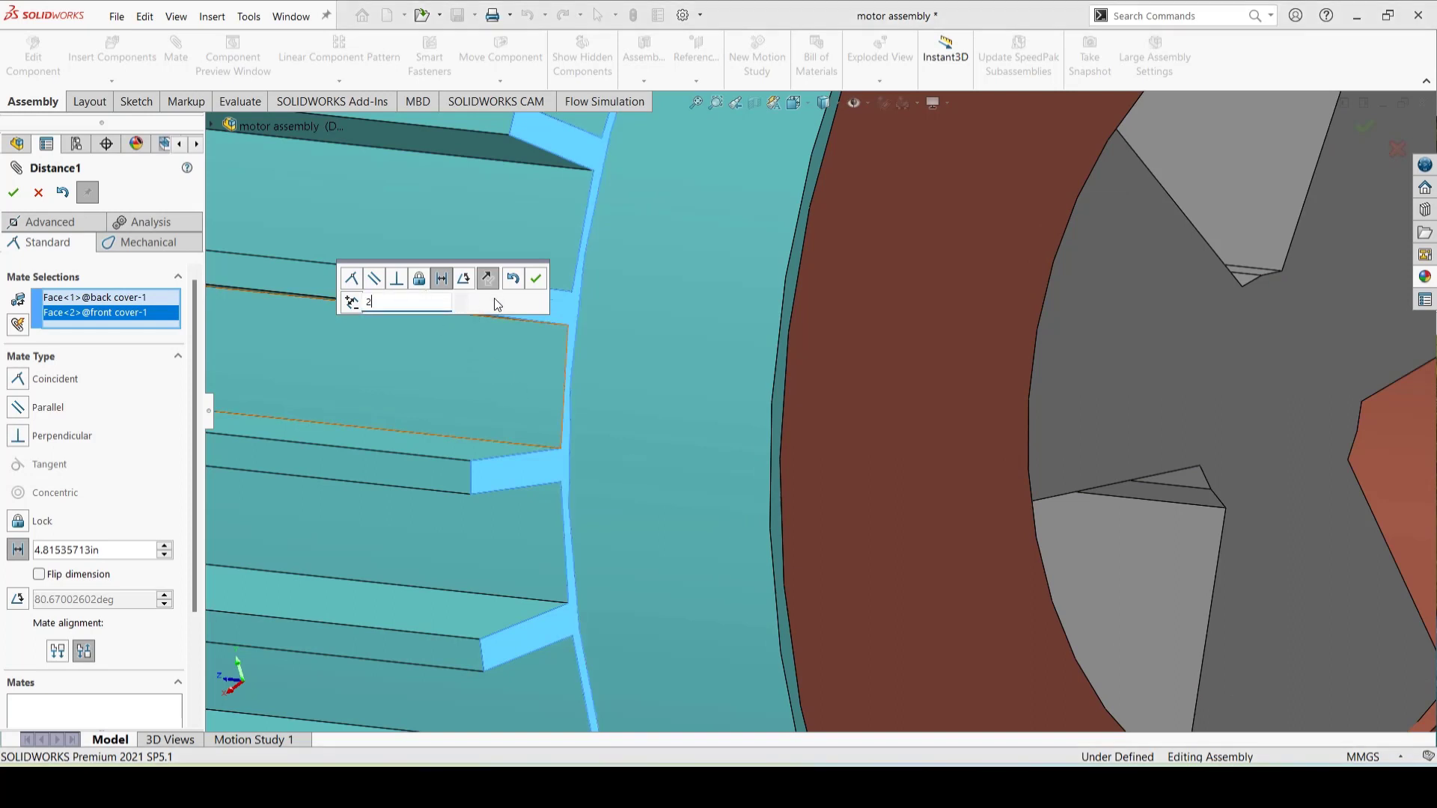
{"action": "key", "text": "Return"}
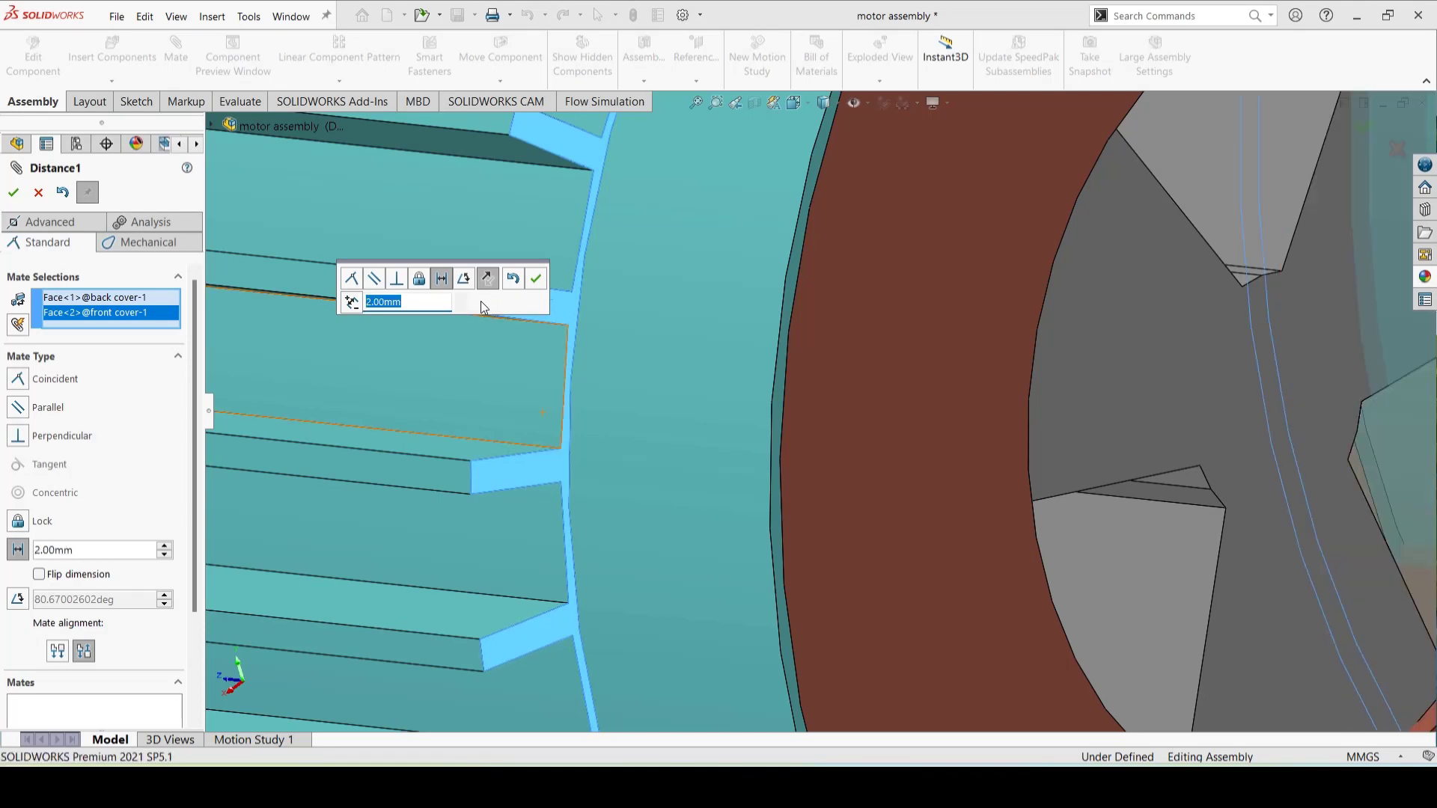
{"action": "left_click", "coordinate": [534, 278]}
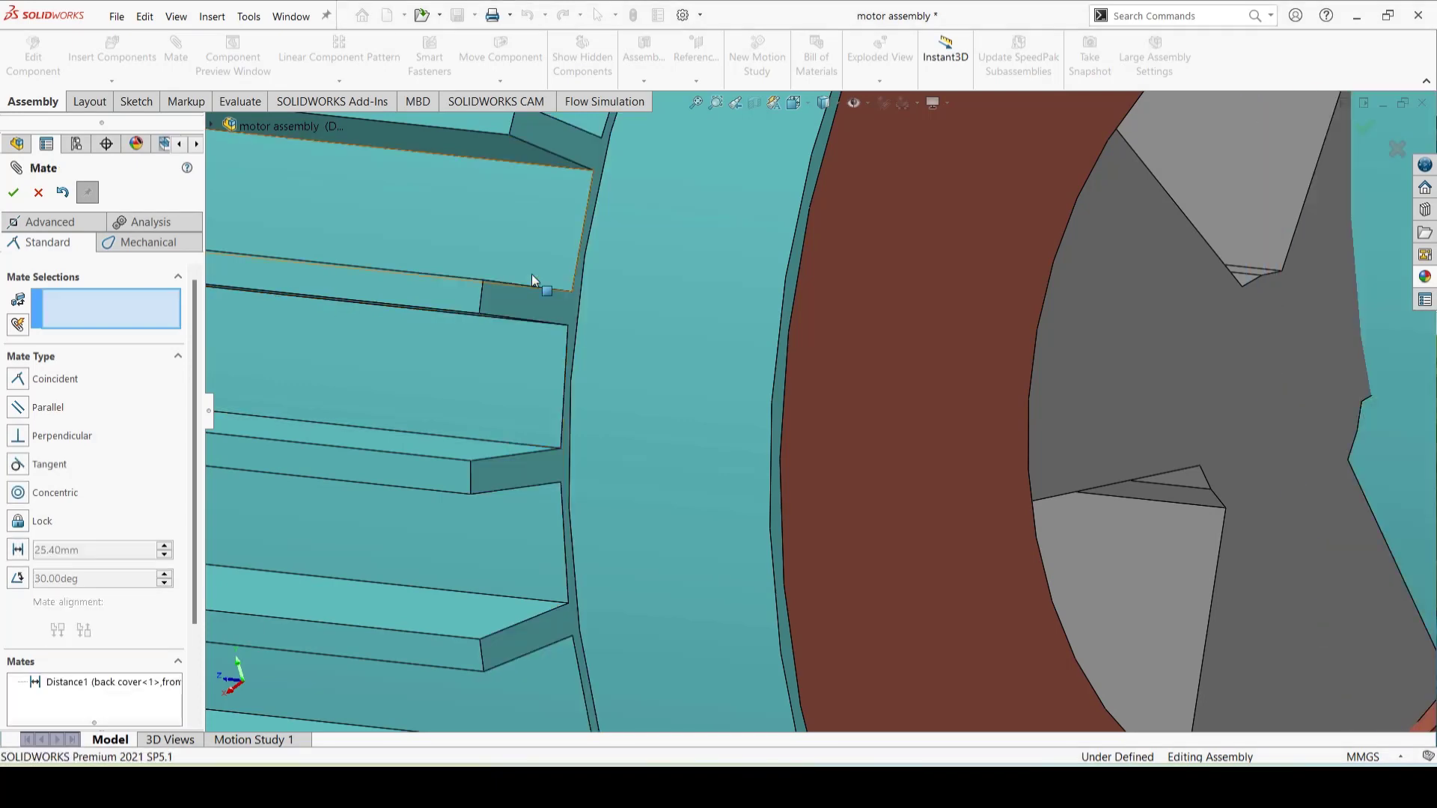
Step: Mate the back cover's inner cylindrical face concentric with the cylindrical ring at the front cover's open end
{"action": "scroll", "coordinate": [823, 341], "scroll_direction": "up", "scroll_amount": 9}
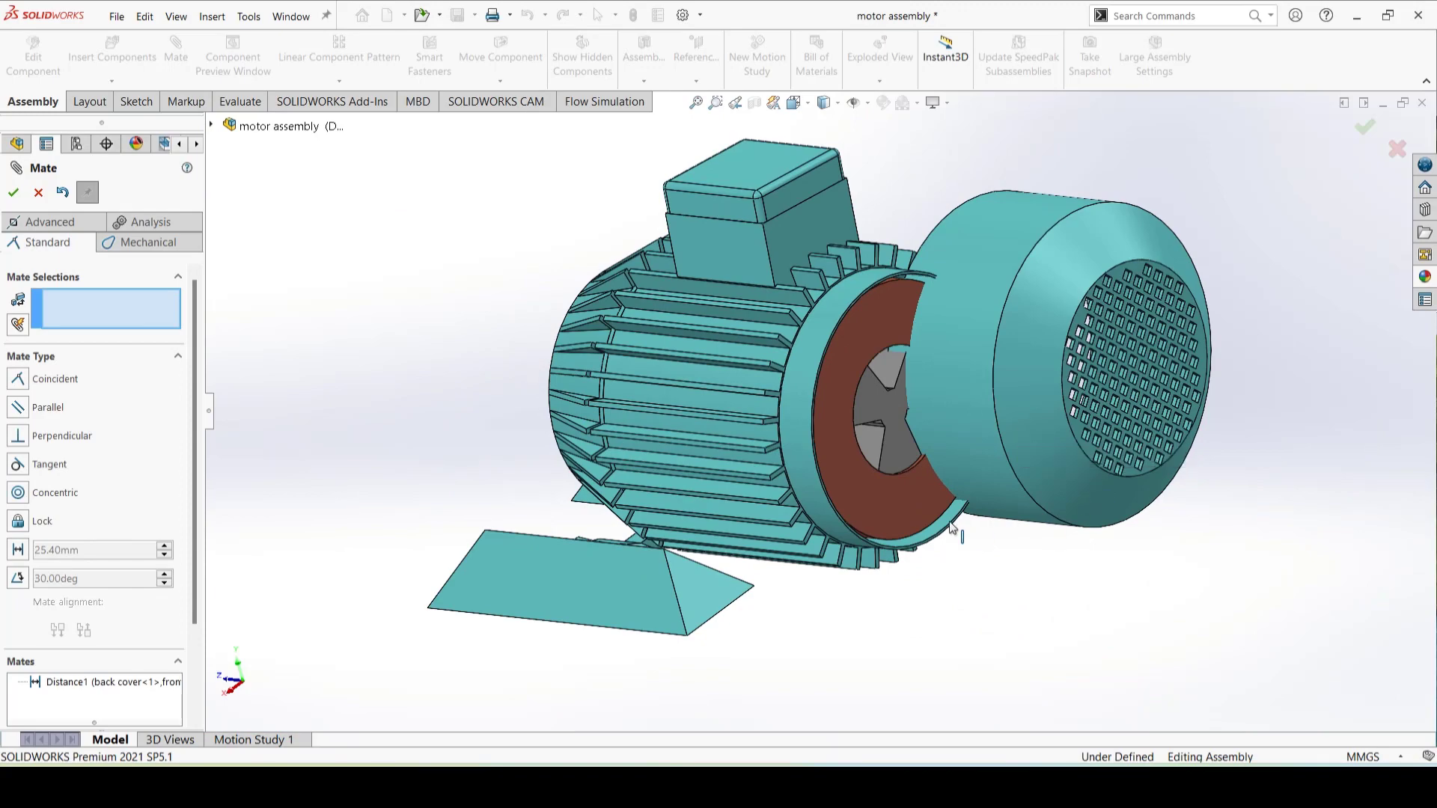
{"action": "middle_click_drag", "start_coordinate": [920, 558], "coordinate": [1053, 567]}
{"action": "left_click_drag", "start_coordinate": [1054, 567], "coordinate": [1031, 584]}
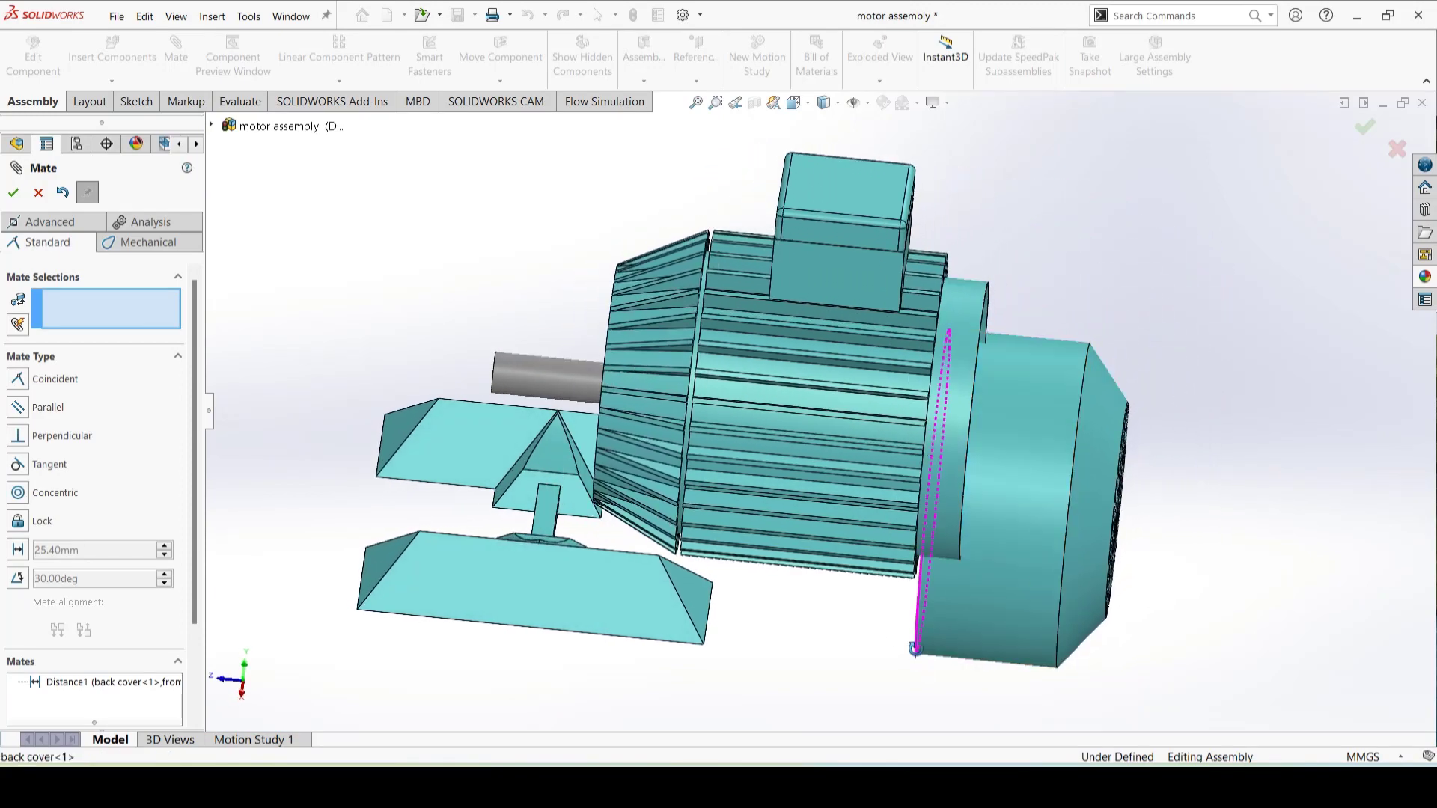
{"action": "middle_click_drag", "start_coordinate": [826, 658], "coordinate": [960, 584]}
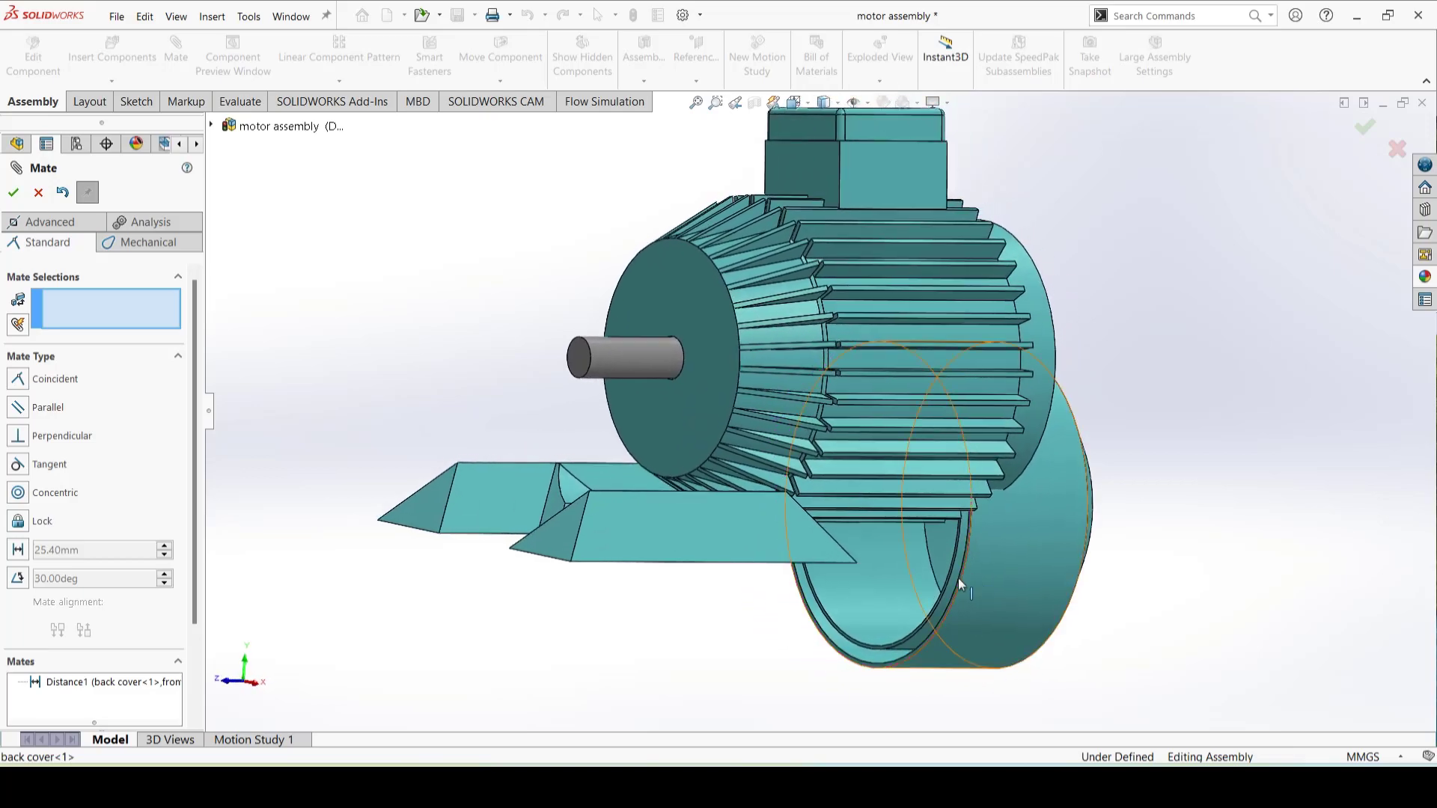
{"action": "left_click", "coordinate": [864, 603]}
{"action": "middle_click_drag", "start_coordinate": [1064, 508], "coordinate": [958, 547]}
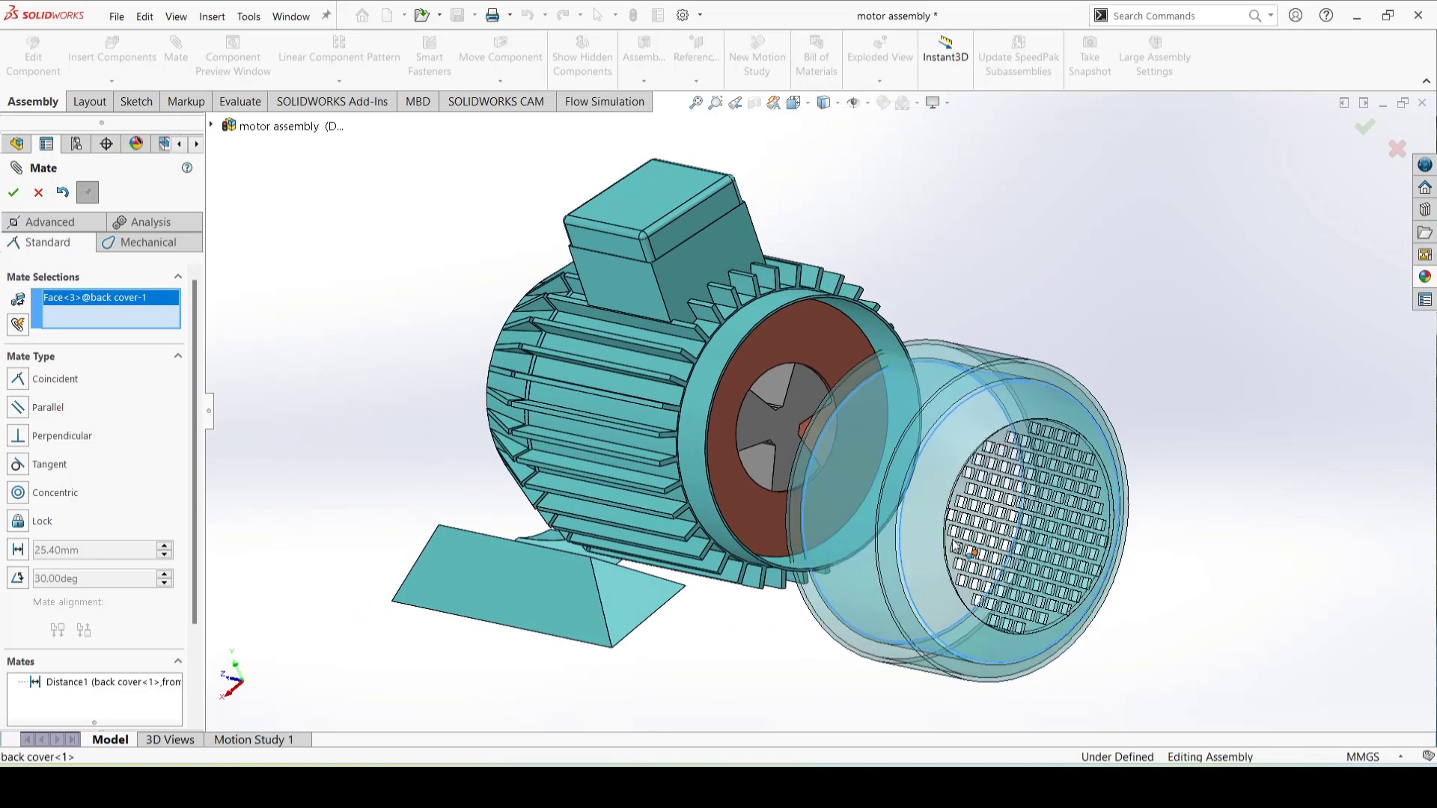
{"action": "left_click", "coordinate": [890, 347]}
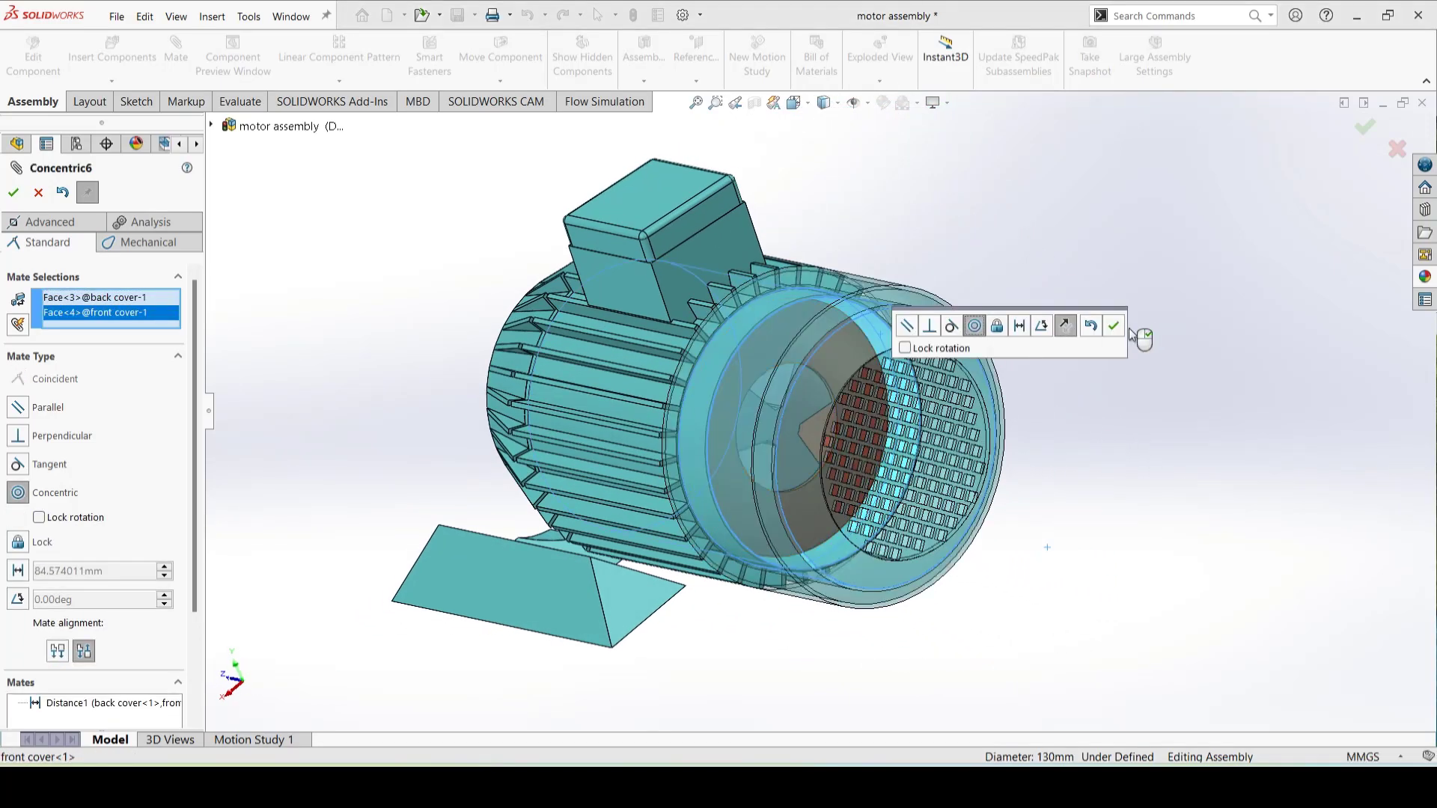
{"action": "left_click", "coordinate": [1114, 326]}
Step: Slide the motor housing along its axis until it sits over the stand
{"action": "middle_click_drag", "start_coordinate": [571, 537], "coordinate": [823, 483]}
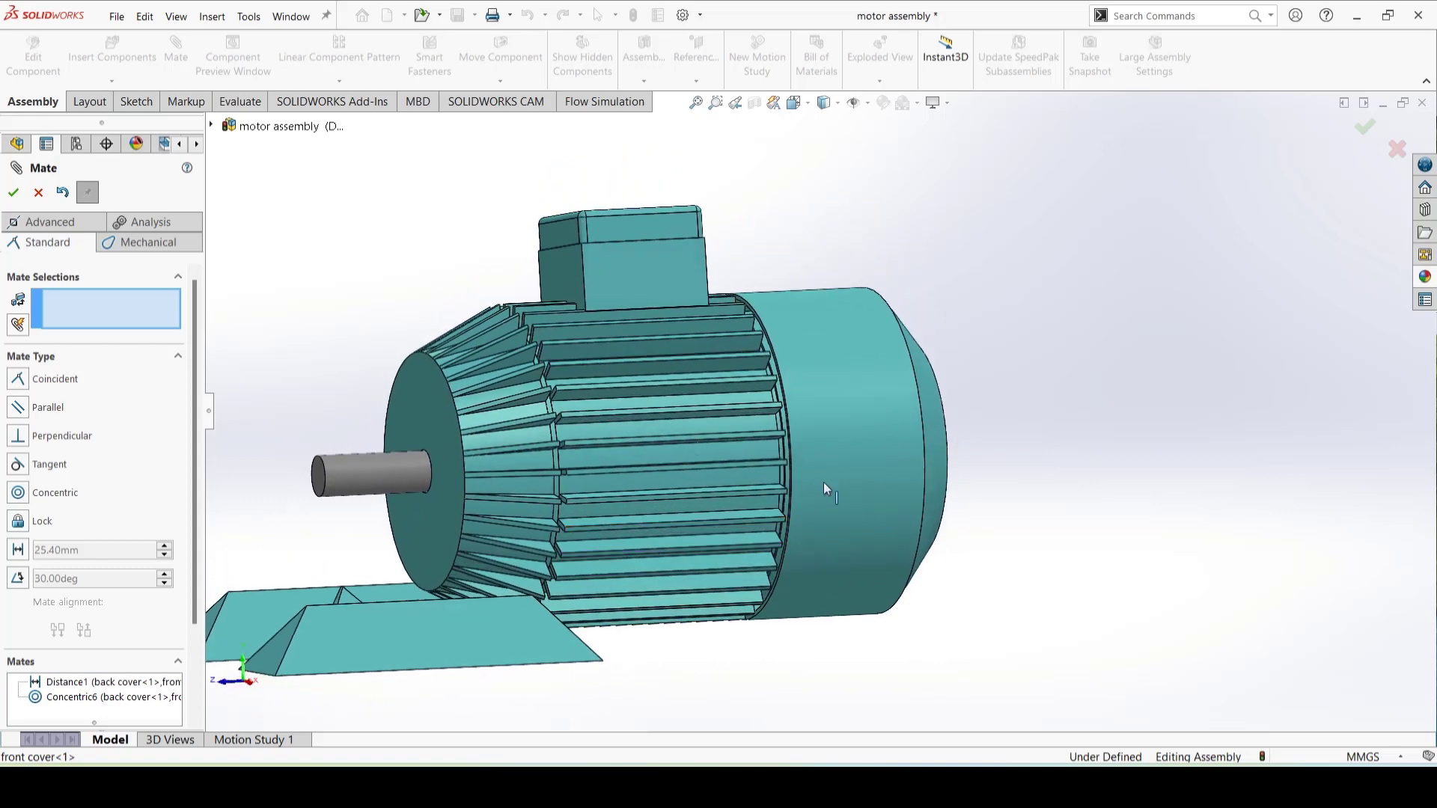
{"action": "middle_click_drag", "start_coordinate": [683, 490], "coordinate": [452, 468]}
{"action": "left_click_drag", "start_coordinate": [362, 473], "coordinate": [263, 476]}
{"action": "left_click_drag", "start_coordinate": [486, 492], "coordinate": [418, 497]}
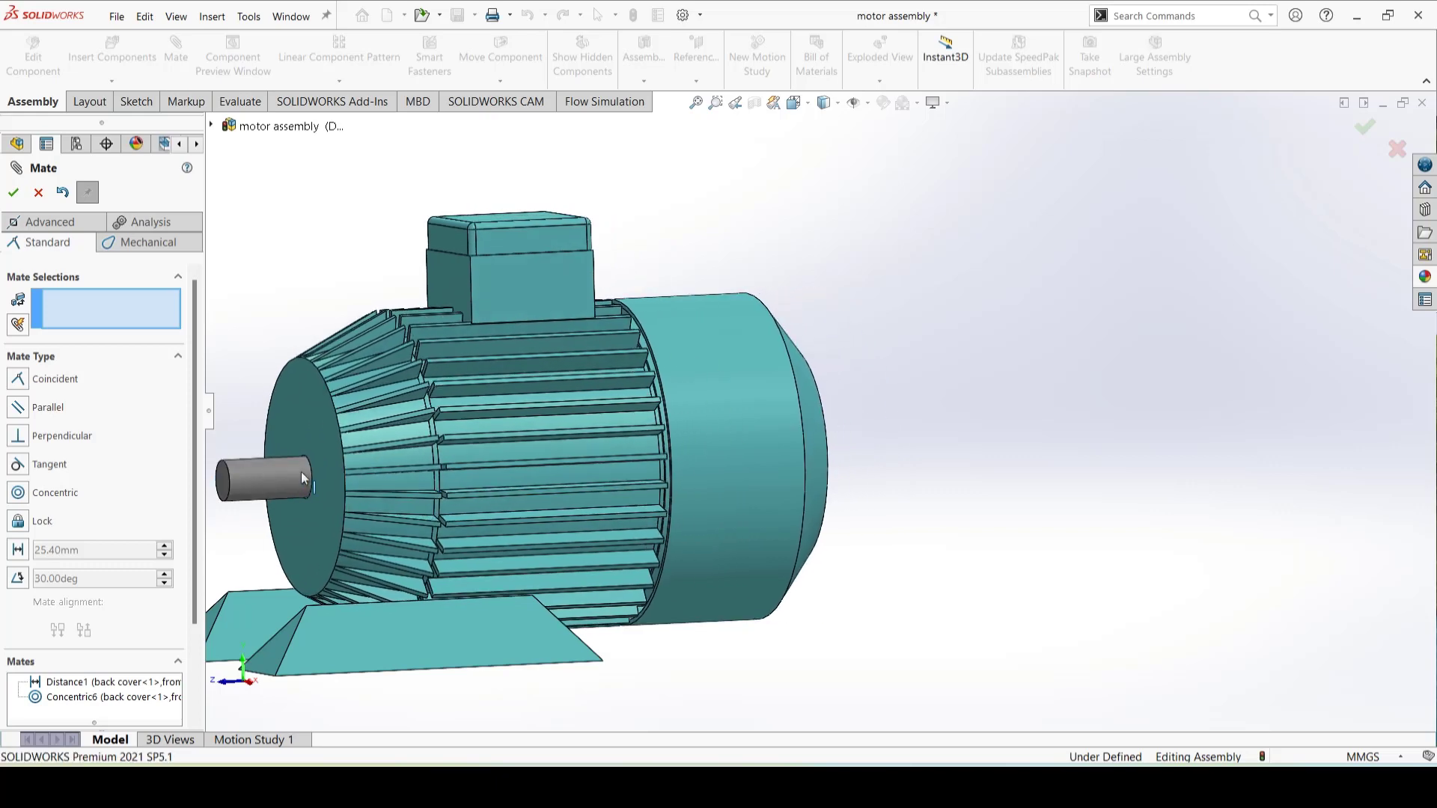
{"action": "key", "text": "f"}
{"action": "scroll", "coordinate": [651, 524], "scroll_direction": "down", "scroll_amount": 5}
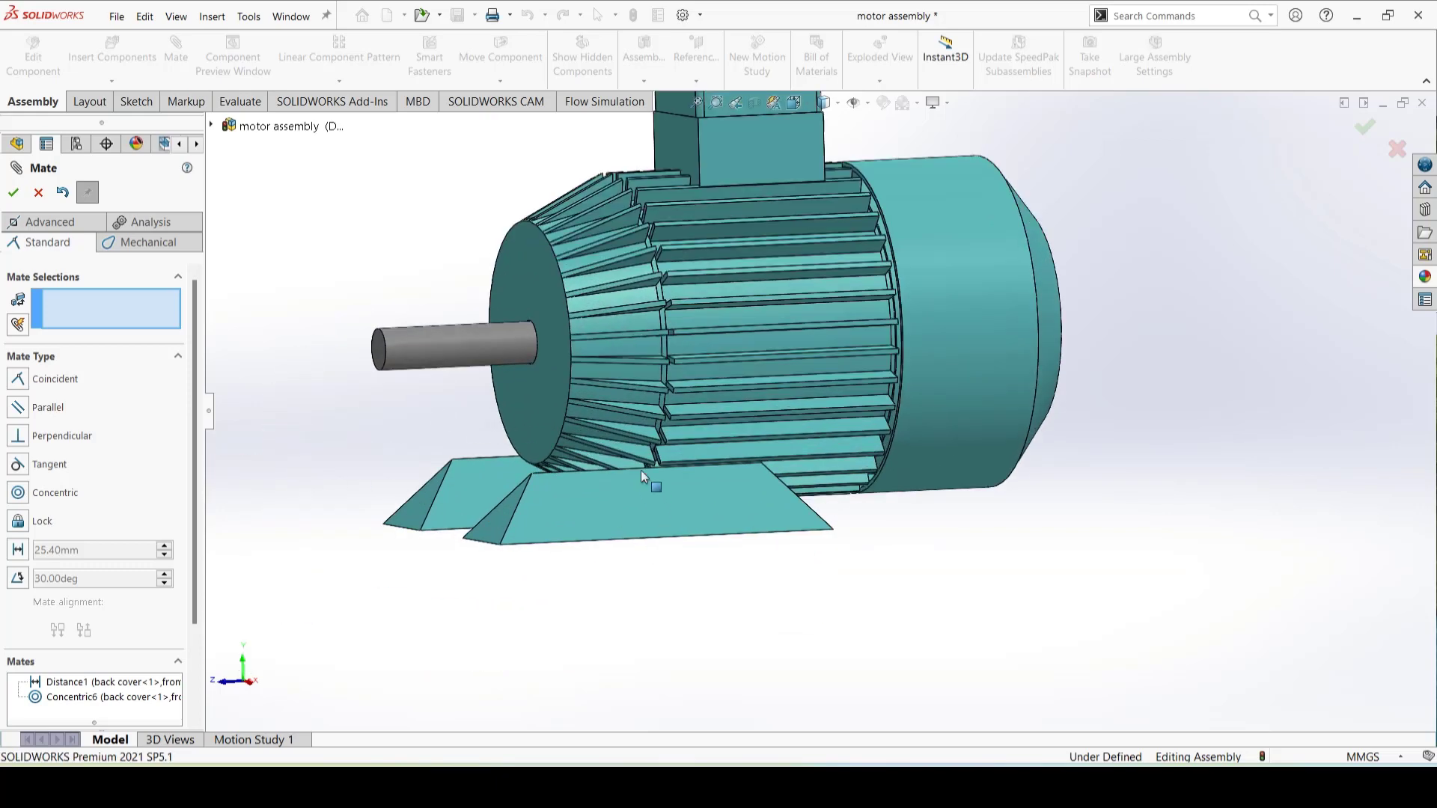
{"action": "middle_click_drag", "start_coordinate": [580, 399], "coordinate": [519, 426]}
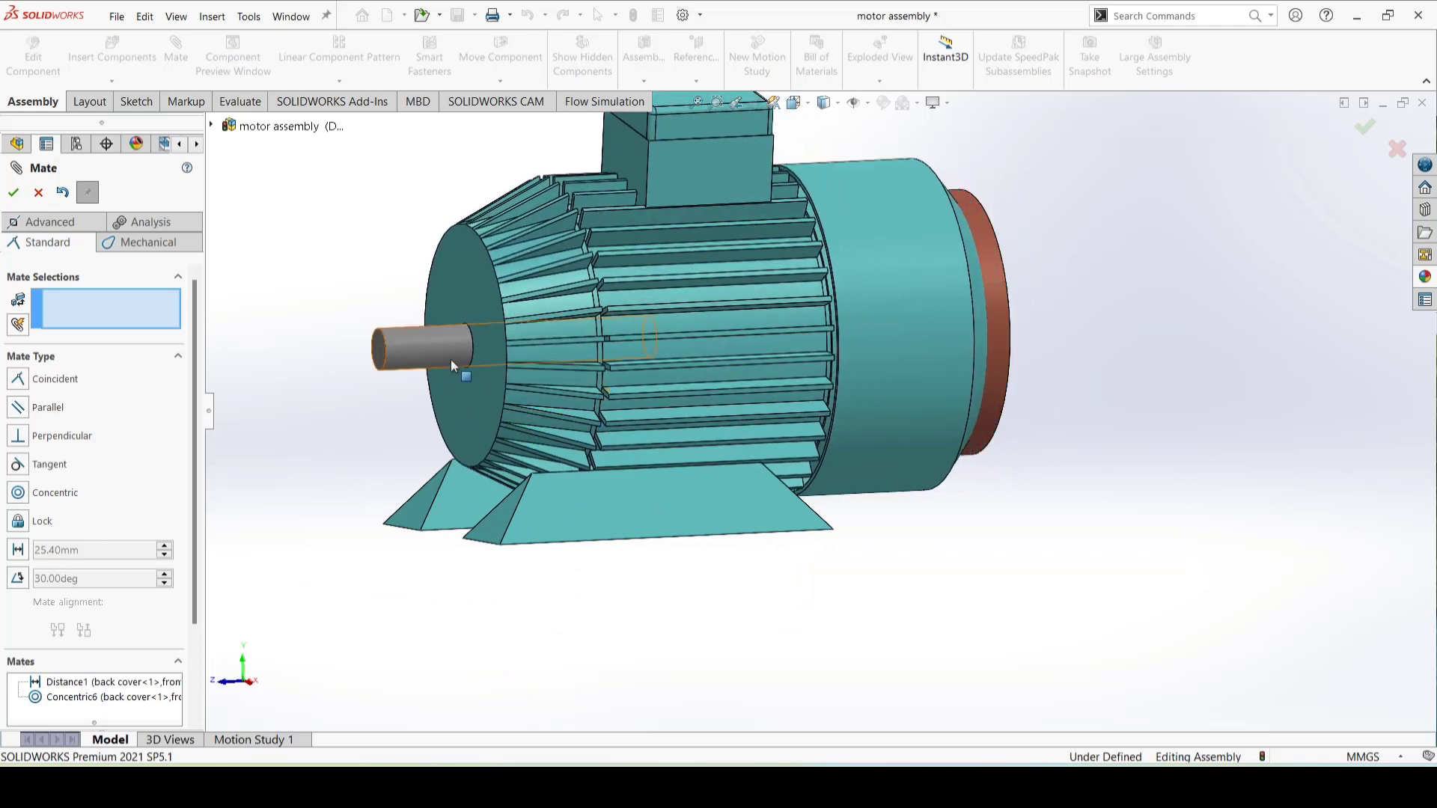
Step: Pull the electric fan's shaft further out of the front cover and slide the stator into the housing from the rear
{"action": "left_click_drag", "start_coordinate": [438, 342], "coordinate": [314, 356]}
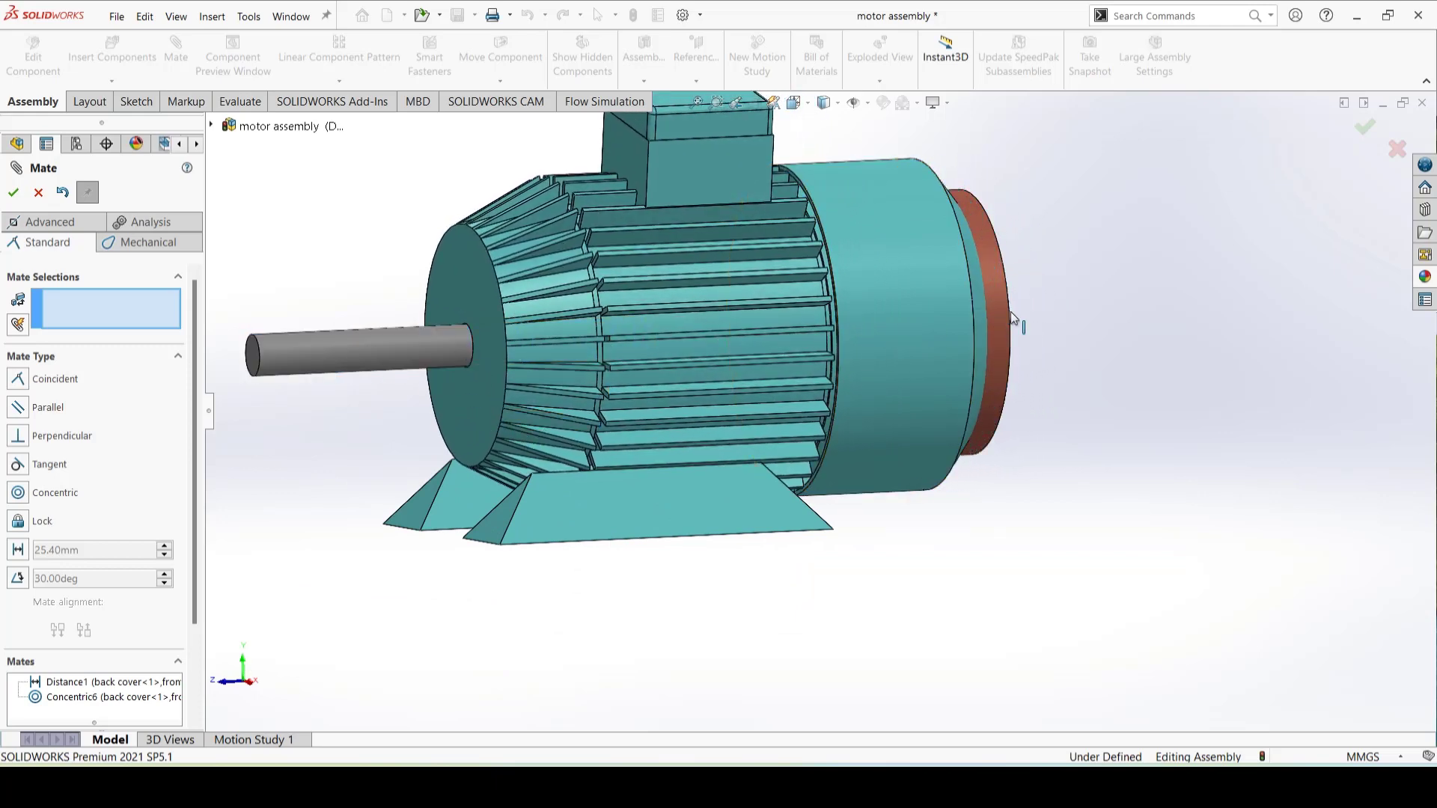
{"action": "key", "text": "Tab"}
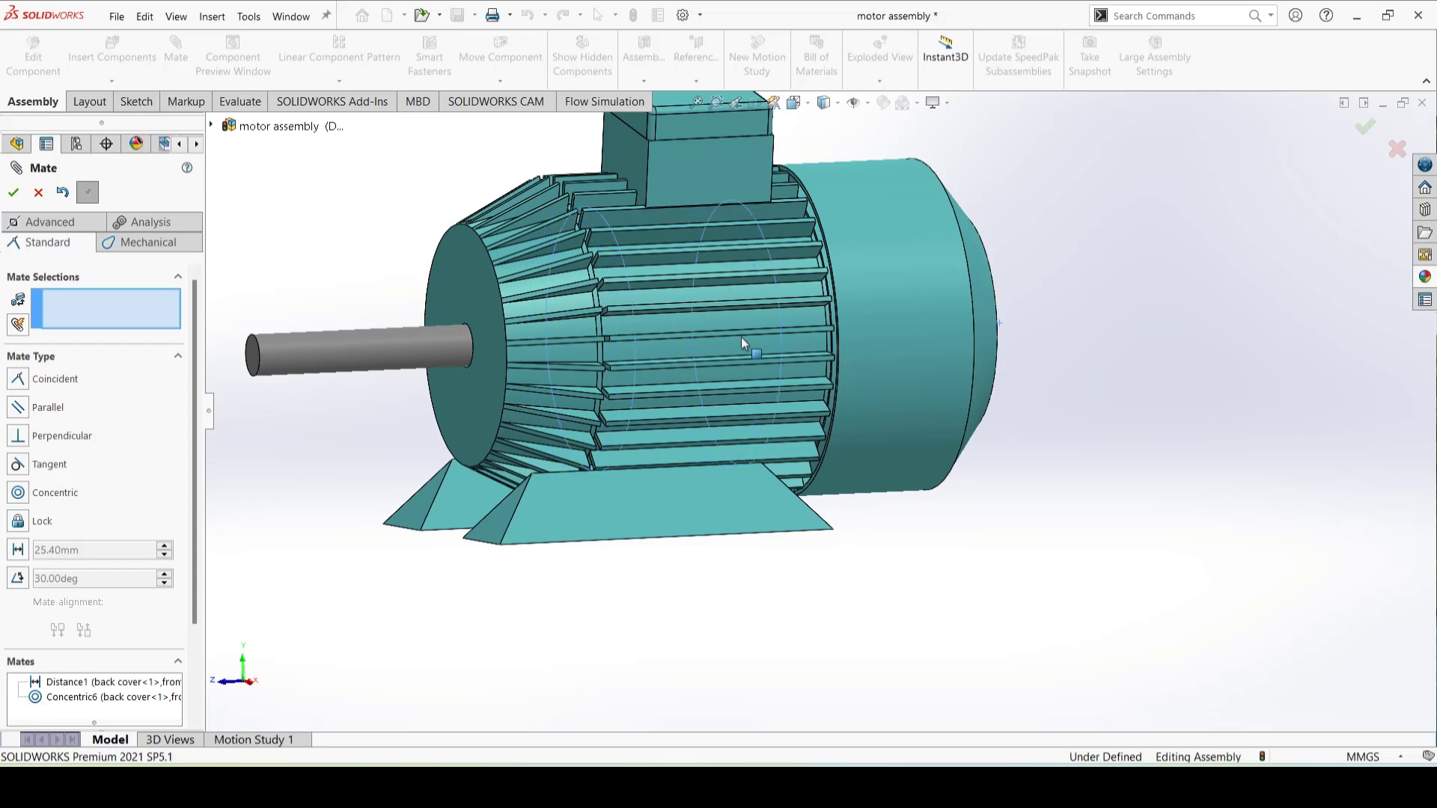
{"action": "scroll", "coordinate": [798, 255], "scroll_direction": "up", "scroll_amount": 1}
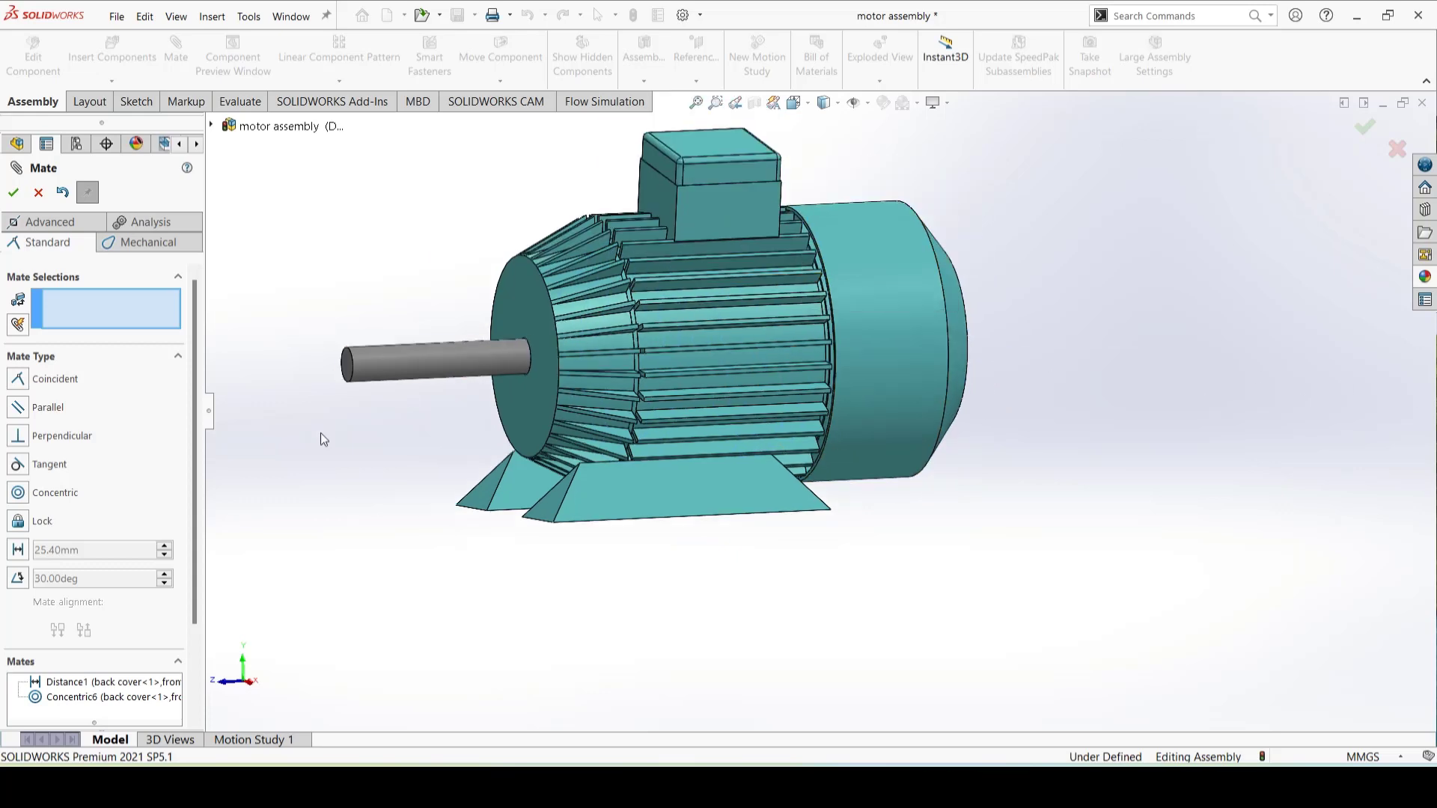
Step: Mate the side face of the front cover's terminal box parallel to the assembly's Right Plane
{"action": "left_click", "coordinate": [211, 125]}
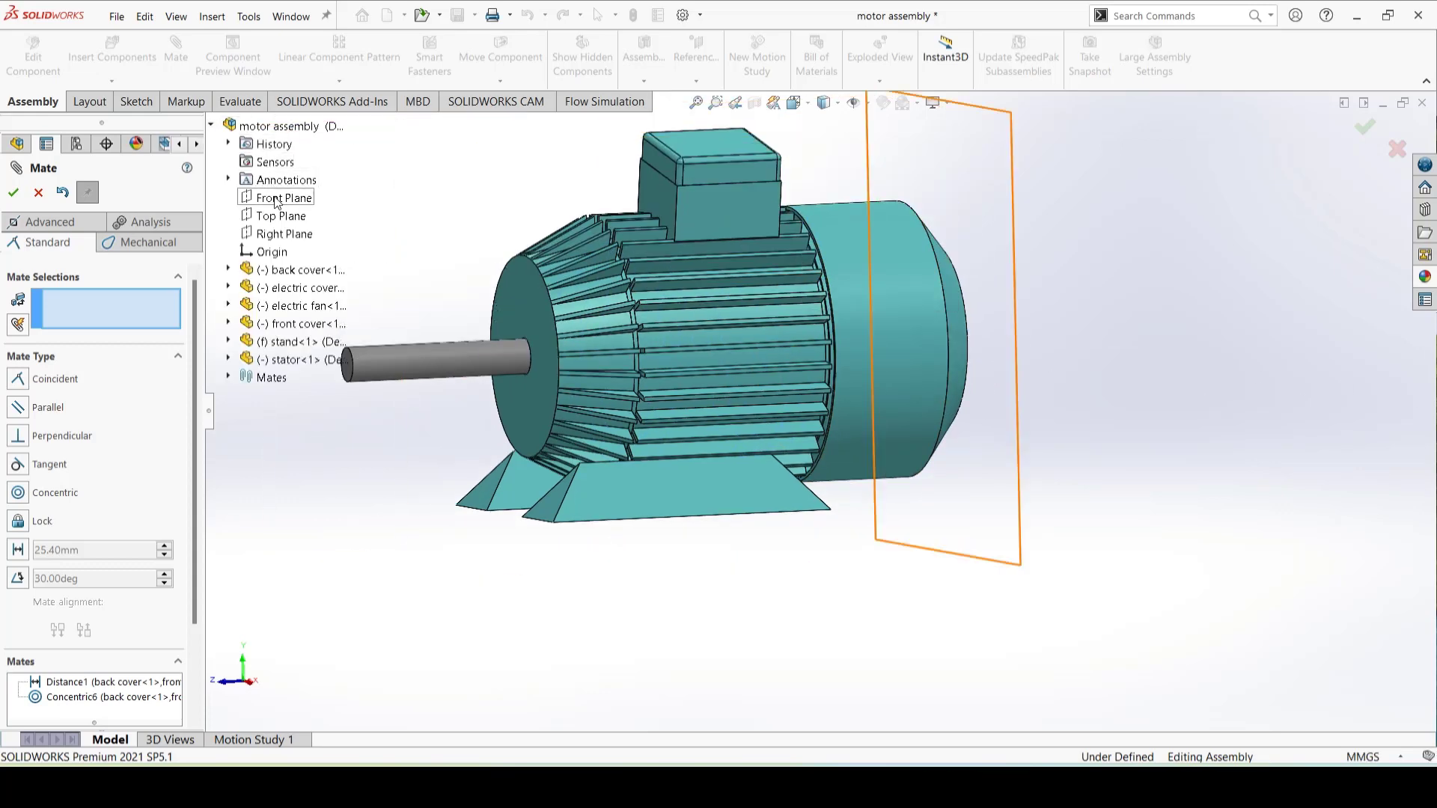
{"action": "left_click", "coordinate": [285, 233]}
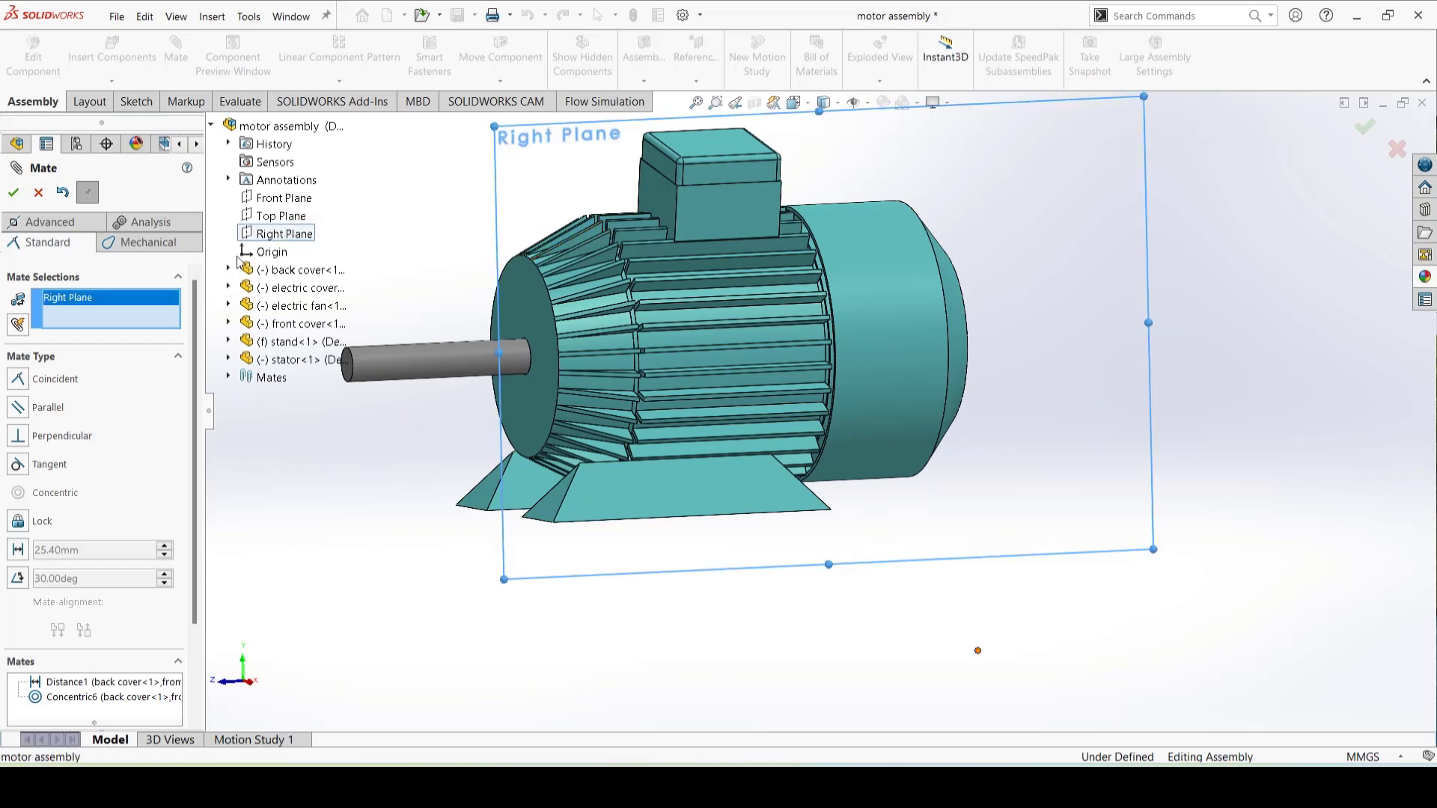
{"action": "left_click", "coordinate": [711, 219]}
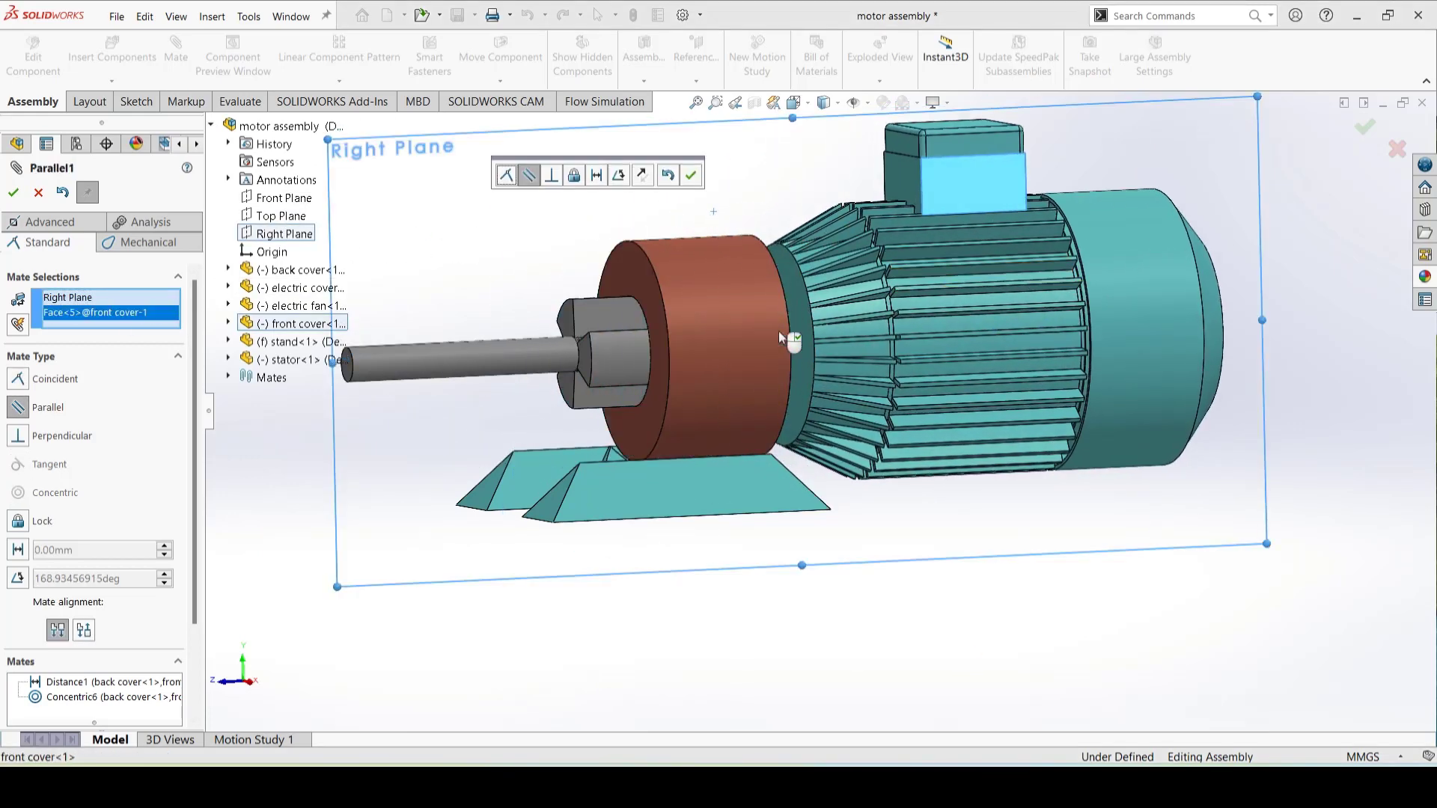
{"action": "left_click", "coordinate": [691, 177]}
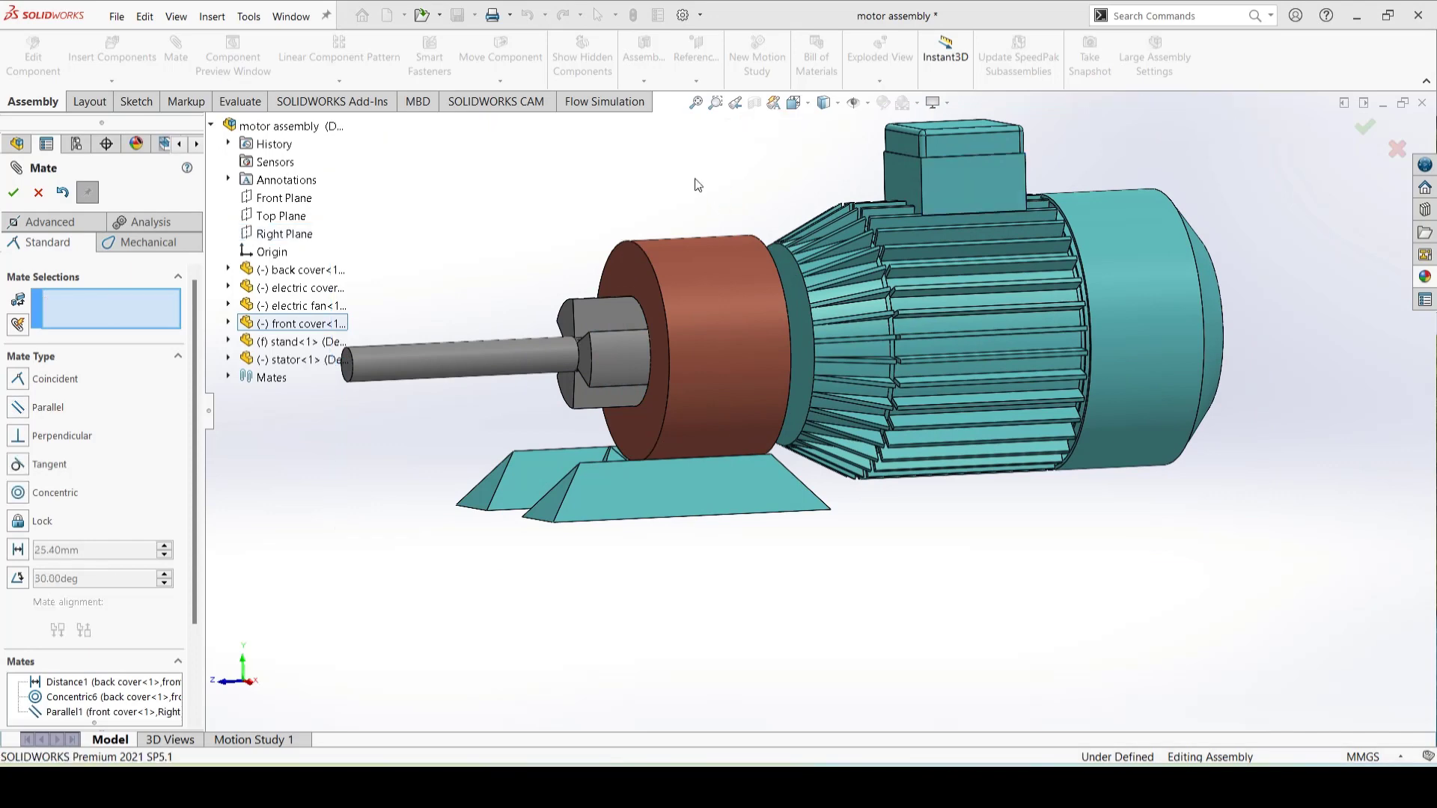
Step: Slide the motor housing back over the stator and line up its straight finned section with the stand's upper edge
{"action": "middle_click_drag", "start_coordinate": [766, 440], "coordinate": [851, 529]}
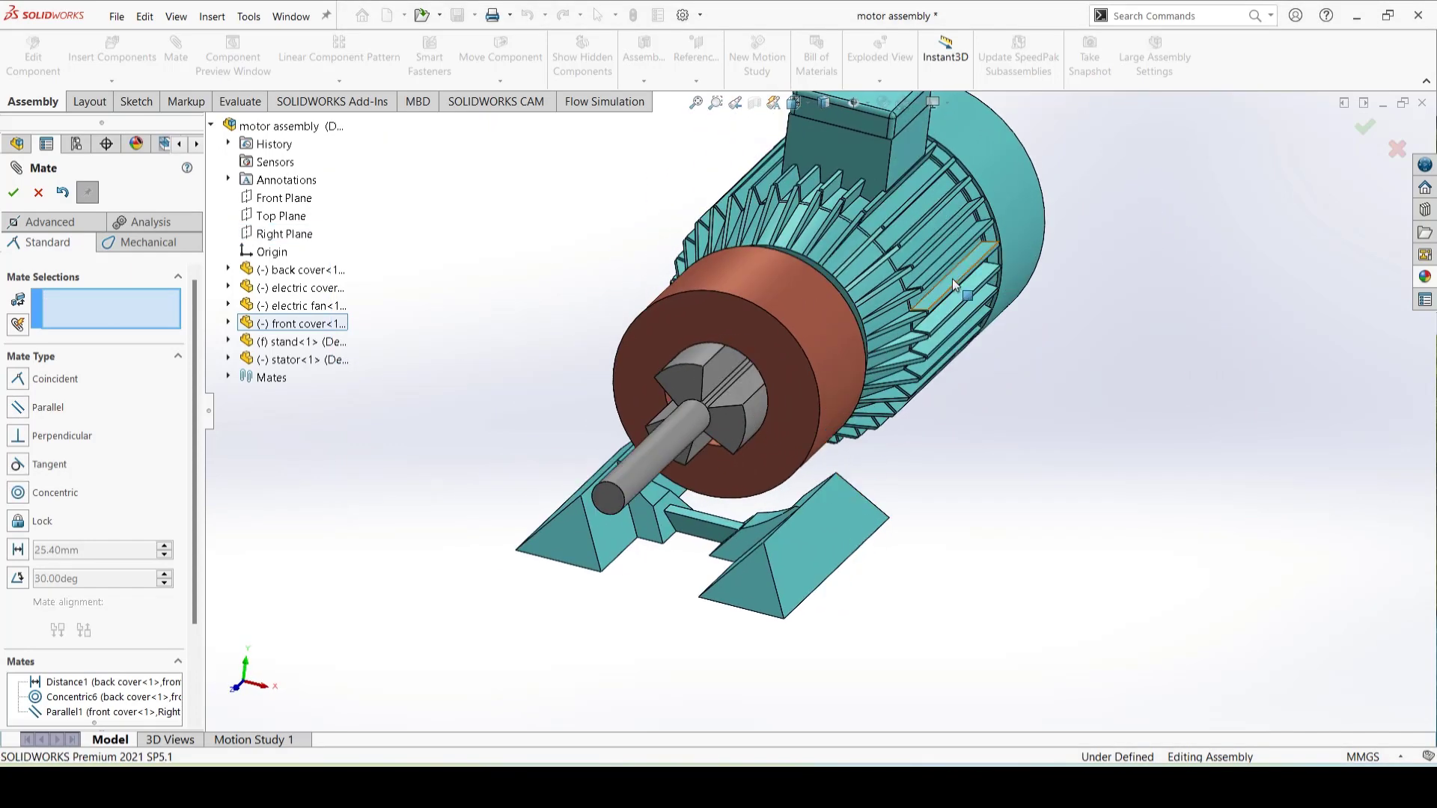
{"action": "middle_click_drag", "start_coordinate": [951, 278], "coordinate": [802, 371]}
{"action": "middle_click_drag", "start_coordinate": [908, 536], "coordinate": [761, 574]}
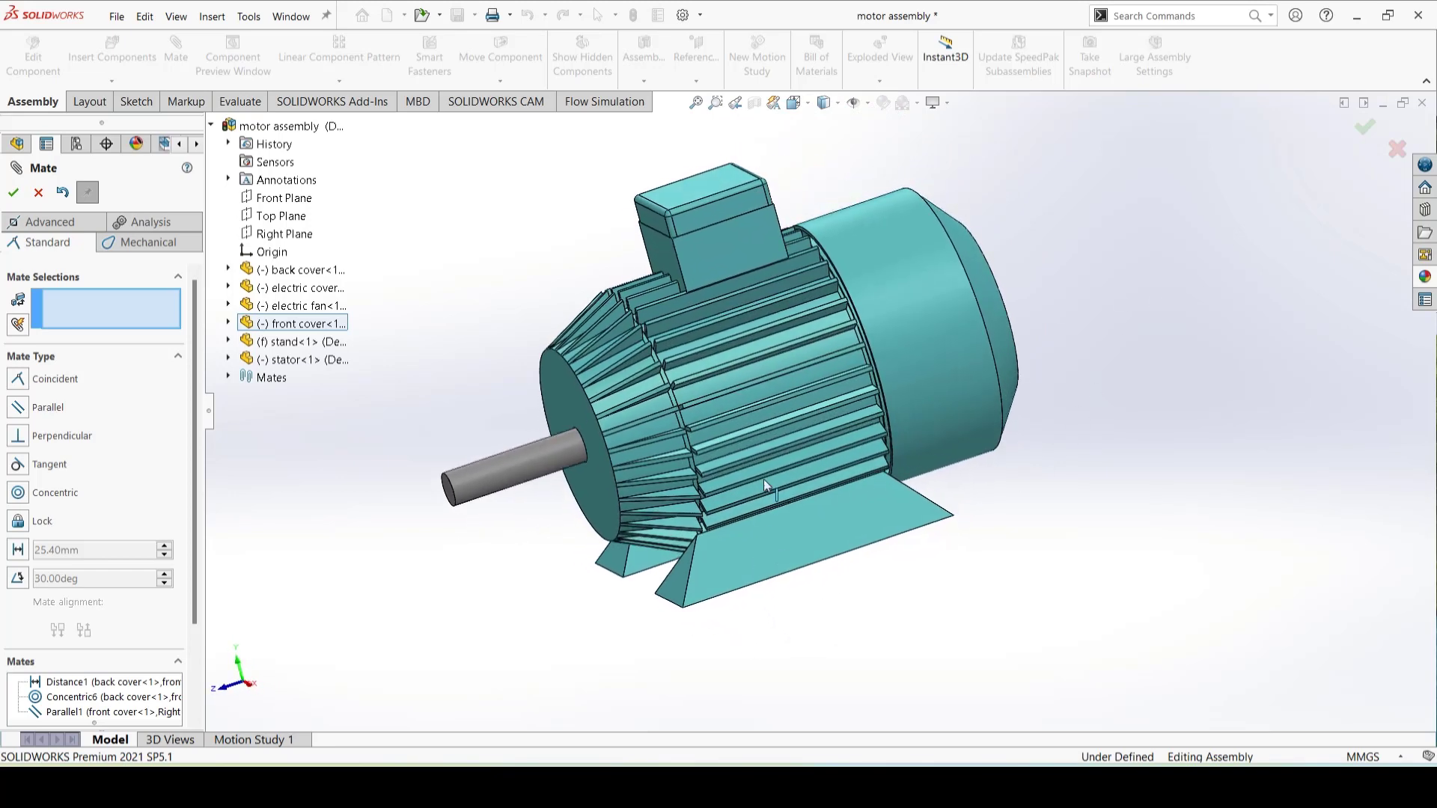
{"action": "left_click_drag", "start_coordinate": [766, 452], "coordinate": [750, 464]}
{"action": "middle_click_drag", "start_coordinate": [835, 601], "coordinate": [802, 648]}
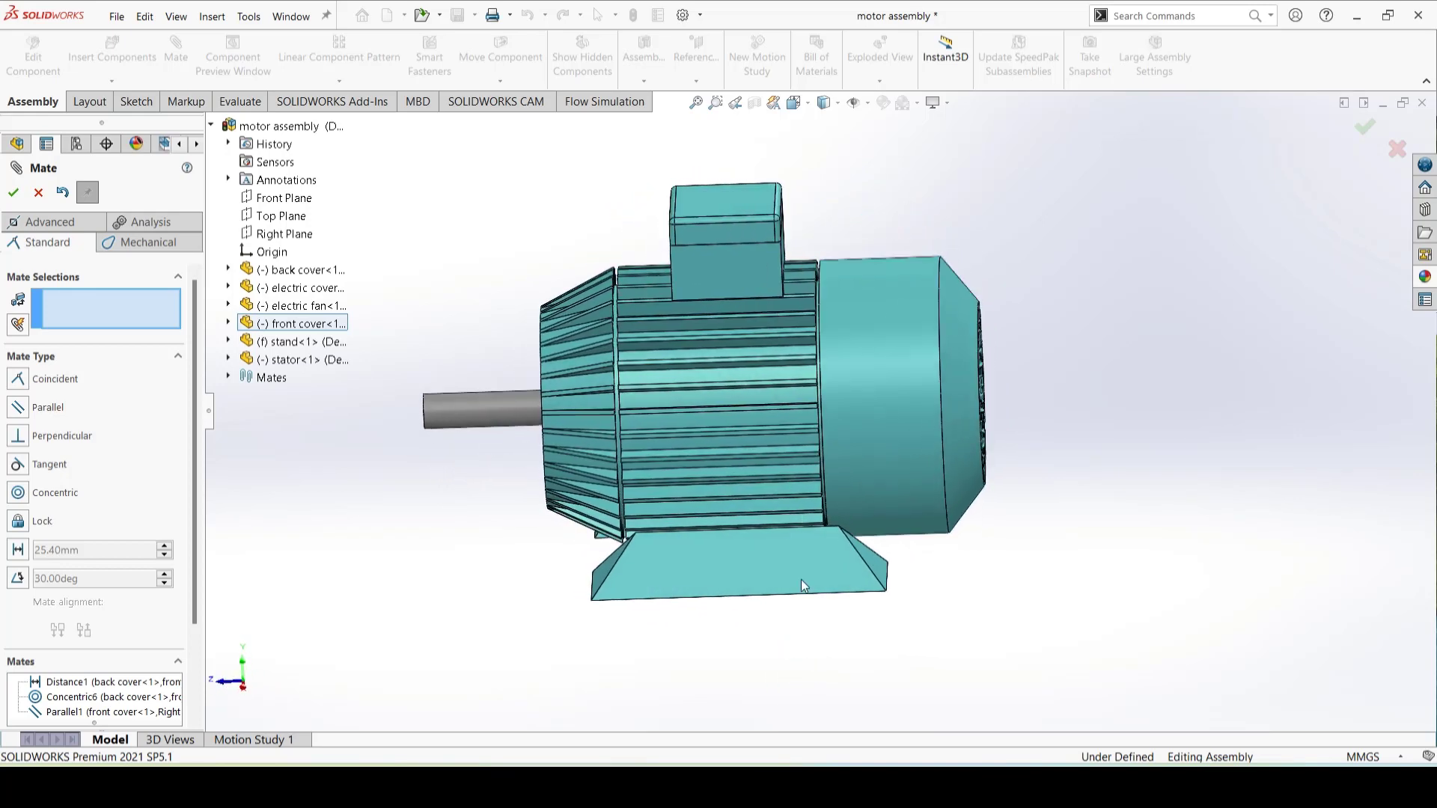
{"action": "left_click_drag", "start_coordinate": [738, 432], "coordinate": [744, 470]}
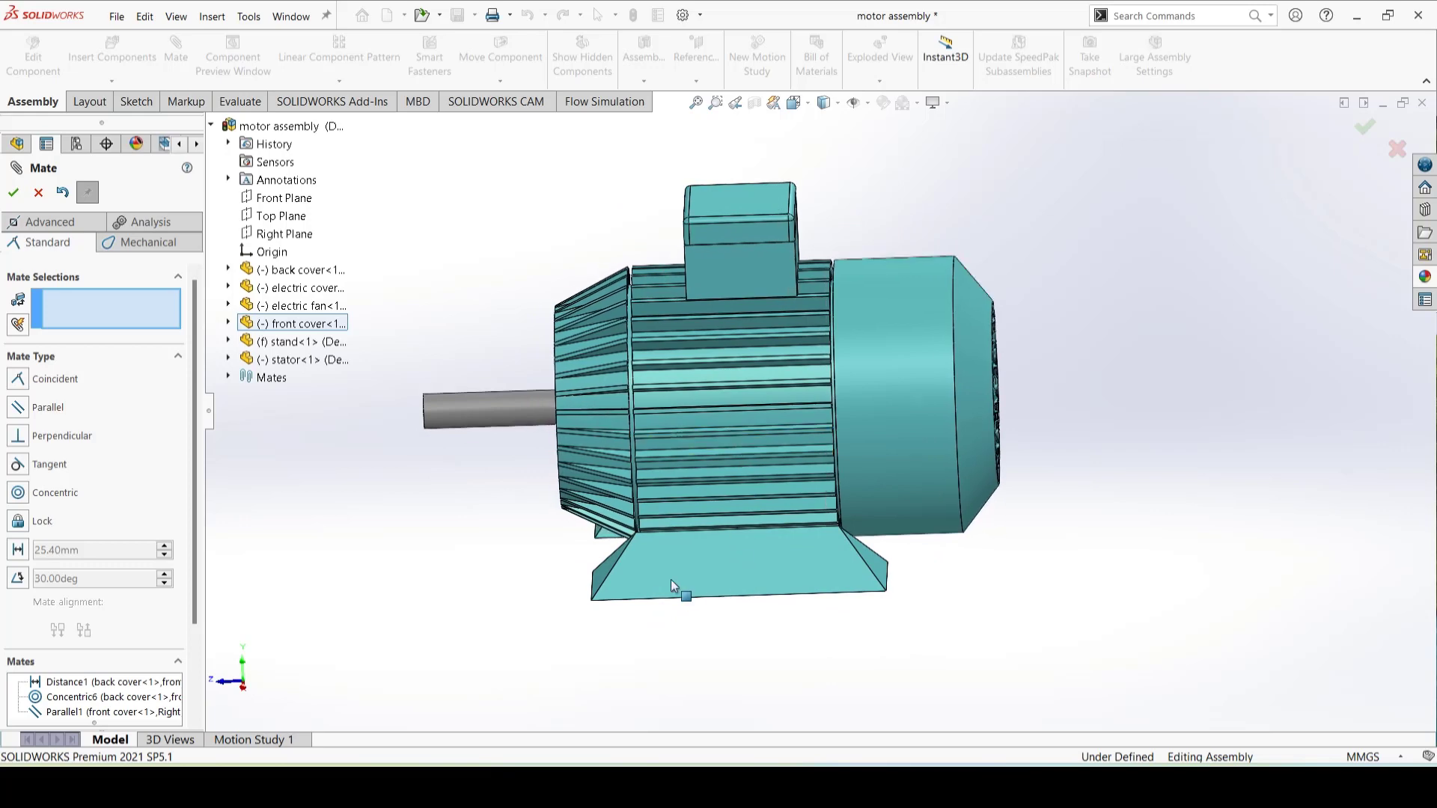
{"action": "scroll", "coordinate": [664, 479], "scroll_direction": "down", "scroll_amount": 5}
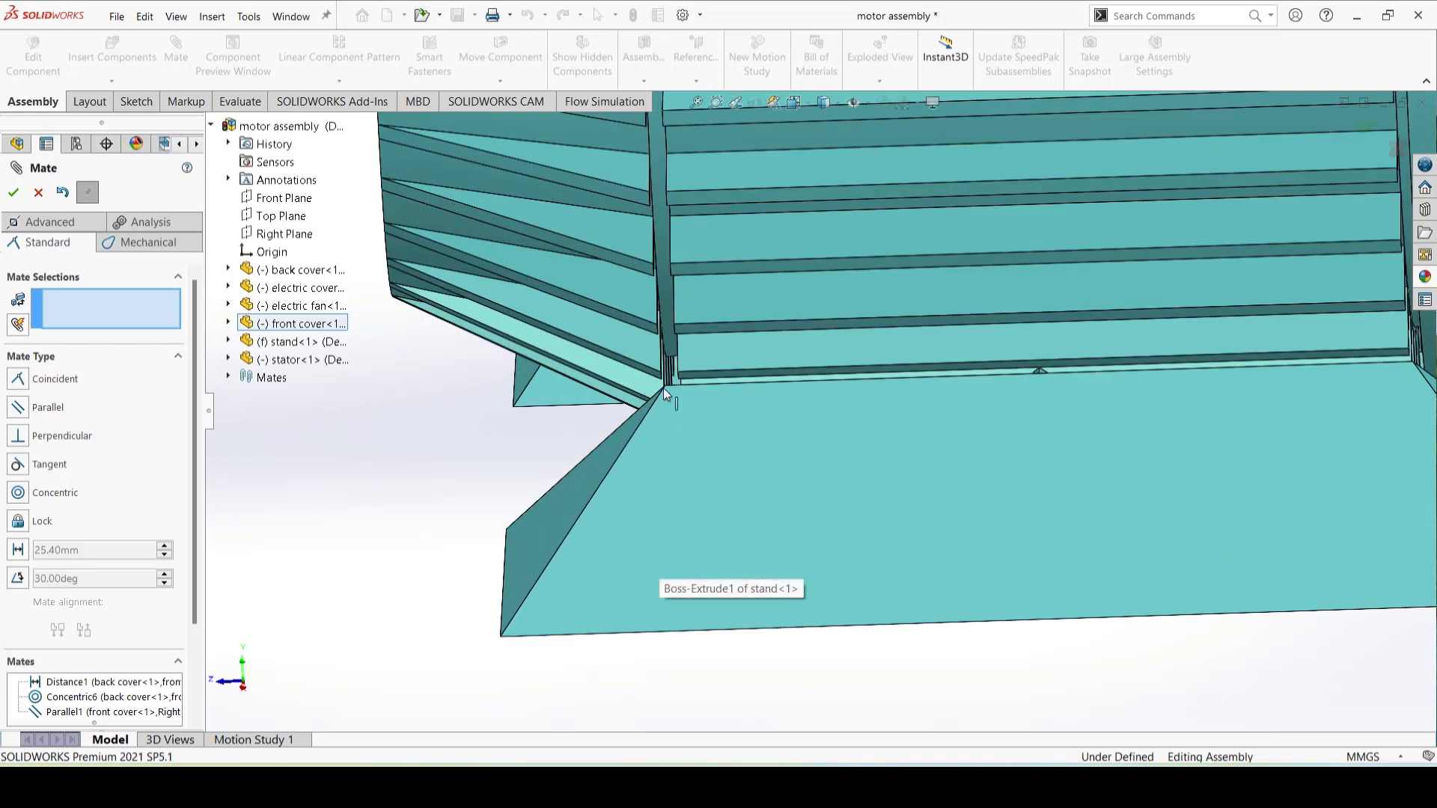
{"action": "scroll", "coordinate": [663, 387], "scroll_direction": "down", "scroll_amount": 3}
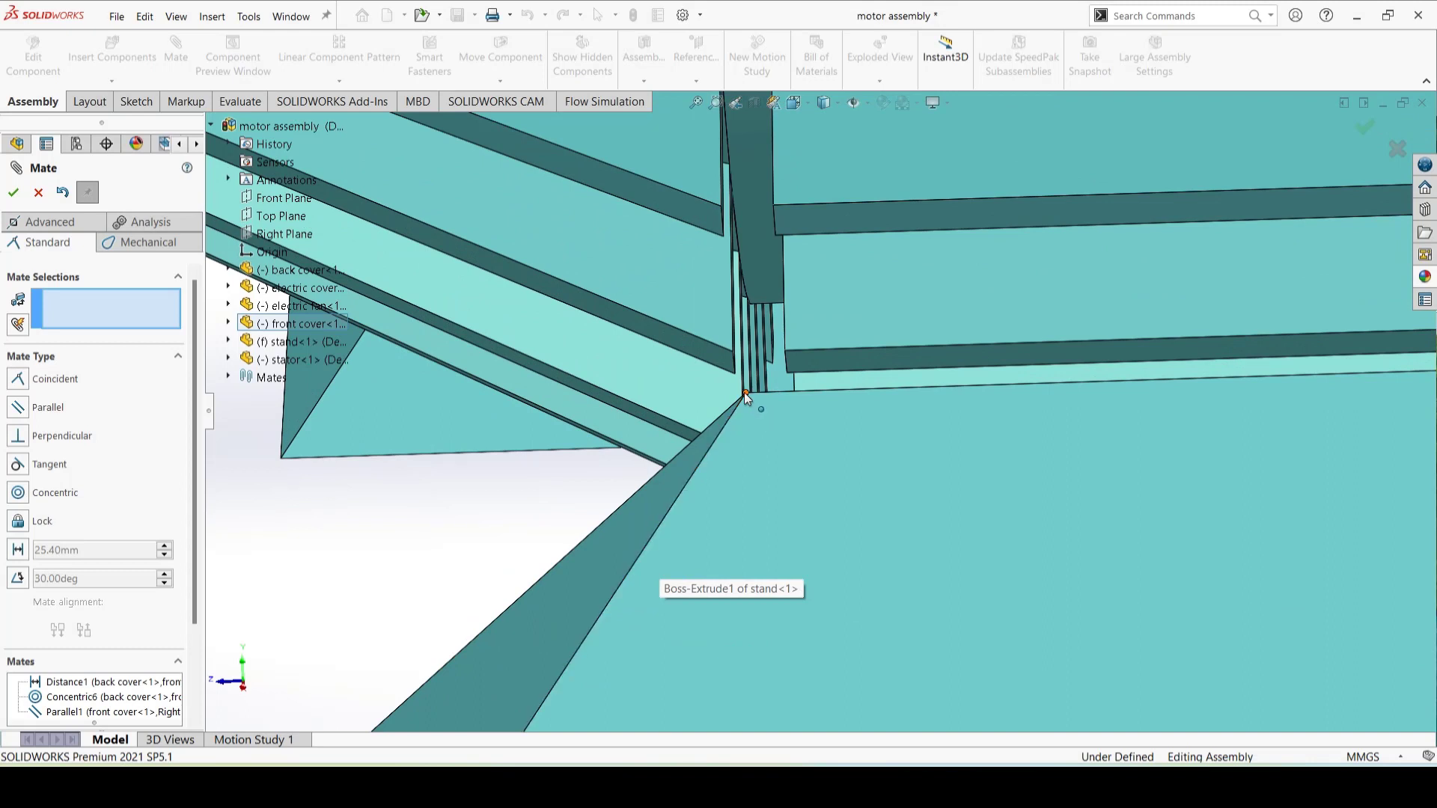
{"action": "left_click", "coordinate": [745, 391]}
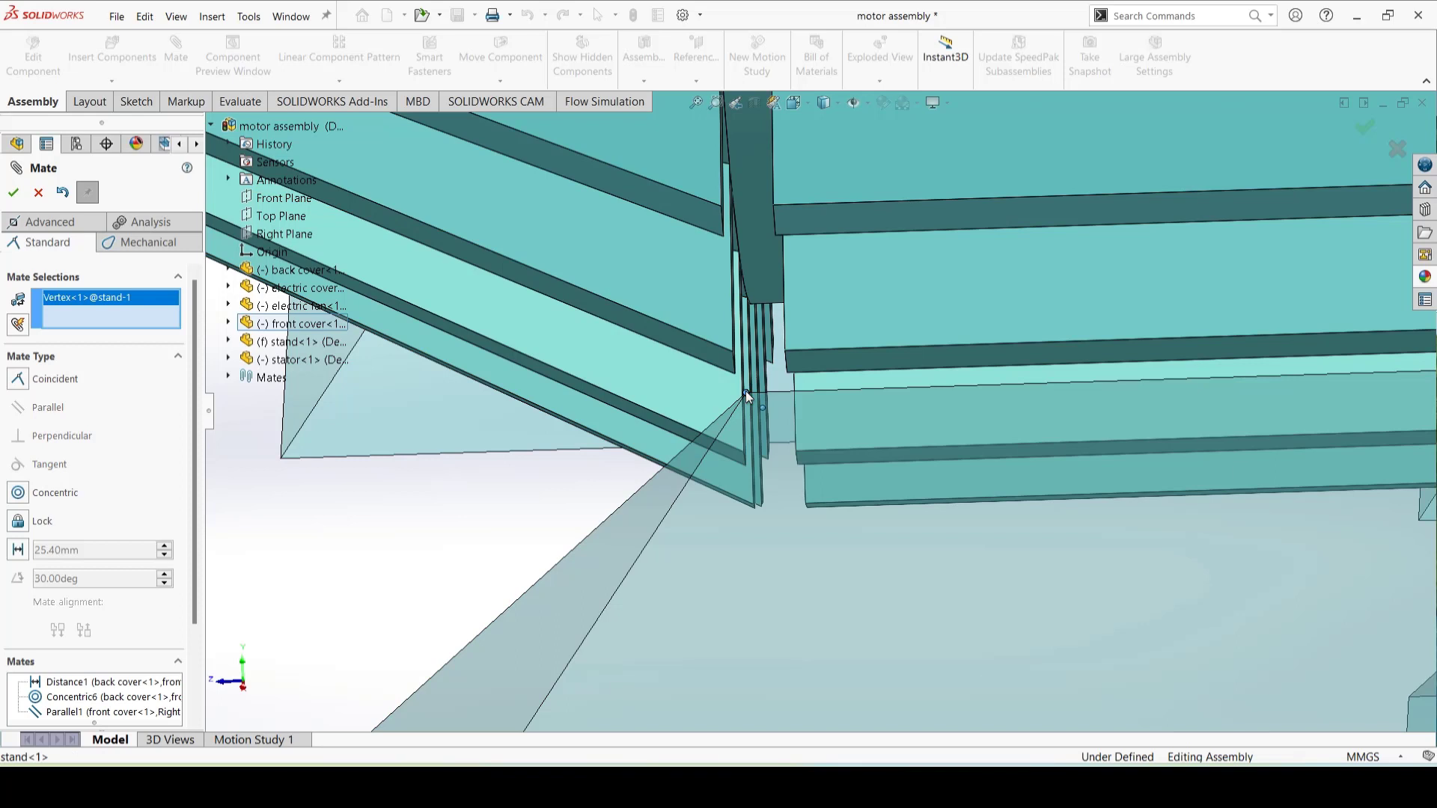
{"action": "left_click", "coordinate": [745, 391]}
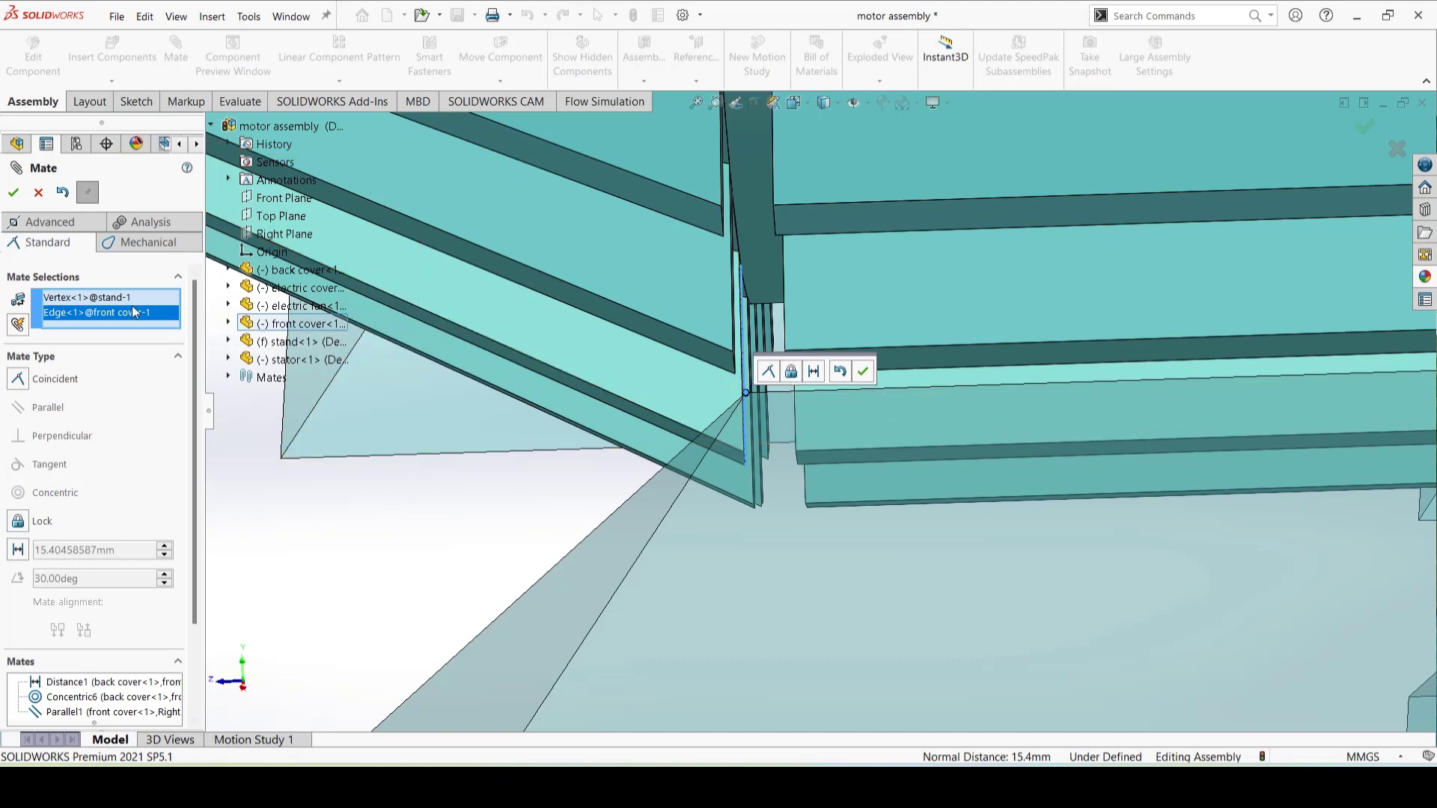
{"action": "right_click", "coordinate": [113, 298]}
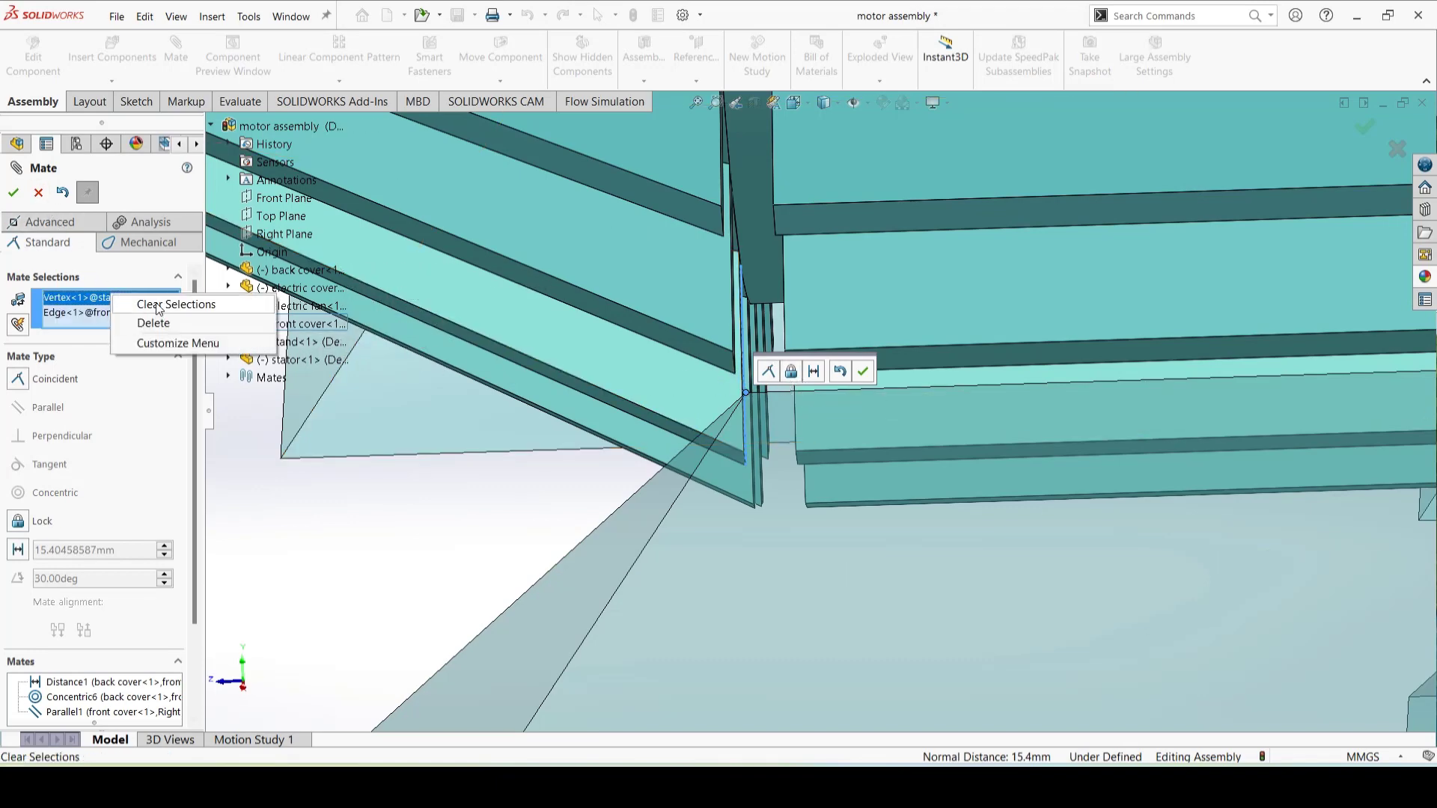
{"action": "left_click", "coordinate": [187, 296]}
{"action": "left_click", "coordinate": [431, 373]}
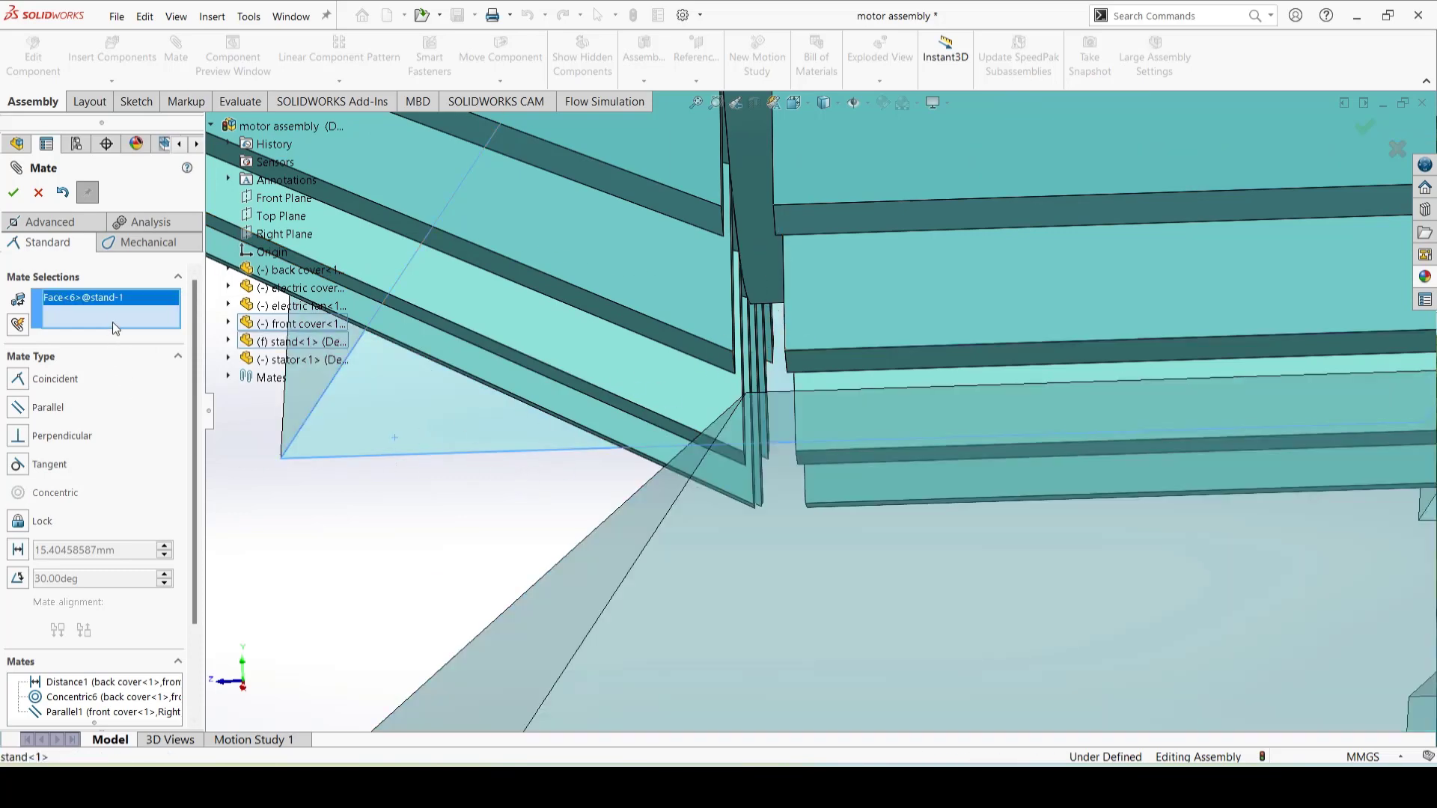
{"action": "right_click", "coordinate": [116, 301]}
{"action": "left_click", "coordinate": [185, 327]}
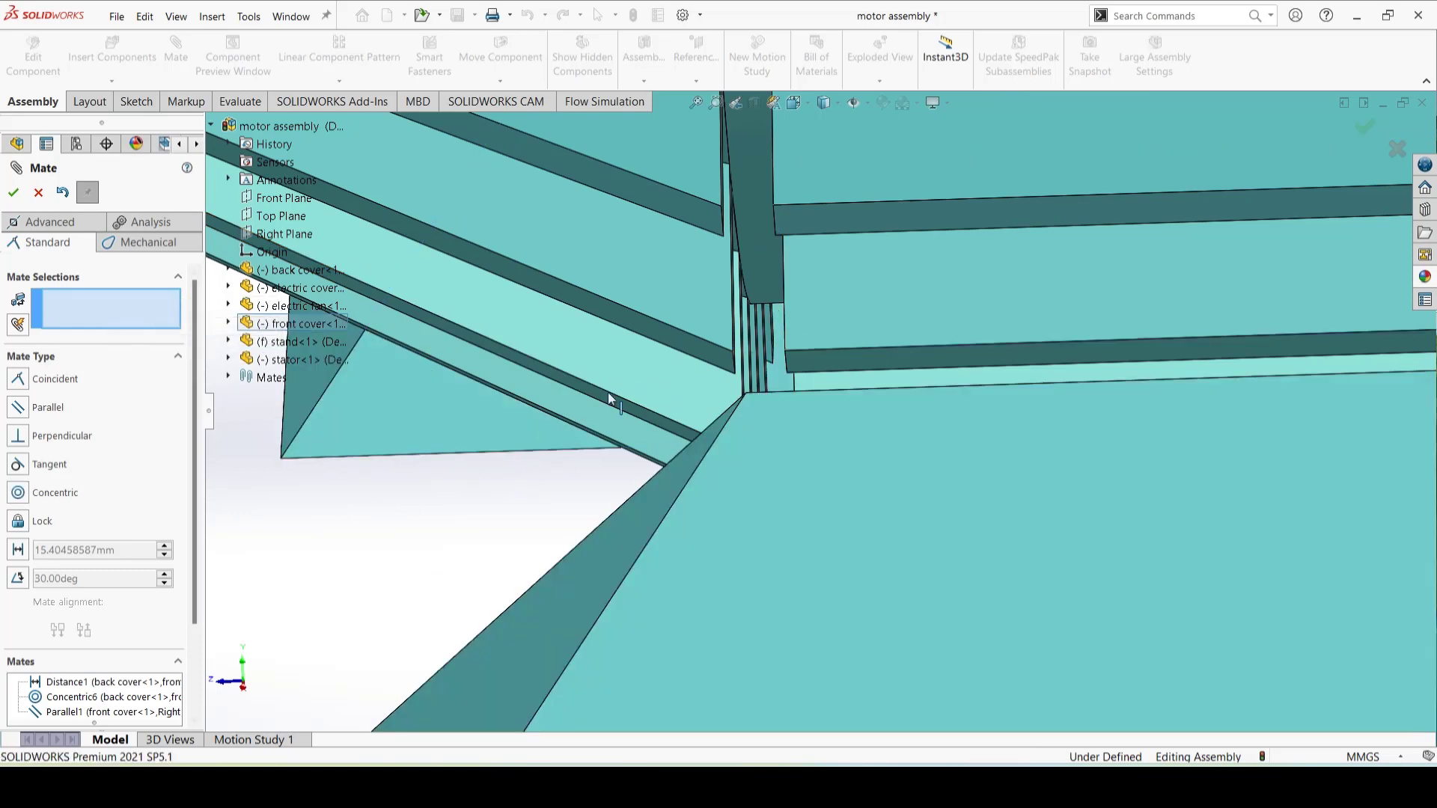
Step: Examine where the front cover's fins meet the stand's upper corner and how the housing sits on the stand
{"action": "scroll", "coordinate": [762, 310], "scroll_direction": "up", "scroll_amount": 10}
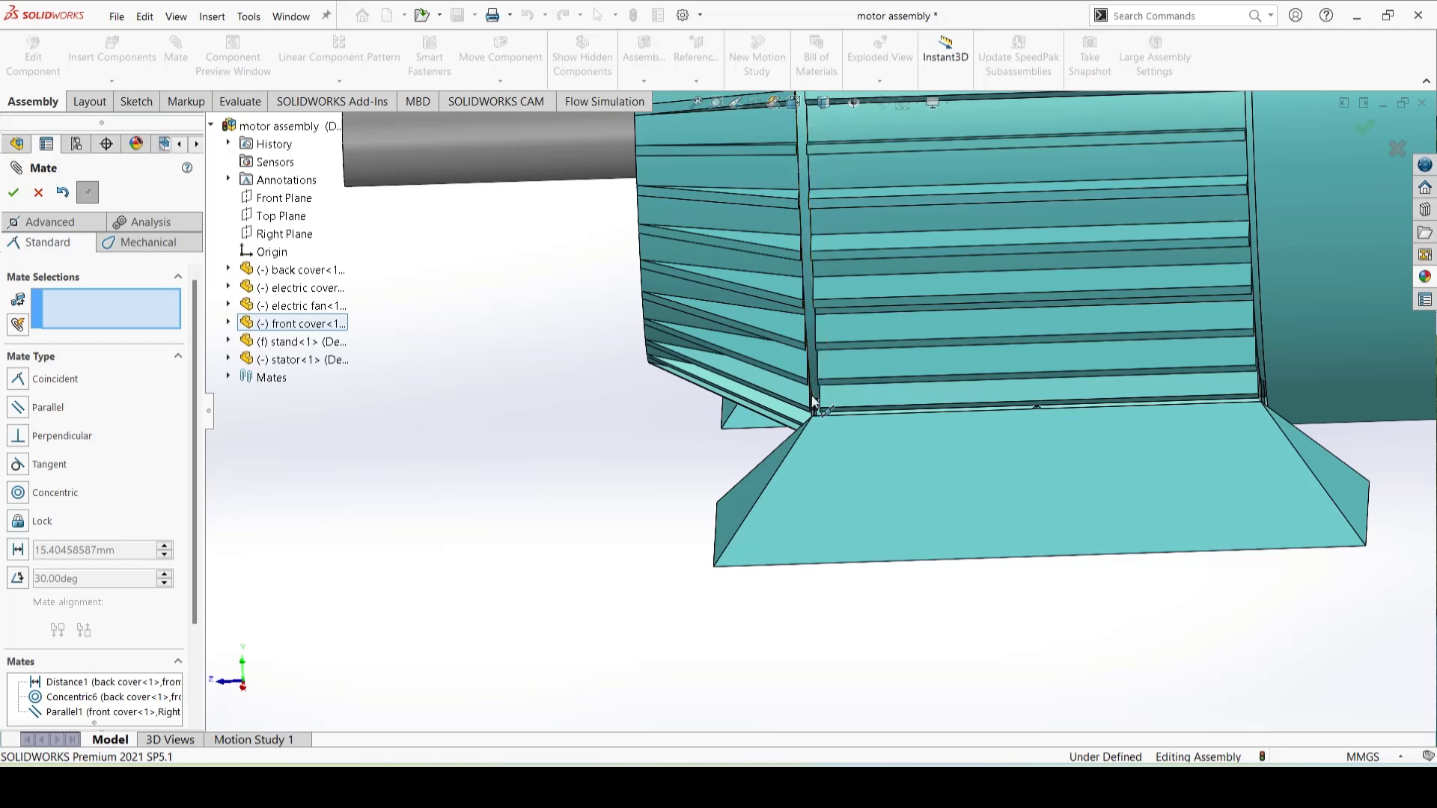
{"action": "scroll", "coordinate": [816, 370], "scroll_direction": "down", "scroll_amount": 3}
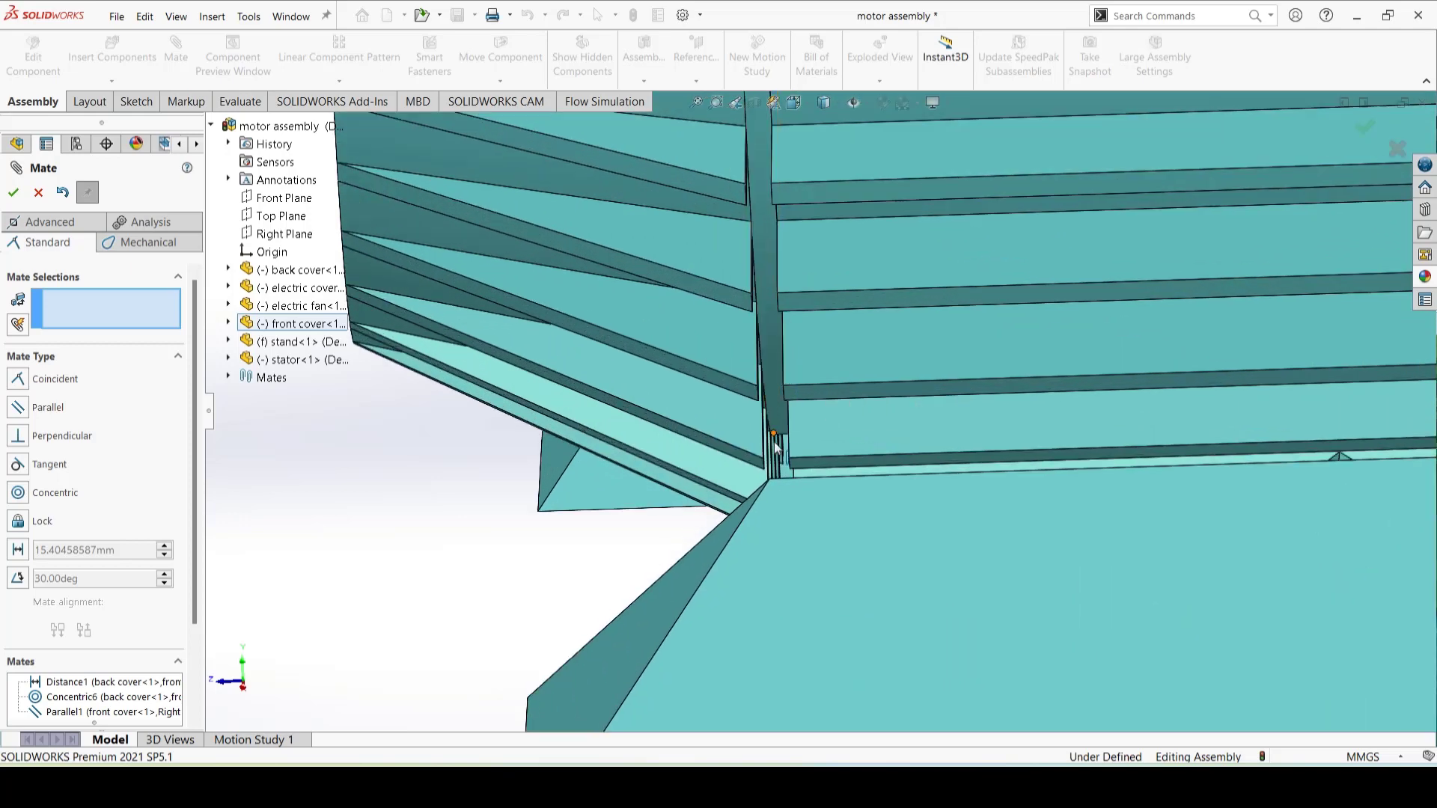
{"action": "scroll", "coordinate": [850, 524], "scroll_direction": "up", "scroll_amount": 5}
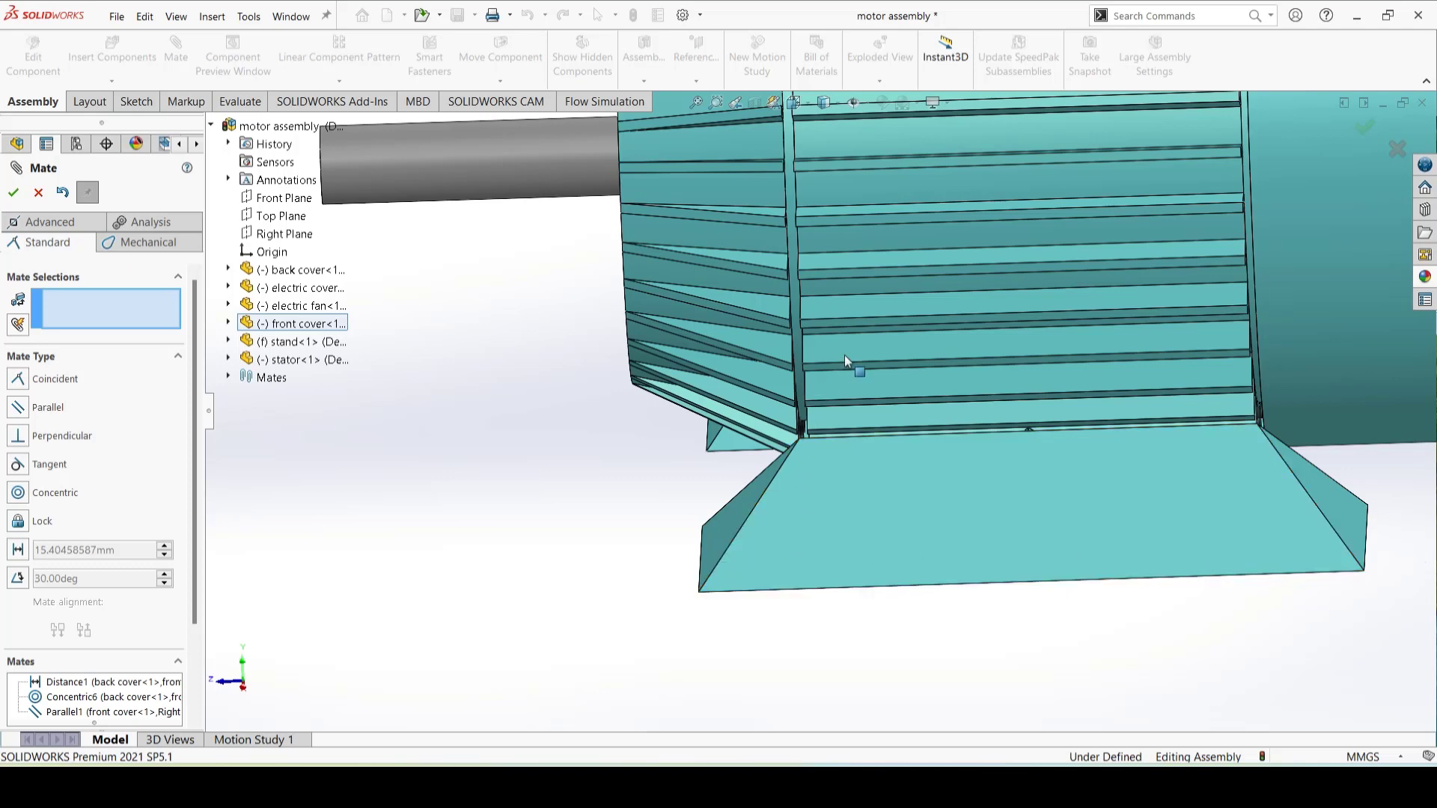
{"action": "scroll", "coordinate": [760, 368], "scroll_direction": "up", "scroll_amount": 2}
{"action": "scroll", "coordinate": [766, 367], "scroll_direction": "up", "scroll_amount": 2}
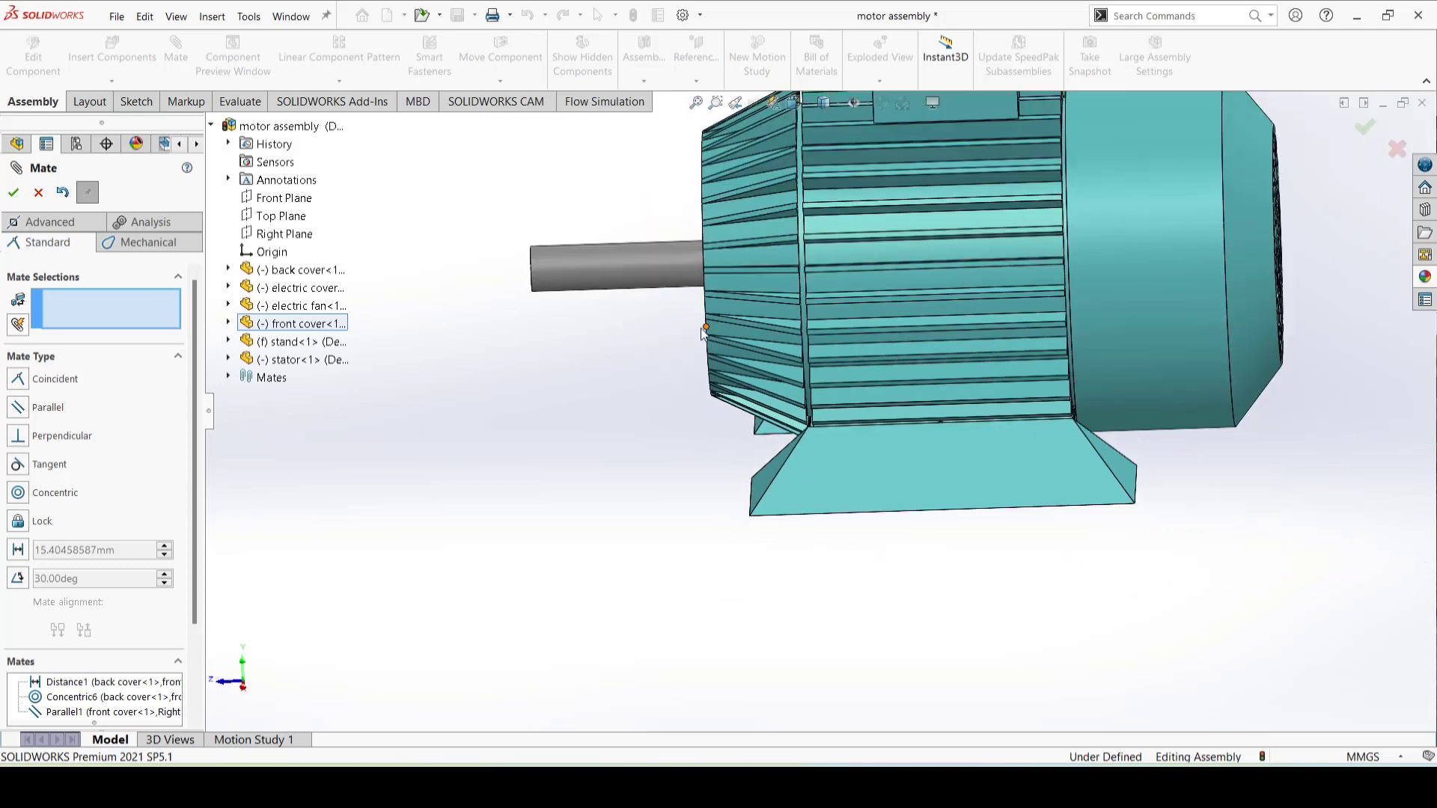
{"action": "scroll", "coordinate": [704, 333], "scroll_direction": "up", "scroll_amount": 2}
{"action": "middle_click_drag", "start_coordinate": [745, 339], "coordinate": [620, 365]}
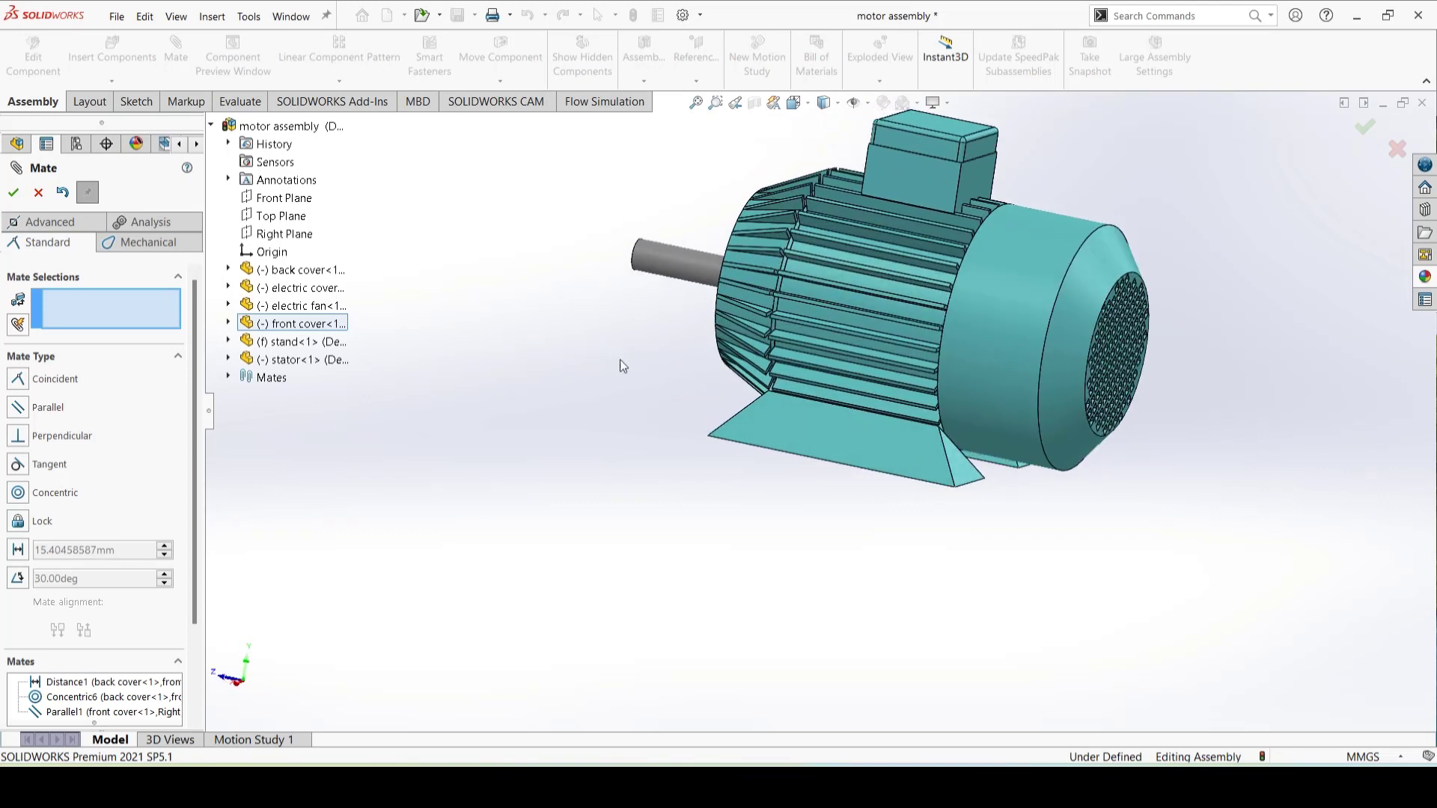
Step: Leave the Mate command and hide the back cover to expose the stator inside the housing
{"action": "left_click", "coordinate": [1019, 357]}
{"action": "left_click", "coordinate": [38, 192]}
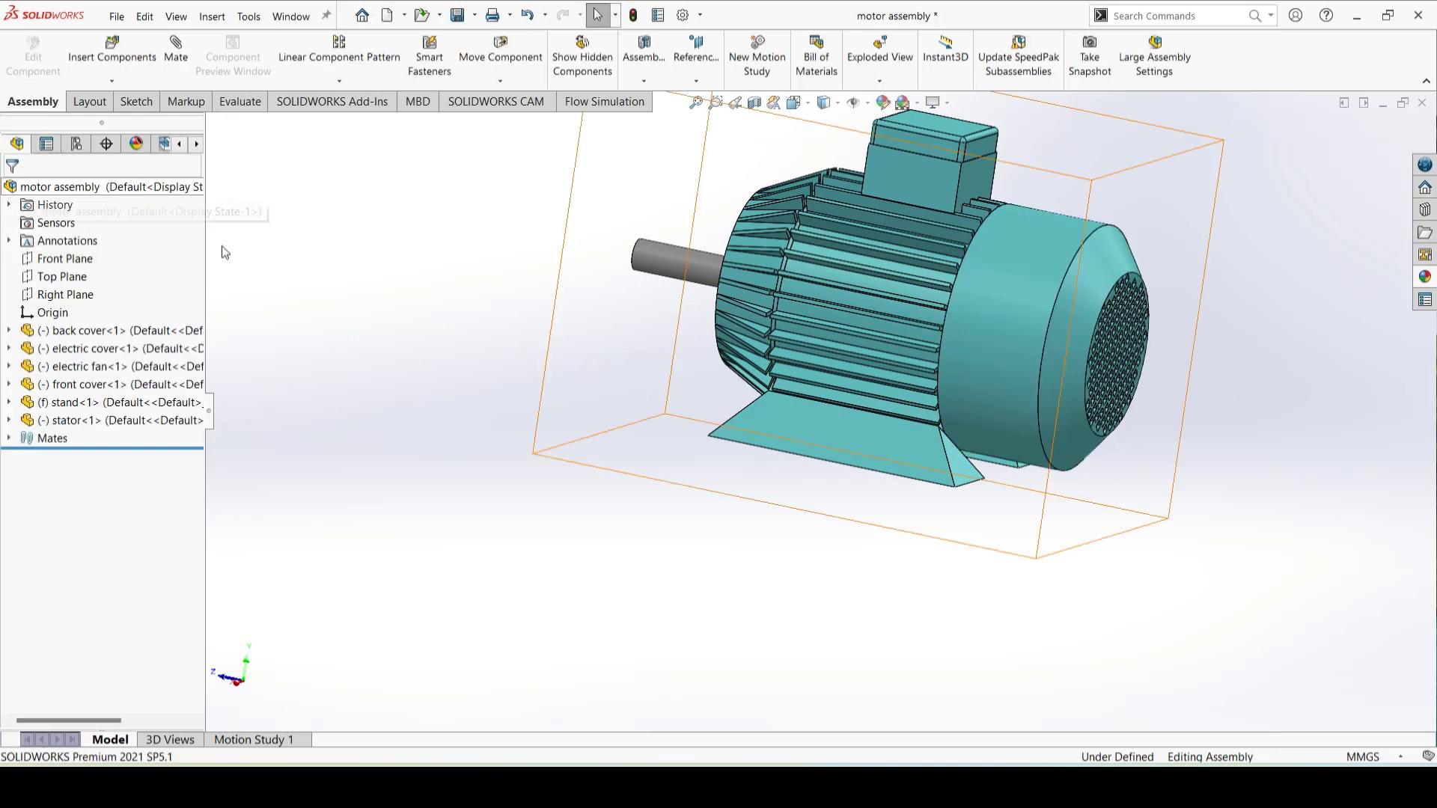
{"action": "left_click", "coordinate": [1020, 362]}
{"action": "left_click", "coordinate": [1016, 398]}
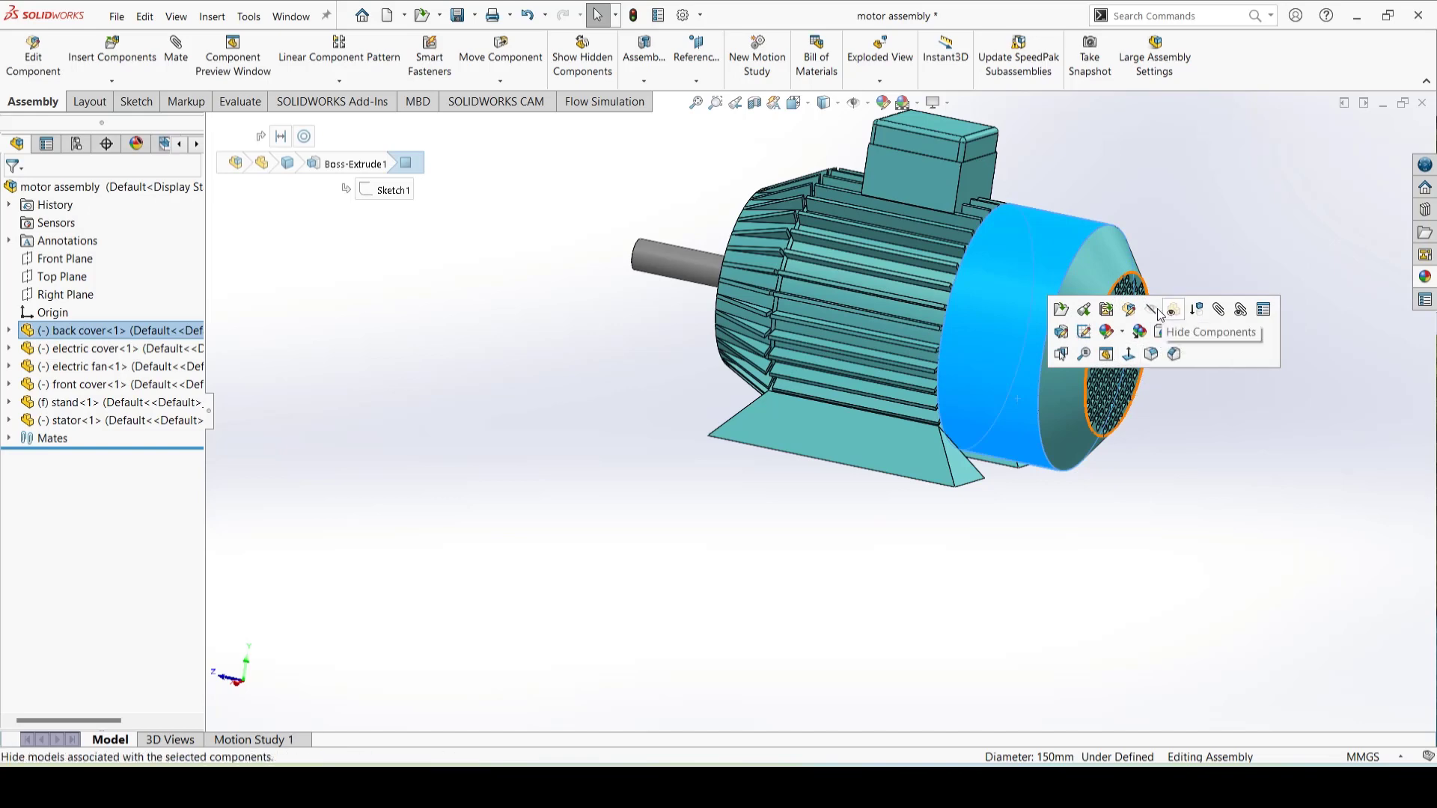
{"action": "left_click", "coordinate": [1162, 332]}
{"action": "scroll", "coordinate": [1085, 430], "scroll_direction": "down", "scroll_amount": 4}
{"action": "scroll", "coordinate": [948, 402], "scroll_direction": "up", "scroll_amount": 5}
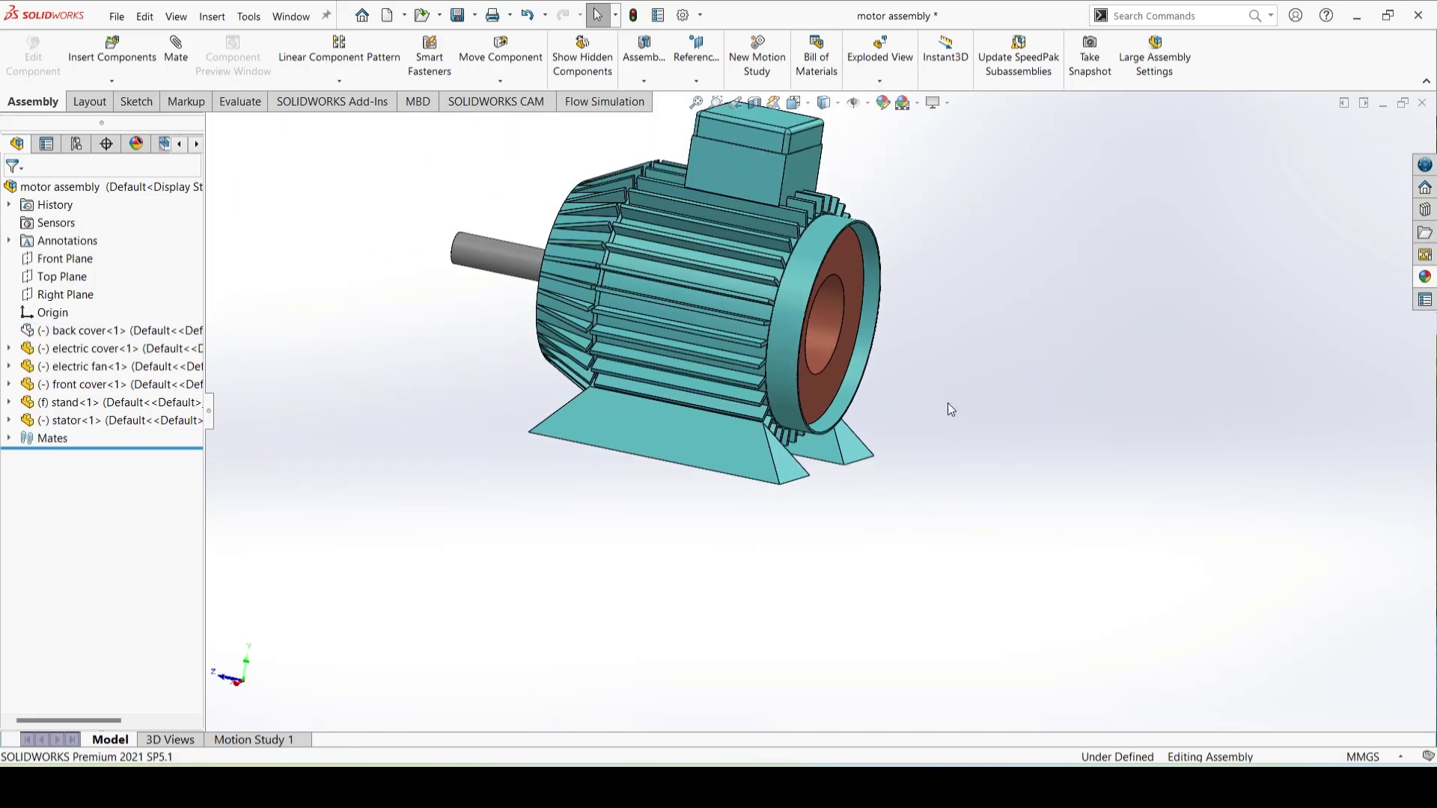
Step: Mate the electric fan's rear end face coincident with the stator's rear ring face
{"action": "middle_click_drag", "start_coordinate": [947, 402], "coordinate": [753, 384]}
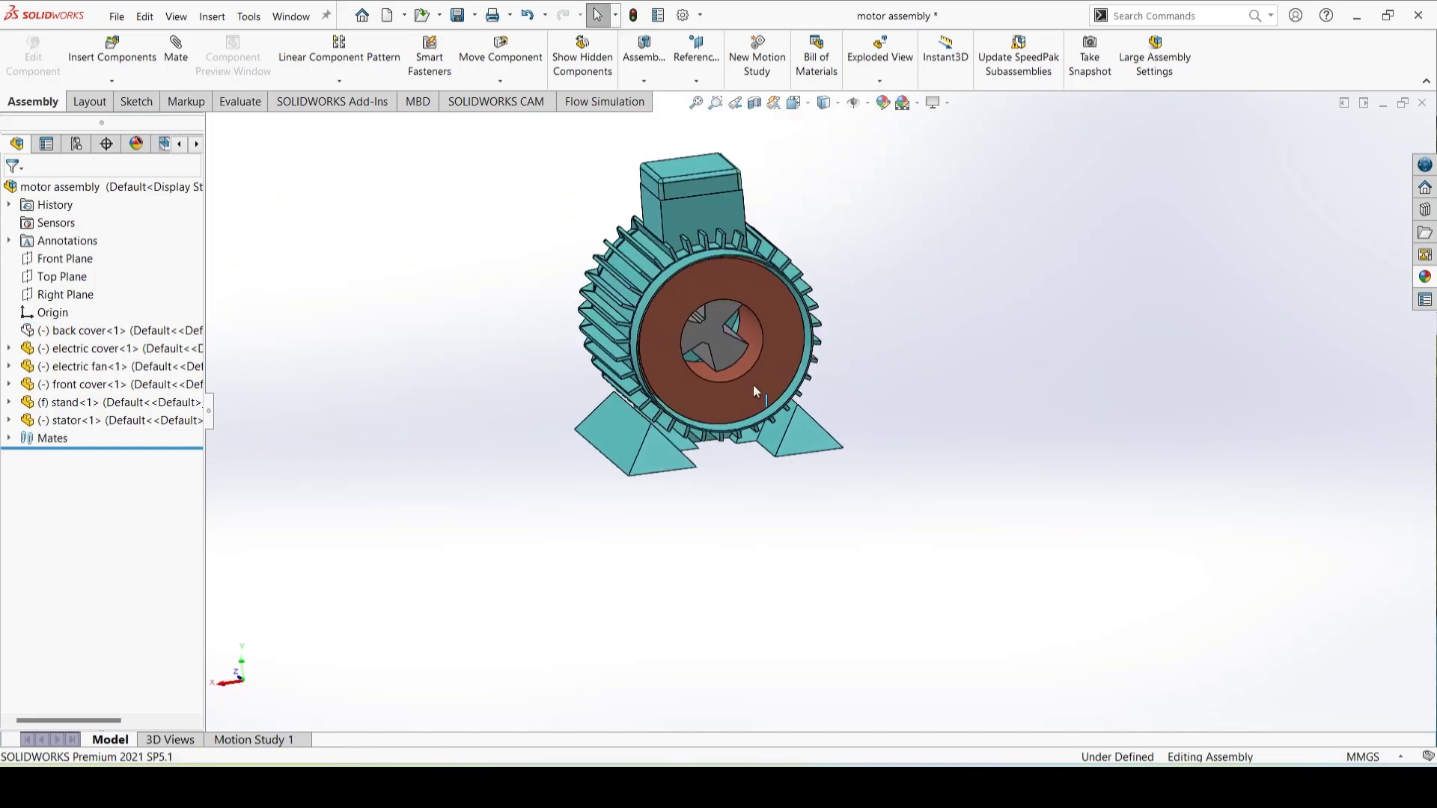
{"action": "left_click", "coordinate": [720, 337]}
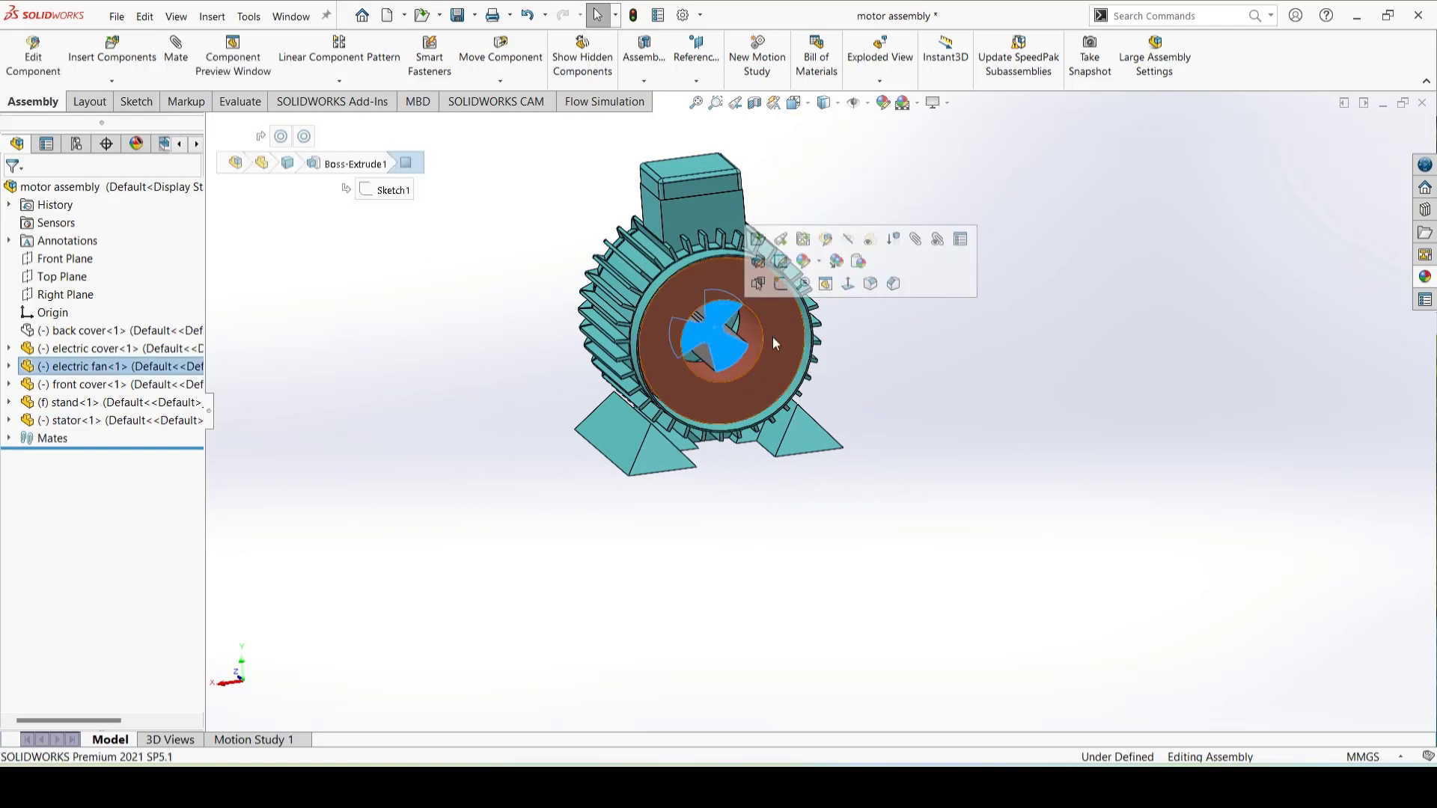
{"action": "left_click", "coordinate": [176, 54]}
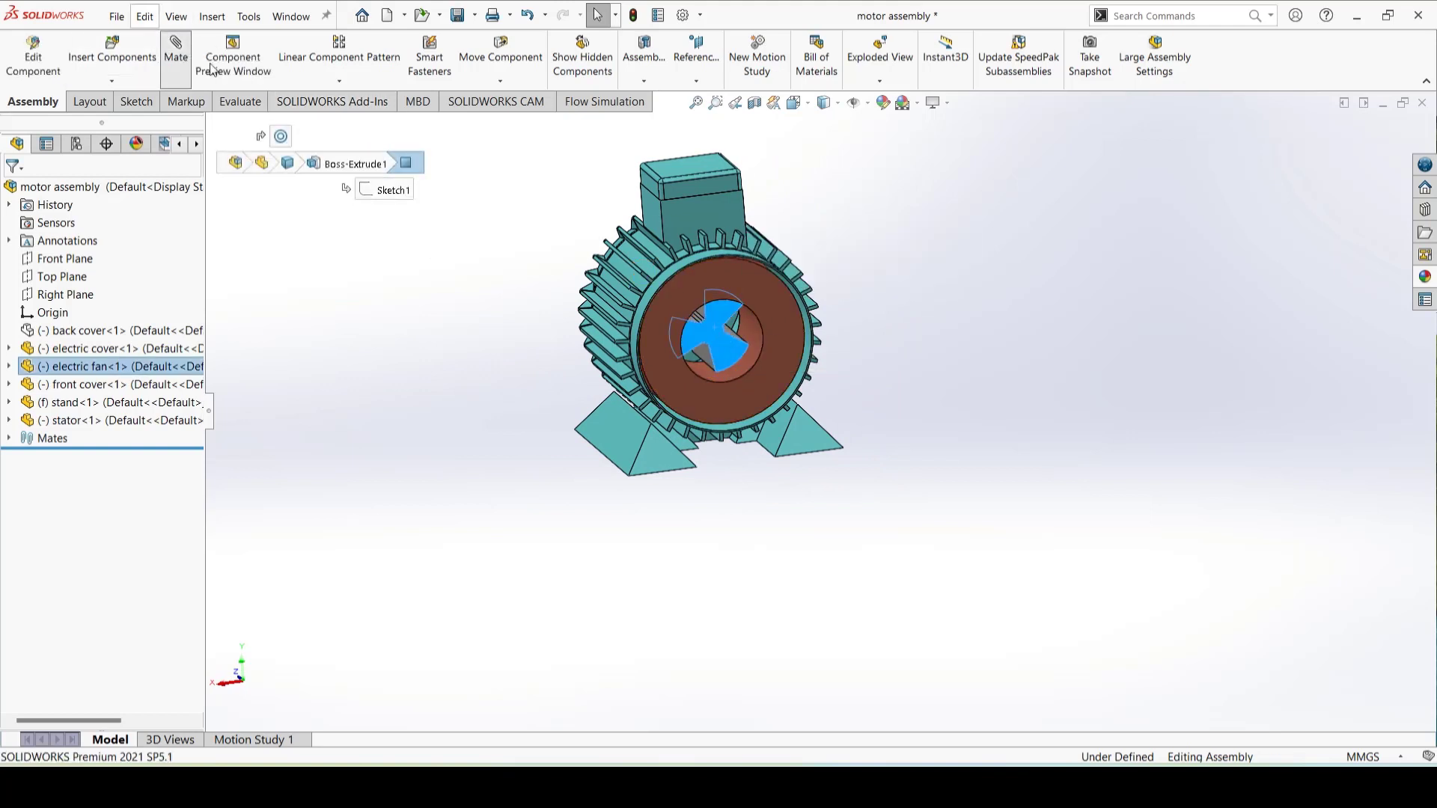
{"action": "left_click", "coordinate": [787, 348]}
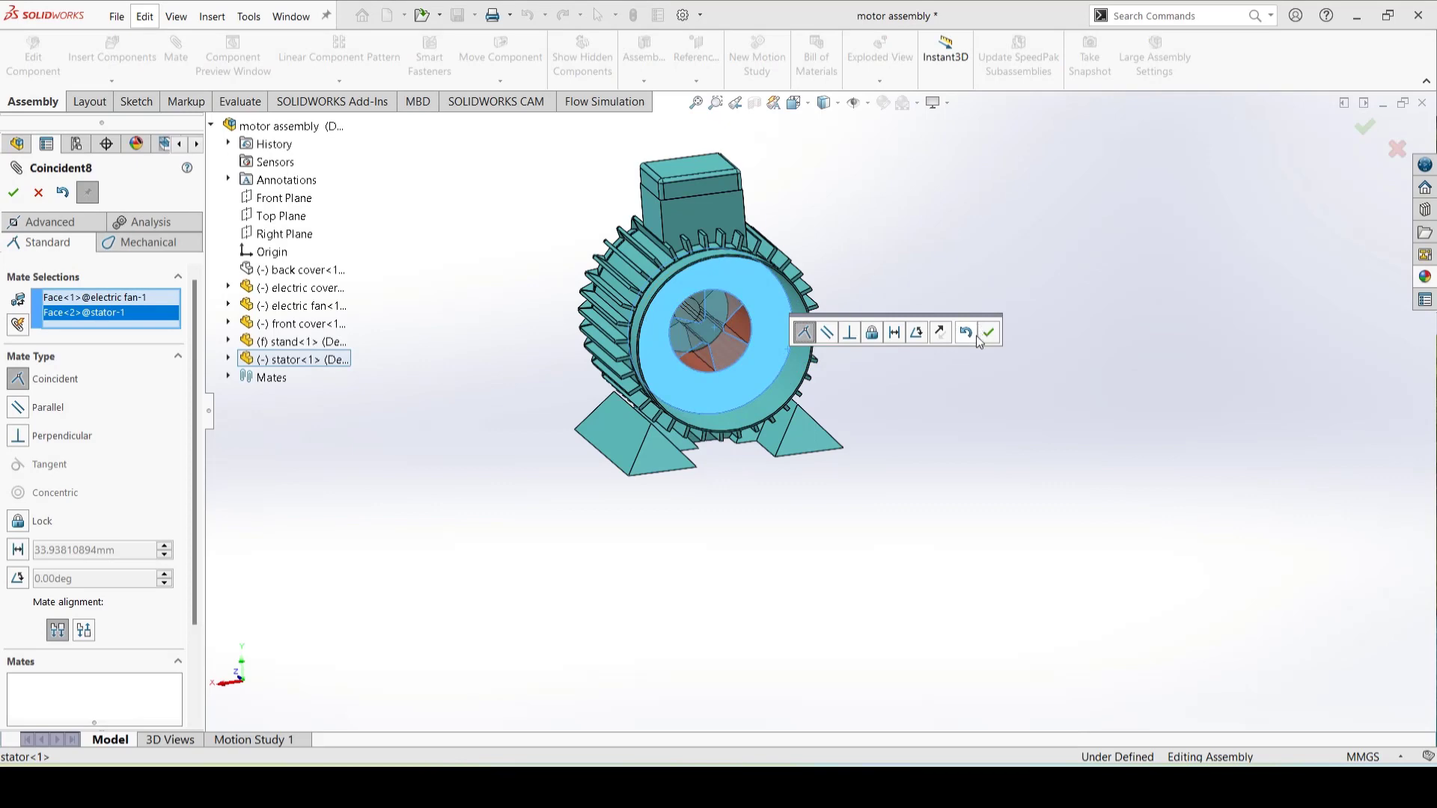
{"action": "left_click", "coordinate": [988, 333]}
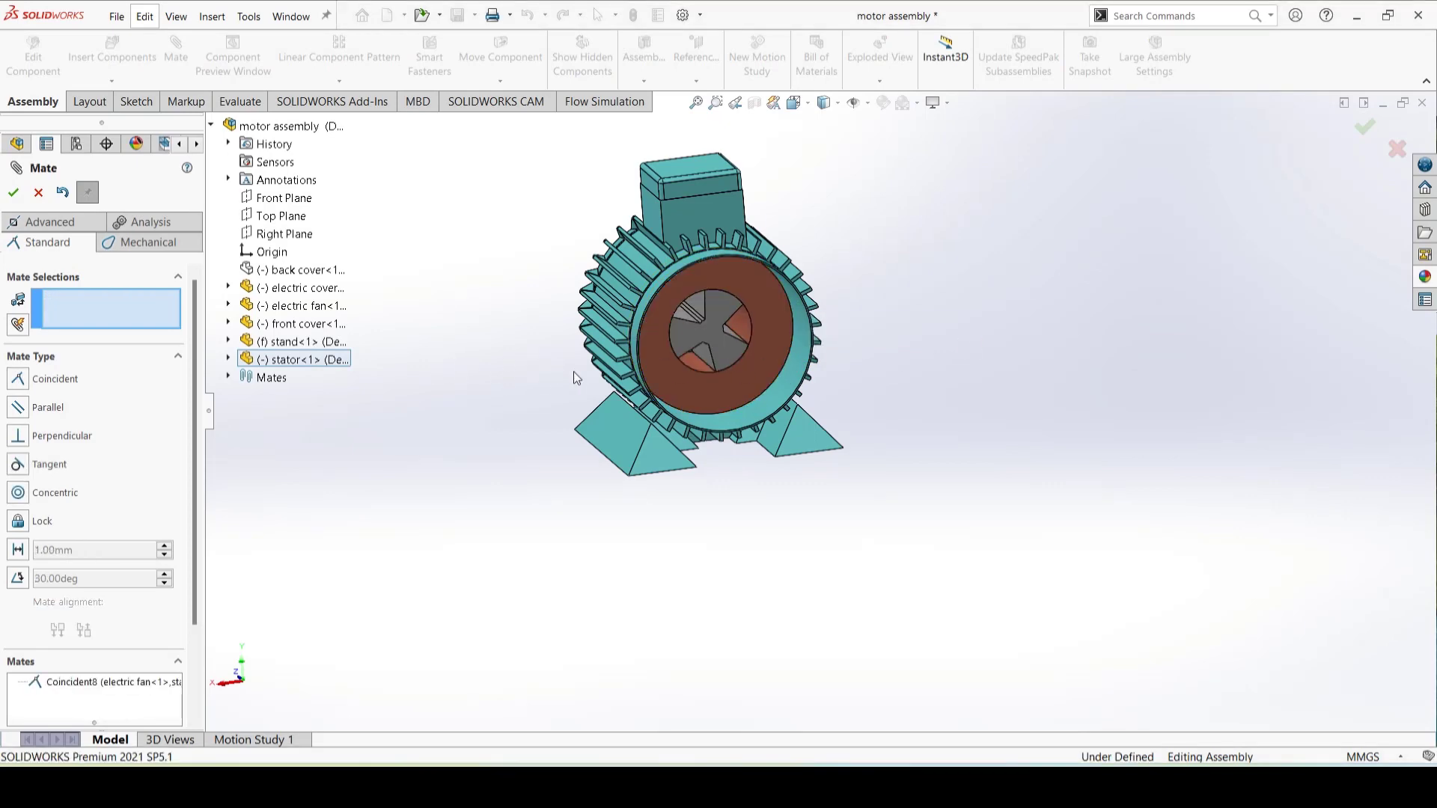
Step: Show the hidden back cover again at the rear of the motor
{"action": "middle_click_drag", "start_coordinate": [490, 353], "coordinate": [588, 506]}
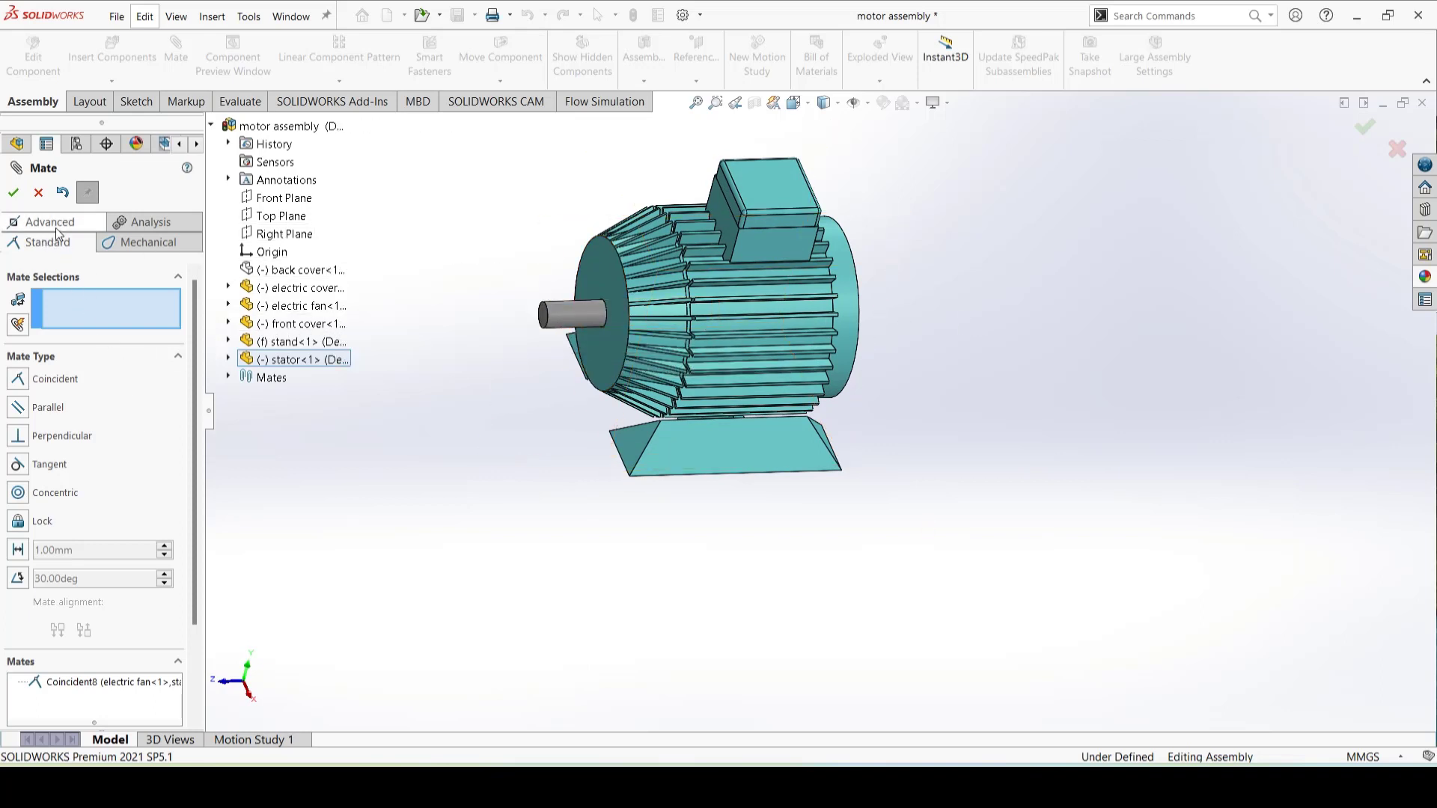
{"action": "right_click", "coordinate": [299, 359]}
{"action": "left_click", "coordinate": [260, 449]}
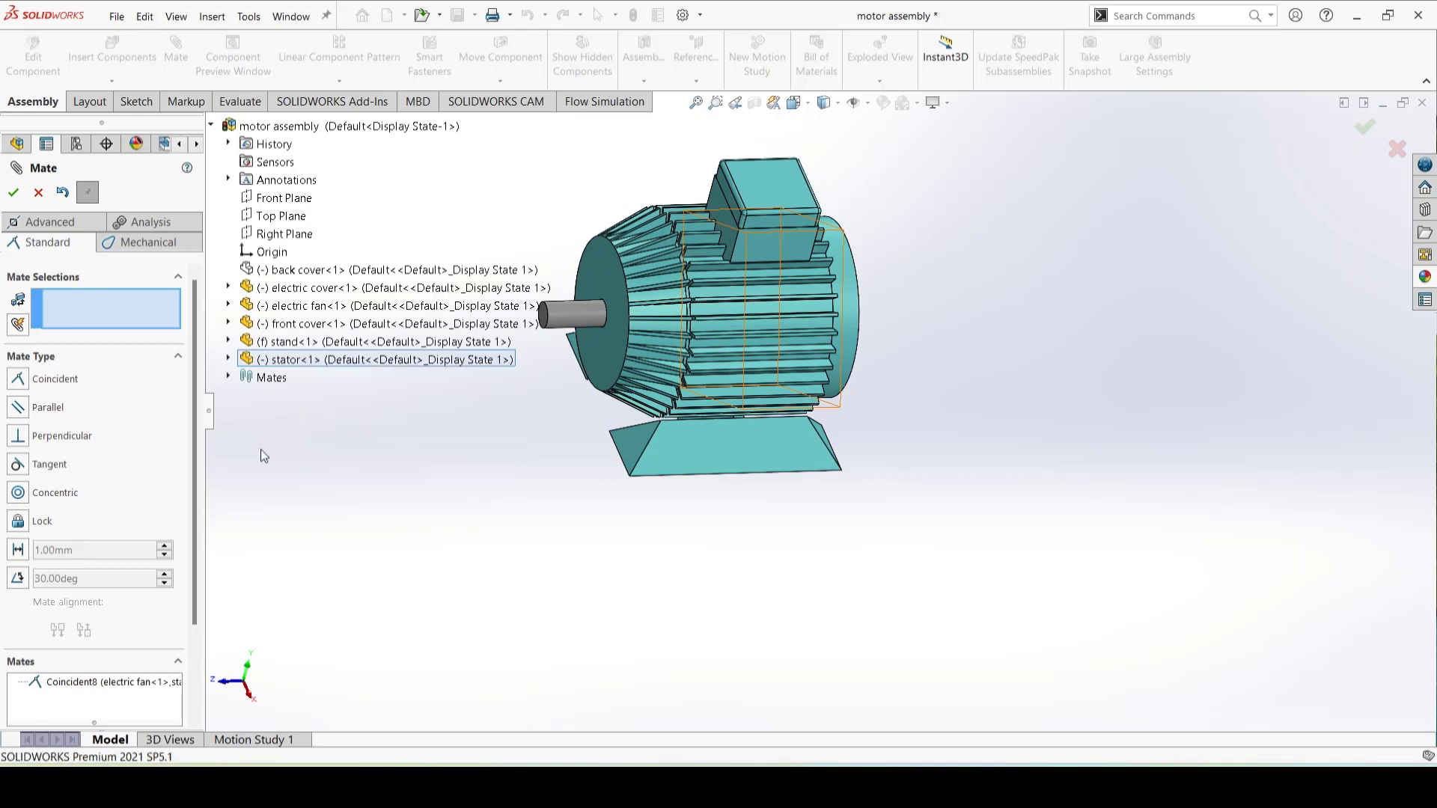
{"action": "right_click", "coordinate": [291, 269]}
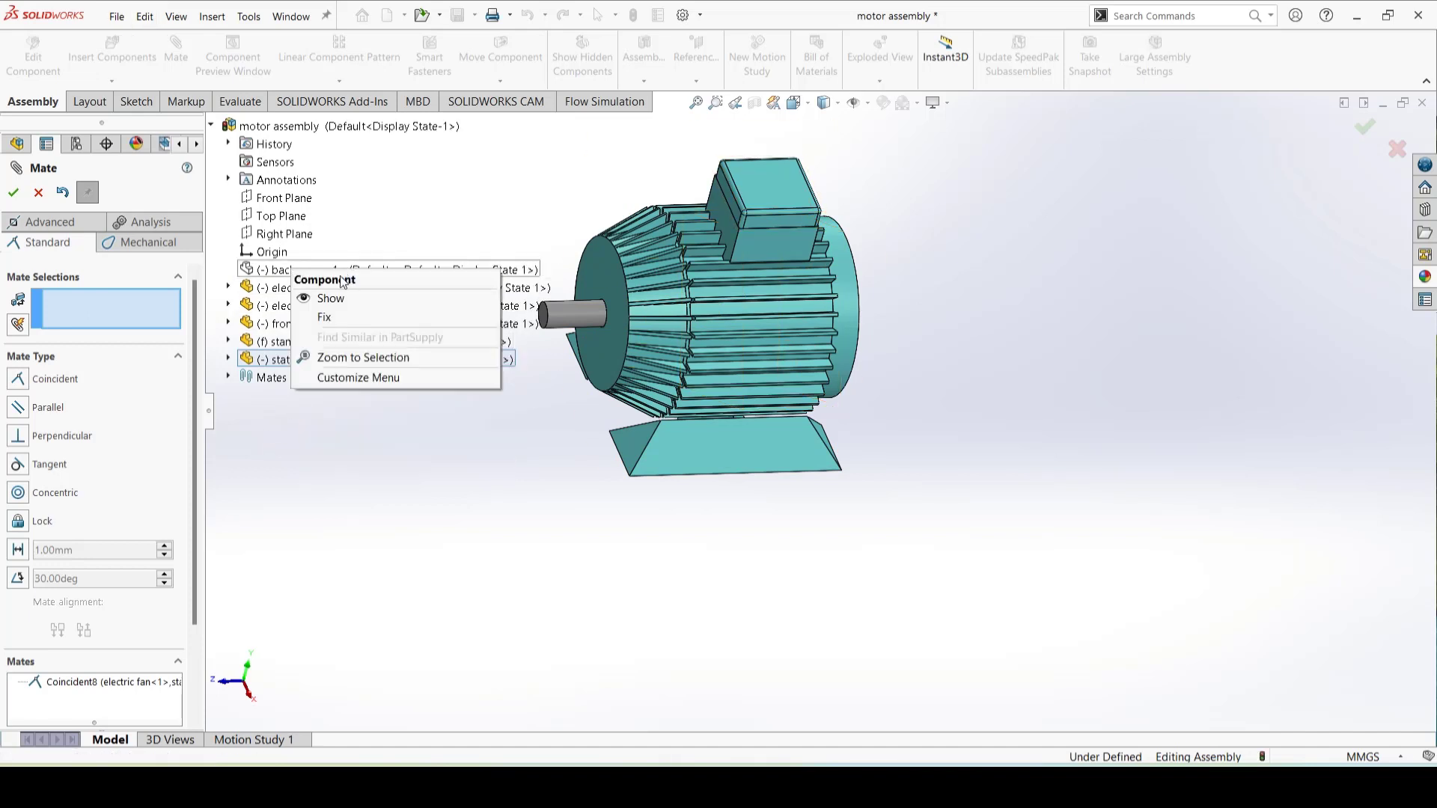
{"action": "left_click", "coordinate": [330, 297]}
{"action": "scroll", "coordinate": [920, 402], "scroll_direction": "down", "scroll_amount": 2}
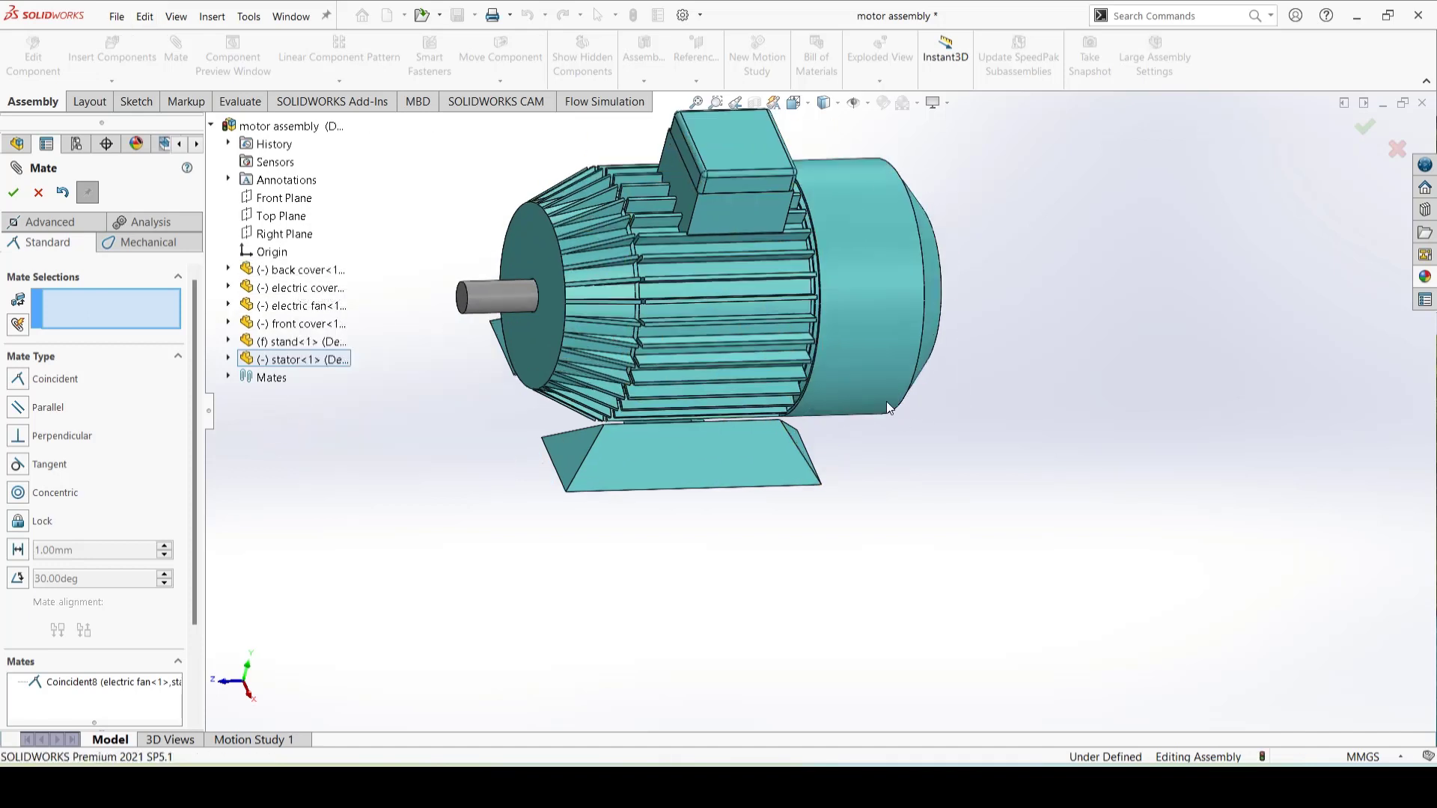
Step: Examine the back cover's vent grille and how the stator and fan sit behind it
{"action": "scroll", "coordinate": [874, 402], "scroll_direction": "down", "scroll_amount": 3}
{"action": "scroll", "coordinate": [872, 402], "scroll_direction": "up", "scroll_amount": 5}
{"action": "middle_click_drag", "start_coordinate": [993, 377], "coordinate": [779, 446]}
{"action": "scroll", "coordinate": [777, 365], "scroll_direction": "down", "scroll_amount": 5}
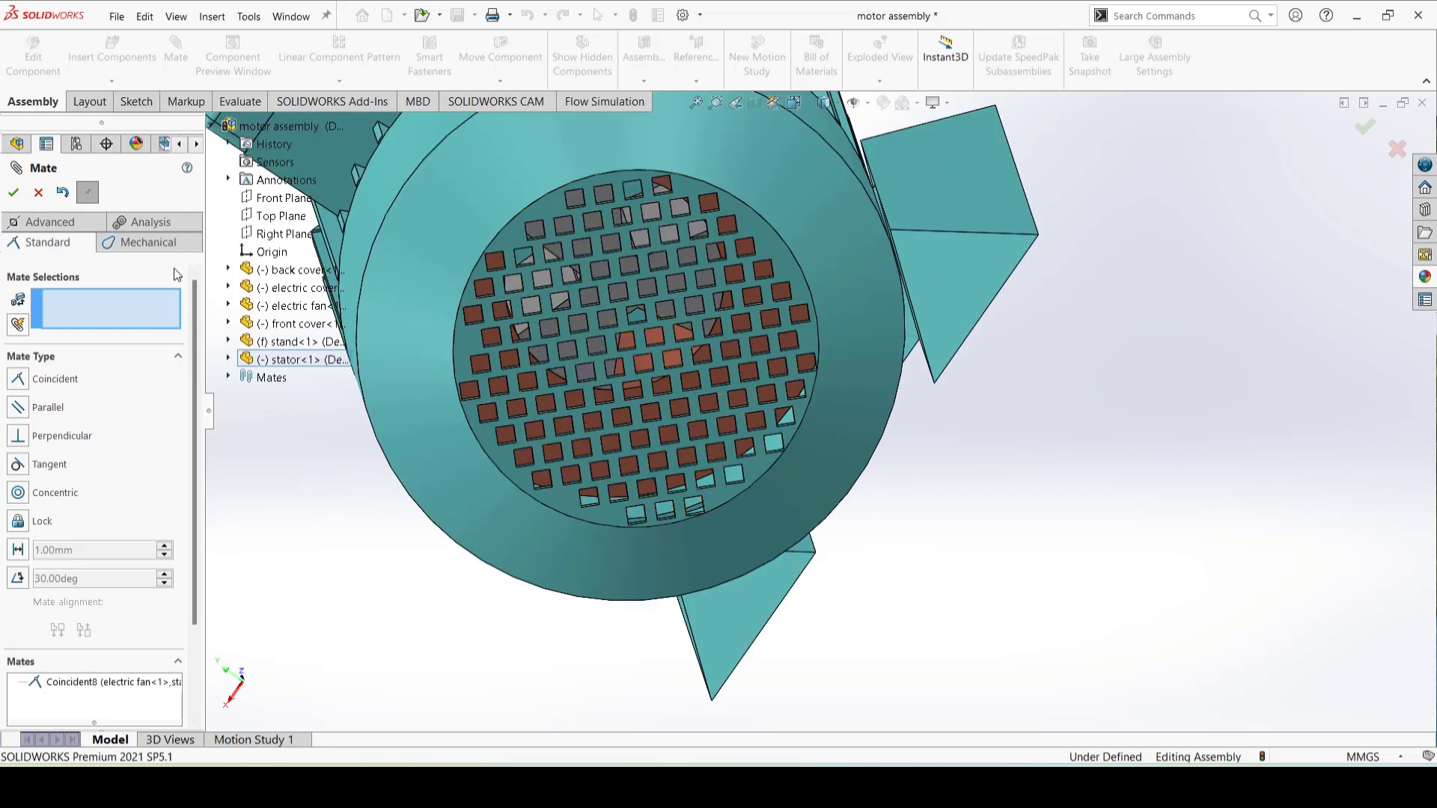
{"action": "scroll", "coordinate": [460, 396], "scroll_direction": "up", "scroll_amount": 3}
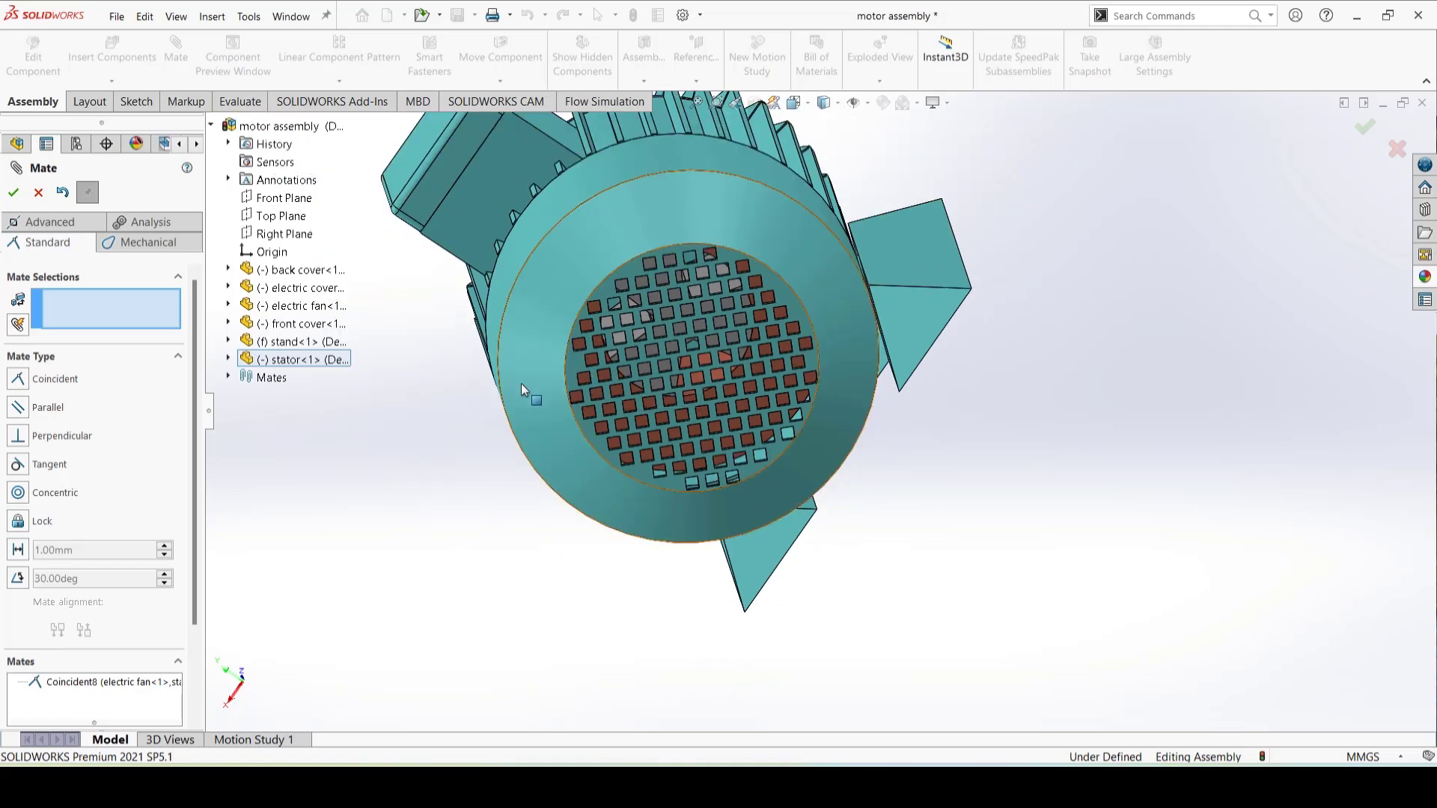
{"action": "middle_click_drag", "start_coordinate": [562, 397], "coordinate": [537, 402]}
{"action": "mouse_move", "coordinate": [604, 386]}
{"action": "middle_mouse_down"}
{"action": "mouse_move", "coordinate": [546, 385]}
{"action": "mouse_move", "coordinate": [589, 397]}
{"action": "mouse_move", "coordinate": [612, 364]}
{"action": "middle_mouse_up"}
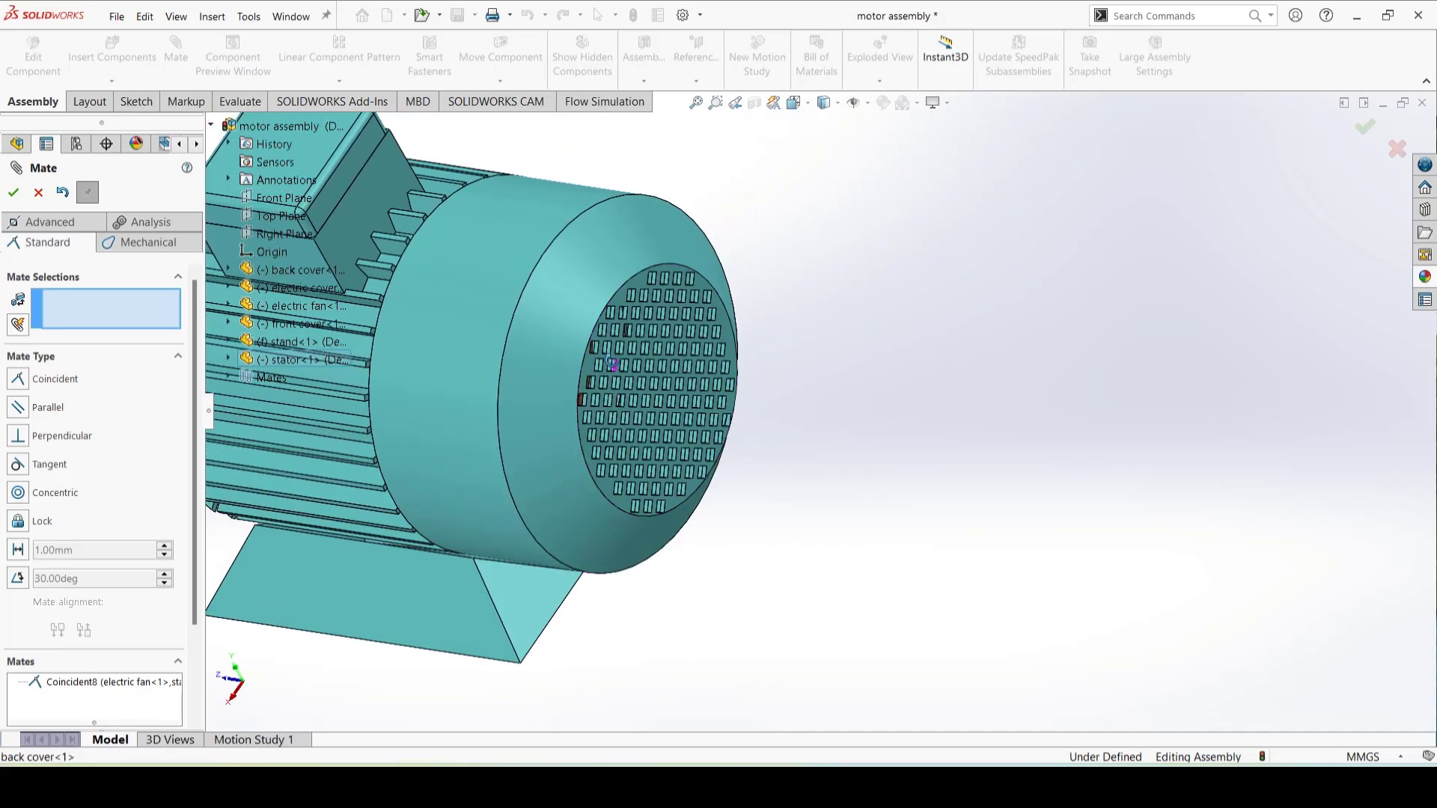
Step: Leave the Mate command, shift the back cover slightly and list the assembly's mates
{"action": "left_click", "coordinate": [35, 194]}
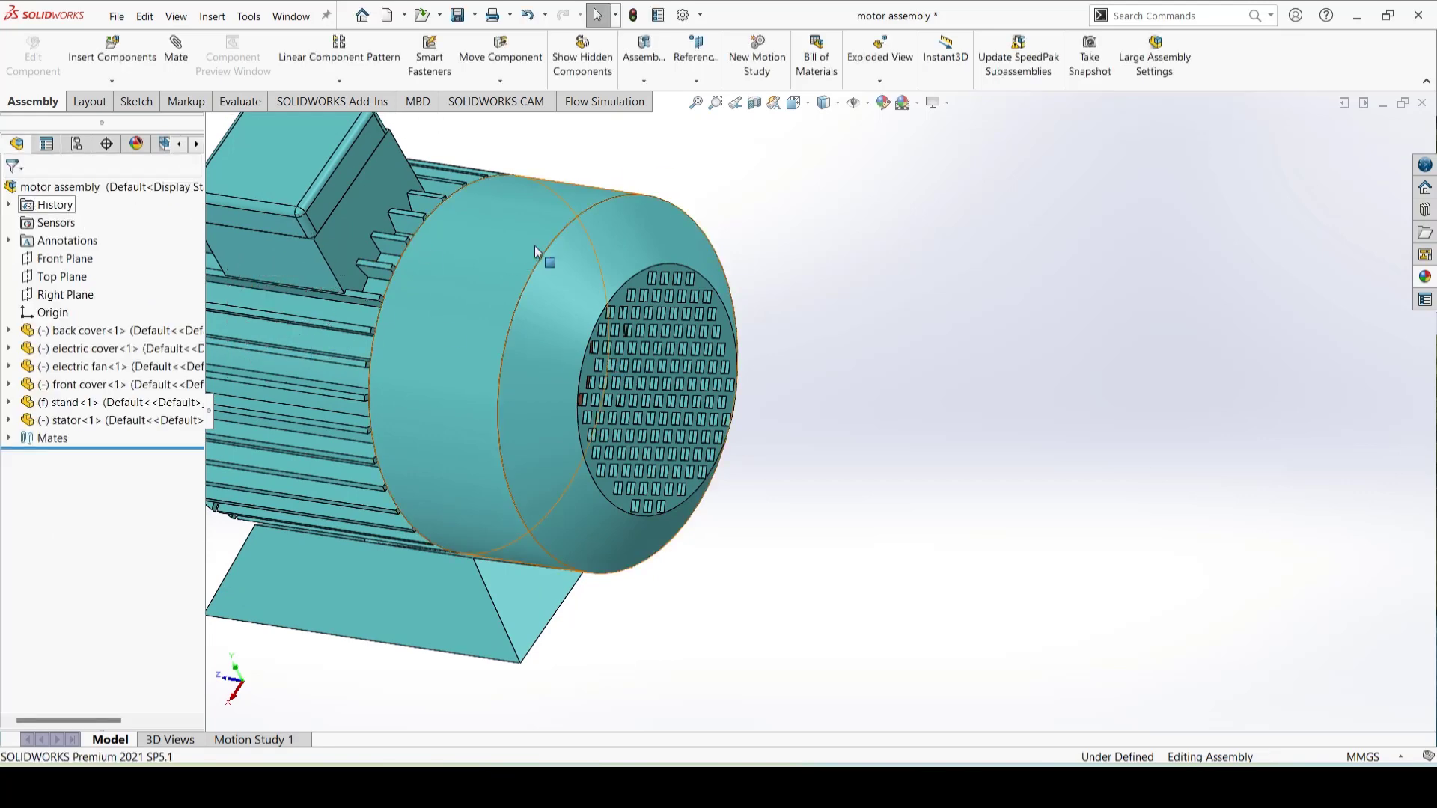
{"action": "mouse_move", "coordinate": [494, 373]}
{"action": "left_mouse_down"}
{"action": "mouse_move", "coordinate": [542, 377]}
{"action": "mouse_move", "coordinate": [485, 371]}
{"action": "left_mouse_up"}
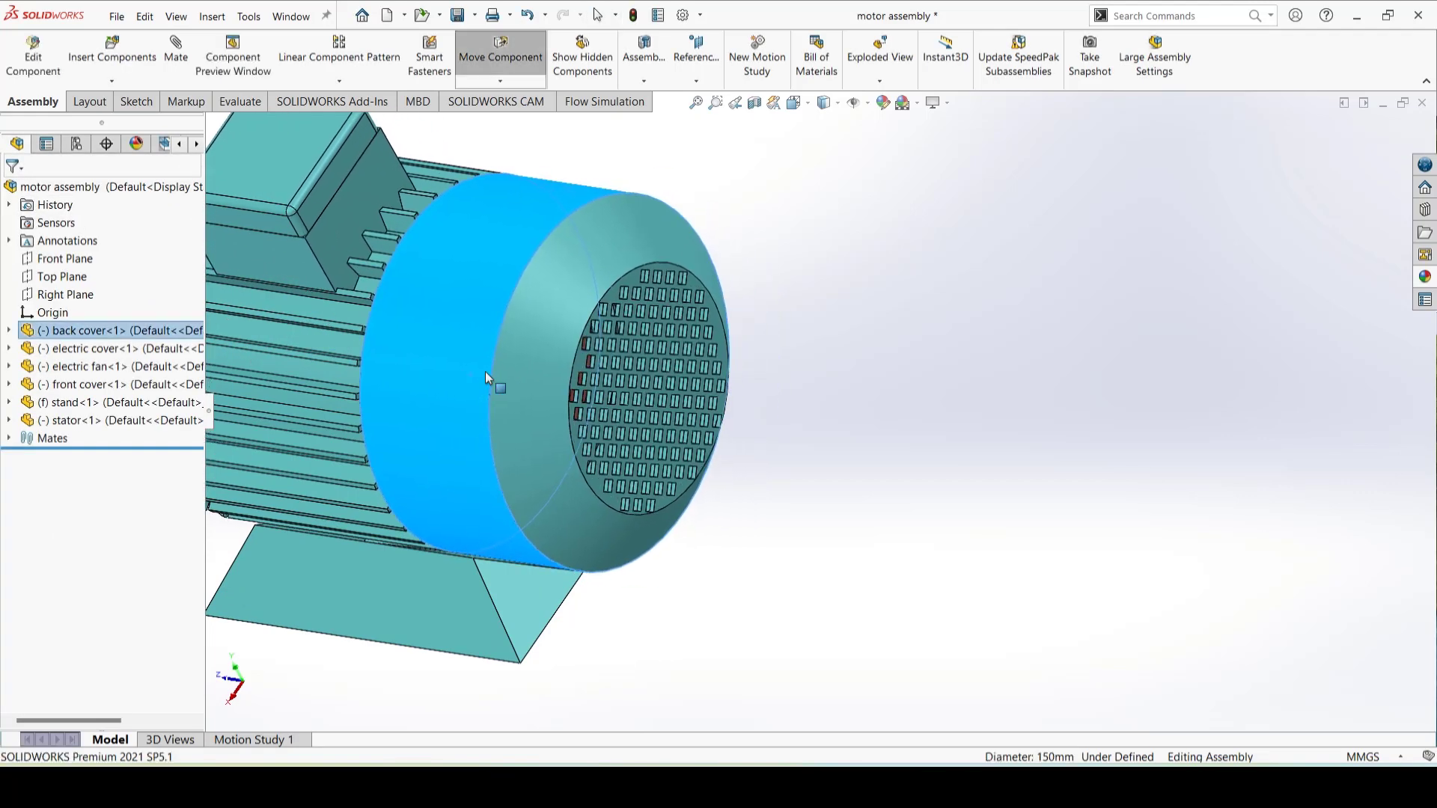
{"action": "left_click", "coordinate": [821, 439]}
{"action": "scroll", "coordinate": [718, 484], "scroll_direction": "down", "scroll_amount": 5}
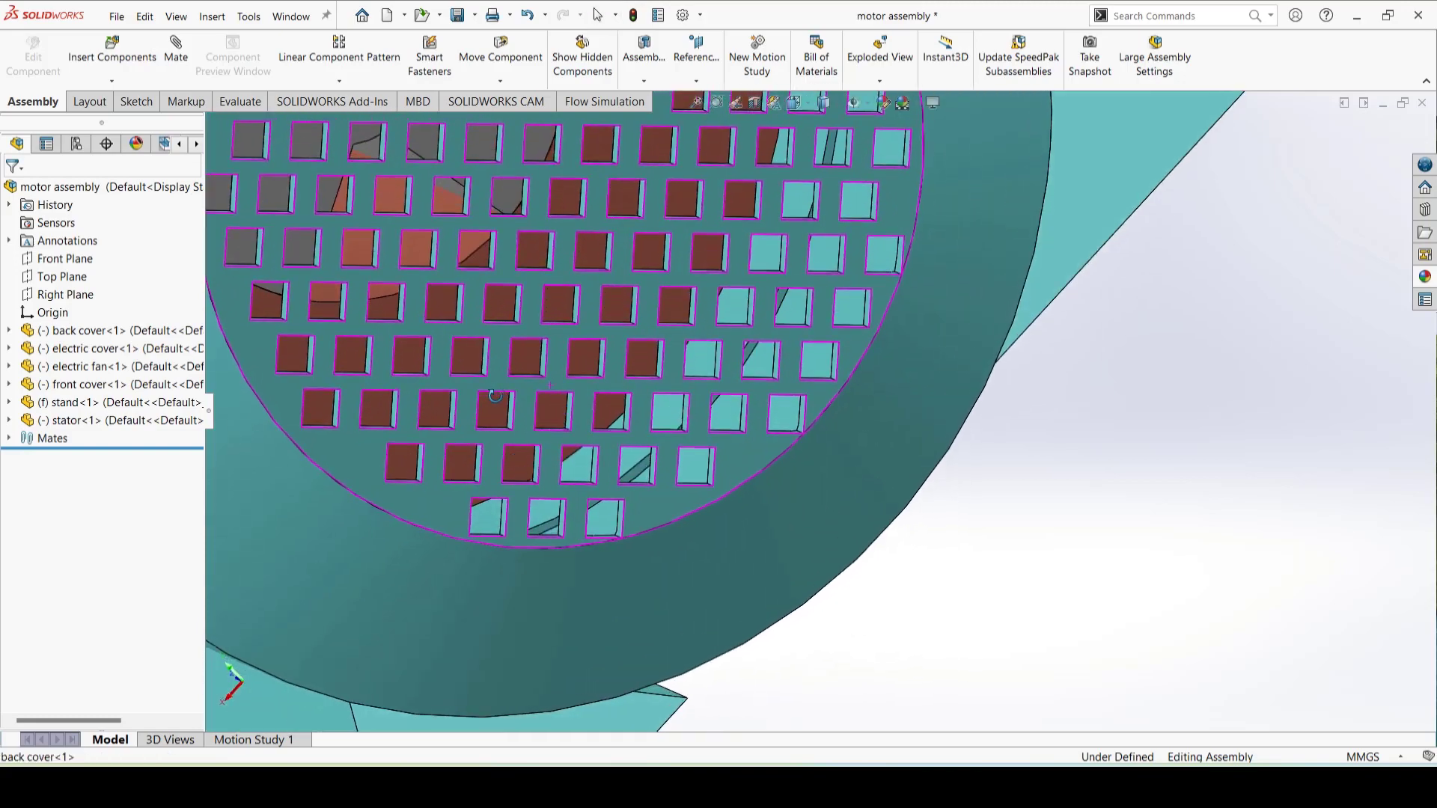
{"action": "scroll", "coordinate": [519, 453], "scroll_direction": "up", "scroll_amount": 8}
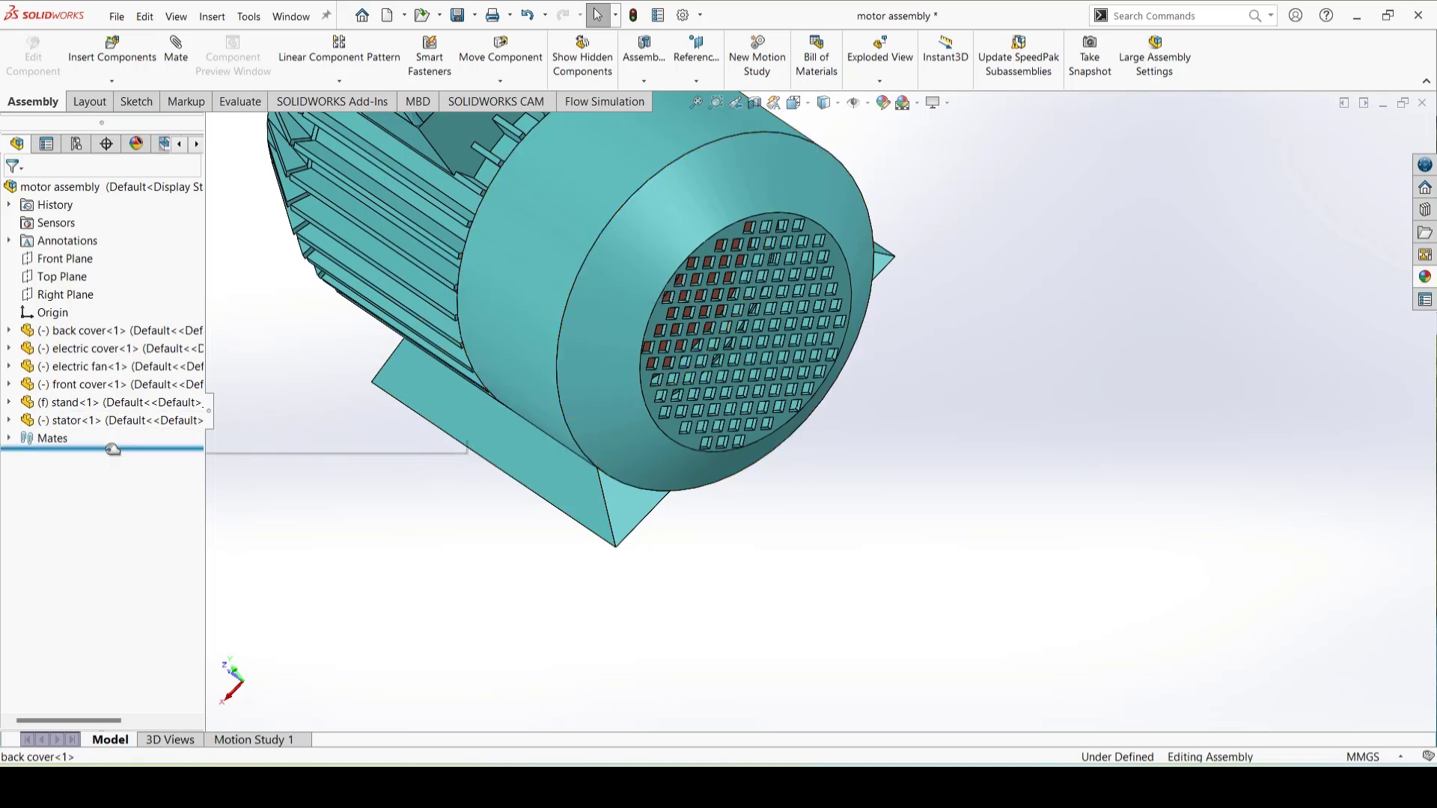
{"action": "left_click", "coordinate": [9, 439]}
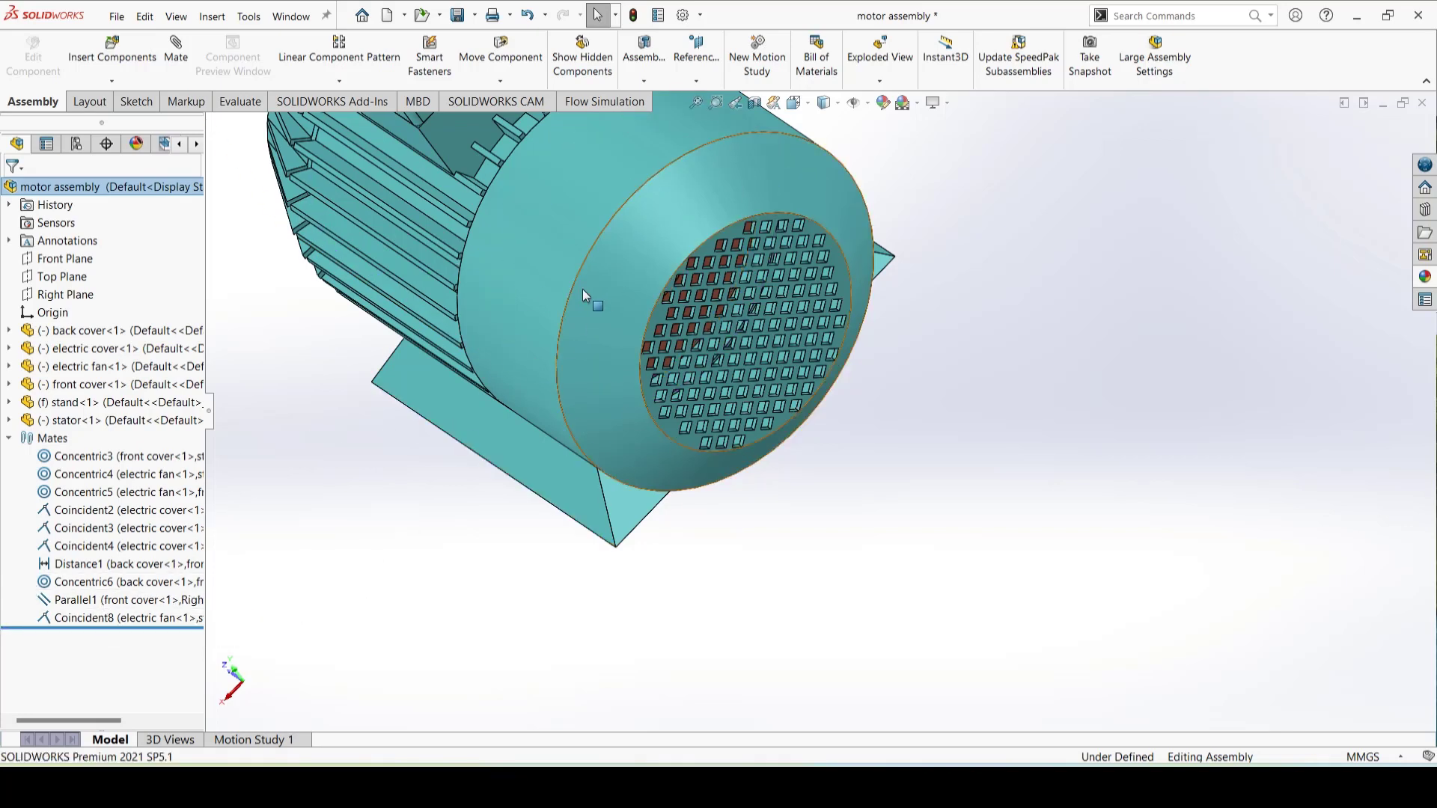
Step: Mate the stator's rear ring face coincident with the front cover's rear rim face, picking both through the back cover's vents
{"action": "scroll", "coordinate": [803, 404], "scroll_direction": "down", "scroll_amount": 5}
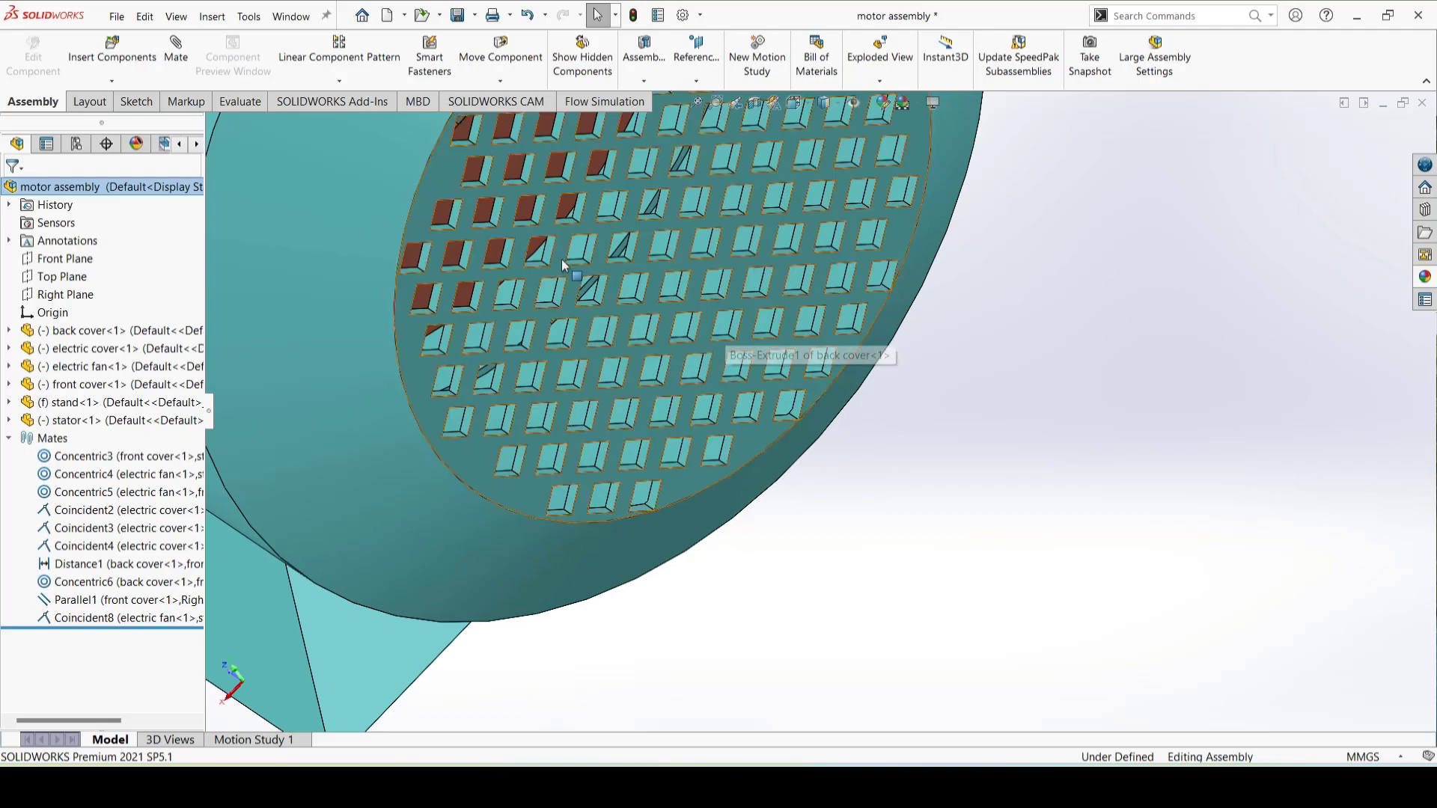
{"action": "middle_click_drag", "start_coordinate": [631, 330], "coordinate": [596, 303]}
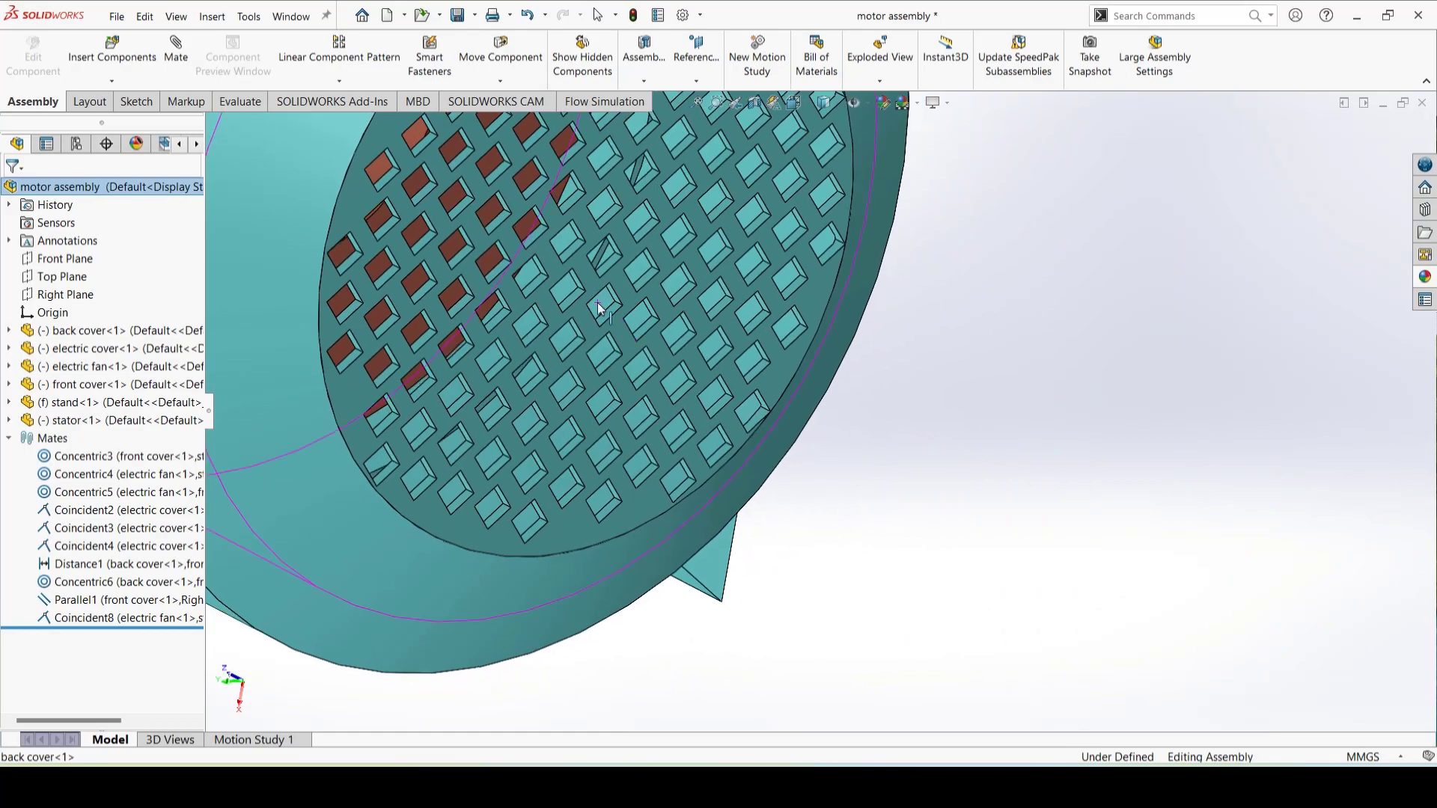
{"action": "scroll", "coordinate": [571, 315], "scroll_direction": "down", "scroll_amount": 5}
{"action": "scroll", "coordinate": [557, 378], "scroll_direction": "up", "scroll_amount": 5}
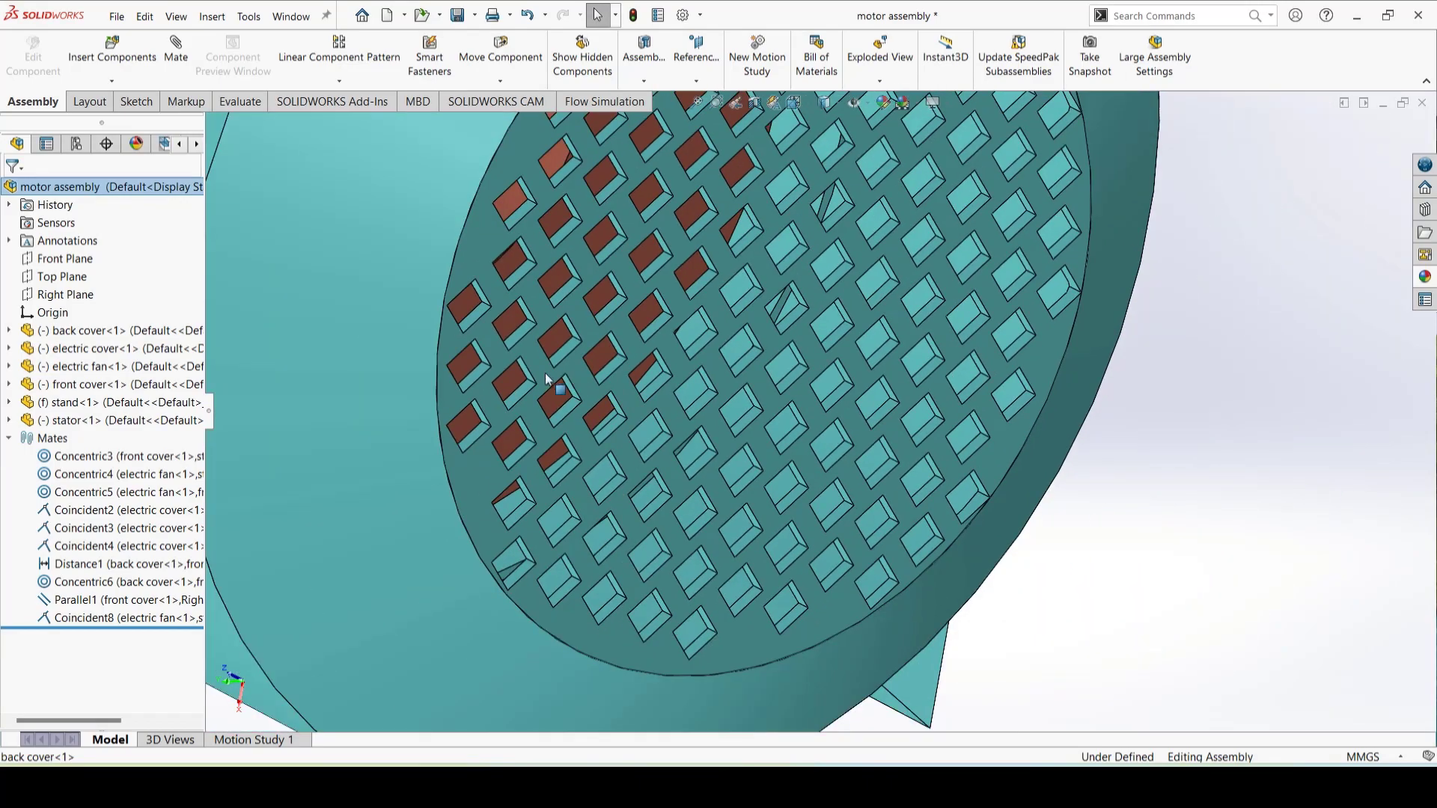
{"action": "middle_click_drag", "start_coordinate": [635, 310], "coordinate": [539, 320]}
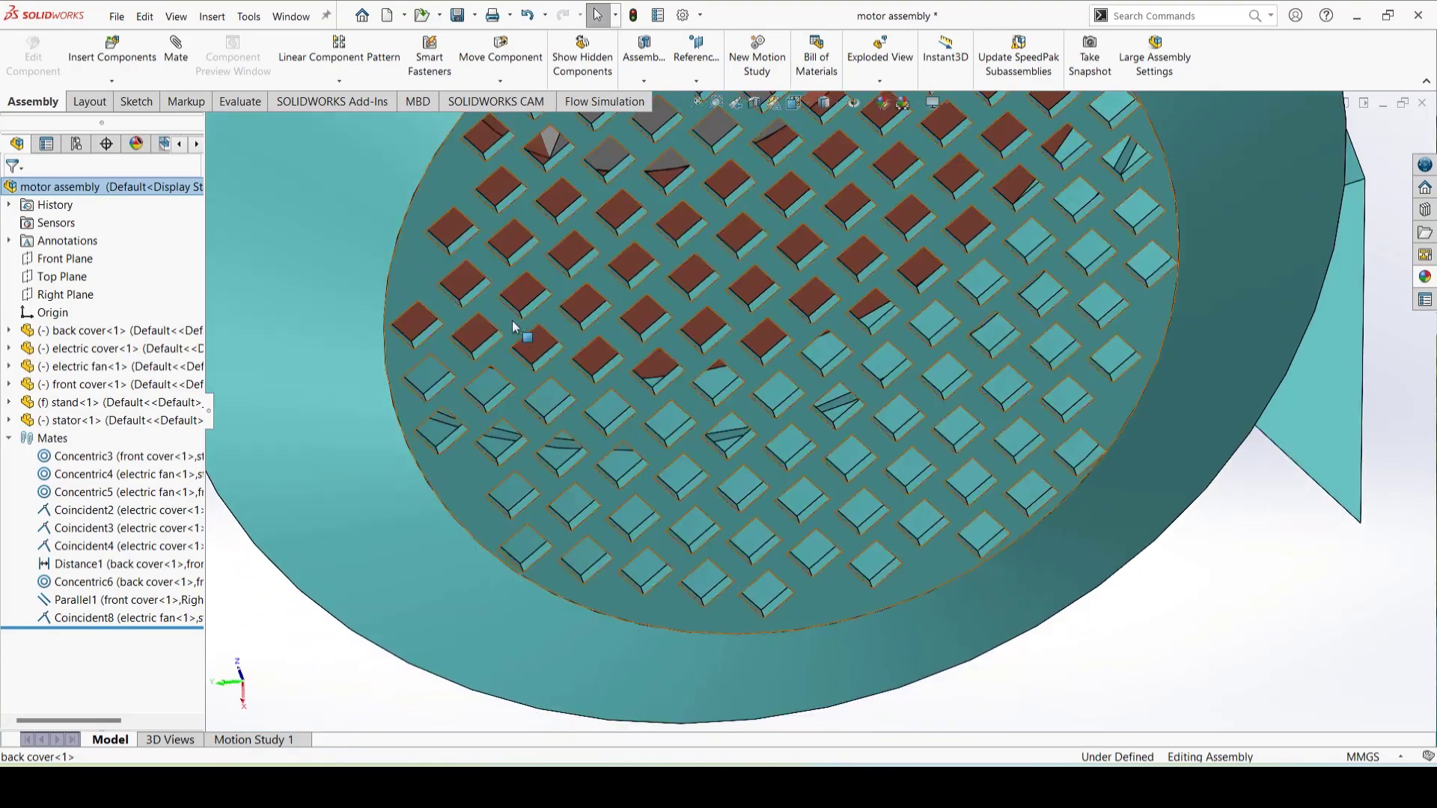
{"action": "left_click", "coordinate": [178, 58]}
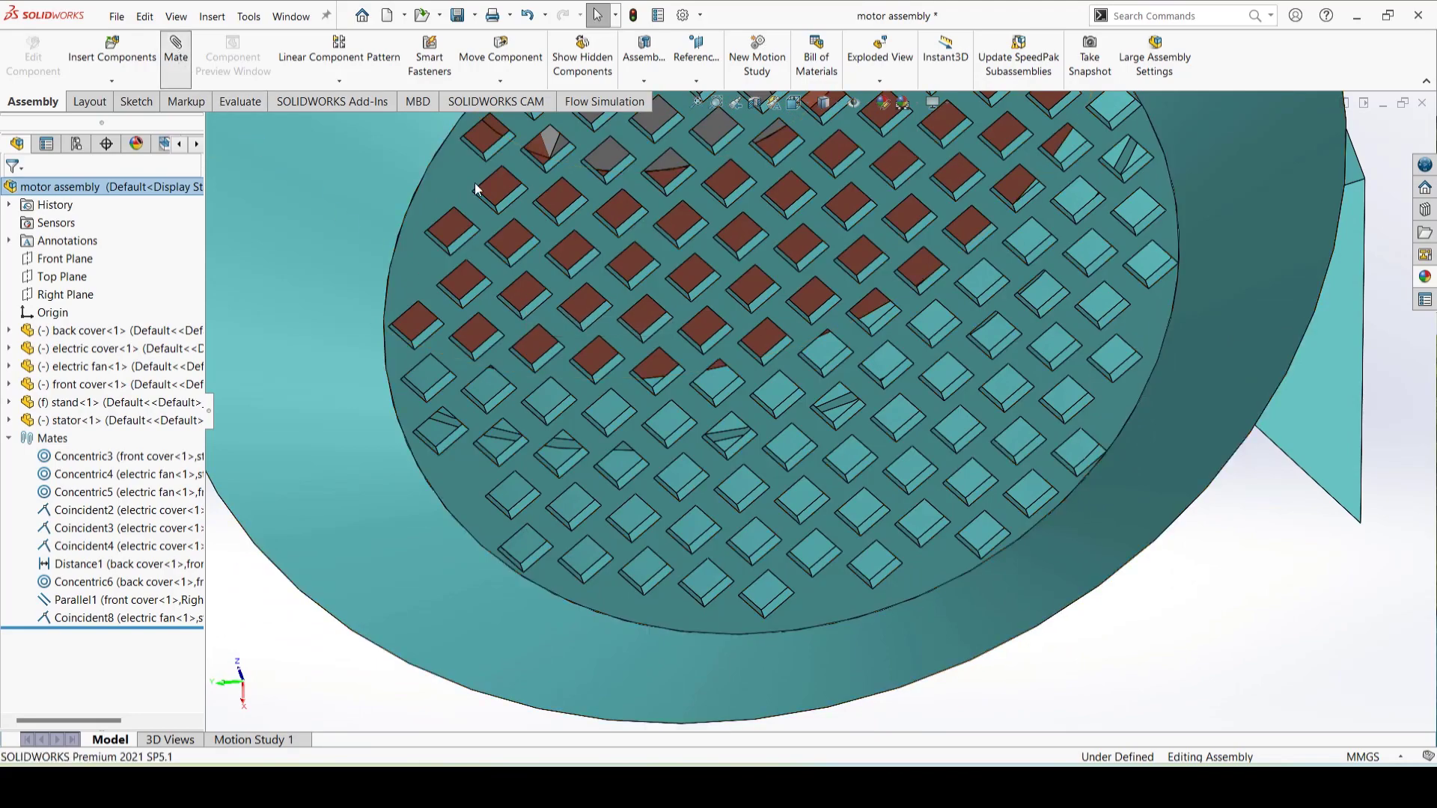
{"action": "left_click", "coordinate": [587, 300]}
{"action": "scroll", "coordinate": [565, 445], "scroll_direction": "down", "scroll_amount": 3}
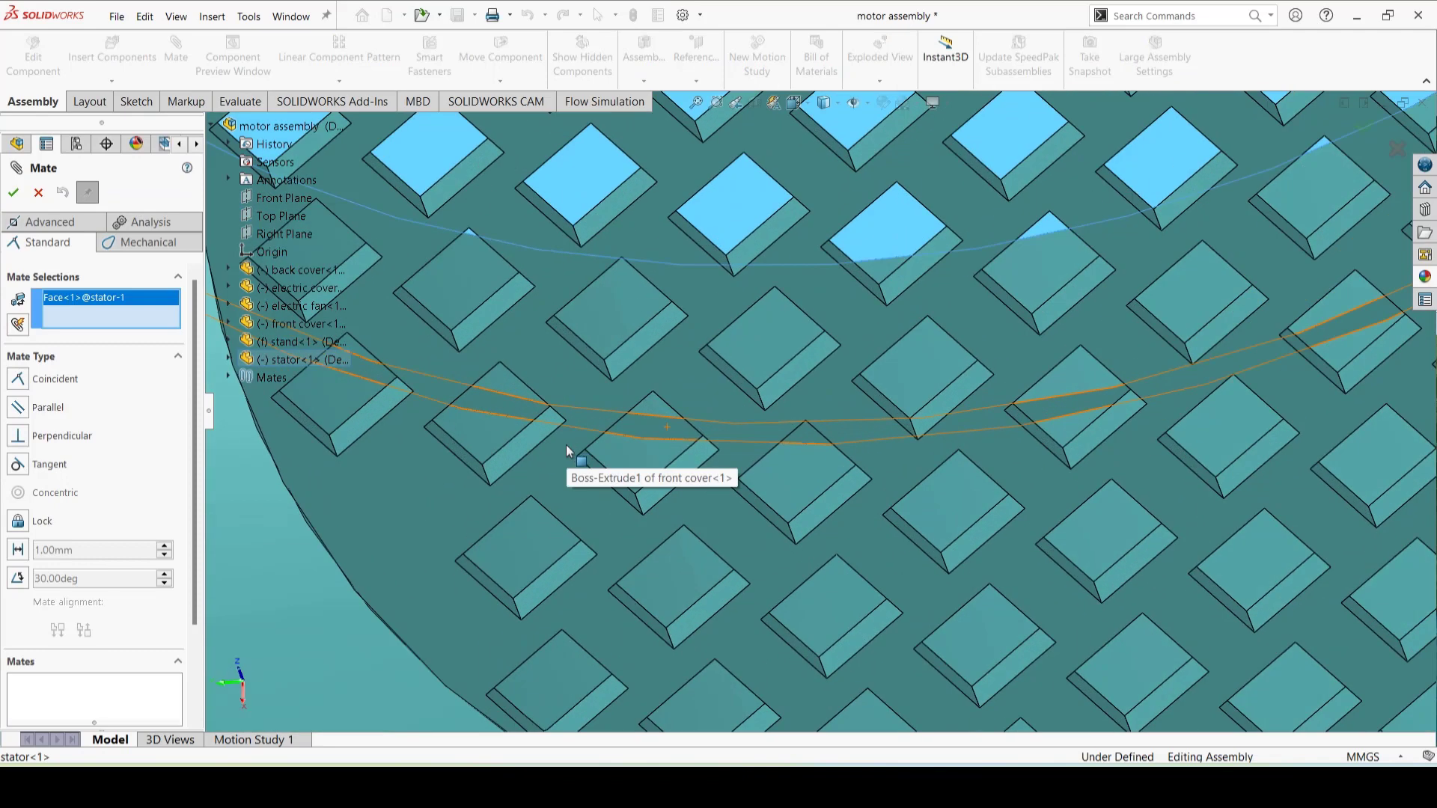
{"action": "left_click", "coordinate": [651, 430]}
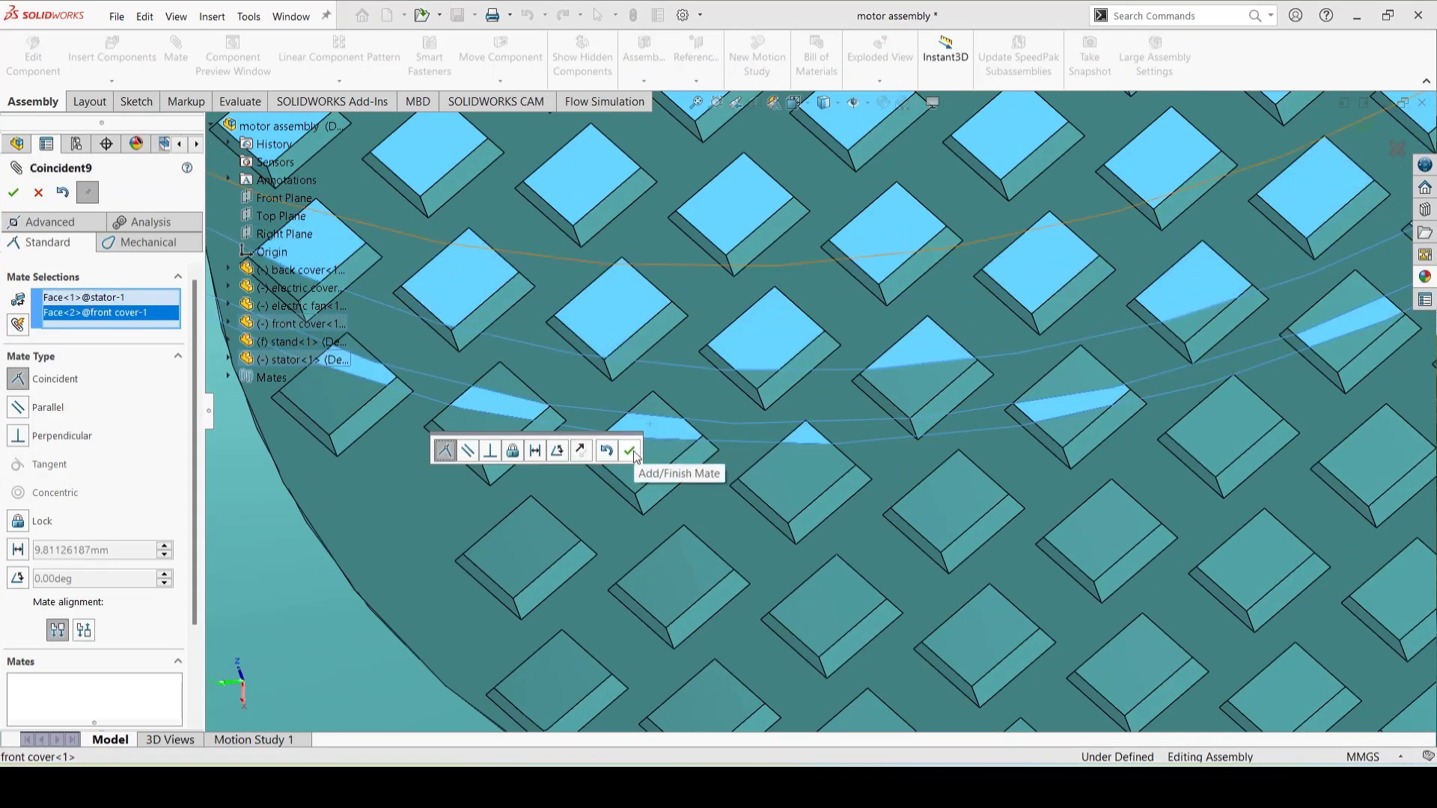
{"action": "left_click", "coordinate": [629, 450]}
Step: Examine the stator and front cover through the vent holes, and check the shaft end of the motor
{"action": "scroll", "coordinate": [816, 322], "scroll_direction": "up", "scroll_amount": 5}
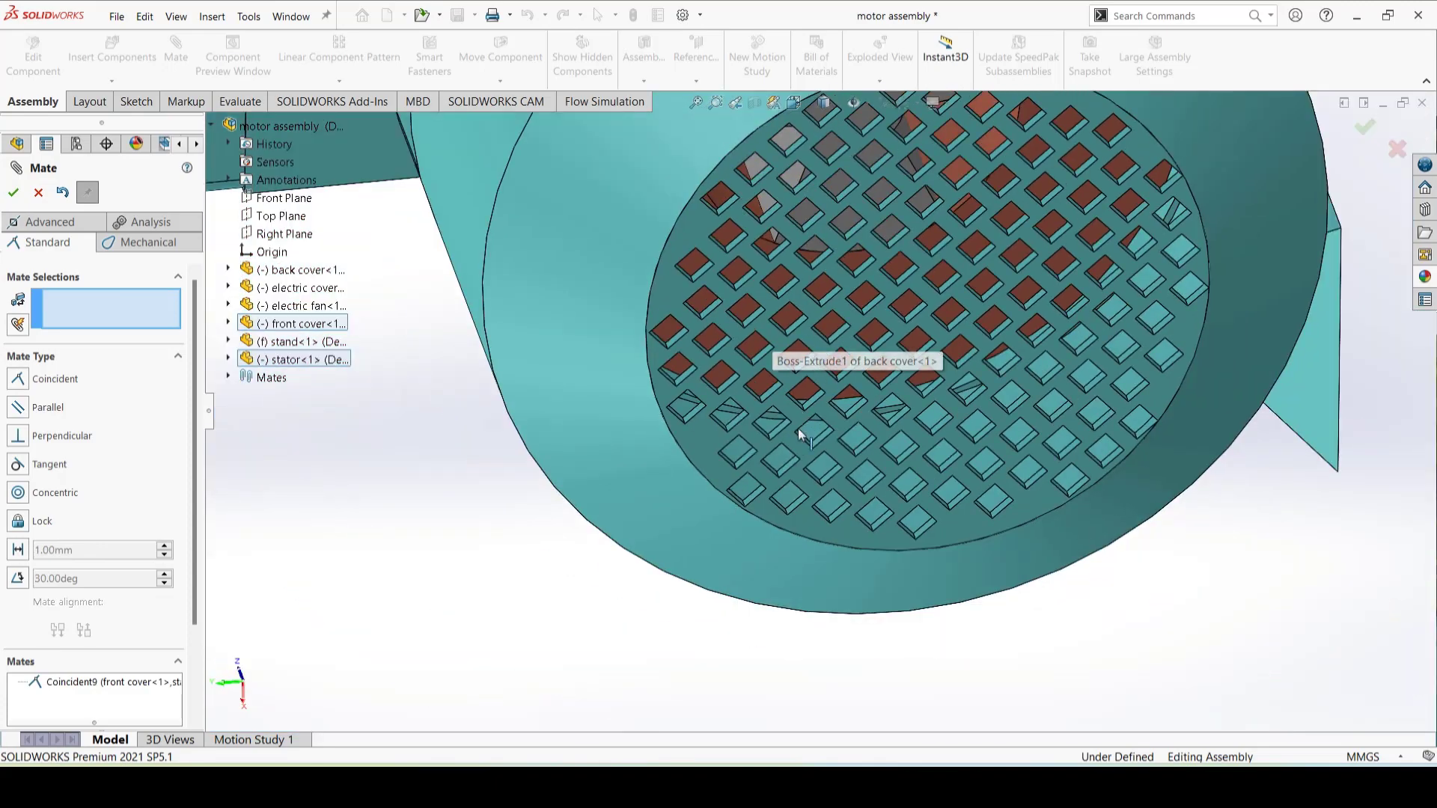
{"action": "middle_click_drag", "start_coordinate": [801, 434], "coordinate": [744, 379]}
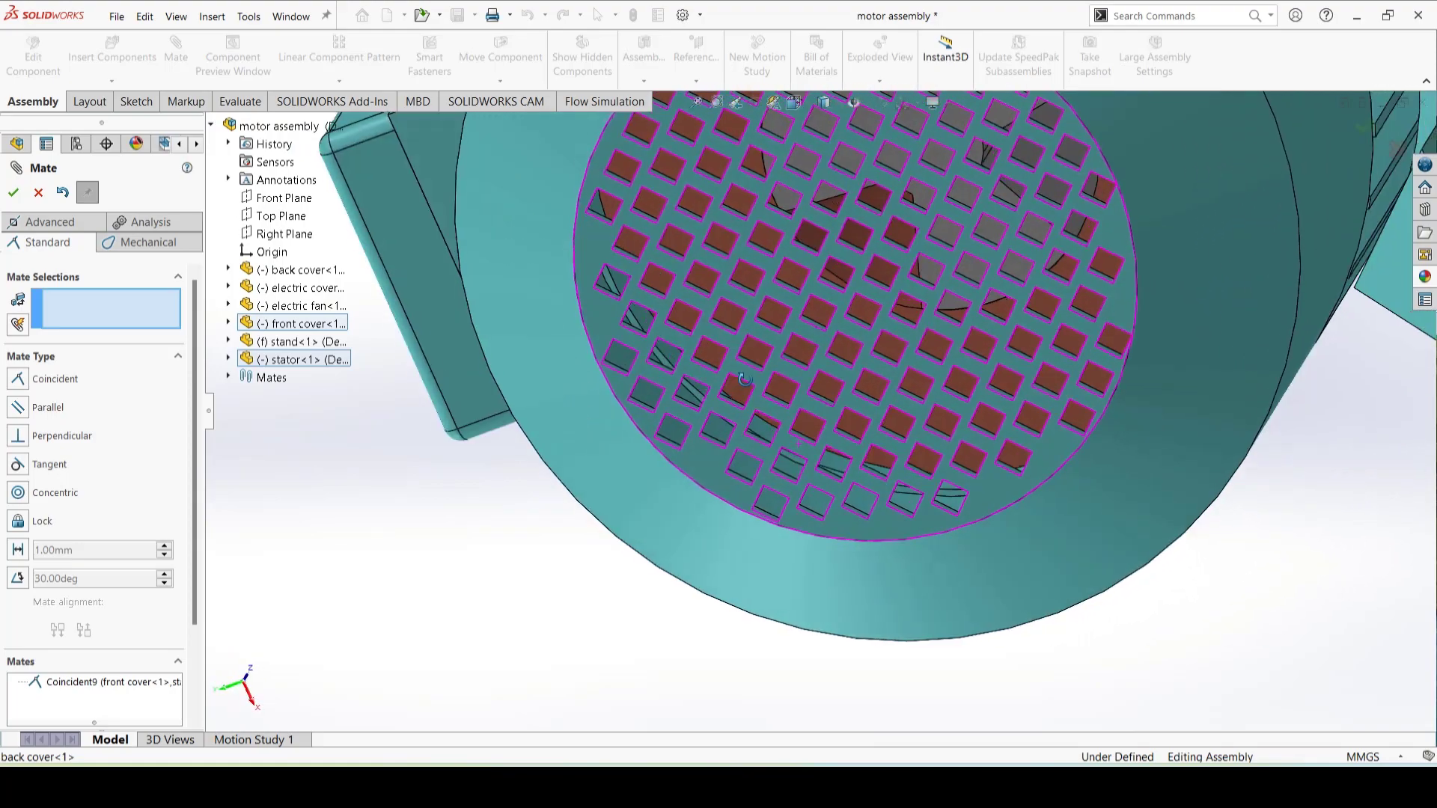
{"action": "scroll", "coordinate": [862, 399], "scroll_direction": "down", "scroll_amount": 5}
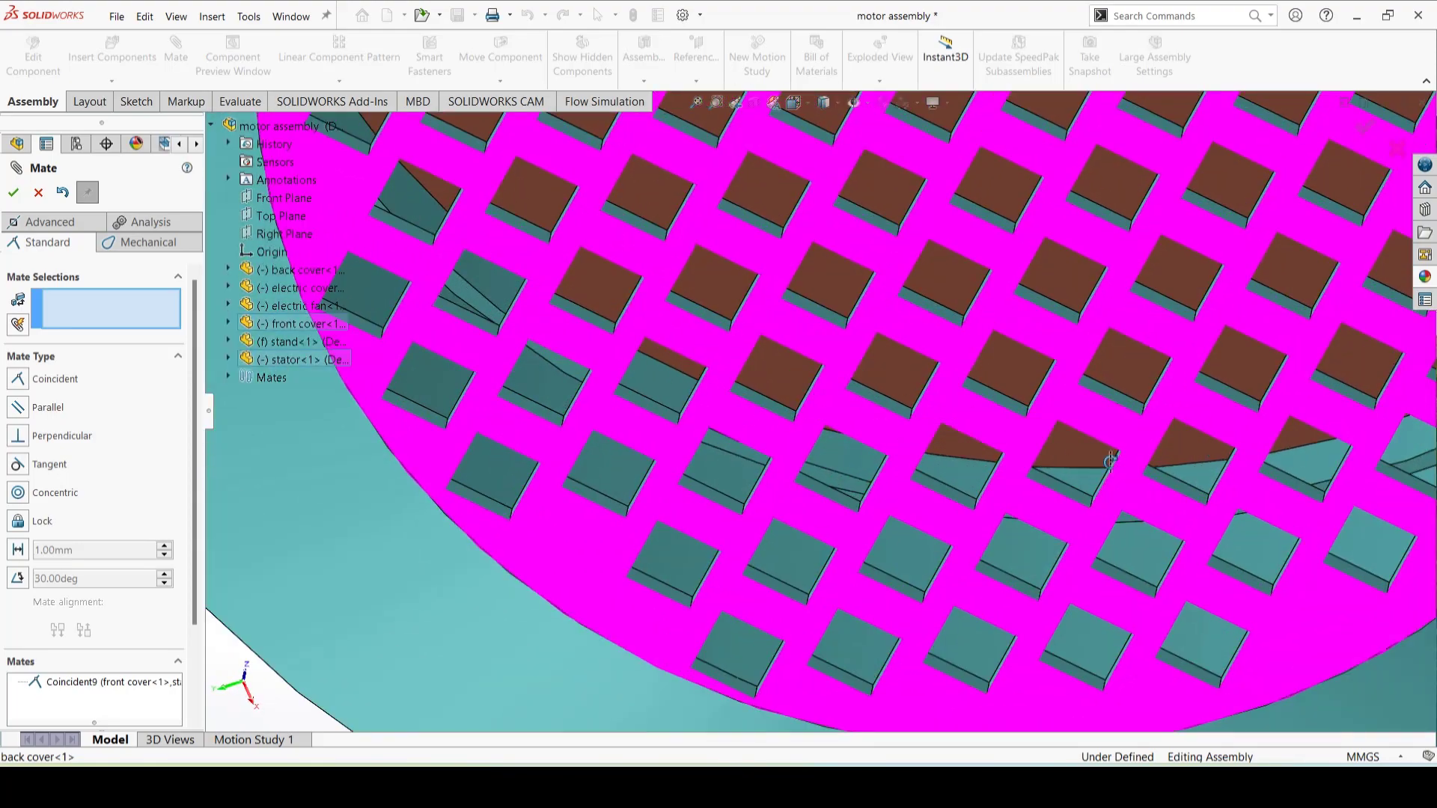
{"action": "scroll", "coordinate": [1110, 461], "scroll_direction": "down", "scroll_amount": 3}
{"action": "scroll", "coordinate": [916, 486], "scroll_direction": "up", "scroll_amount": 8}
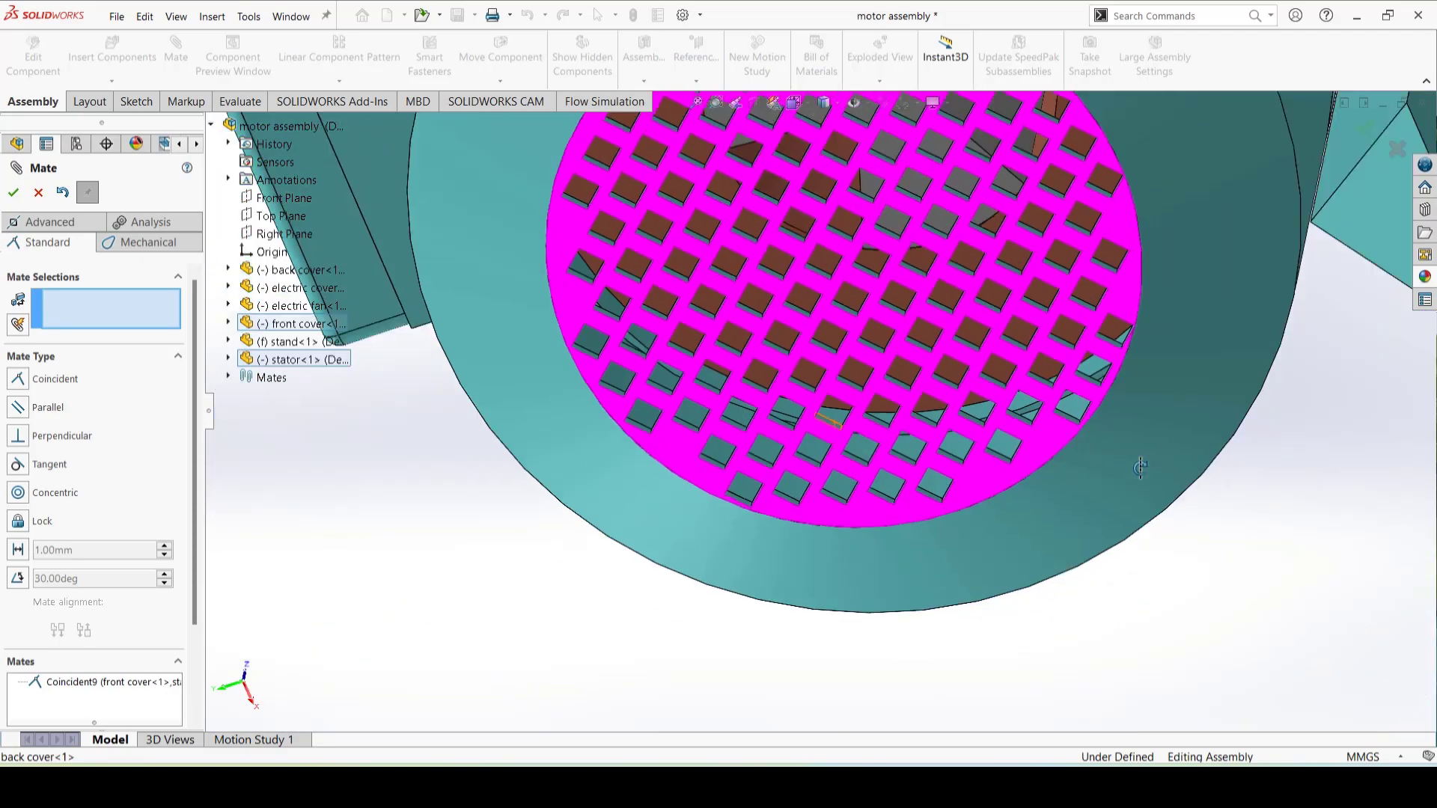
{"action": "middle_click_drag", "start_coordinate": [814, 517], "coordinate": [860, 561]}
{"action": "scroll", "coordinate": [514, 279], "scroll_direction": "up", "scroll_amount": 6}
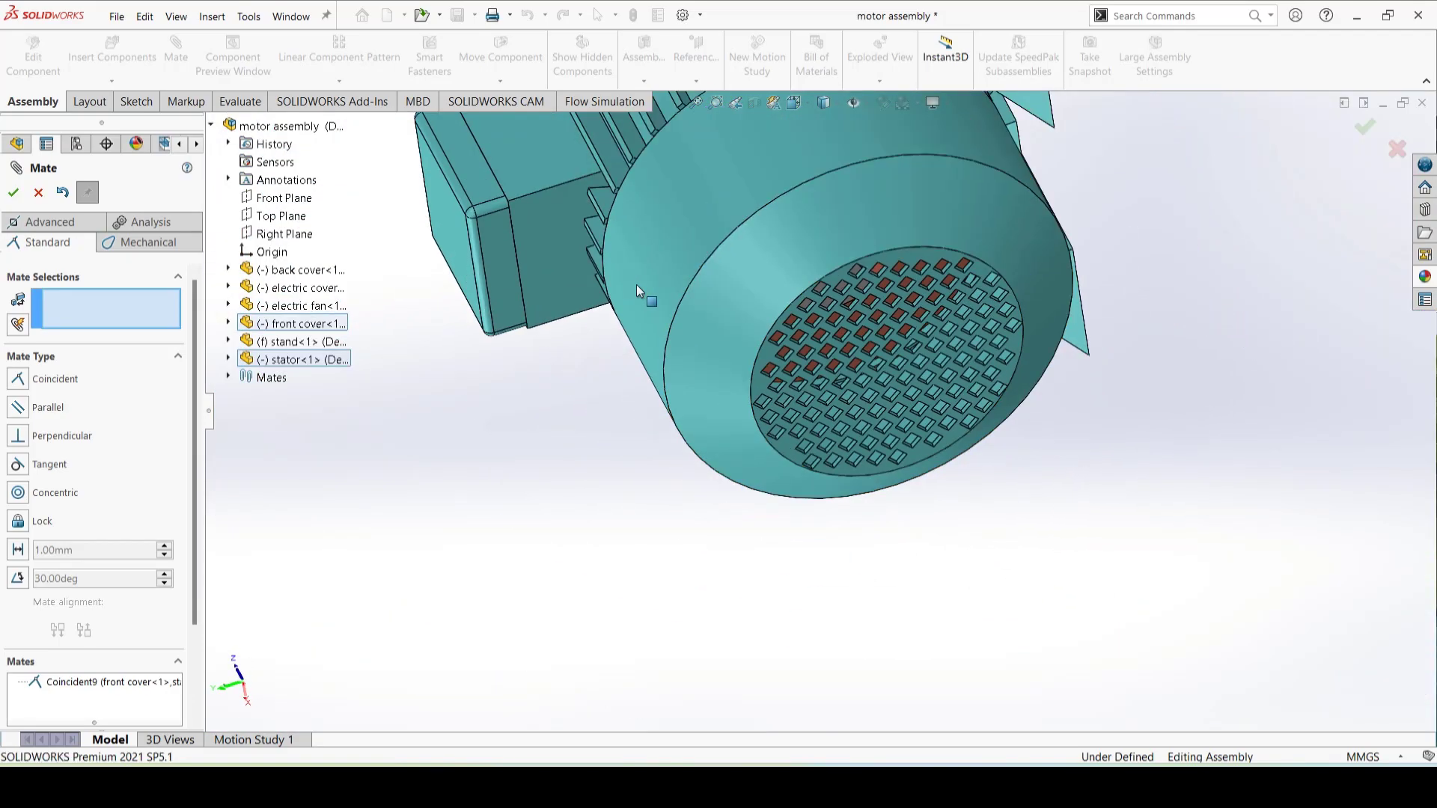
{"action": "middle_click_drag", "start_coordinate": [603, 269], "coordinate": [468, 421]}
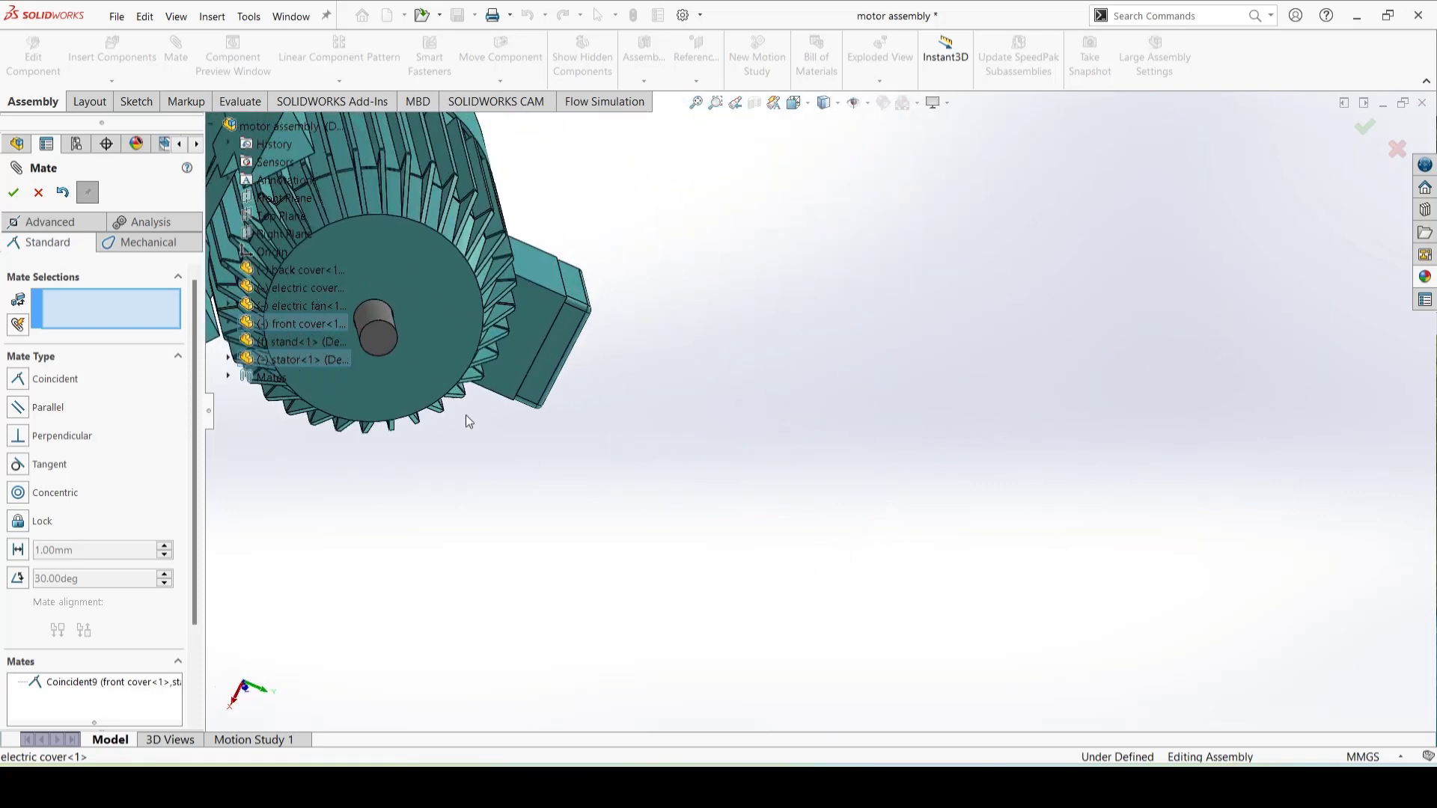
{"action": "middle_click_drag", "start_coordinate": [410, 342], "coordinate": [384, 372]}
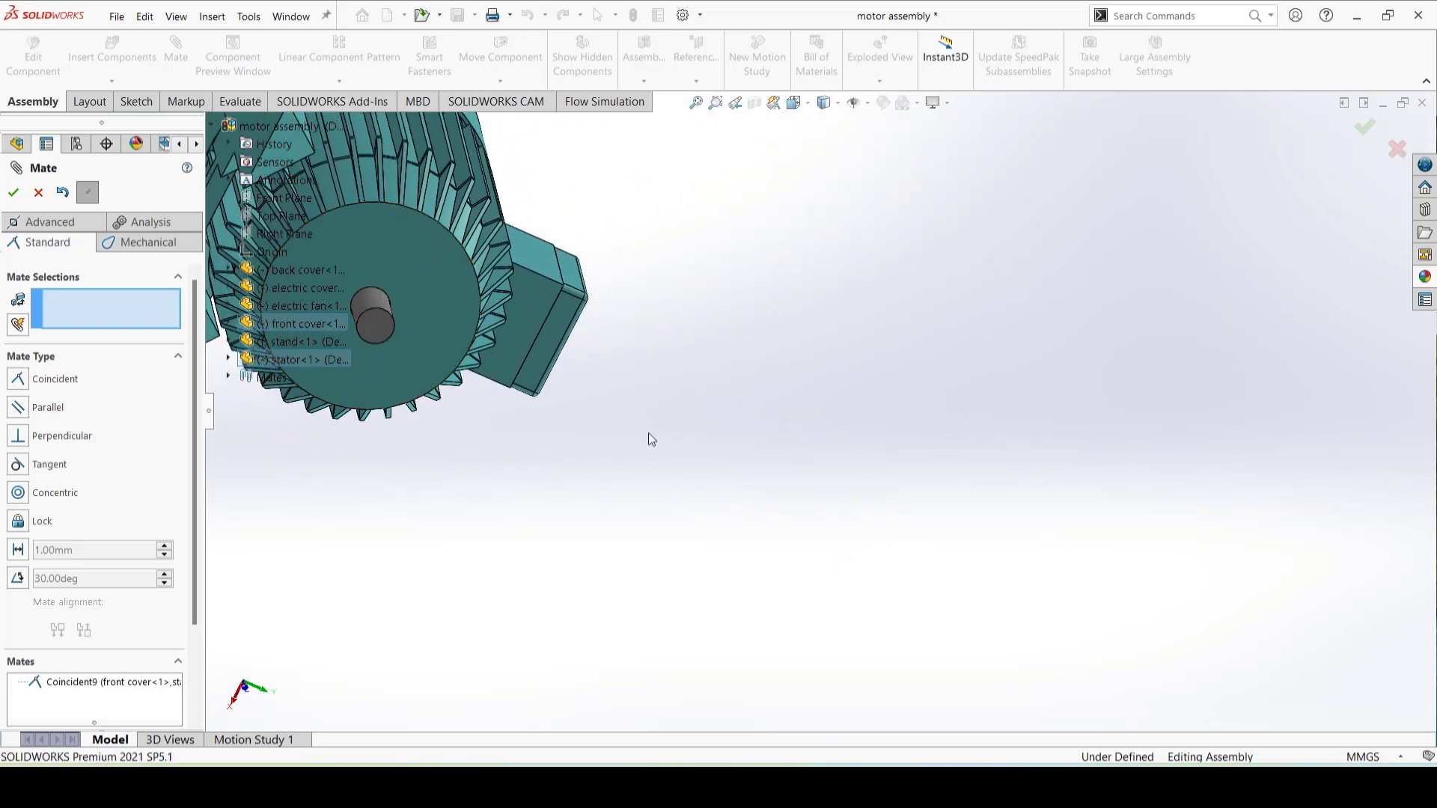
Step: Move the motor body by its shaft and finned housing to reposition it over the stand
{"action": "scroll", "coordinate": [645, 429], "scroll_direction": "up", "scroll_amount": 6}
{"action": "middle_click_drag", "start_coordinate": [729, 446], "coordinate": [635, 458]}
{"action": "scroll", "coordinate": [743, 372], "scroll_direction": "down", "scroll_amount": 5}
{"action": "scroll", "coordinate": [743, 373], "scroll_direction": "down", "scroll_amount": 4}
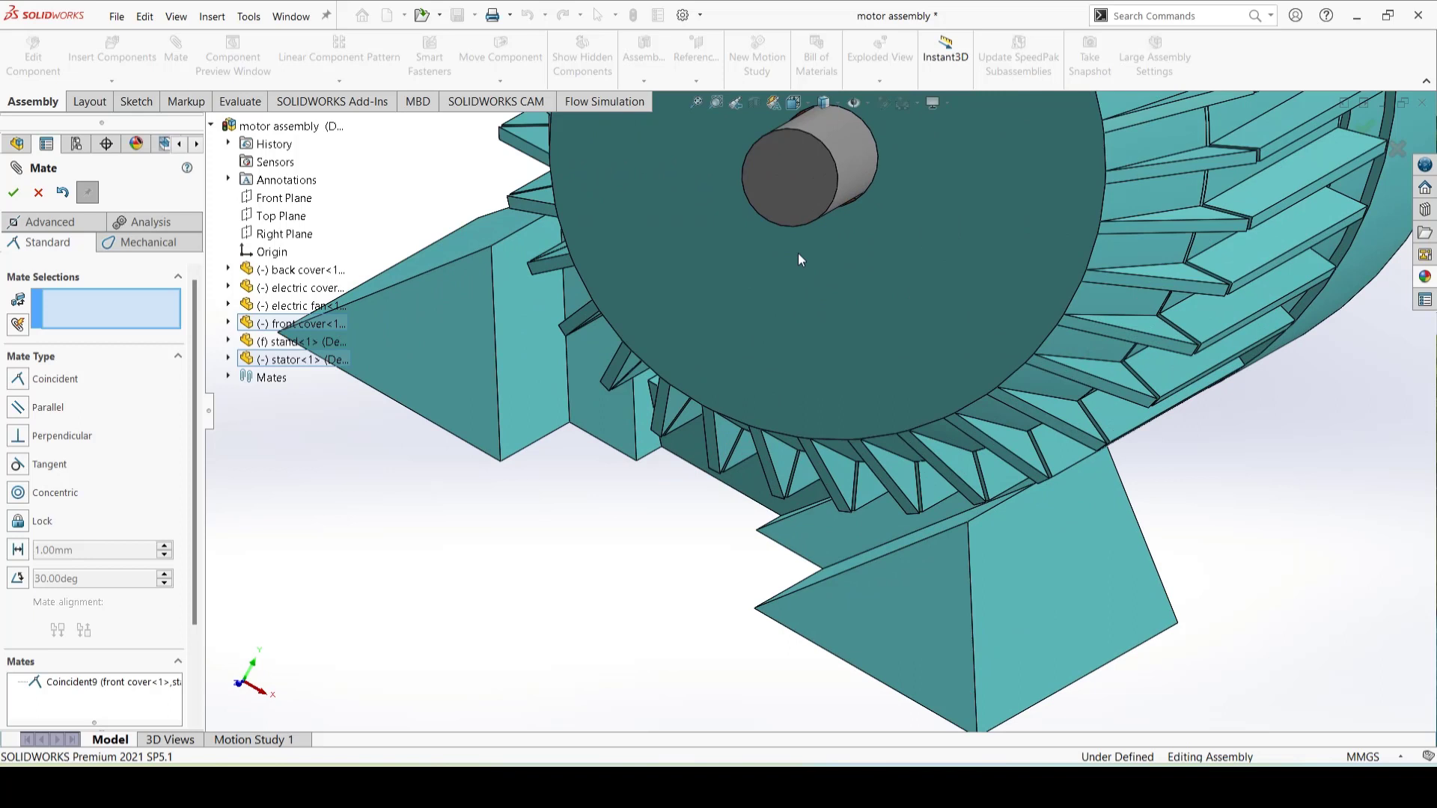
{"action": "left_click", "coordinate": [824, 193]}
{"action": "mouse_move", "coordinate": [793, 218]}
{"action": "left_mouse_down"}
{"action": "mouse_move", "coordinate": [784, 196]}
{"action": "mouse_move", "coordinate": [727, 169]}
{"action": "mouse_move", "coordinate": [718, 211]}
{"action": "mouse_move", "coordinate": [750, 205]}
{"action": "mouse_move", "coordinate": [775, 240]}
{"action": "left_mouse_up"}
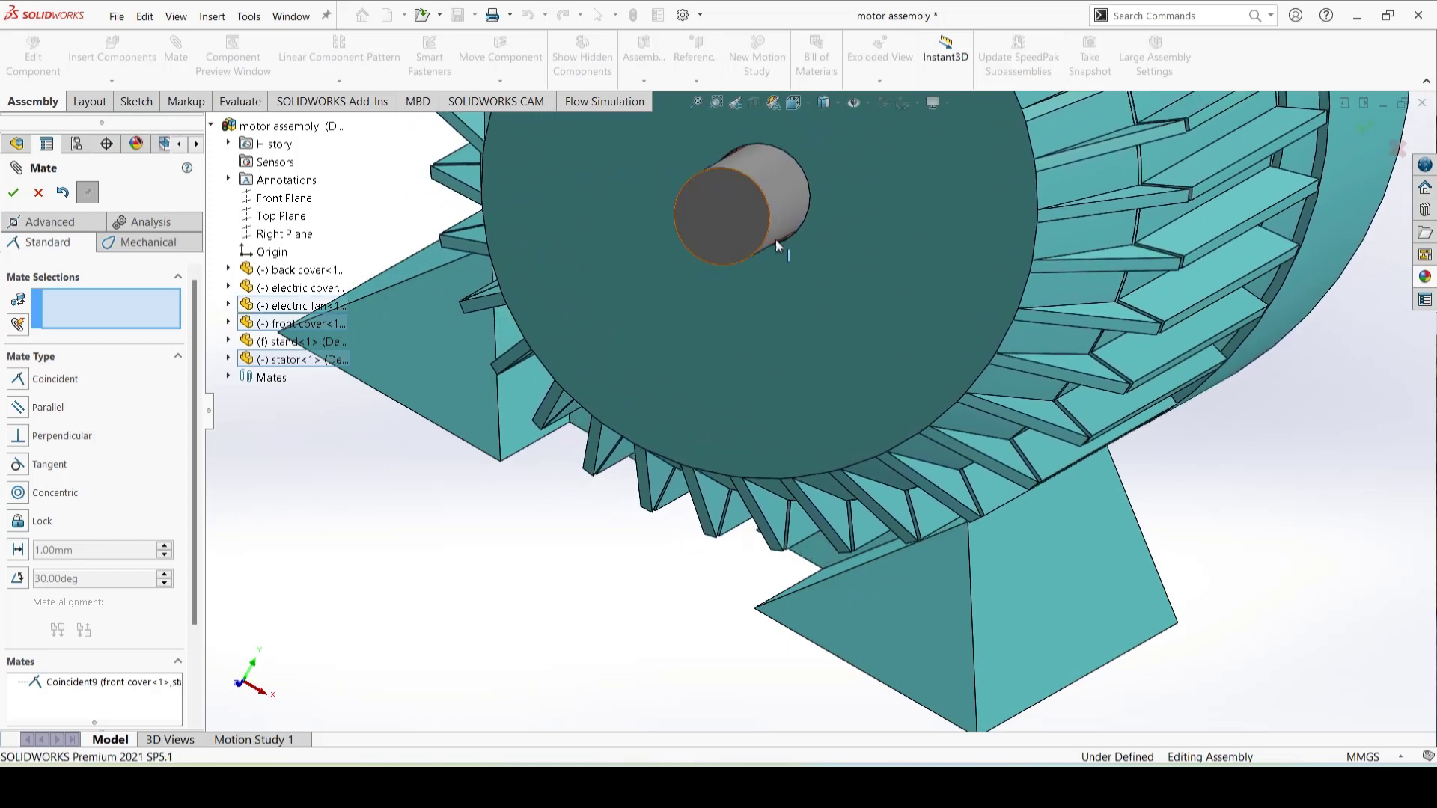
{"action": "scroll", "coordinate": [834, 514], "scroll_direction": "up", "scroll_amount": 5}
{"action": "middle_click_drag", "start_coordinate": [1049, 476], "coordinate": [916, 348]}
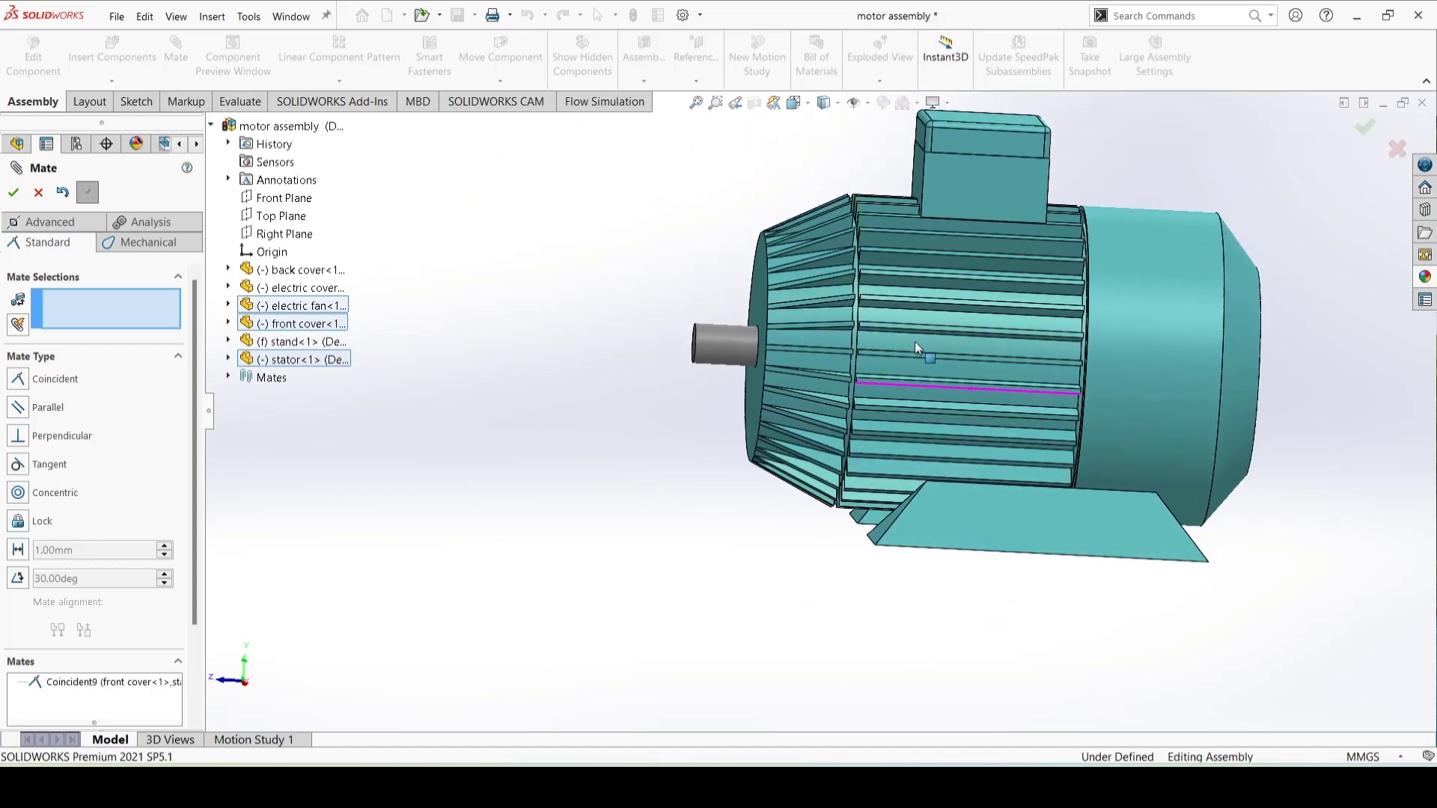
{"action": "left_click_drag", "start_coordinate": [980, 380], "coordinate": [1052, 380]}
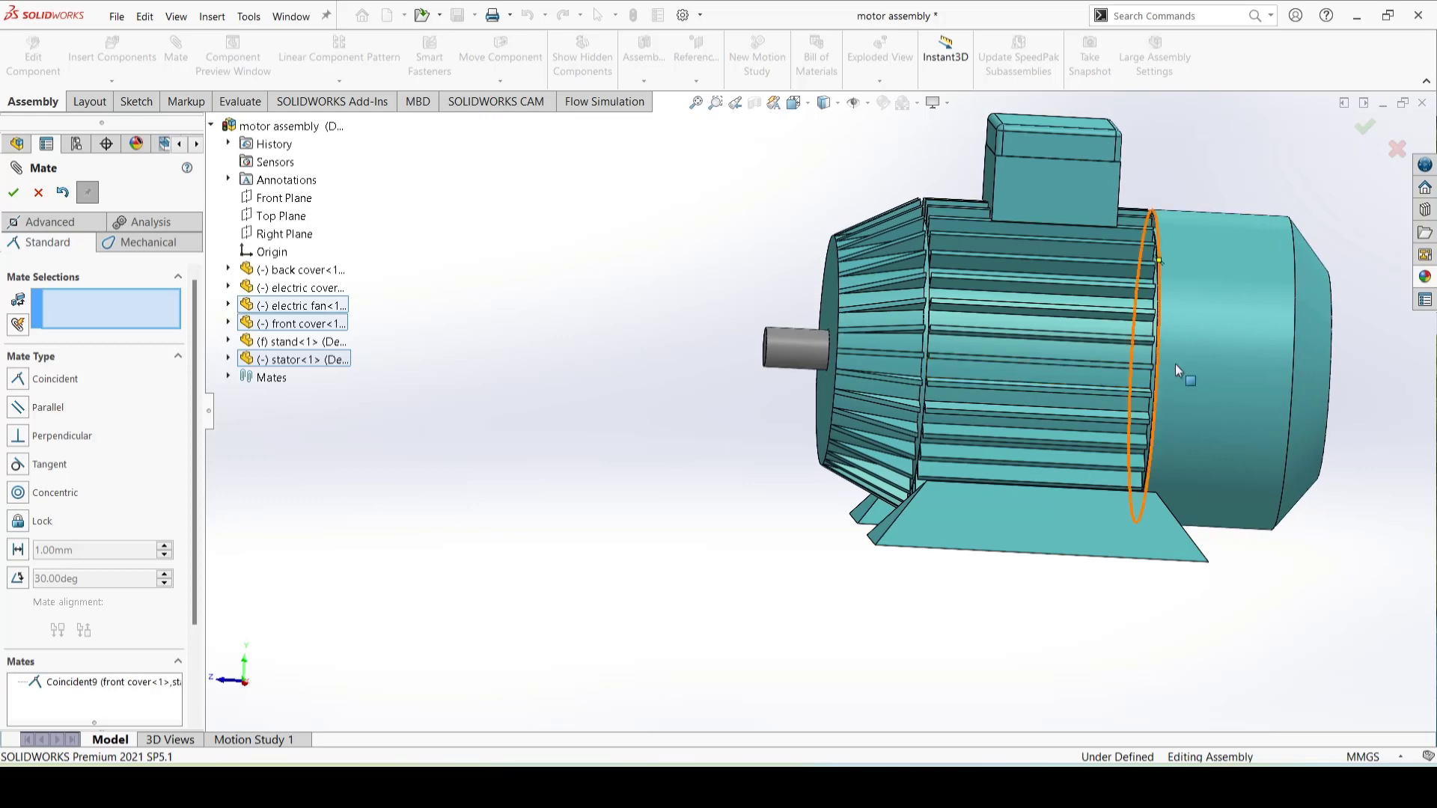
Step: Leave the Mate command and hide the back cover to uncover the motor's rear opening
{"action": "left_click", "coordinate": [1234, 359]}
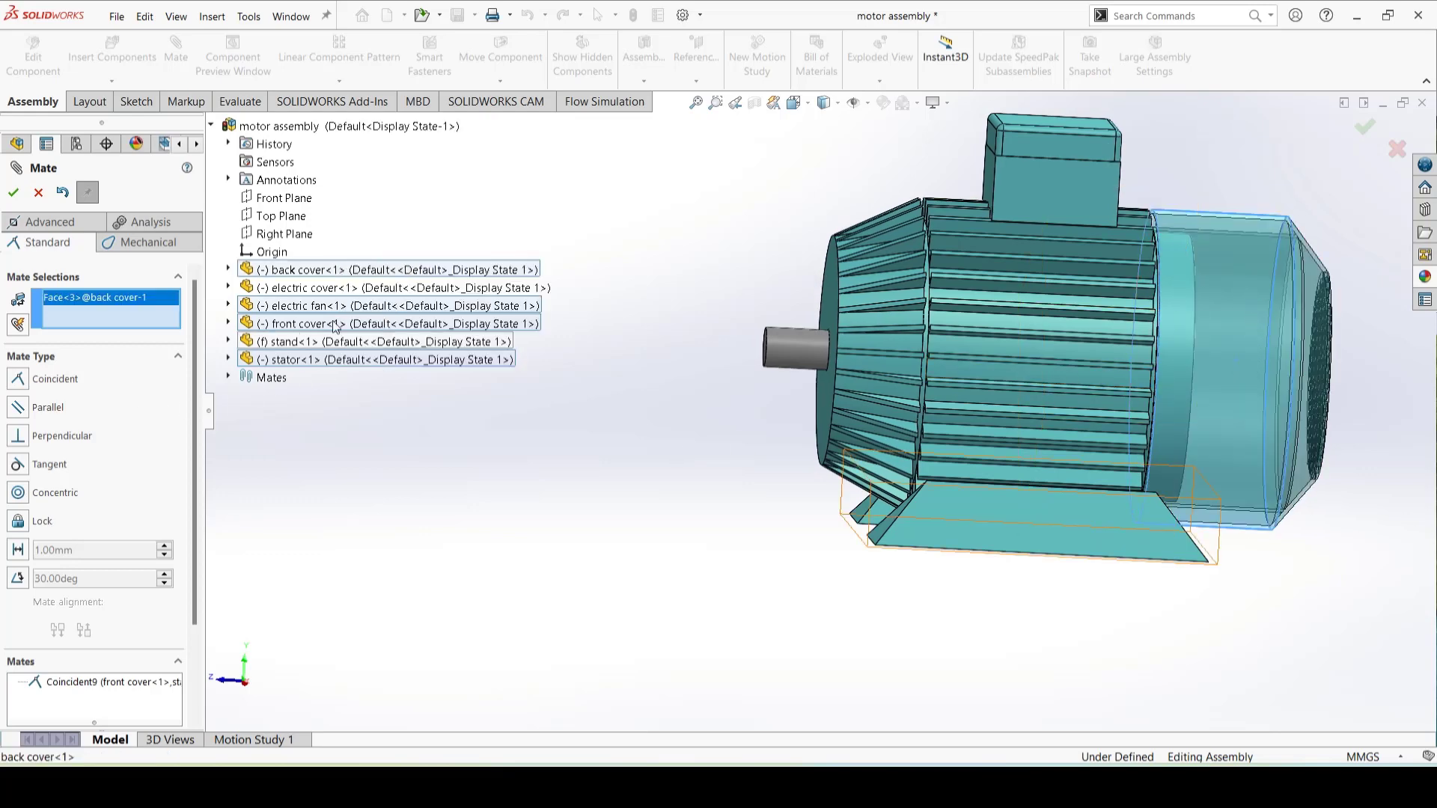
{"action": "left_click", "coordinate": [35, 194]}
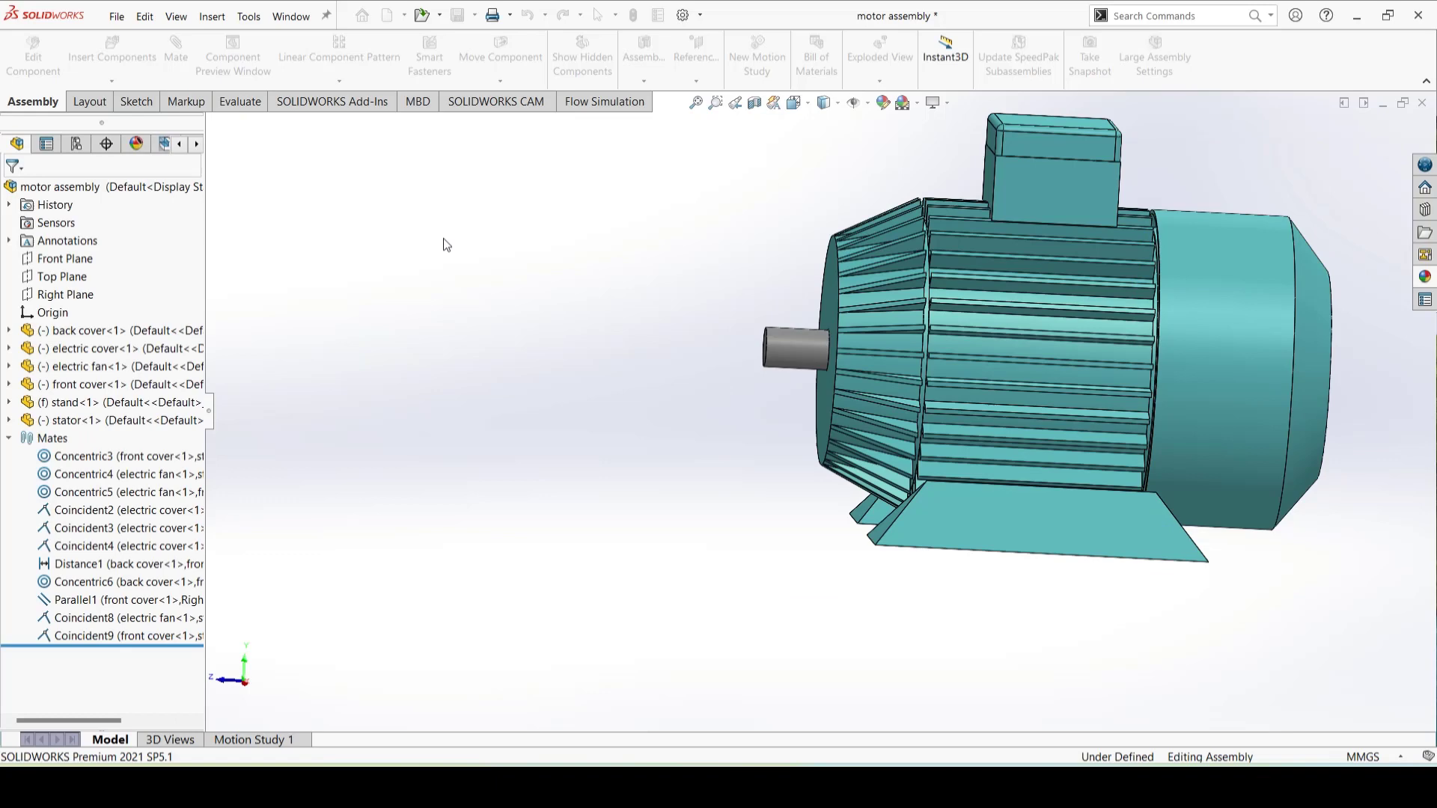
{"action": "left_click", "coordinate": [1260, 353]}
{"action": "left_click", "coordinate": [1307, 267]}
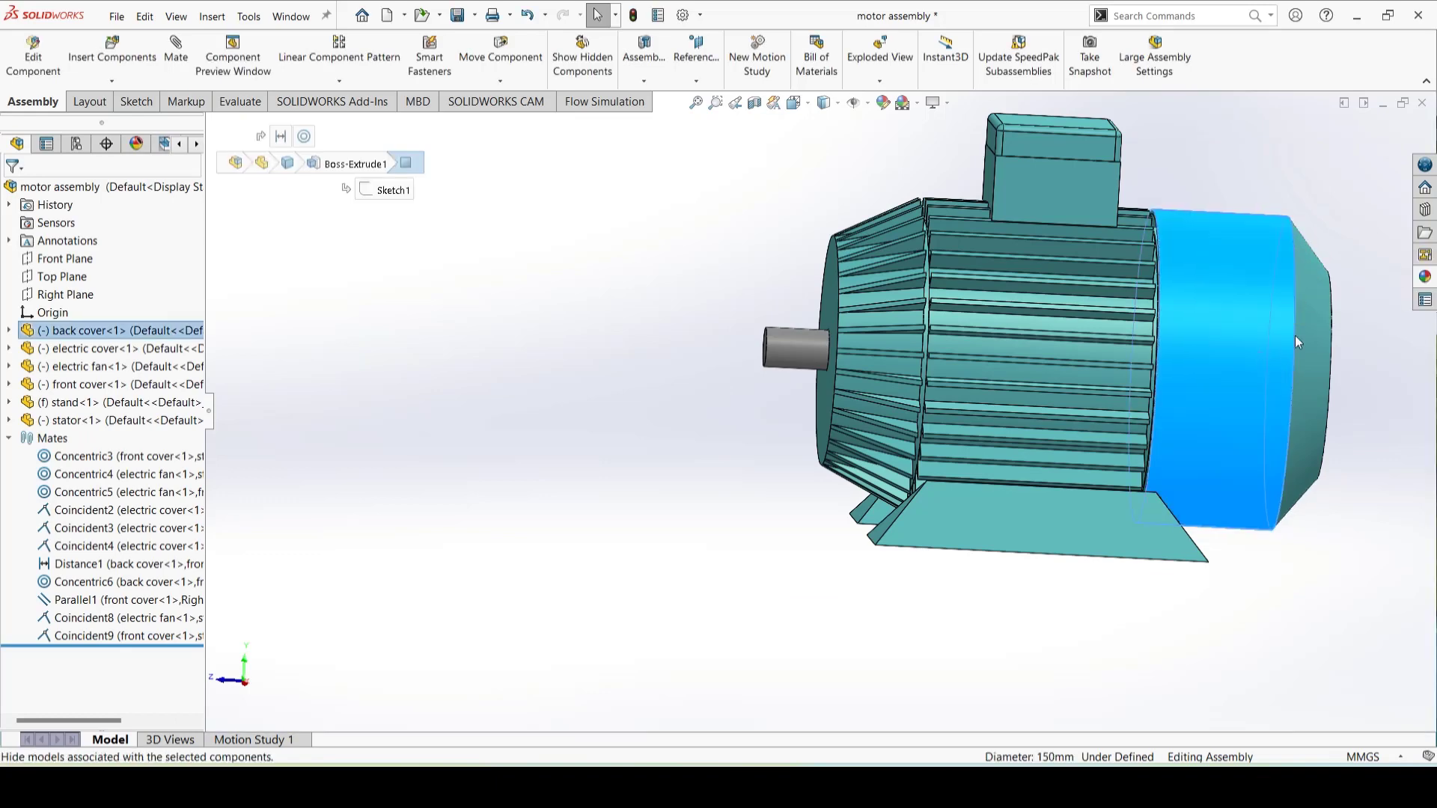
Step: Move the electric fan from the rear opening to shift the motor body relative to the stand
{"action": "middle_click_drag", "start_coordinate": [1334, 500], "coordinate": [1025, 431]}
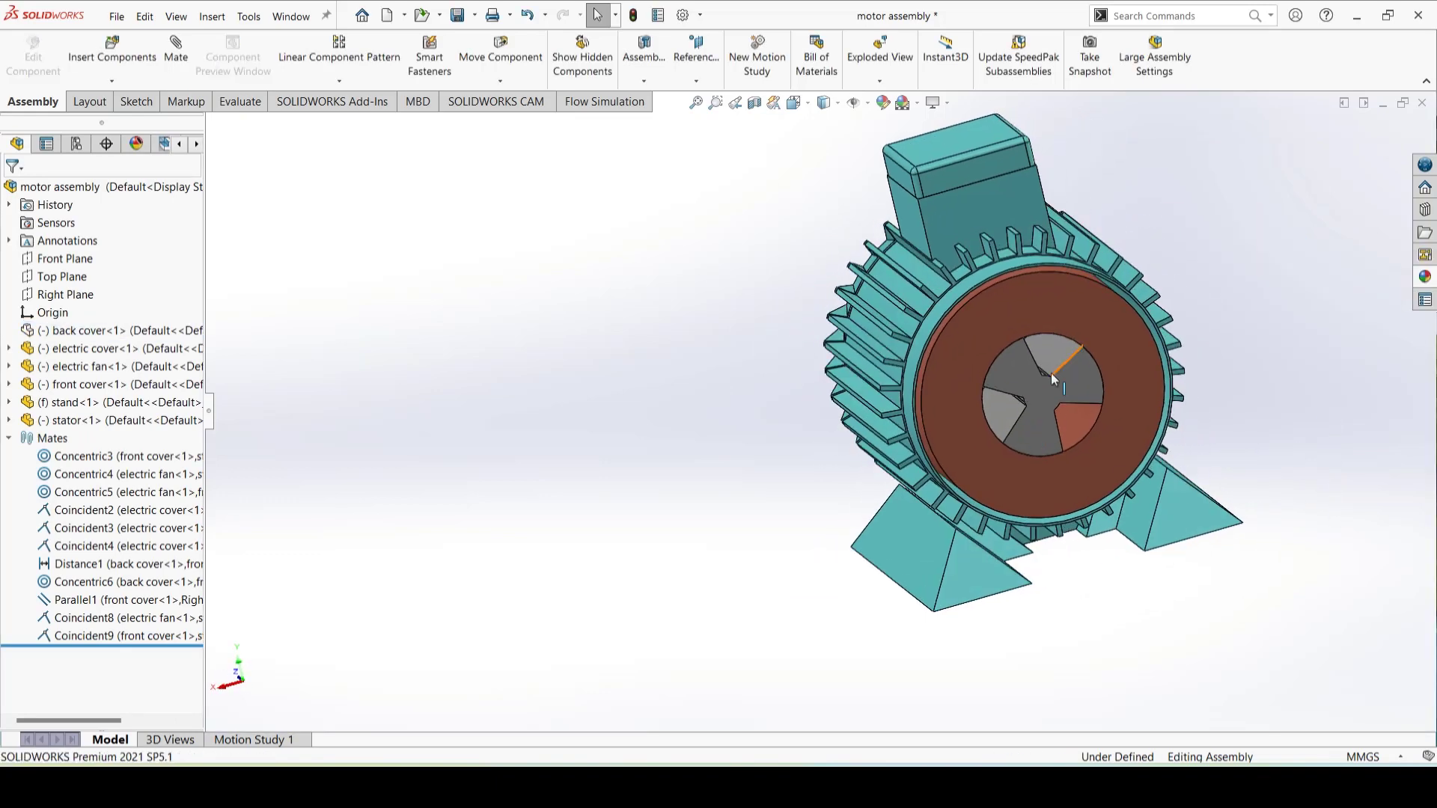
{"action": "left_click", "coordinate": [998, 373]}
{"action": "left_click_drag", "start_coordinate": [998, 373], "coordinate": [1078, 412]}
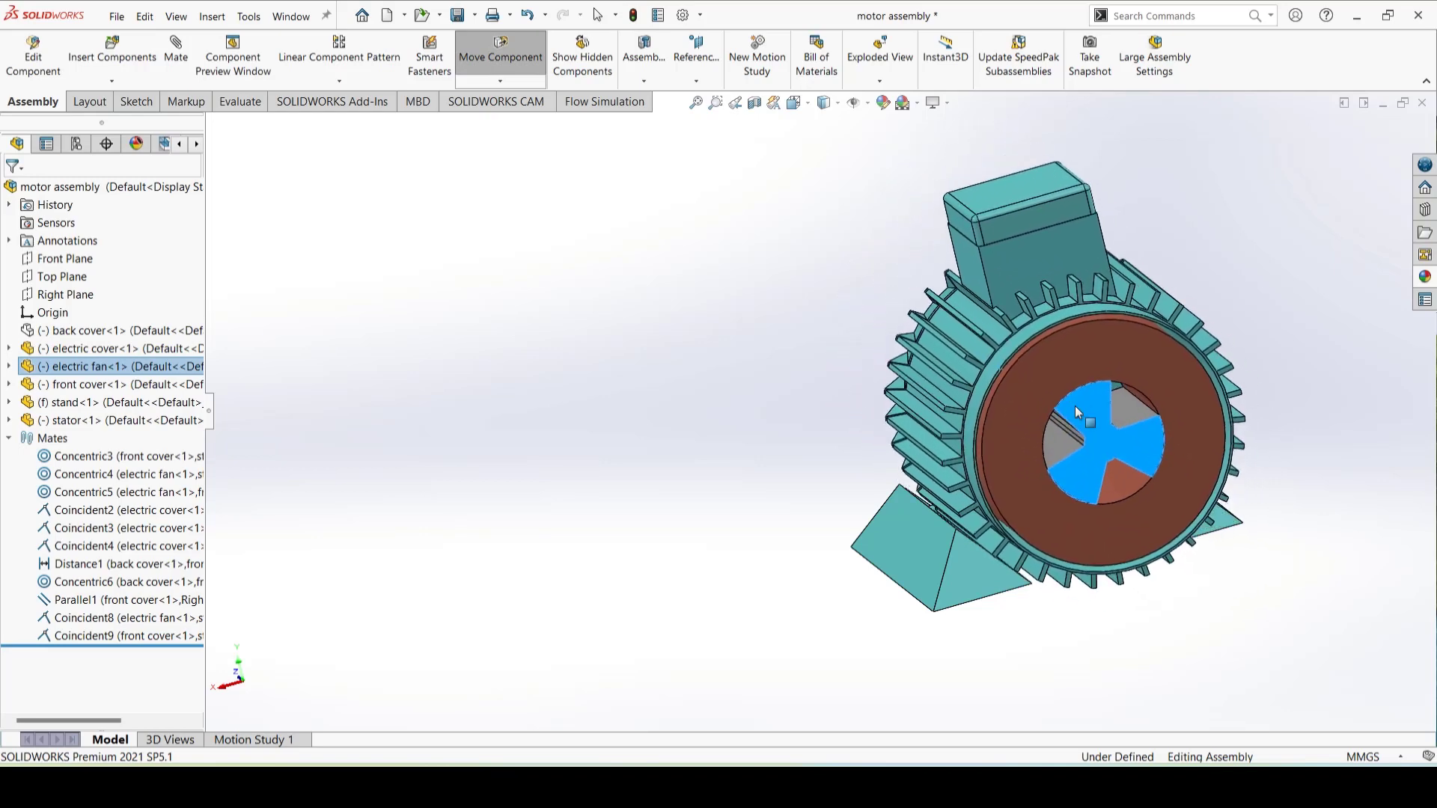
Step: Shift the motor body over the stand by its finned housing and show the back cover again
{"action": "key", "text": "Escape"}
{"action": "middle_click_drag", "start_coordinate": [694, 560], "coordinate": [855, 555]}
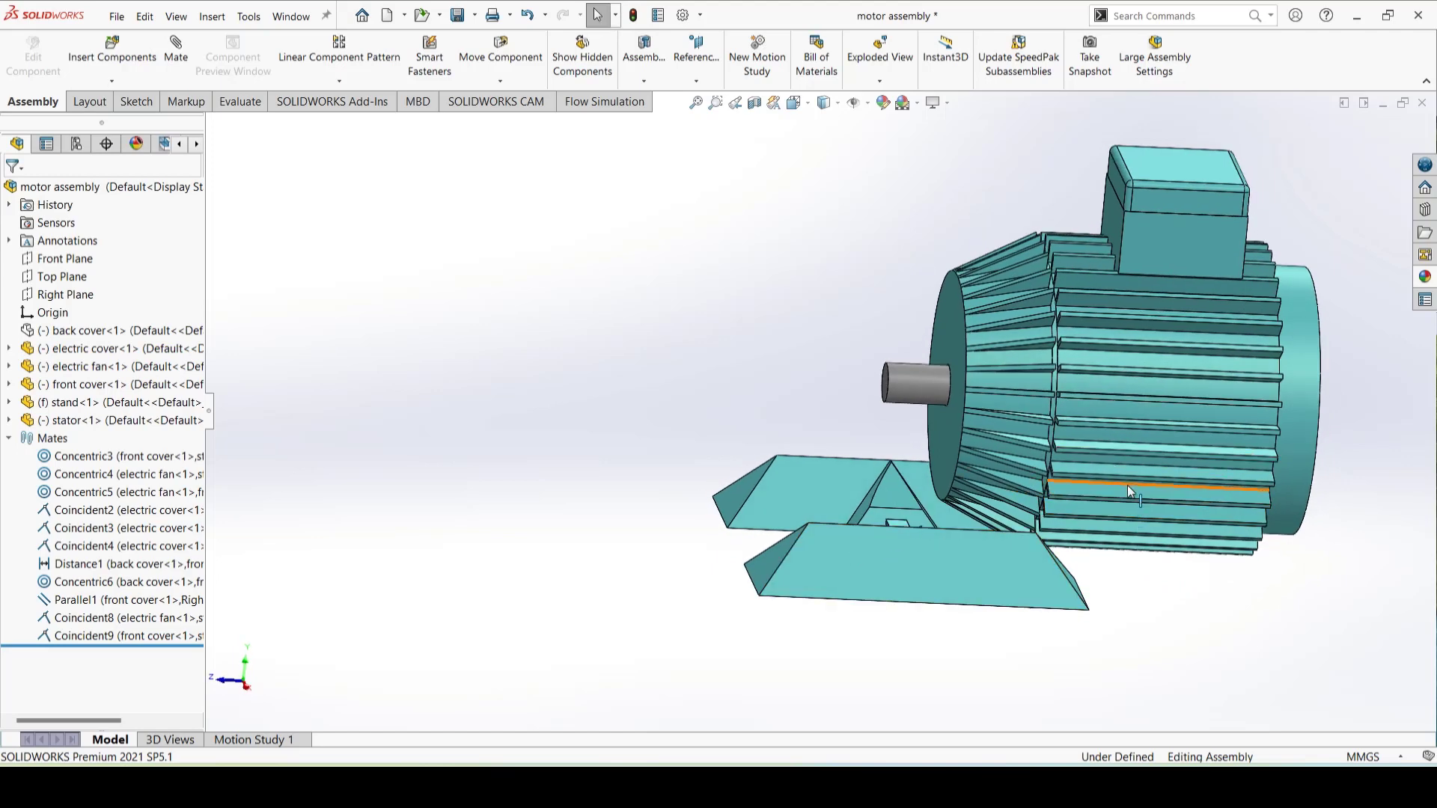
{"action": "left_click_drag", "start_coordinate": [1127, 486], "coordinate": [1079, 525]}
{"action": "mouse_move", "coordinate": [672, 606]}
{"action": "middle_mouse_down"}
{"action": "mouse_move", "coordinate": [715, 731]}
{"action": "mouse_move", "coordinate": [705, 551]}
{"action": "mouse_move", "coordinate": [658, 594]}
{"action": "mouse_move", "coordinate": [685, 591]}
{"action": "middle_mouse_up"}
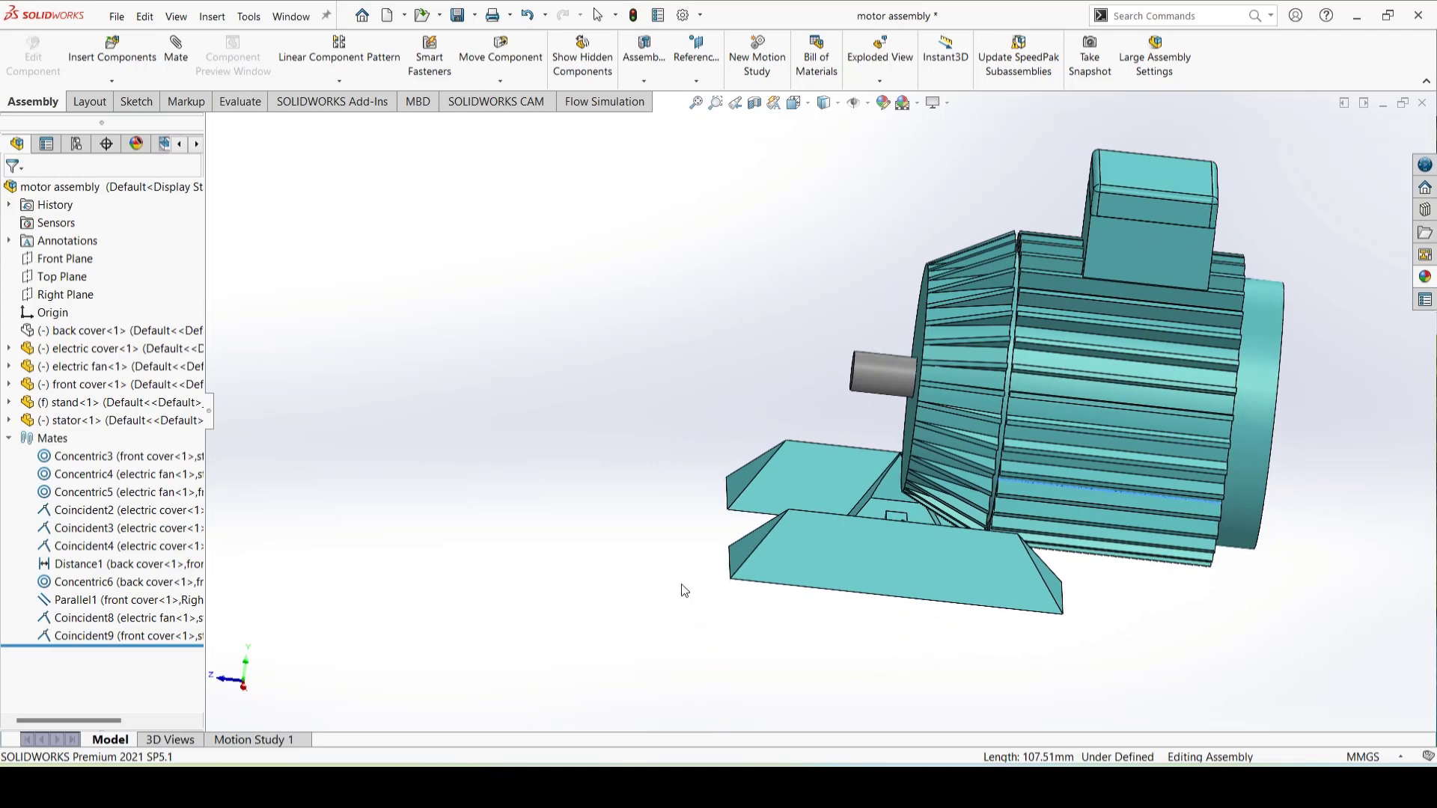
{"action": "left_click", "coordinate": [84, 329]}
{"action": "left_click", "coordinate": [161, 282]}
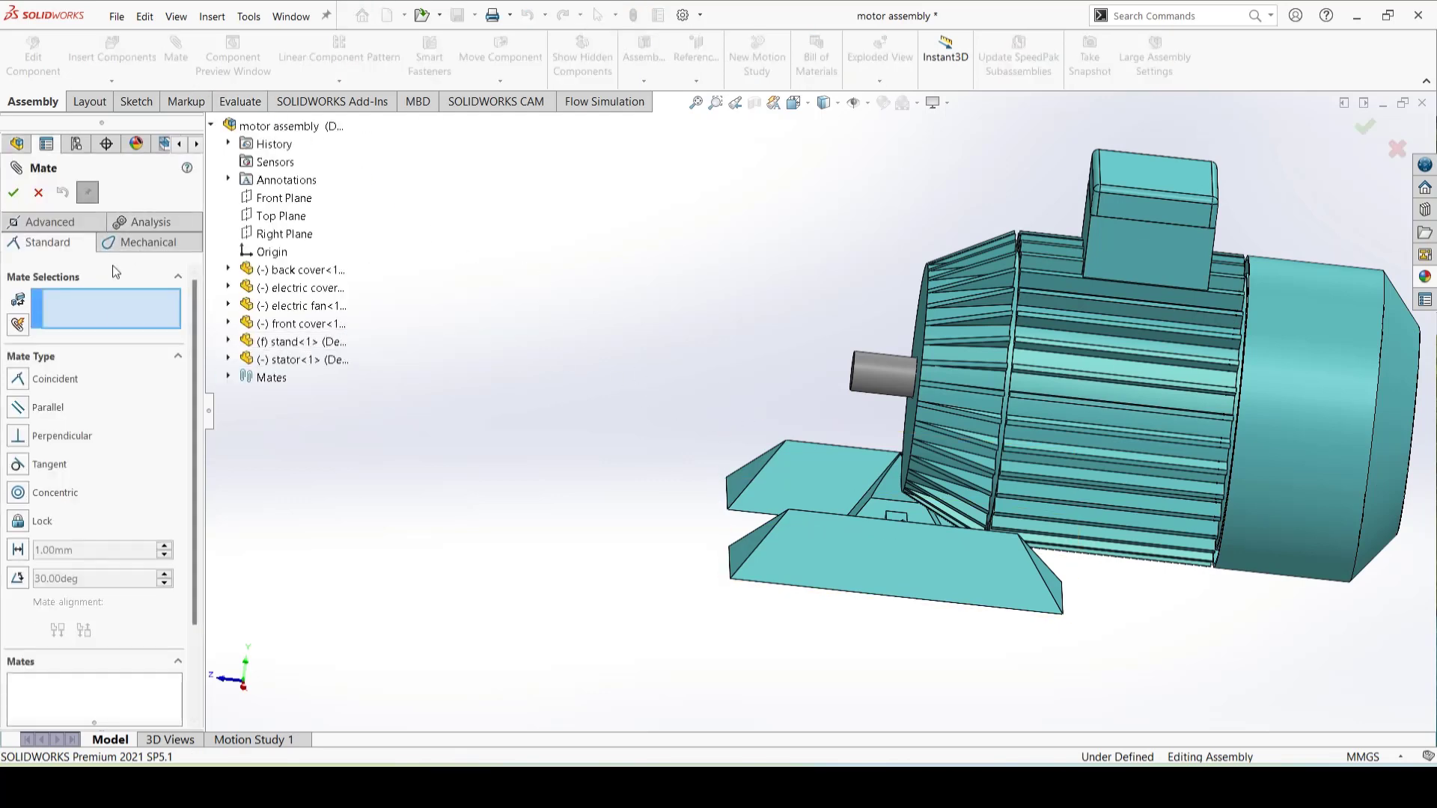
Step: Set up an advanced Width mate with the front cover's flat end face and the back cover's perforated face as width selections
{"action": "left_click", "coordinate": [54, 228]}
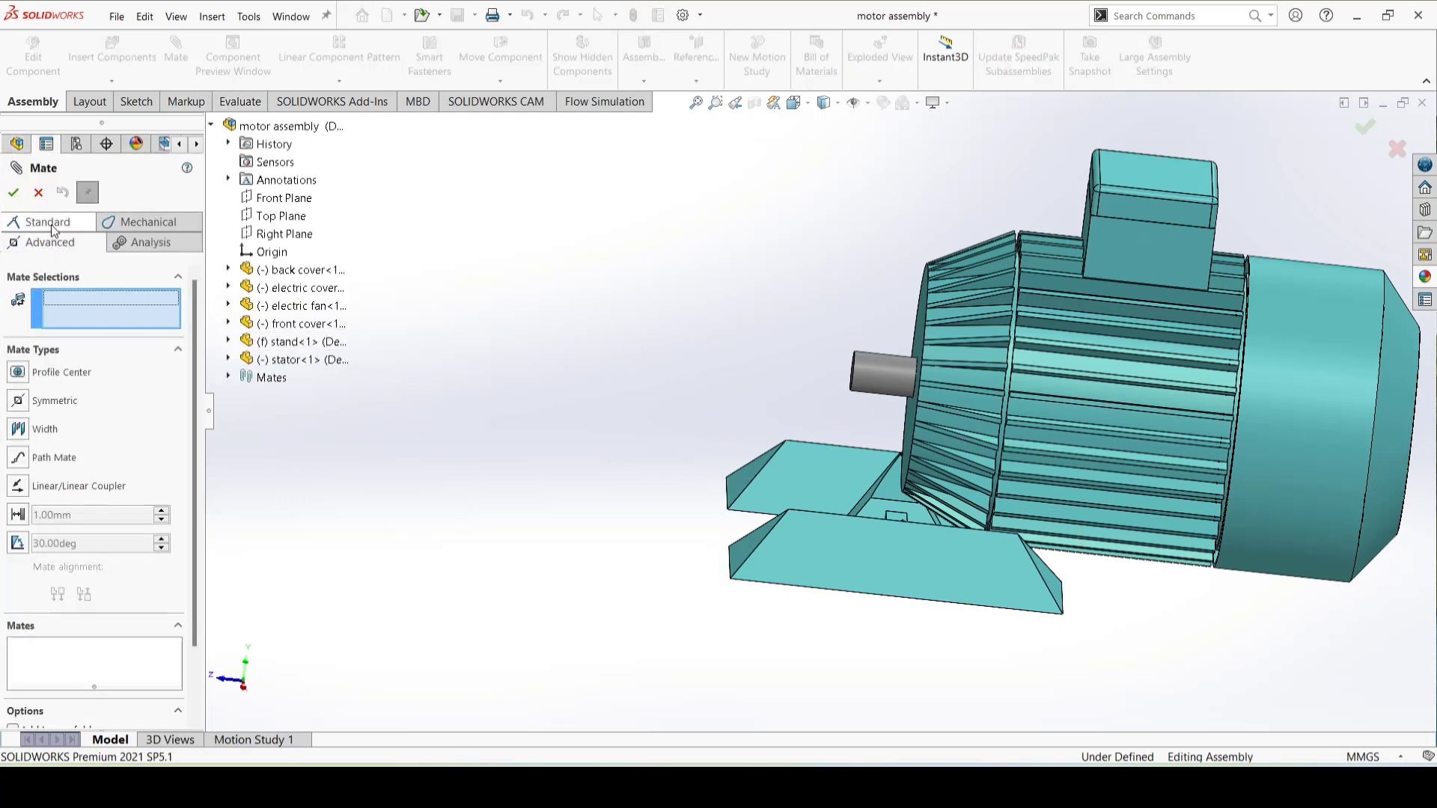
{"action": "left_click", "coordinate": [22, 428]}
{"action": "scroll", "coordinate": [771, 415], "scroll_direction": "down", "scroll_amount": 3}
{"action": "middle_click_drag", "start_coordinate": [561, 371], "coordinate": [659, 523]}
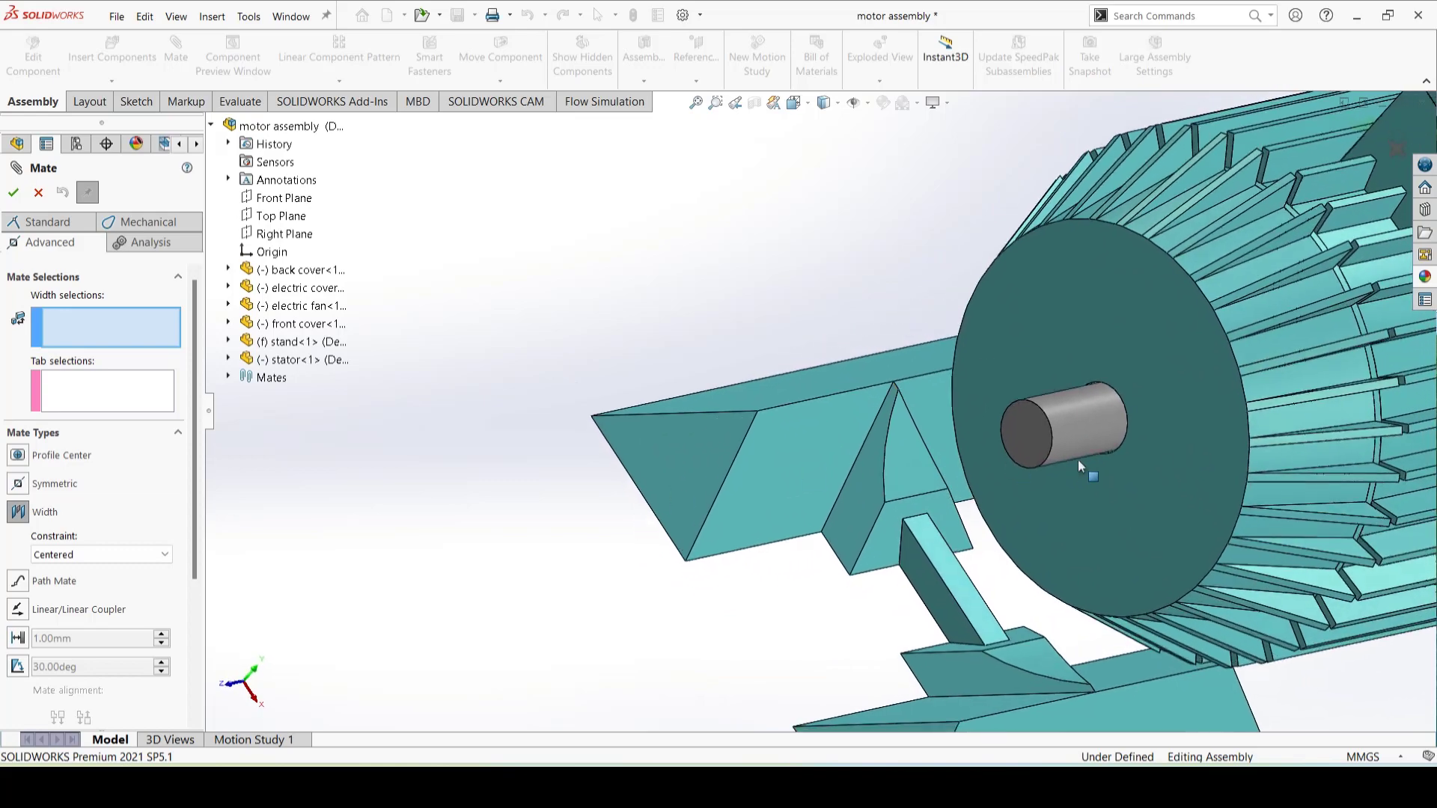
{"action": "left_click", "coordinate": [1172, 471]}
{"action": "scroll", "coordinate": [1182, 490], "scroll_direction": "up", "scroll_amount": 5}
{"action": "middle_click_drag", "start_coordinate": [1189, 494], "coordinate": [991, 580]}
{"action": "scroll", "coordinate": [1010, 589], "scroll_direction": "down", "scroll_amount": 8}
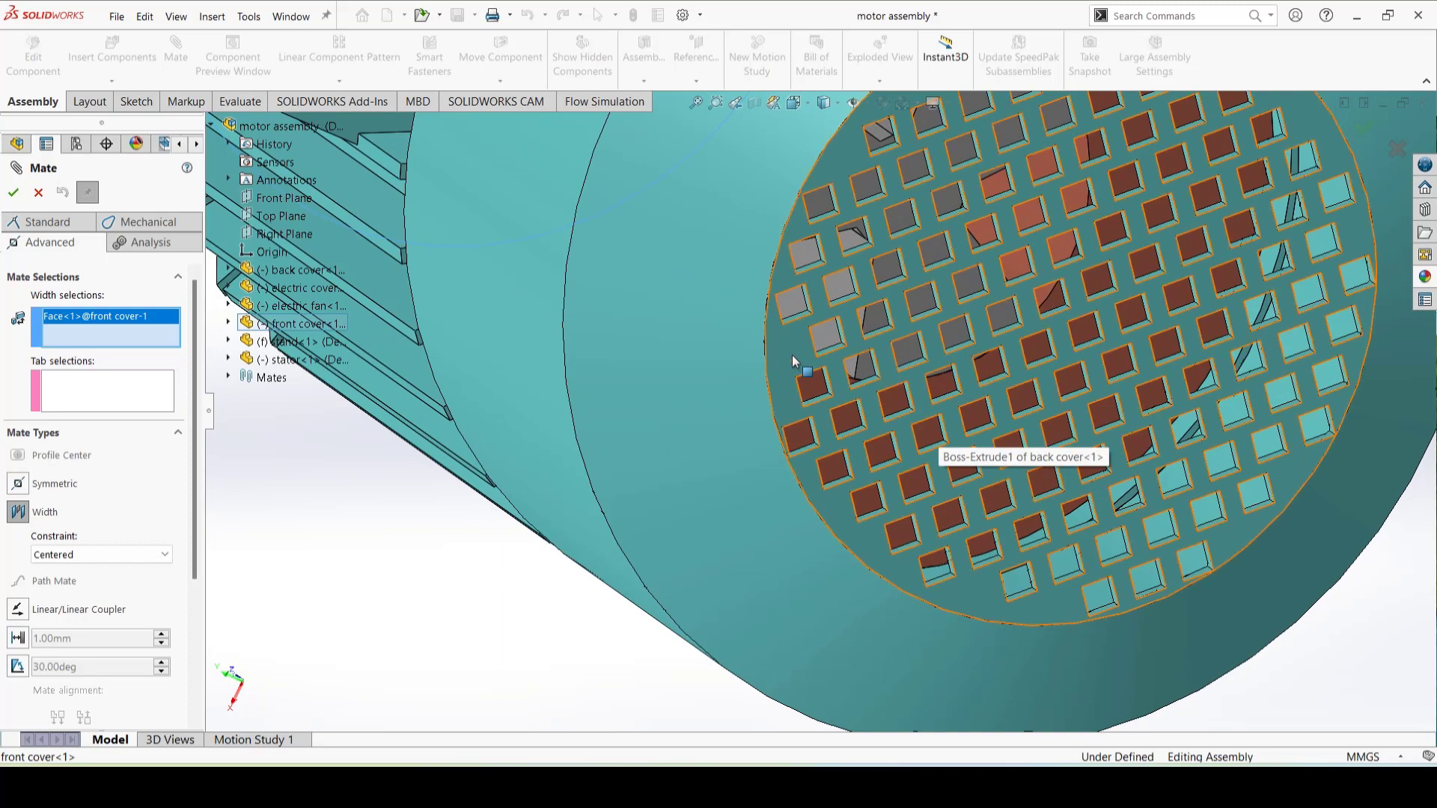
{"action": "left_click", "coordinate": [794, 362]}
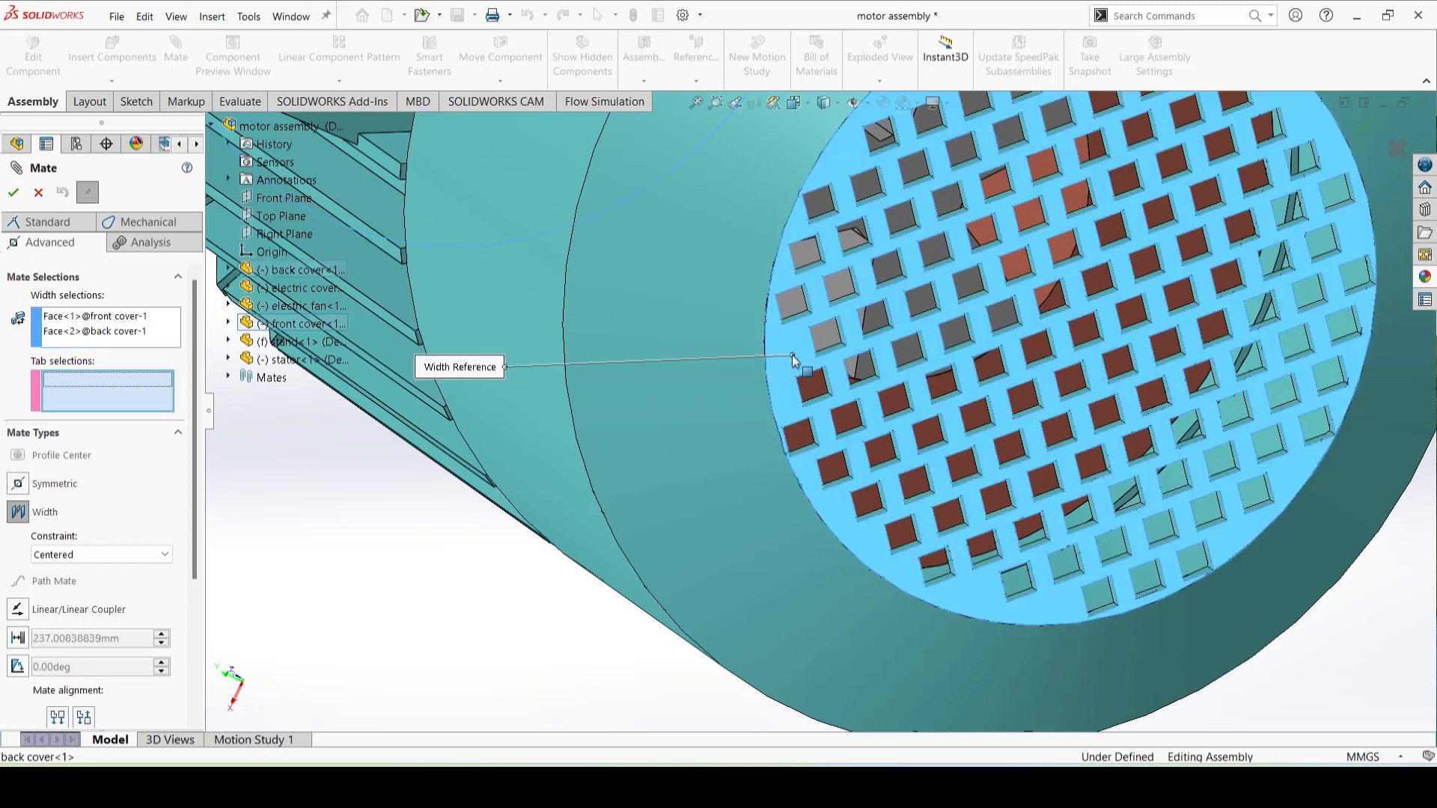
Step: Pick the rear face of the stand's crossbar as the first tab selection of the Width mate
{"action": "scroll", "coordinate": [823, 486], "scroll_direction": "up", "scroll_amount": 6}
{"action": "middle_click_drag", "start_coordinate": [1017, 475], "coordinate": [916, 330]}
{"action": "scroll", "coordinate": [1052, 410], "scroll_direction": "down", "scroll_amount": 8}
{"action": "scroll", "coordinate": [1002, 391], "scroll_direction": "up", "scroll_amount": 4}
{"action": "left_click", "coordinate": [916, 329]}
{"action": "scroll", "coordinate": [837, 398], "scroll_direction": "up", "scroll_amount": 5}
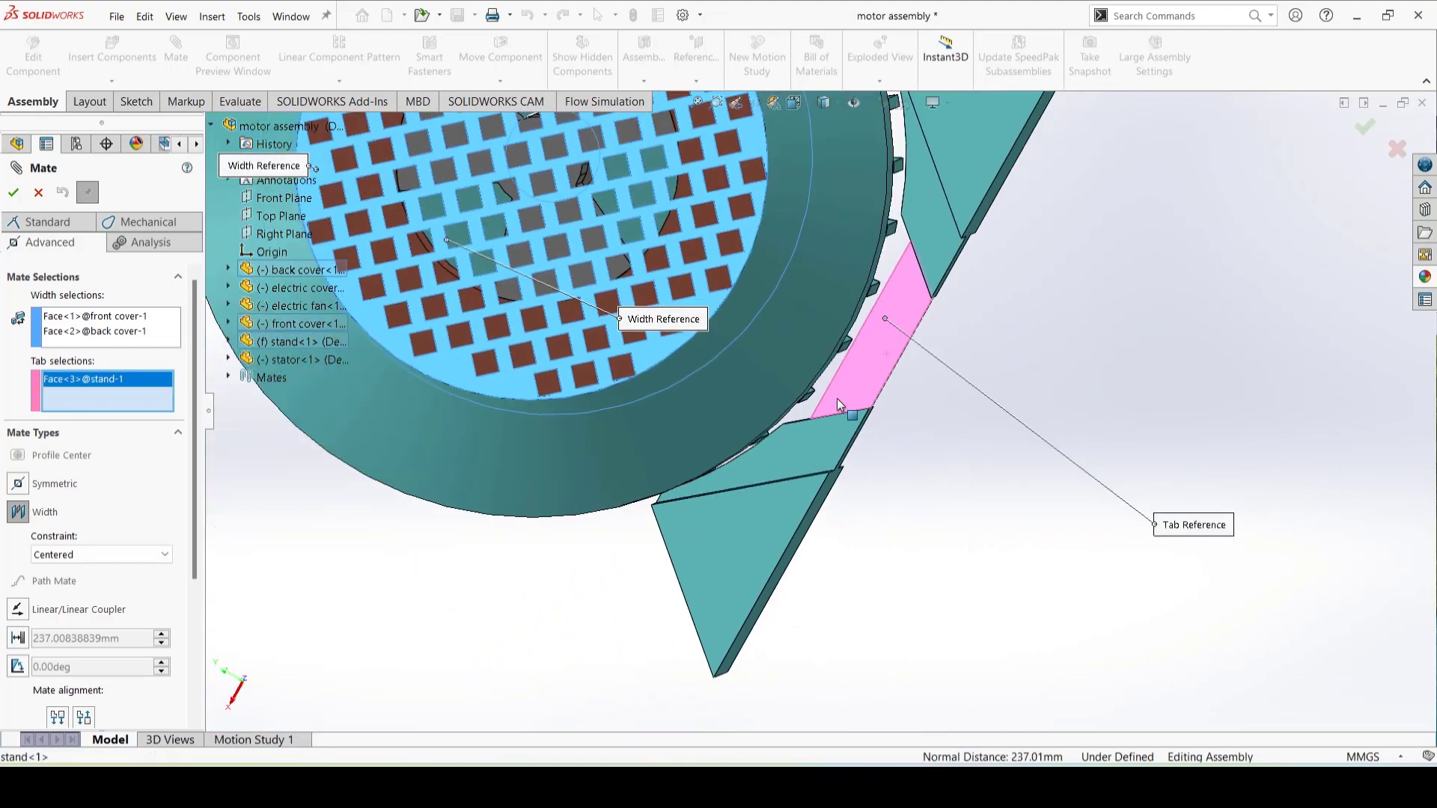
Step: Add the crossbar's opposite front face as the second tab selection, apply the Centered Width mate and leave the Mate command
{"action": "middle_click_drag", "start_coordinate": [693, 483], "coordinate": [840, 383]}
{"action": "scroll", "coordinate": [830, 397], "scroll_direction": "up", "scroll_amount": 3}
{"action": "middle_click_drag", "start_coordinate": [712, 484], "coordinate": [660, 509]}
{"action": "scroll", "coordinate": [659, 470], "scroll_direction": "down", "scroll_amount": 5}
{"action": "scroll", "coordinate": [659, 469], "scroll_direction": "down", "scroll_amount": 2}
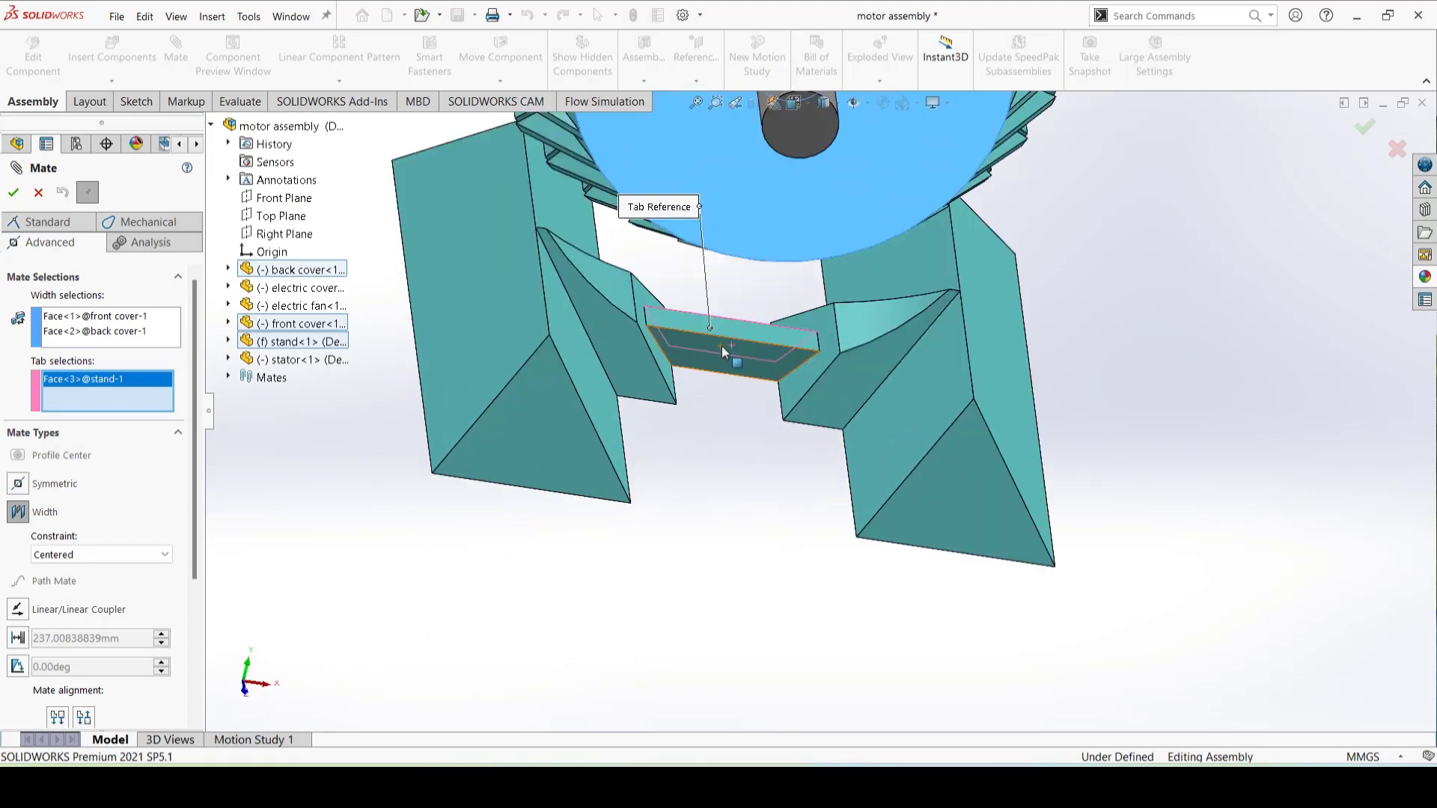
{"action": "left_click", "coordinate": [720, 353]}
{"action": "left_click", "coordinate": [751, 461]}
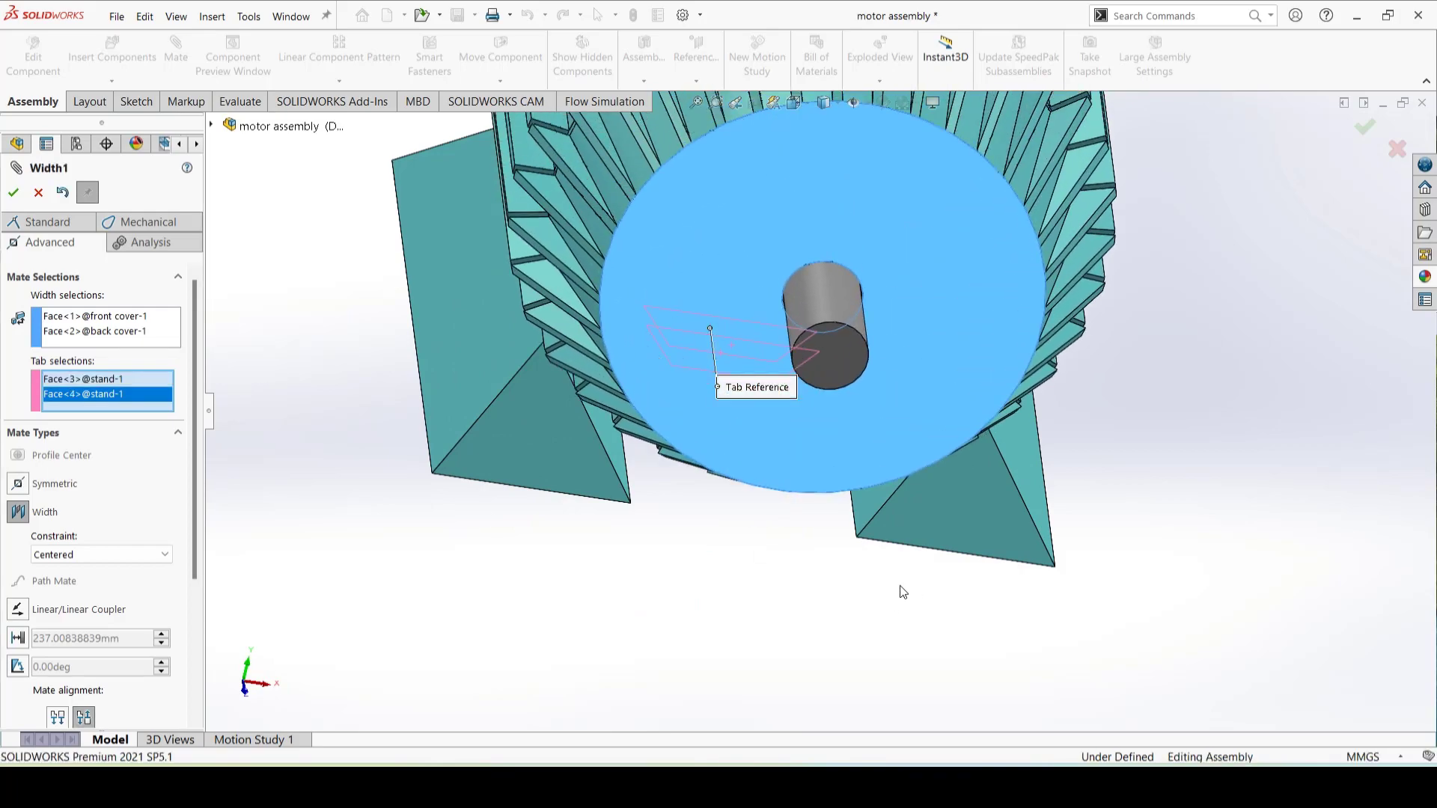
{"action": "left_click", "coordinate": [13, 191]}
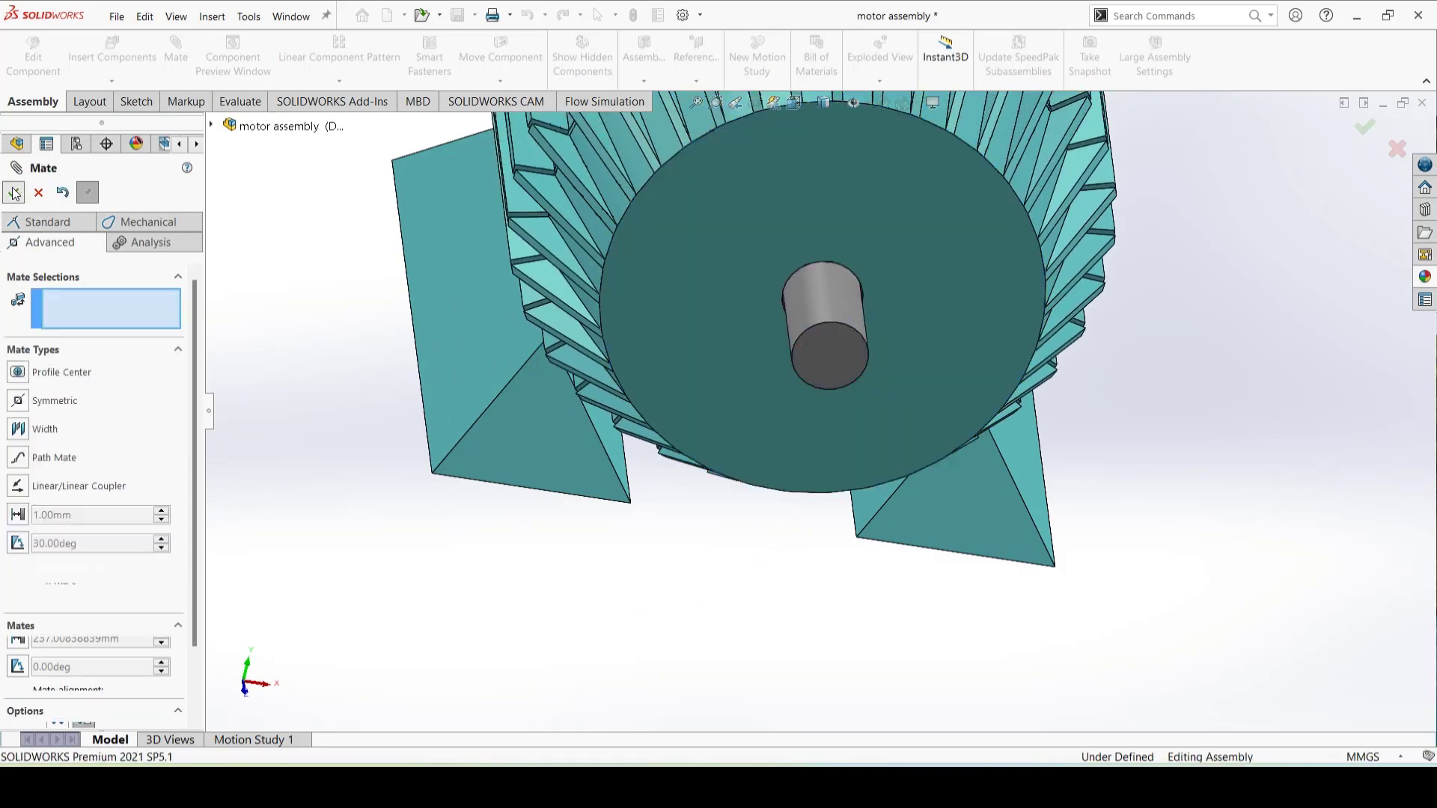
{"action": "middle_click_drag", "start_coordinate": [870, 597], "coordinate": [762, 488]}
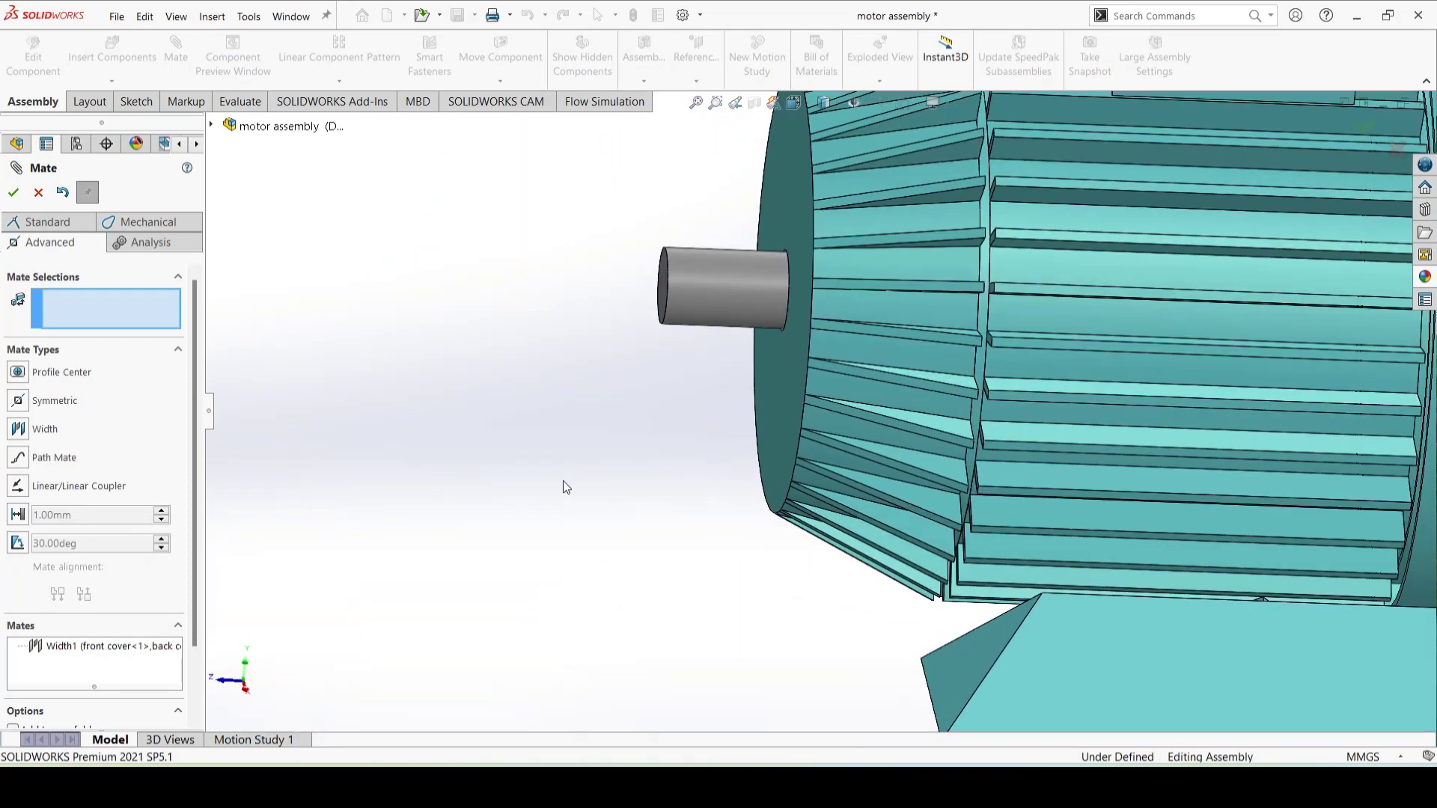
{"action": "left_click", "coordinate": [12, 193]}
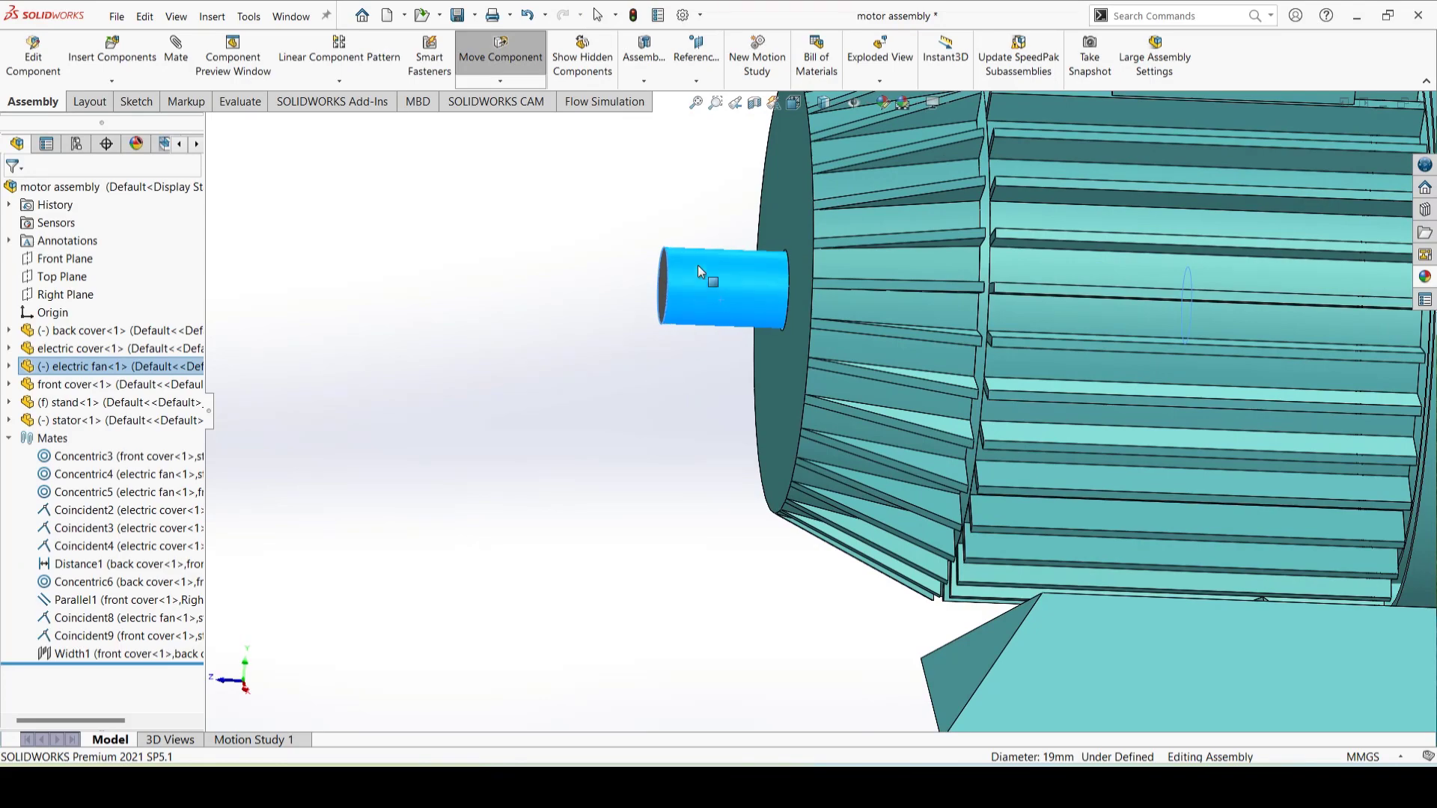
Step: Clear the shaft selection and view the whole motor assembly in isometric orientation
{"action": "left_click", "coordinate": [556, 436]}
{"action": "scroll", "coordinate": [895, 465], "scroll_direction": "up", "scroll_amount": 5}
{"action": "middle_click_drag", "start_coordinate": [940, 482], "coordinate": [863, 233]}
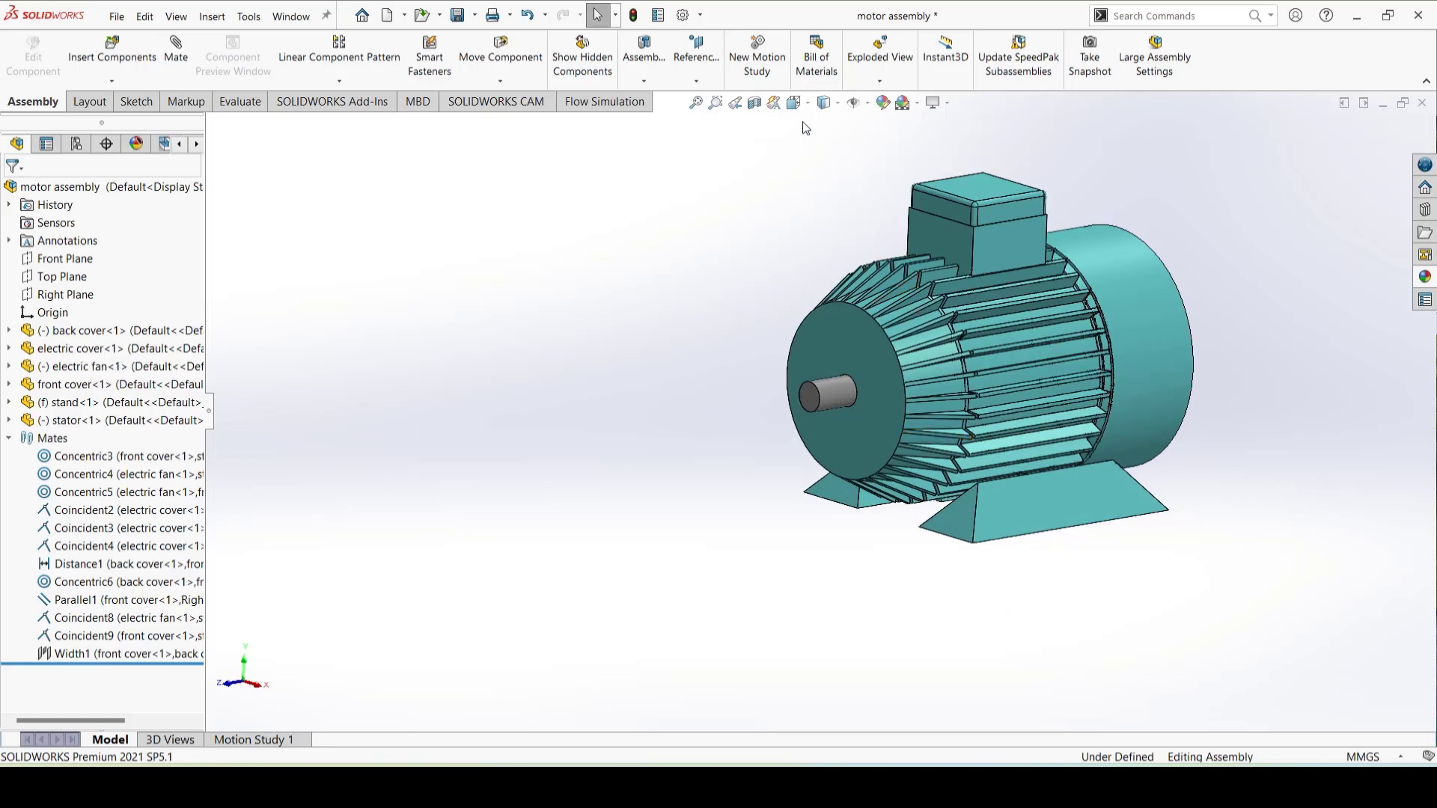
{"action": "left_click", "coordinate": [795, 102]}
{"action": "left_click", "coordinate": [864, 163]}
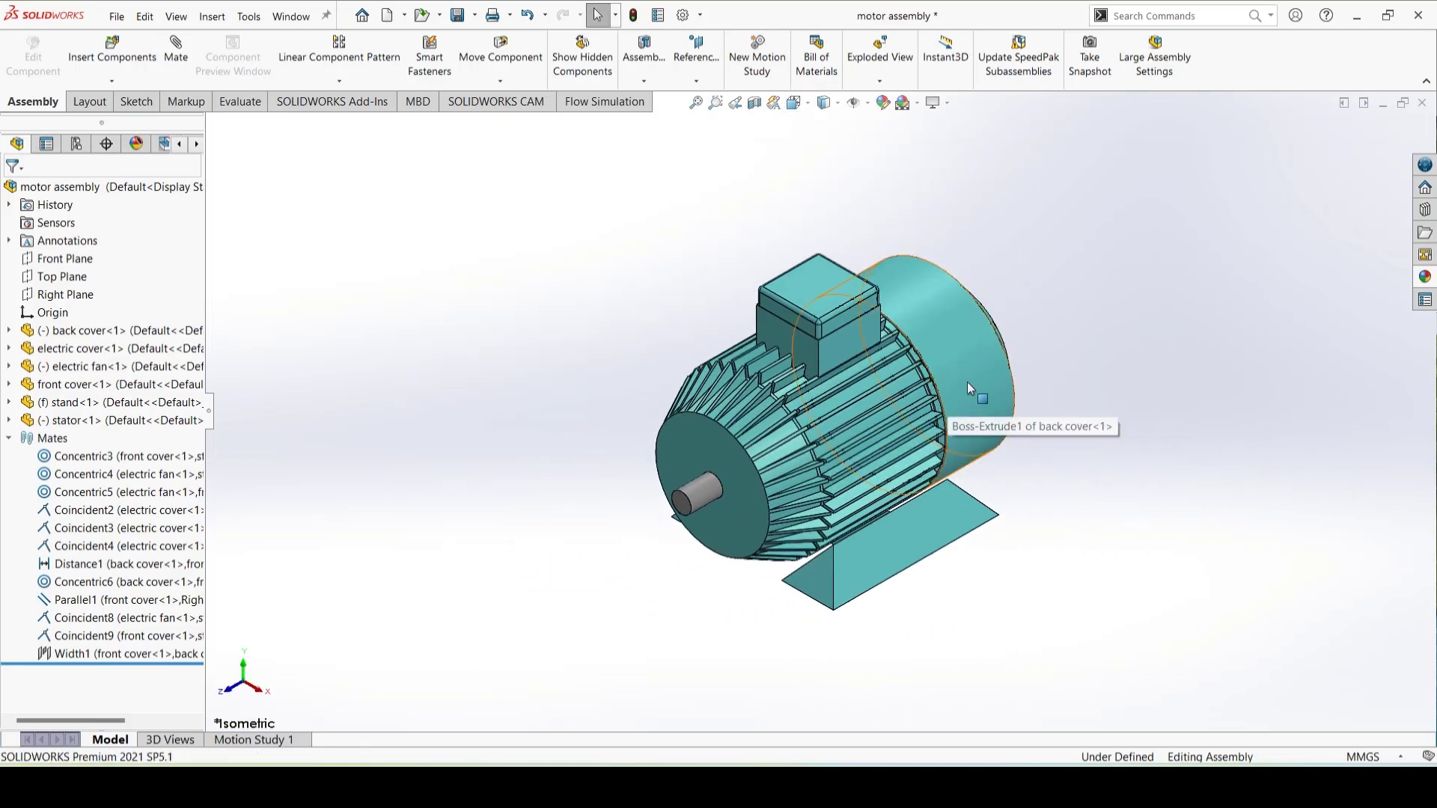
Step: Hide the back cover and the front cover to expose the stator and electric fan
{"action": "left_click", "coordinate": [973, 407]}
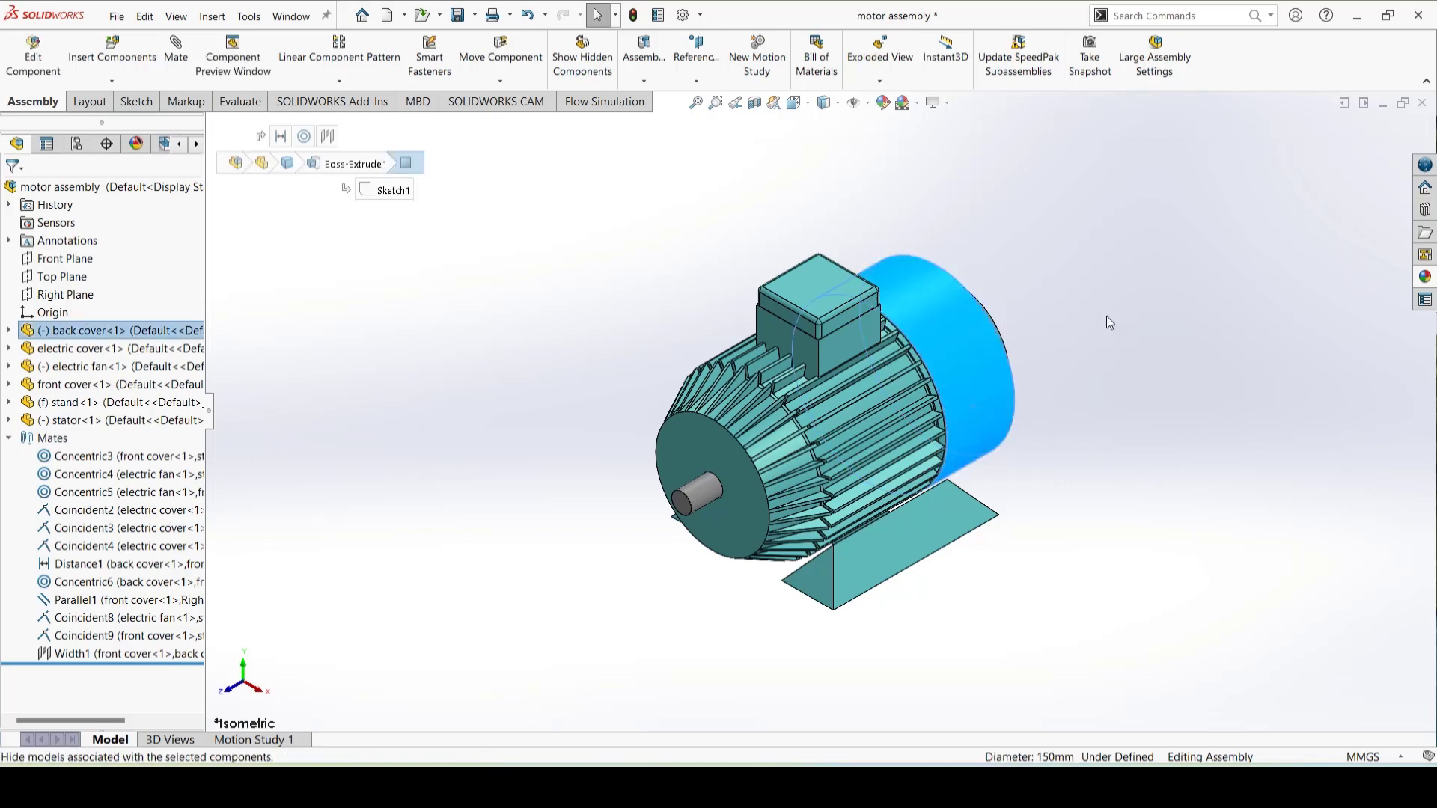
{"action": "left_click", "coordinate": [1107, 317]}
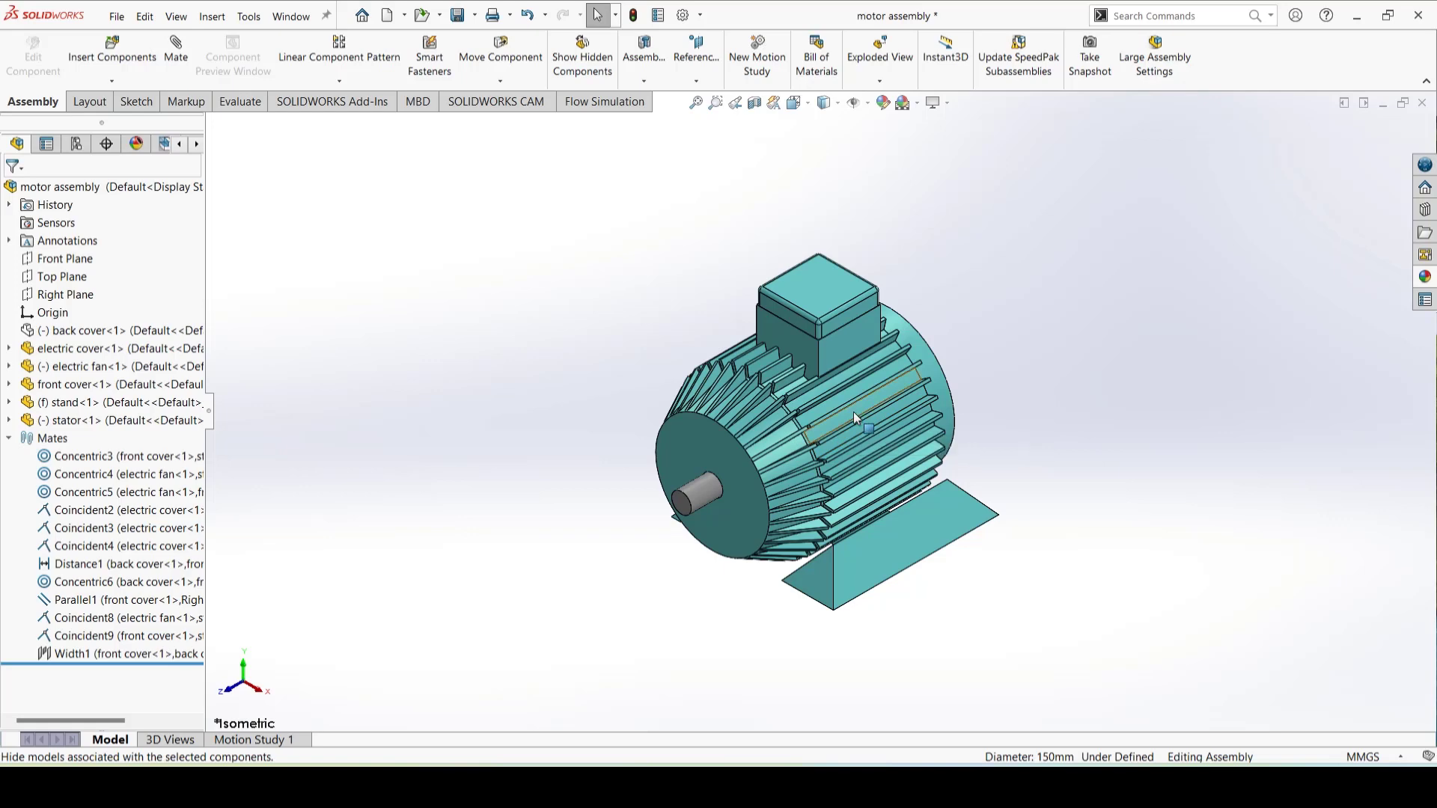
{"action": "left_click", "coordinate": [853, 414]}
{"action": "left_click", "coordinate": [988, 325]}
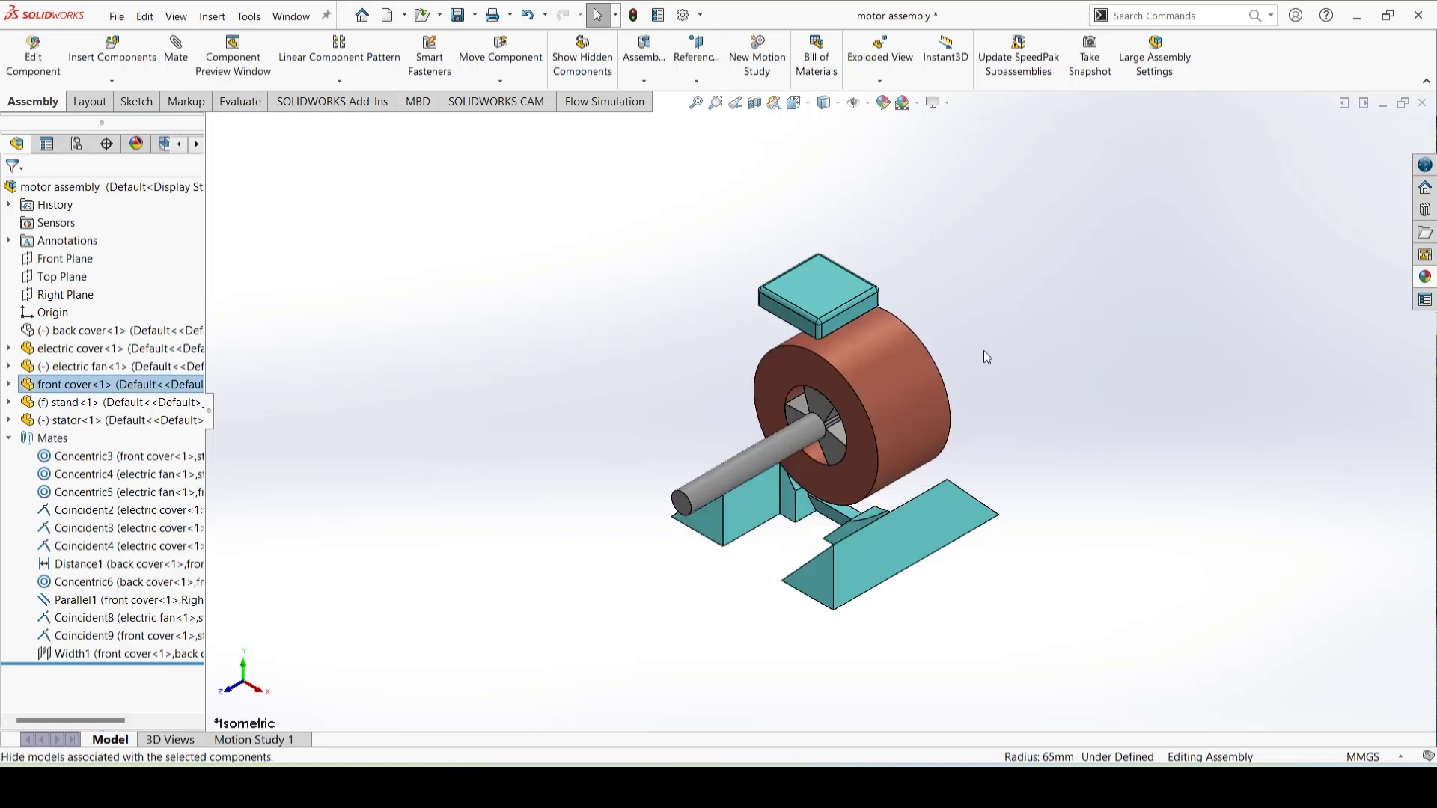
Step: Turn the electric fan by its shaft to check that it rotates inside the stator
{"action": "left_click", "coordinate": [908, 406]}
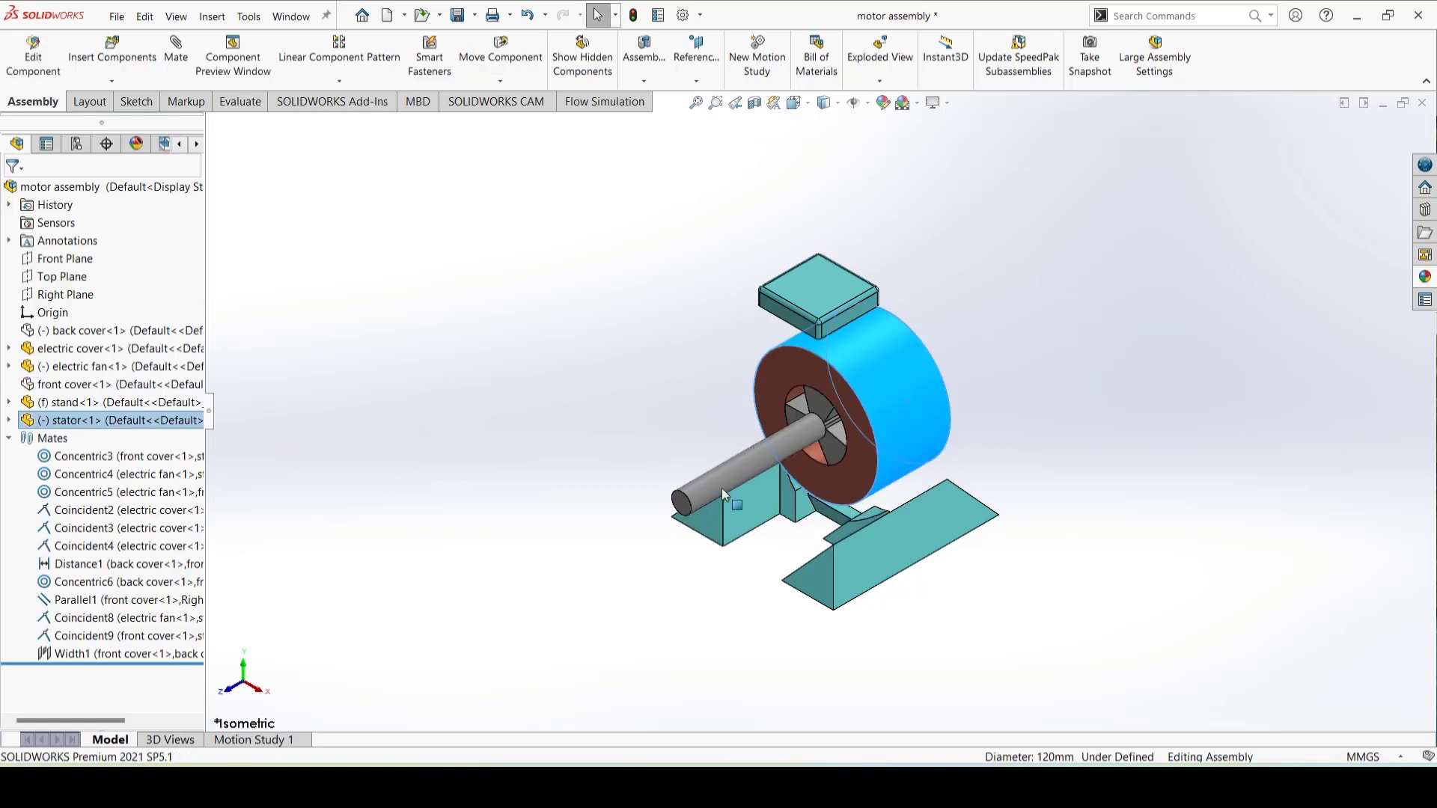
{"action": "left_click_drag", "start_coordinate": [723, 494], "coordinate": [711, 536]}
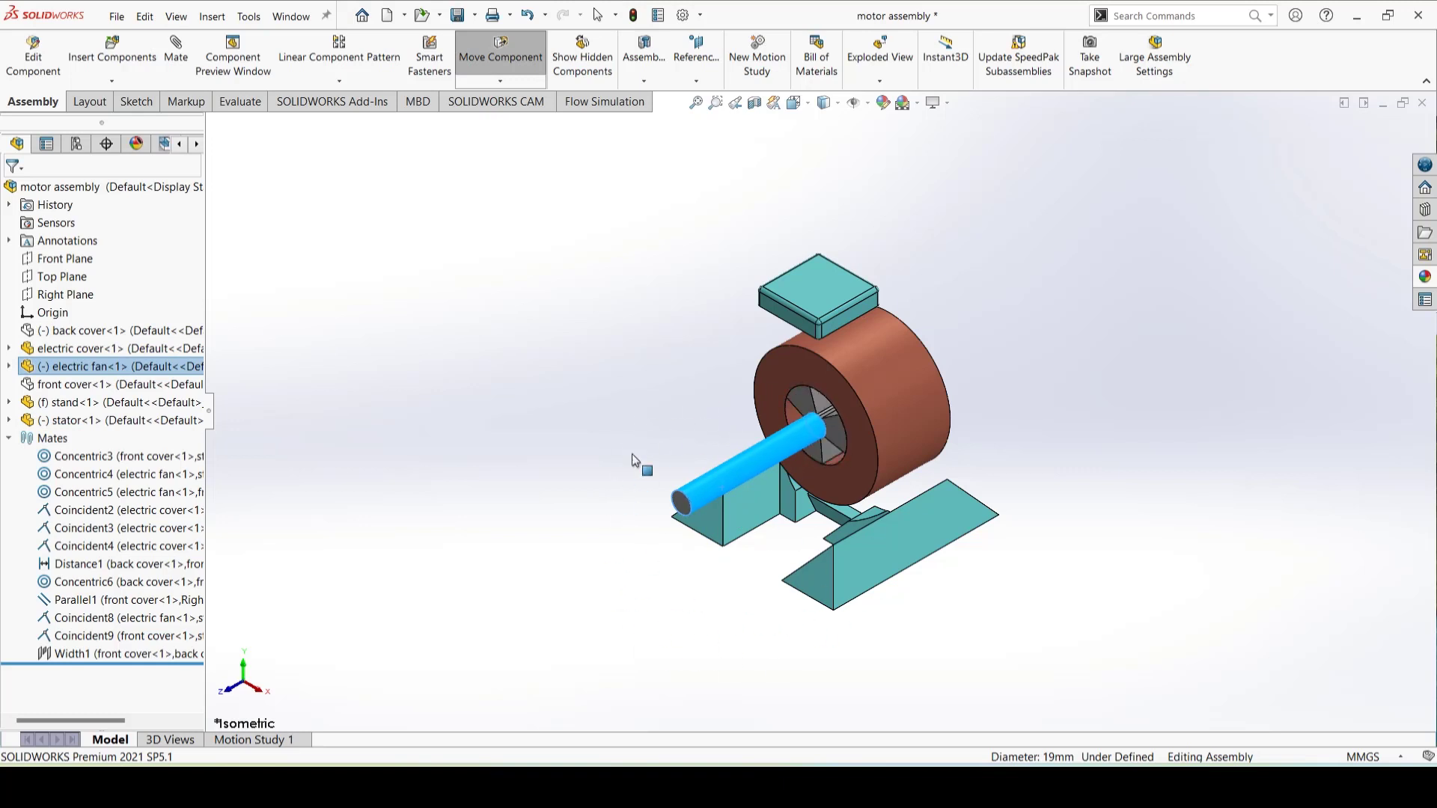
{"action": "left_click_drag", "start_coordinate": [668, 637], "coordinate": [593, 482]}
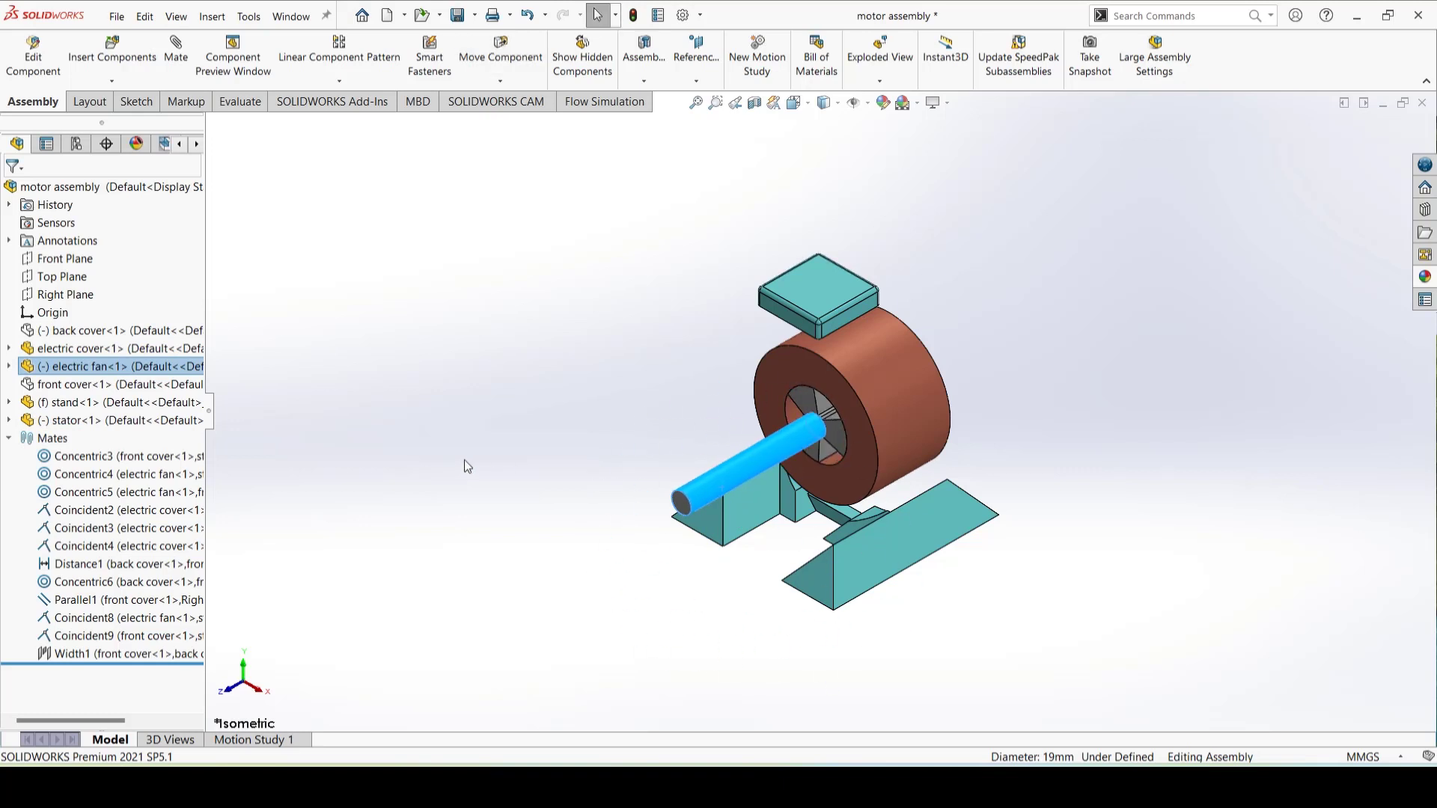
{"action": "left_click", "coordinate": [464, 460]}
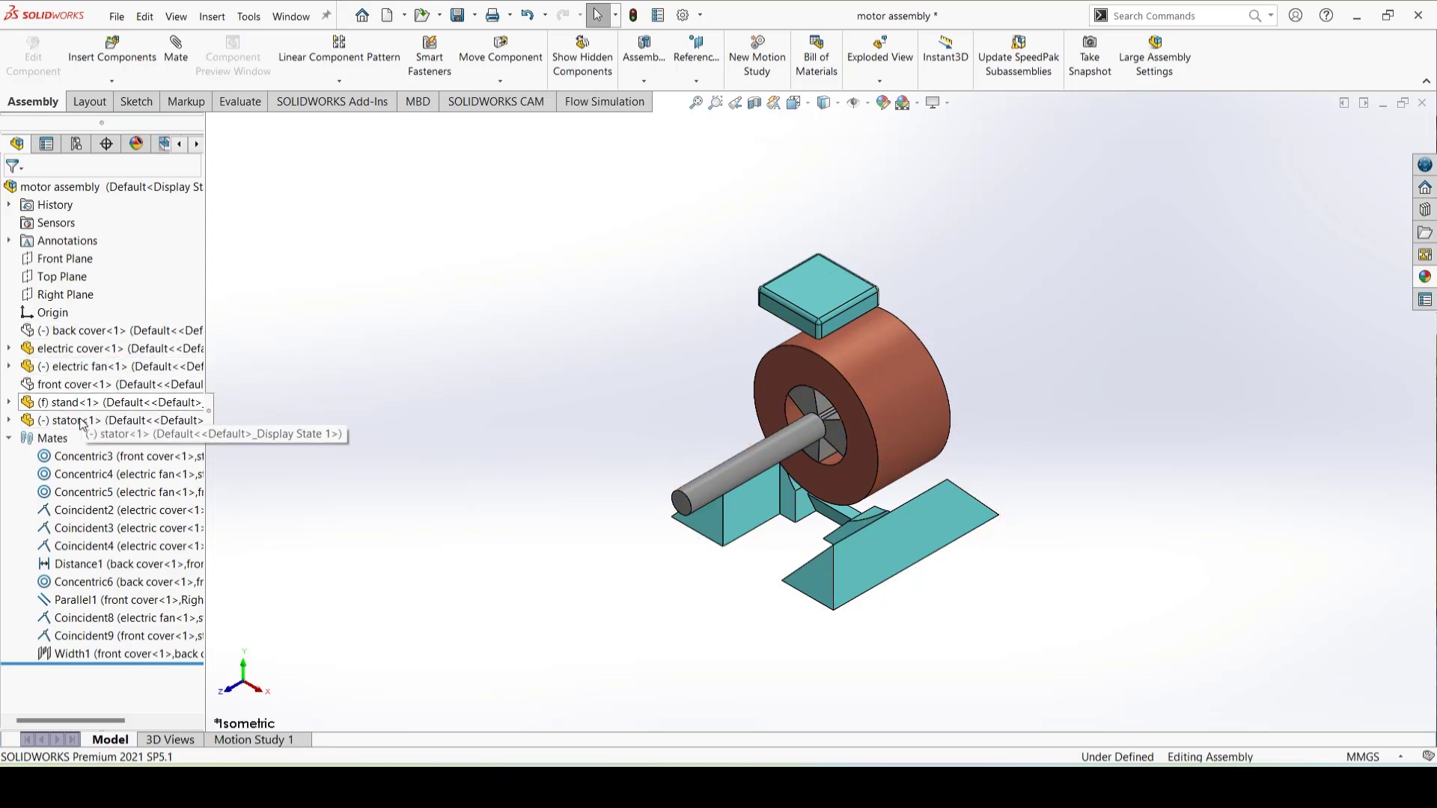
Step: Show the front cover and the back cover again
{"action": "left_click", "coordinate": [82, 384]}
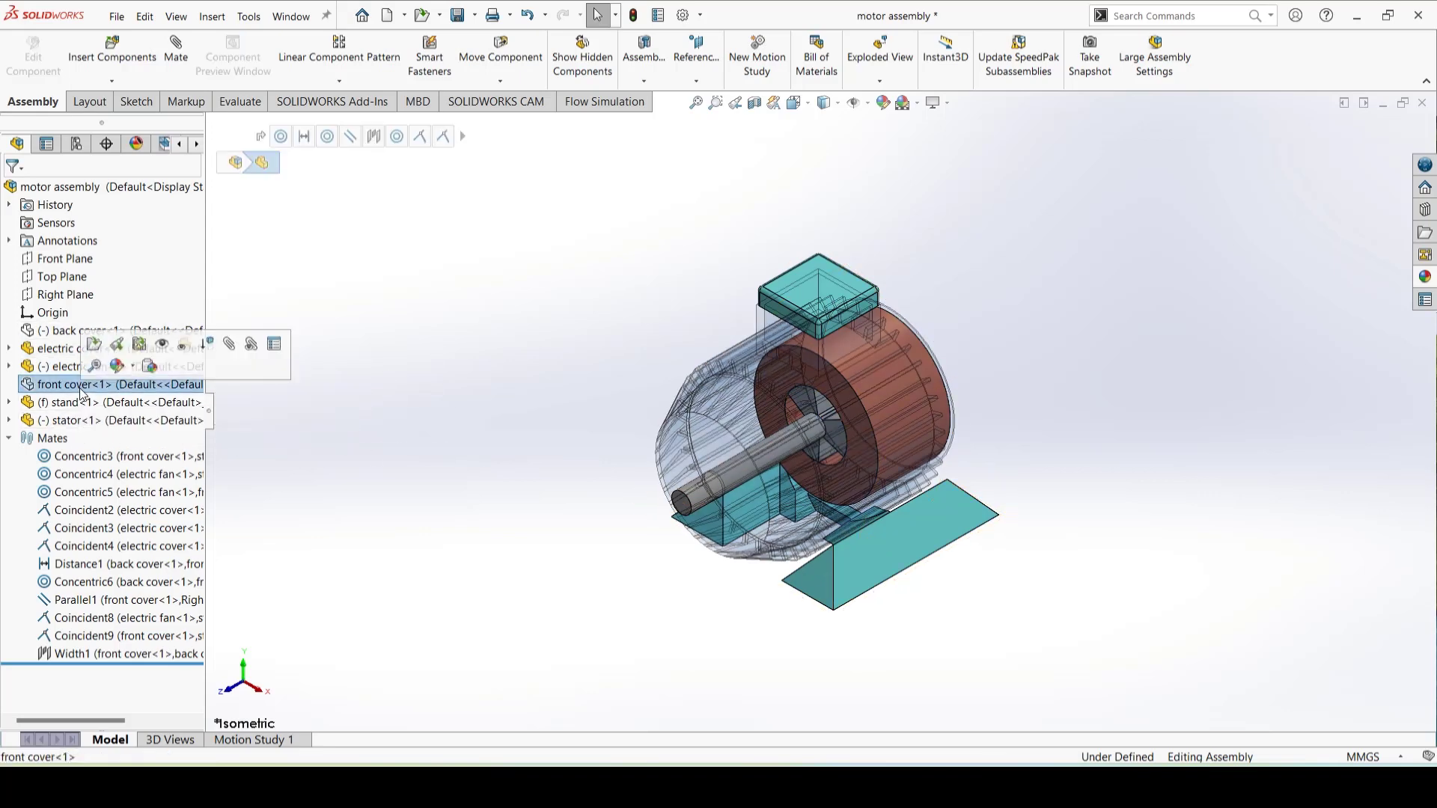
{"action": "left_click", "coordinate": [169, 351]}
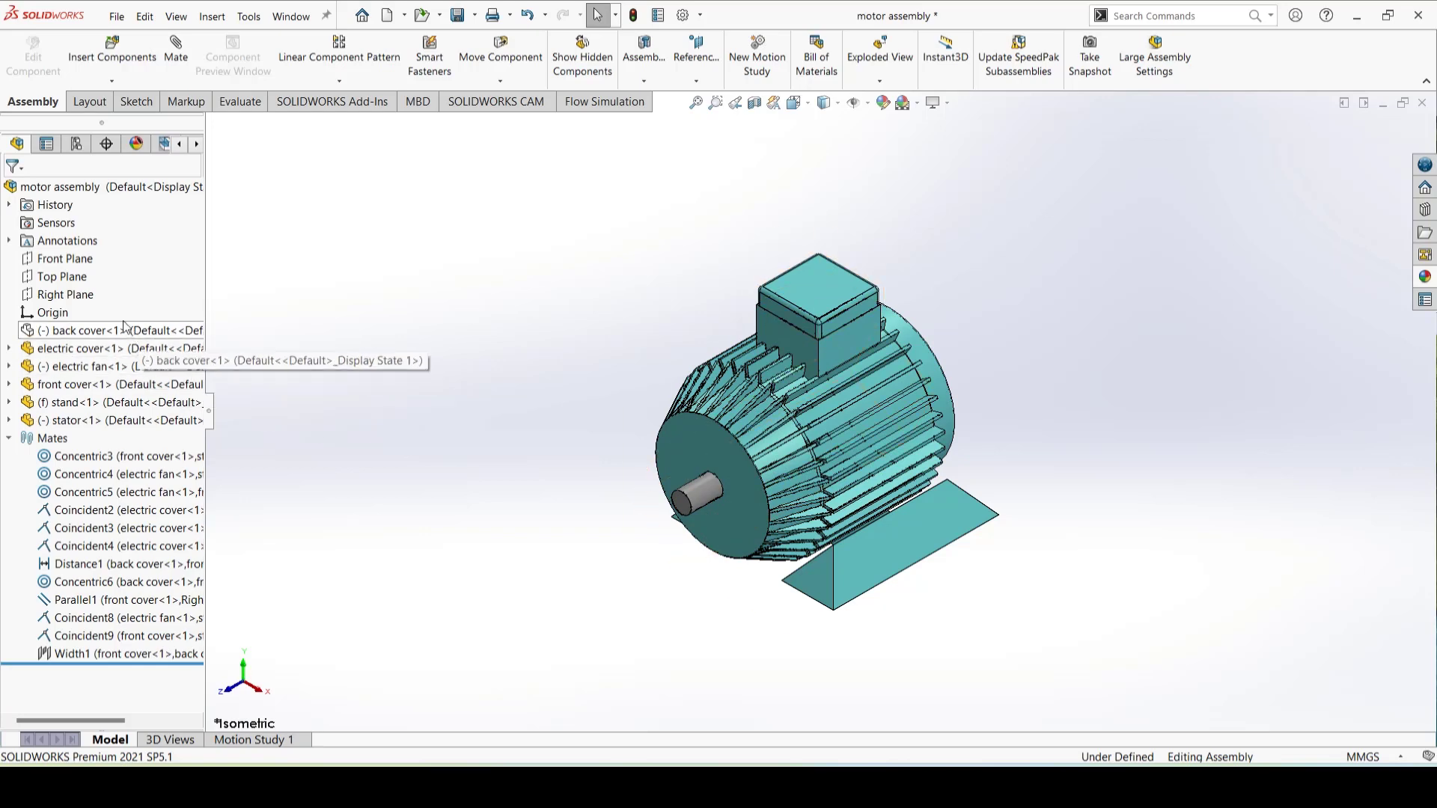
{"action": "left_click", "coordinate": [150, 330]}
{"action": "left_click", "coordinate": [199, 294]}
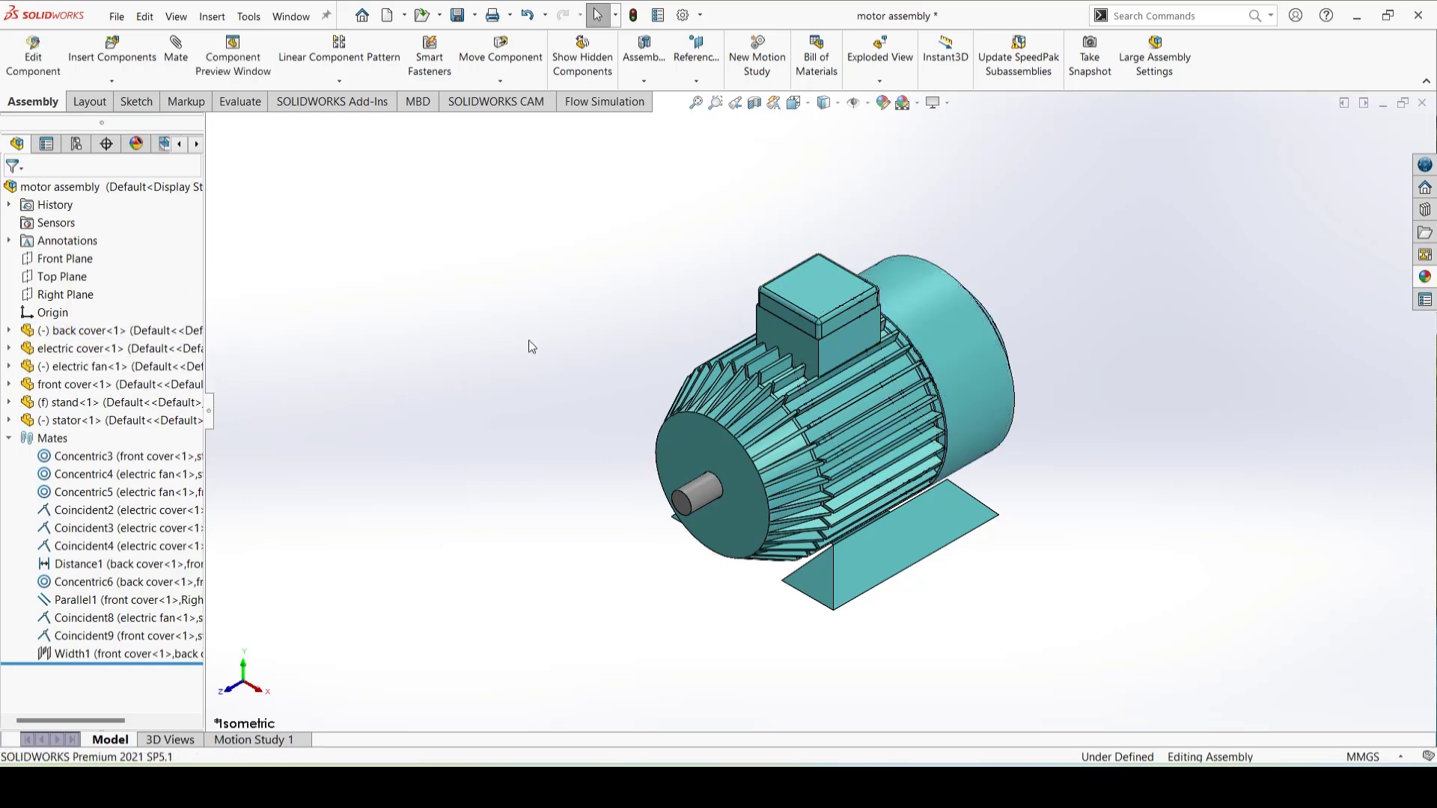
Step: Look over the motor's side, restore the isometric view and collapse the feature tree to enlarge the modelling area
{"action": "middle_click_drag", "start_coordinate": [1302, 522], "coordinate": [1167, 567]}
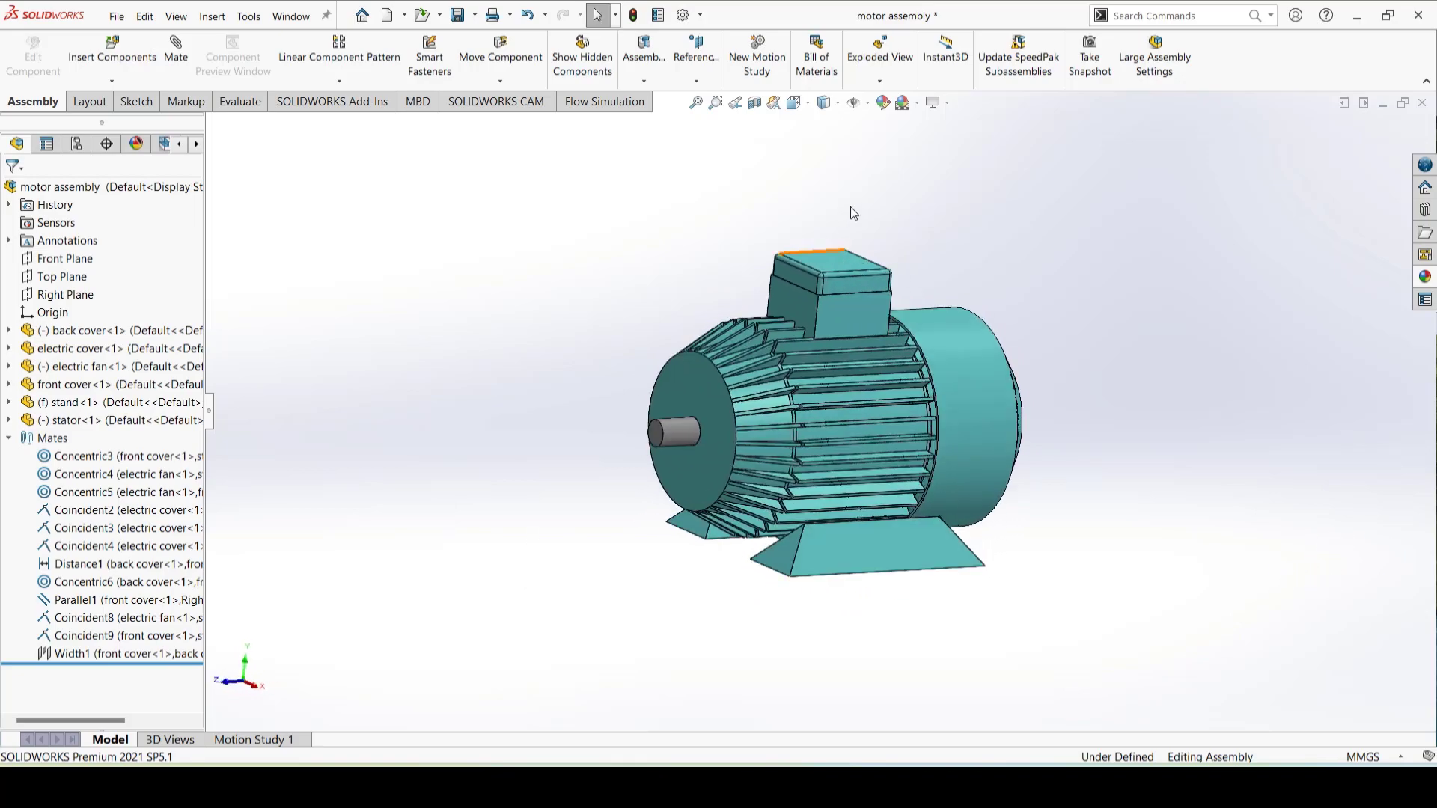
{"action": "left_click", "coordinate": [808, 106]}
{"action": "left_click", "coordinate": [879, 146]}
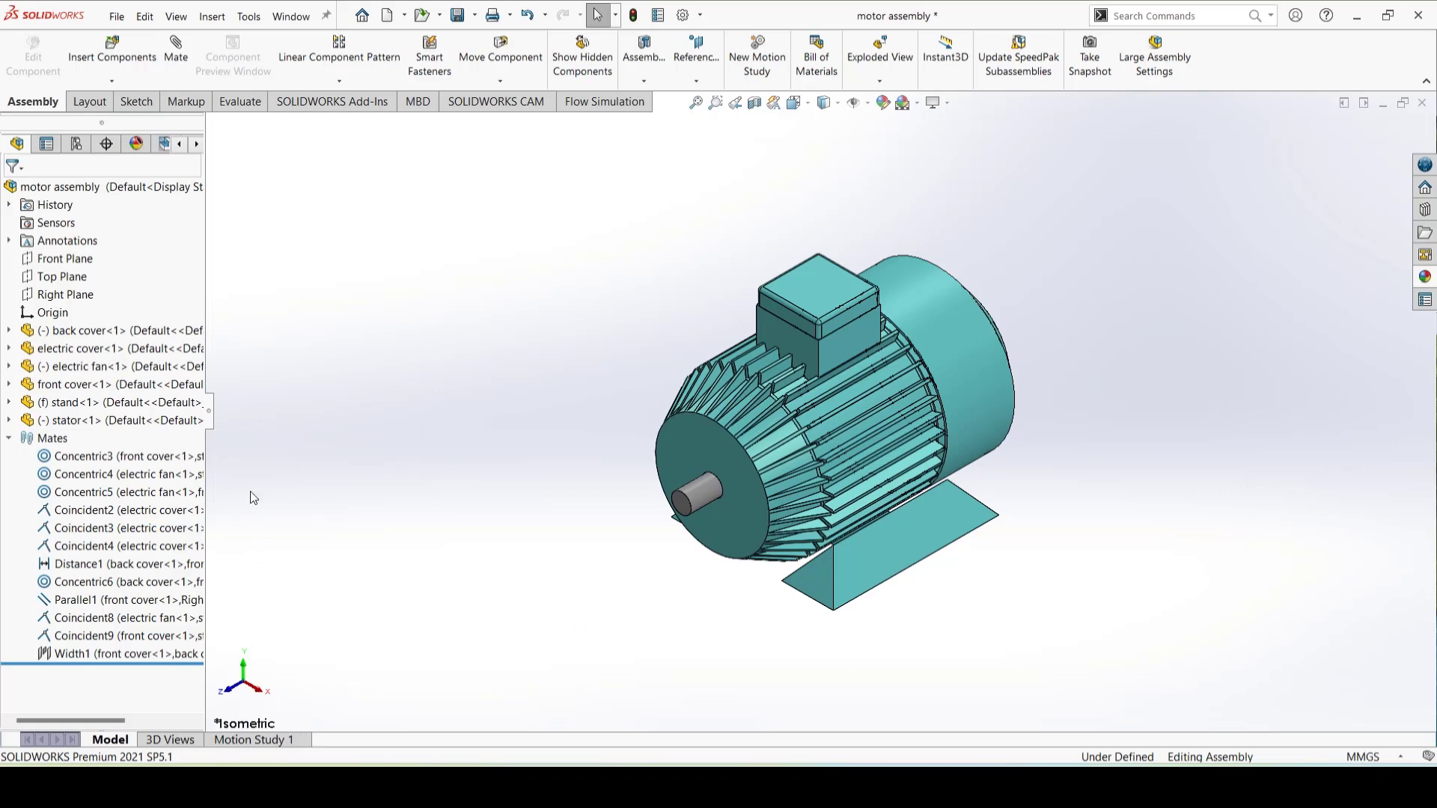
{"action": "left_click", "coordinate": [209, 411]}
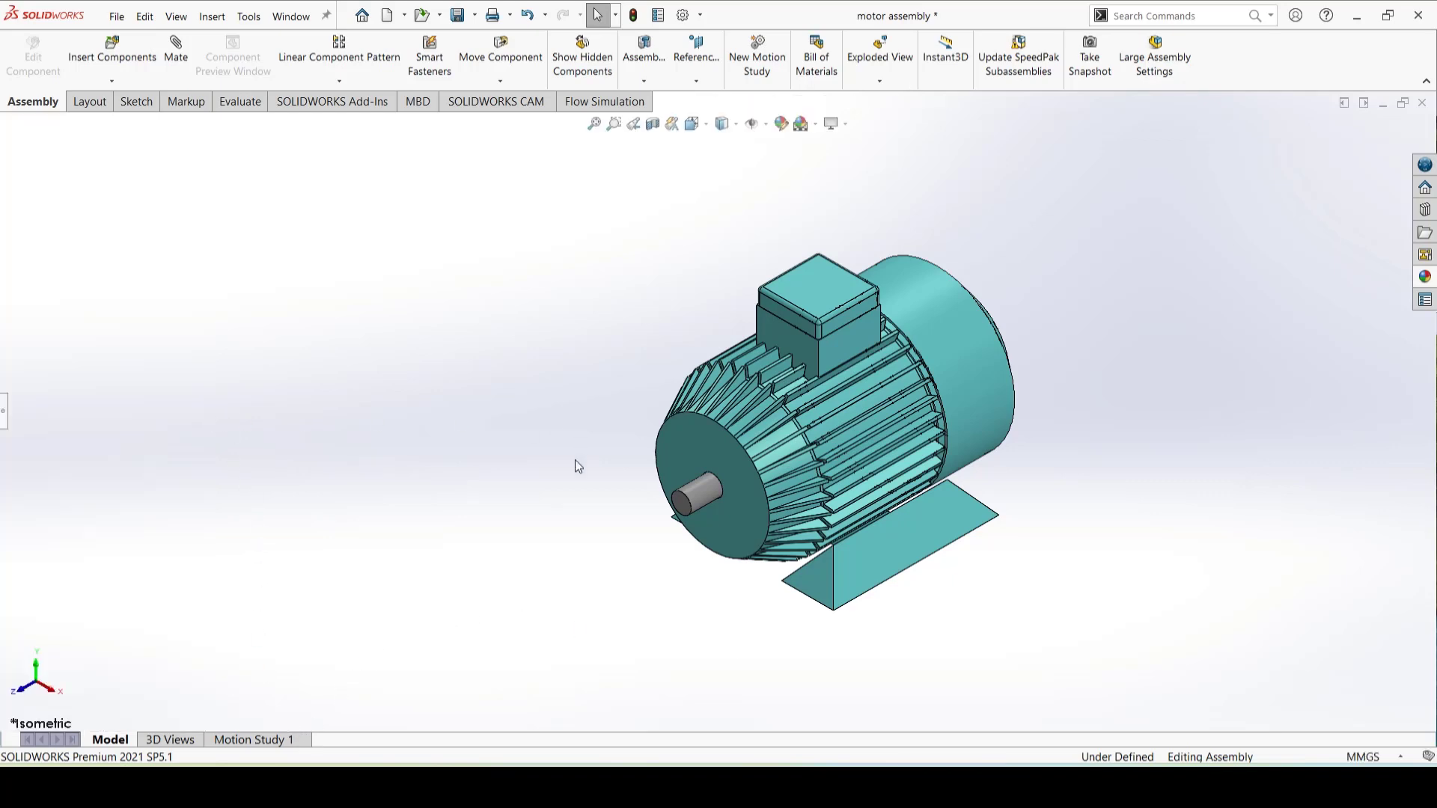
Step: Hide the front cover and open Motion Study 1 with its timeline expanded
{"action": "left_click", "coordinate": [751, 515]}
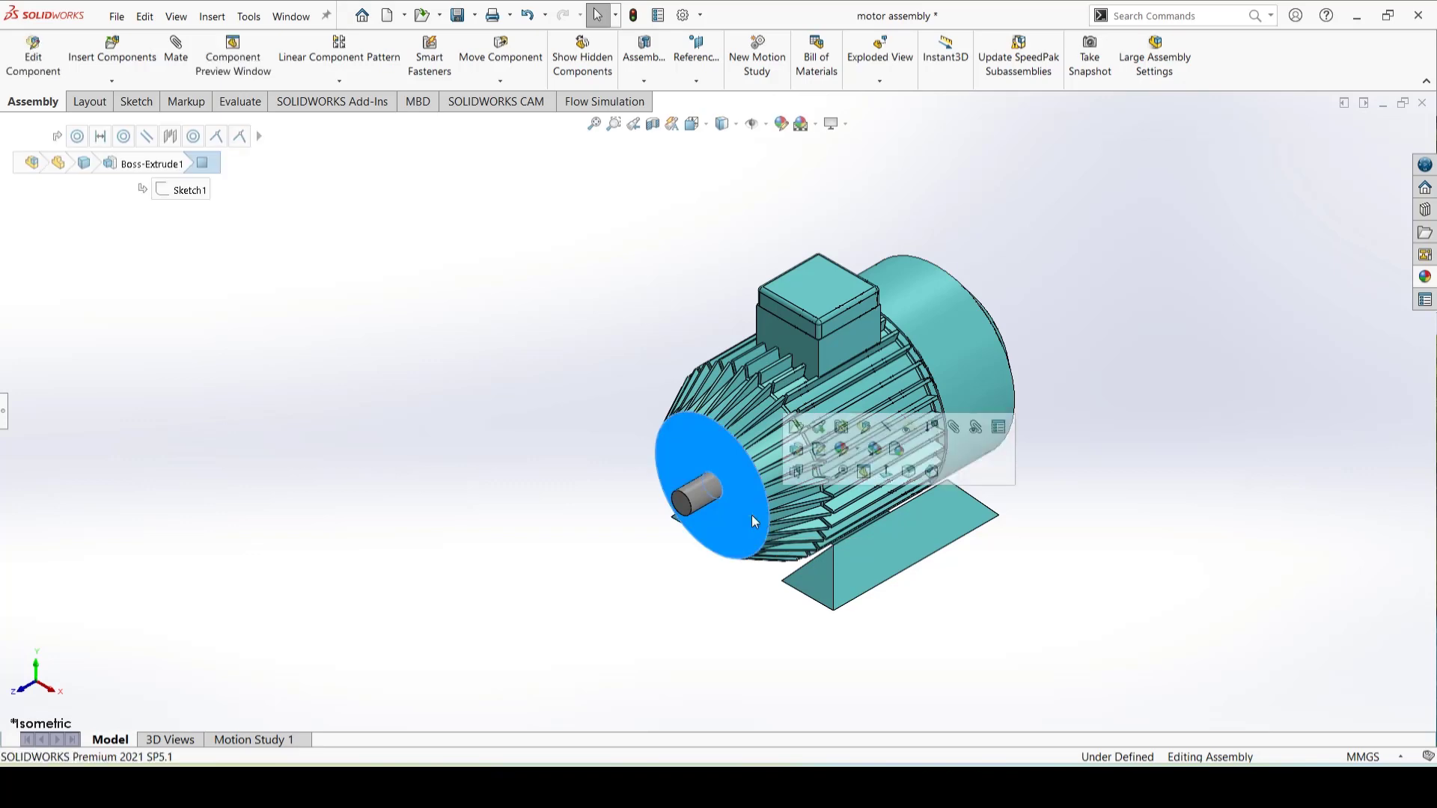
{"action": "left_click", "coordinate": [886, 427]}
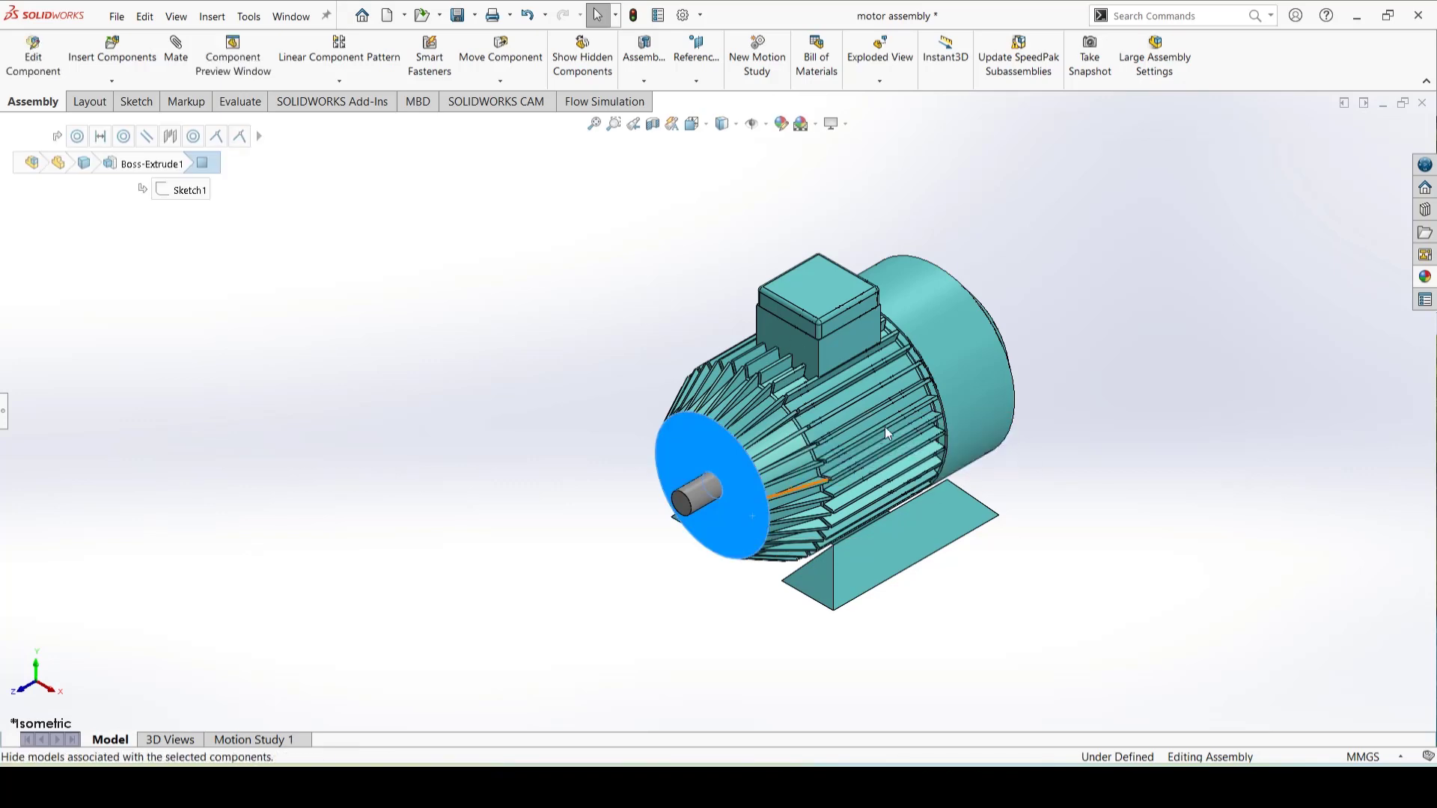
{"action": "left_click", "coordinate": [276, 737]}
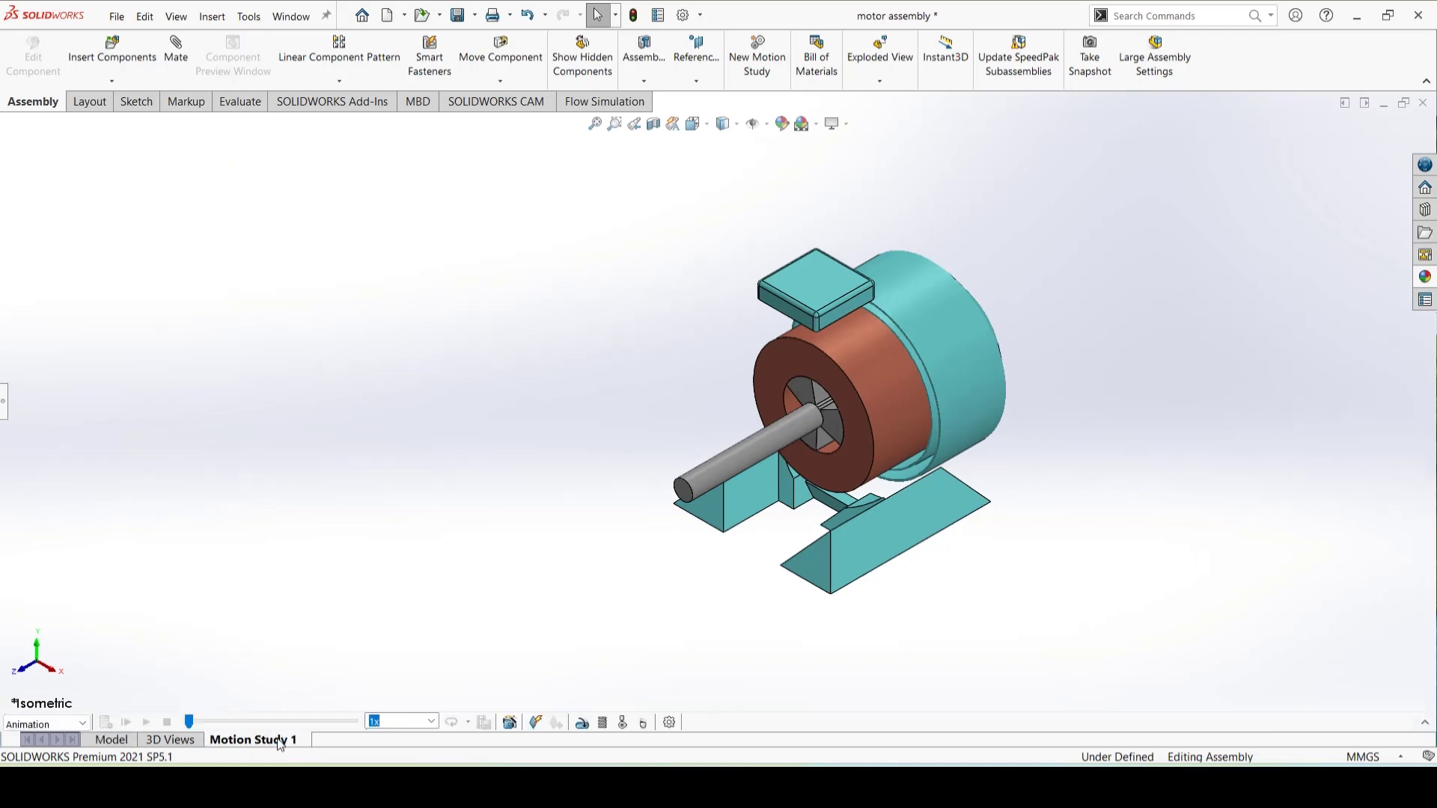
{"action": "left_click", "coordinate": [1425, 722]}
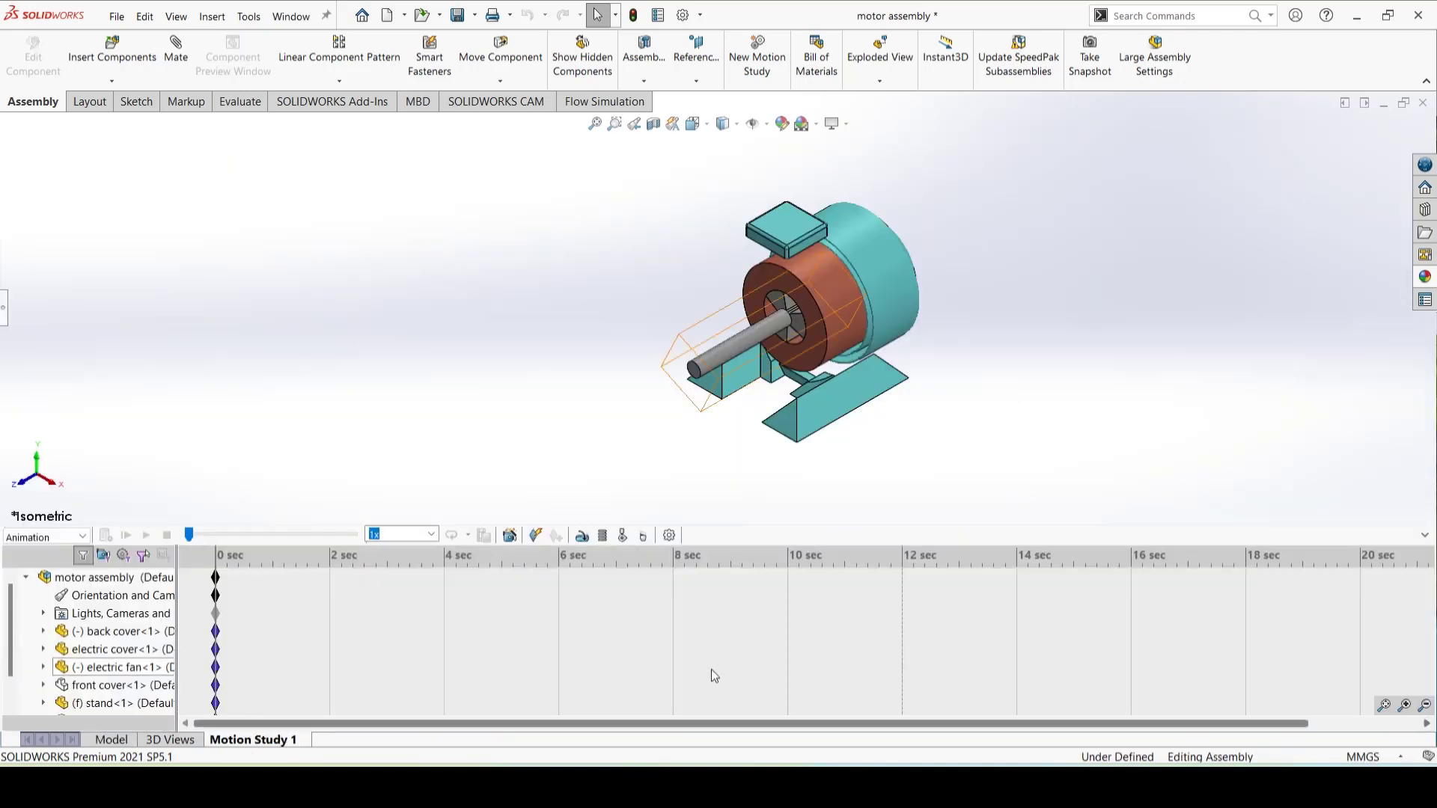
Step: Add a rotary motor to the end face of the electric fan's shaft at a constant speed of 100 RPM
{"action": "left_click", "coordinate": [582, 535]}
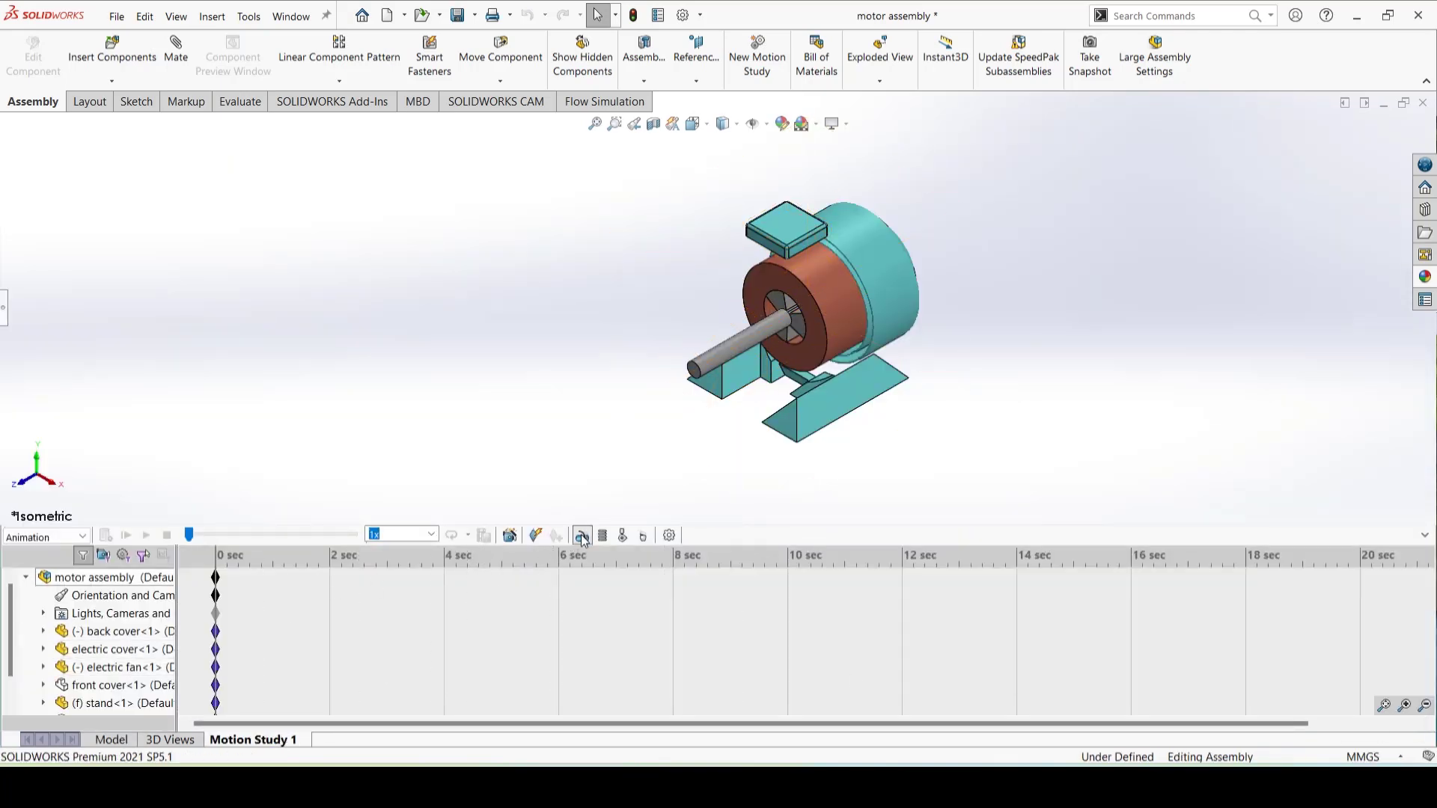
{"action": "left_click", "coordinate": [694, 366]}
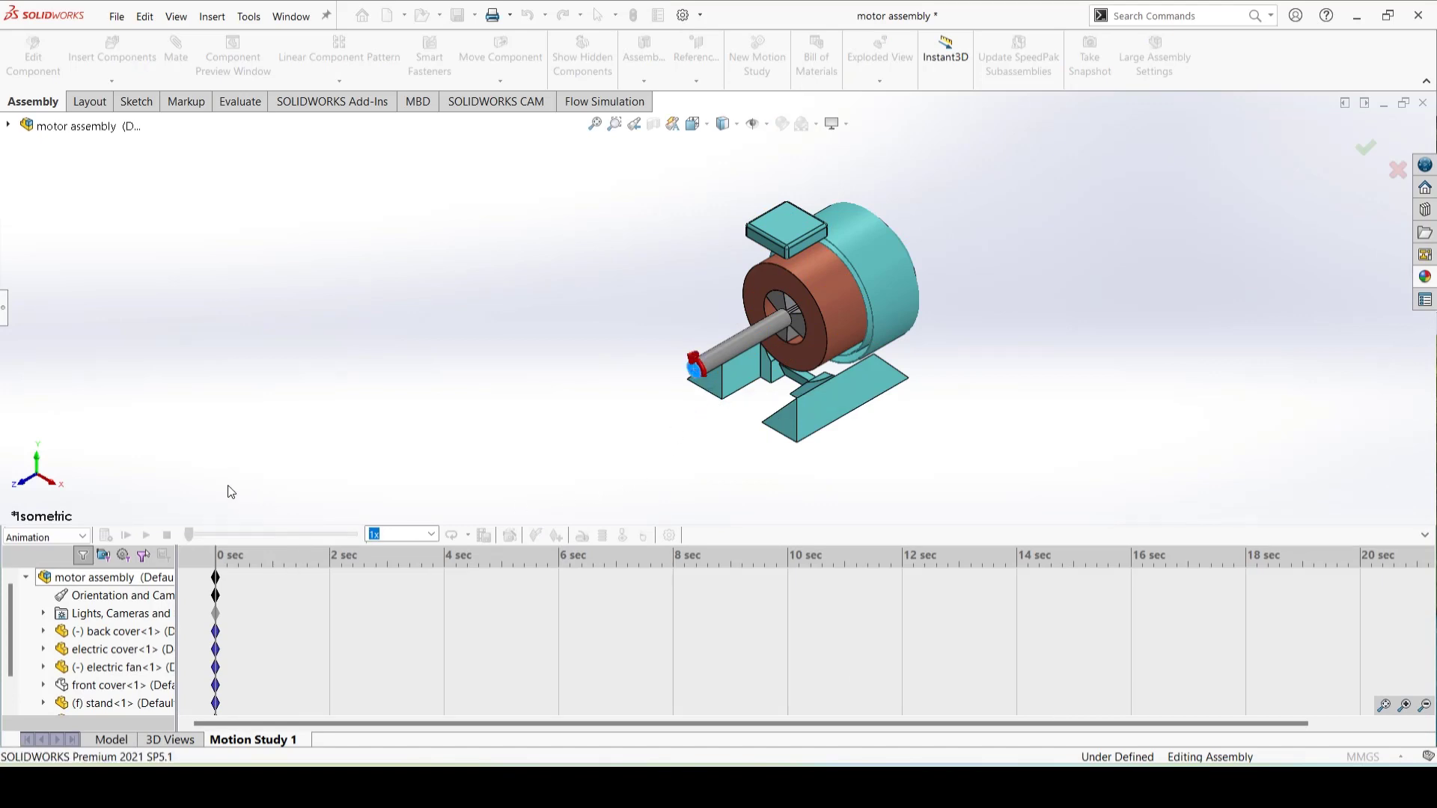
{"action": "left_click", "coordinate": [4, 309]}
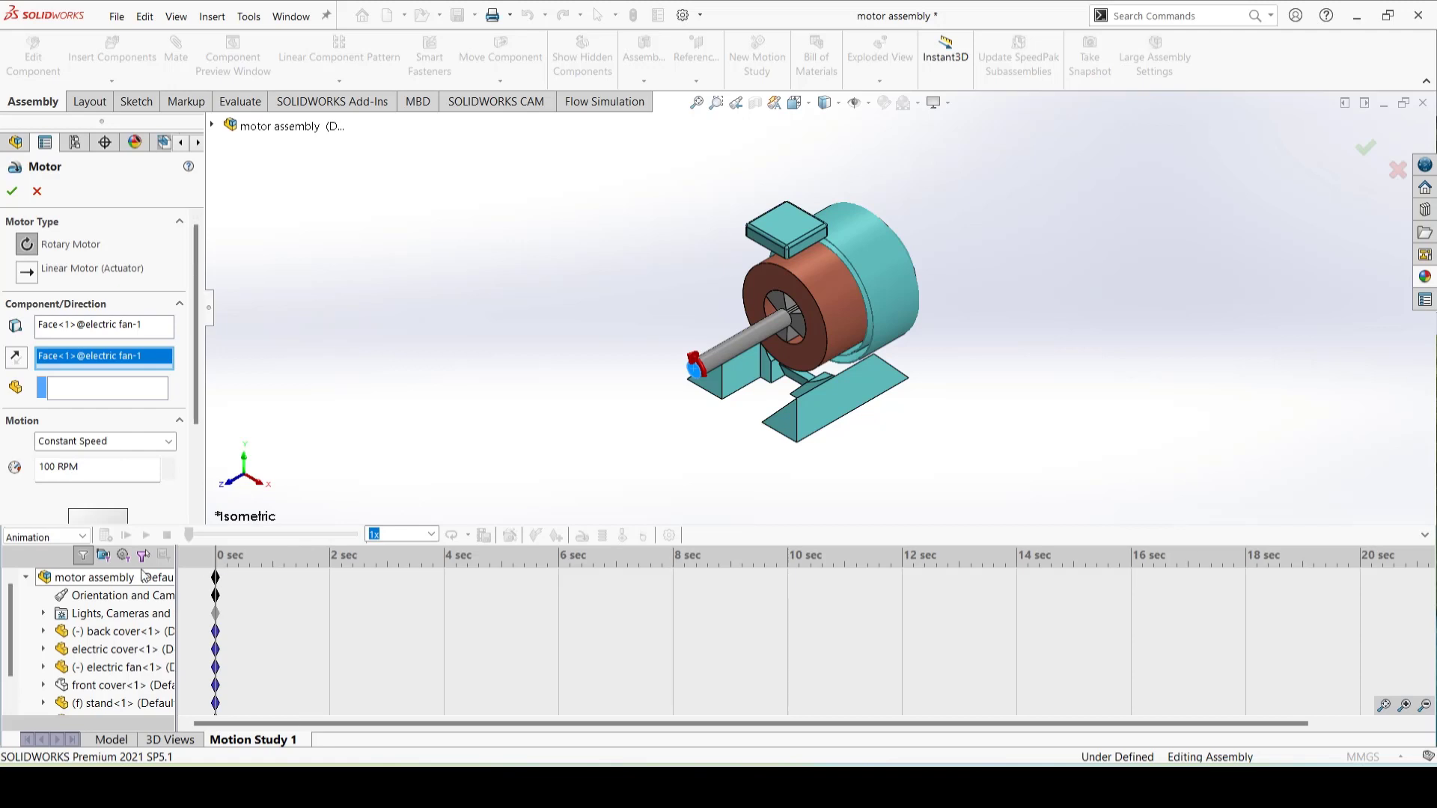
{"action": "left_click", "coordinate": [13, 192]}
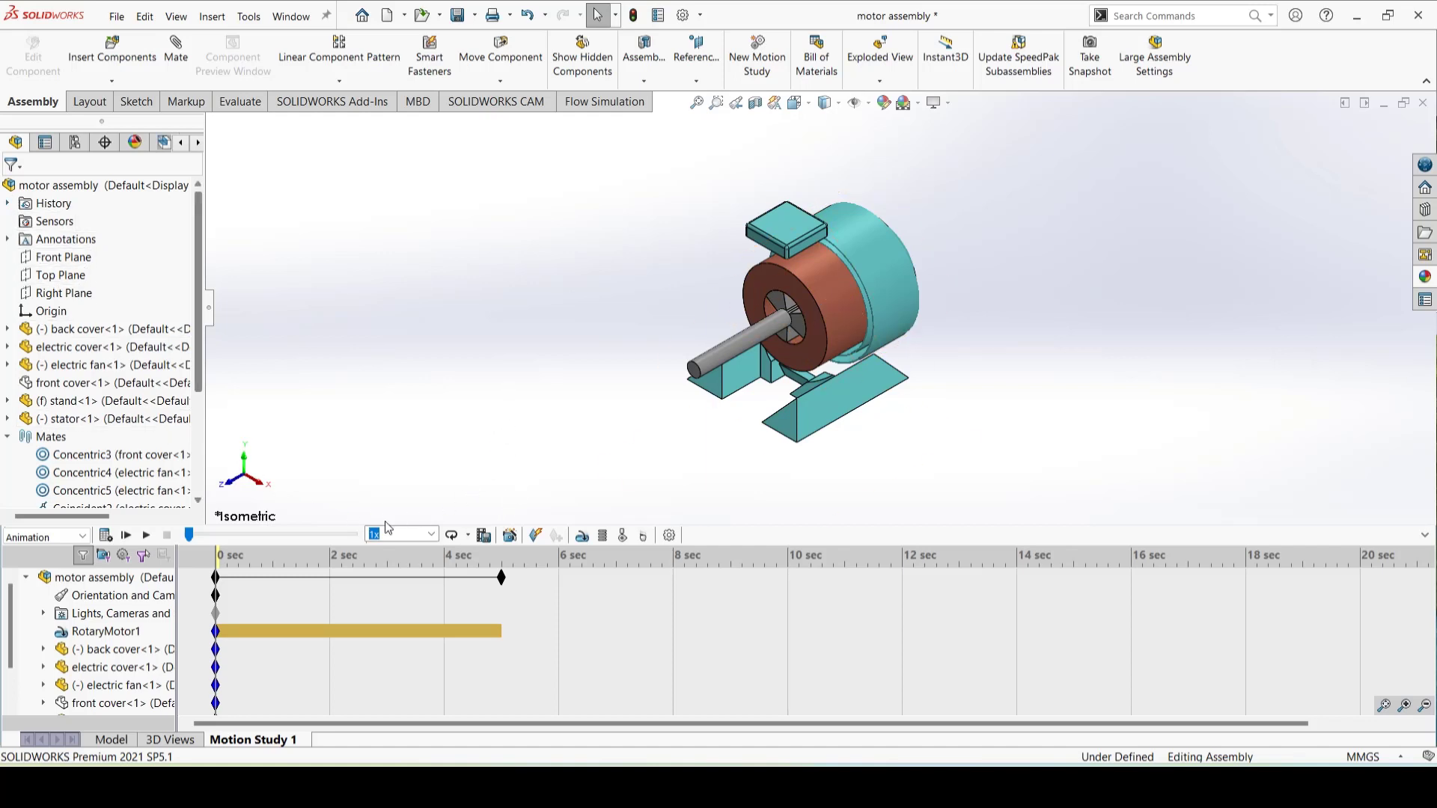
Step: Play the motion study, set its playback speed to 5x and stop the playback
{"action": "left_click", "coordinate": [146, 536]}
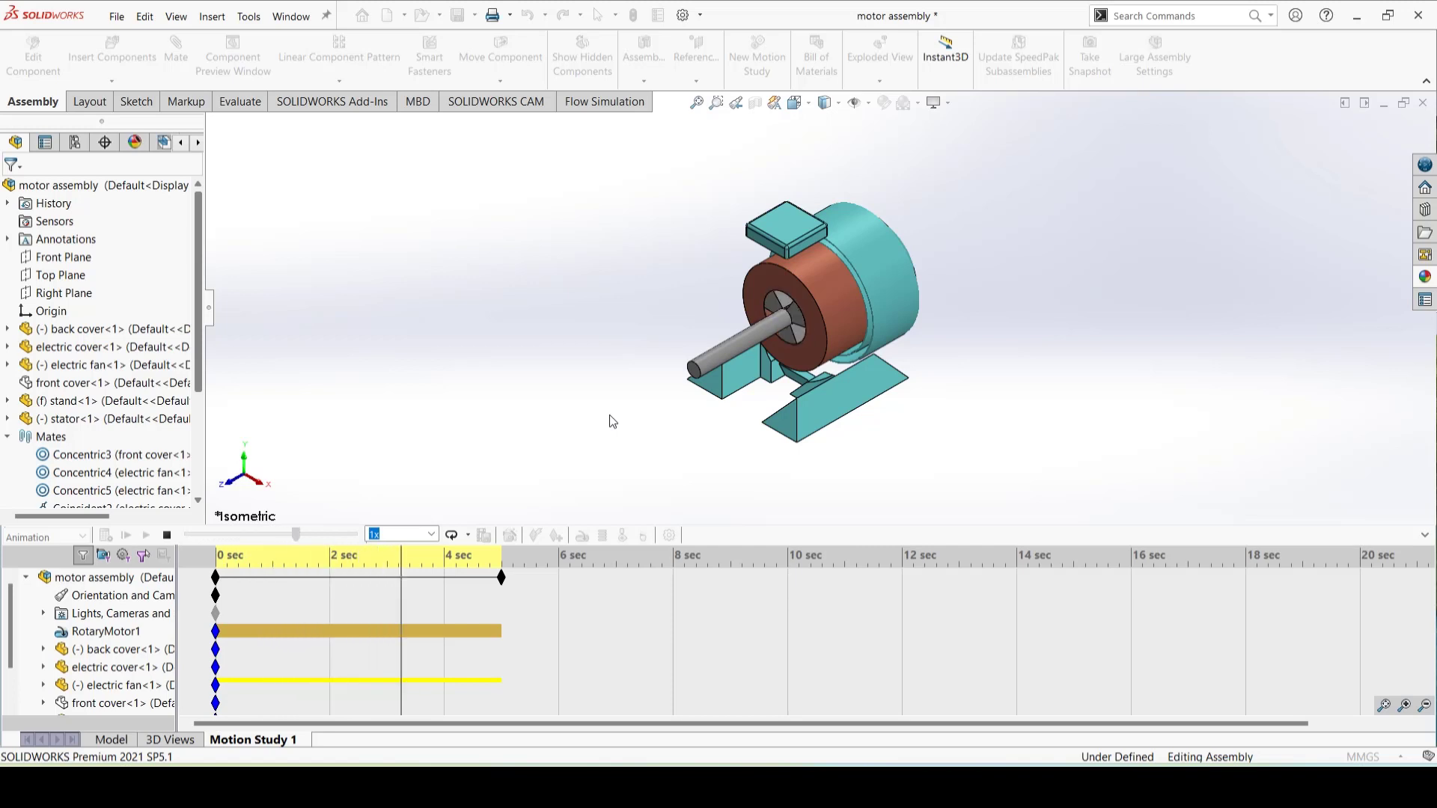
{"action": "left_click", "coordinate": [432, 534]}
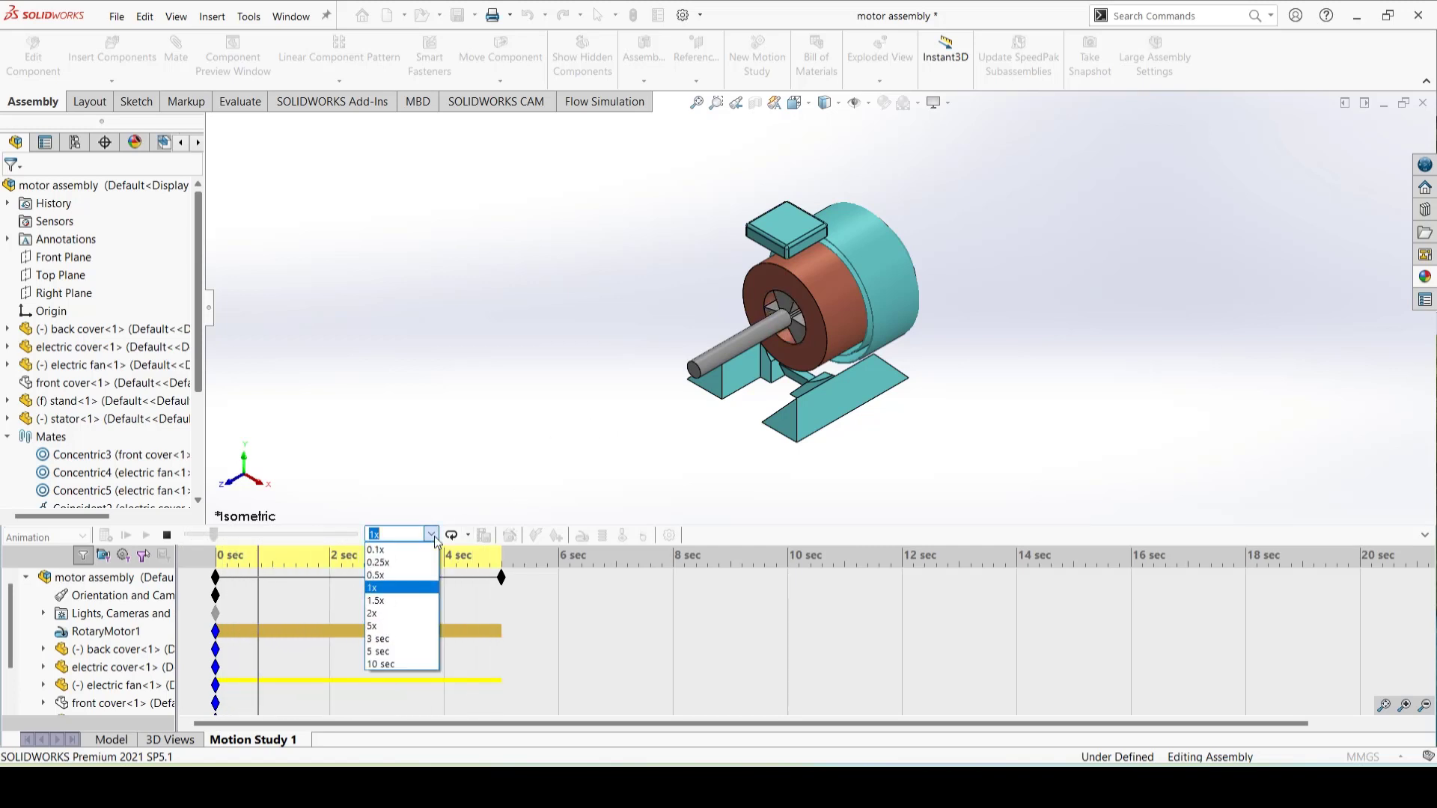
{"action": "left_click", "coordinate": [395, 626]}
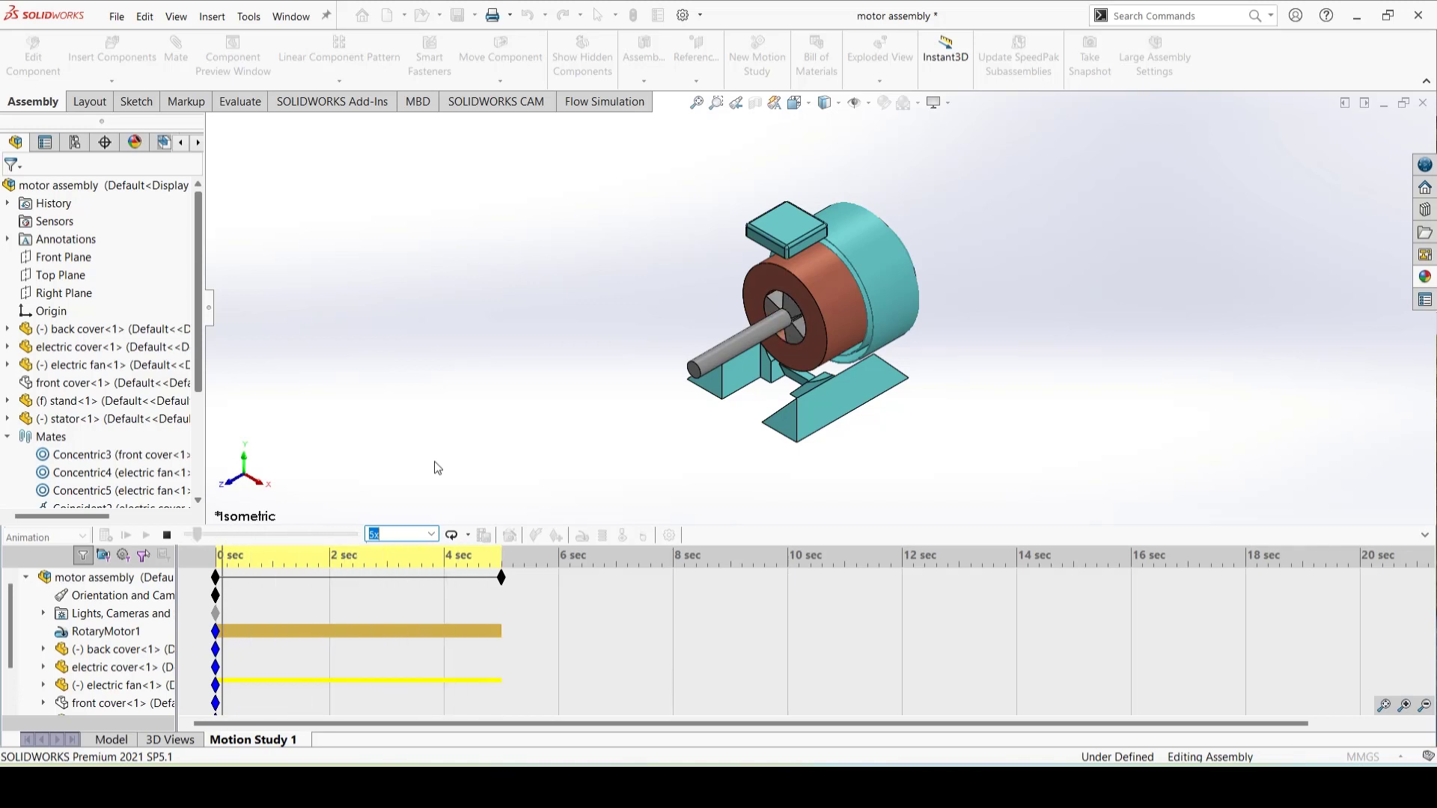
{"action": "left_click", "coordinate": [166, 535]}
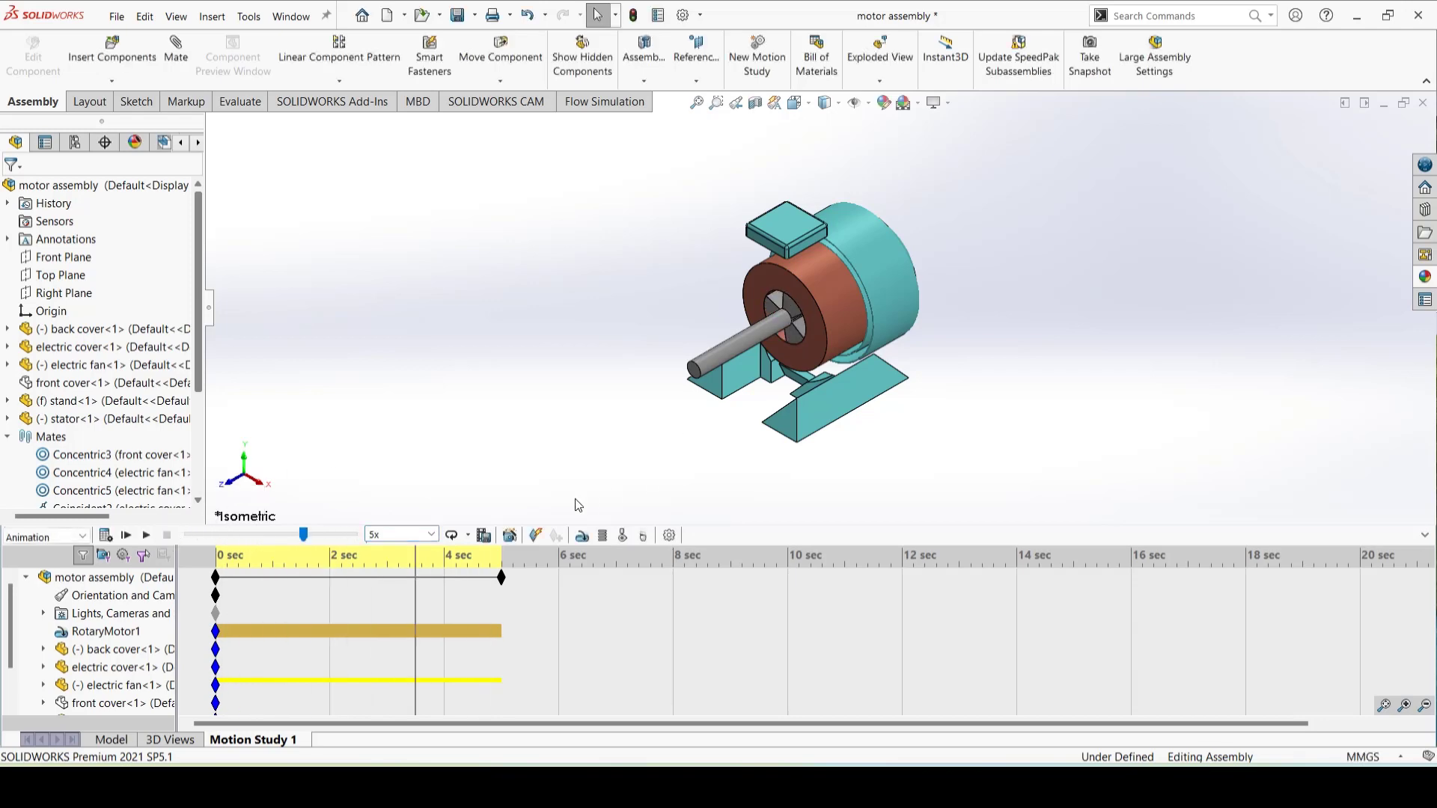
Step: Collapse the motion study timeline, show the front cover again and collapse the feature tree
{"action": "left_click", "coordinate": [1424, 535]}
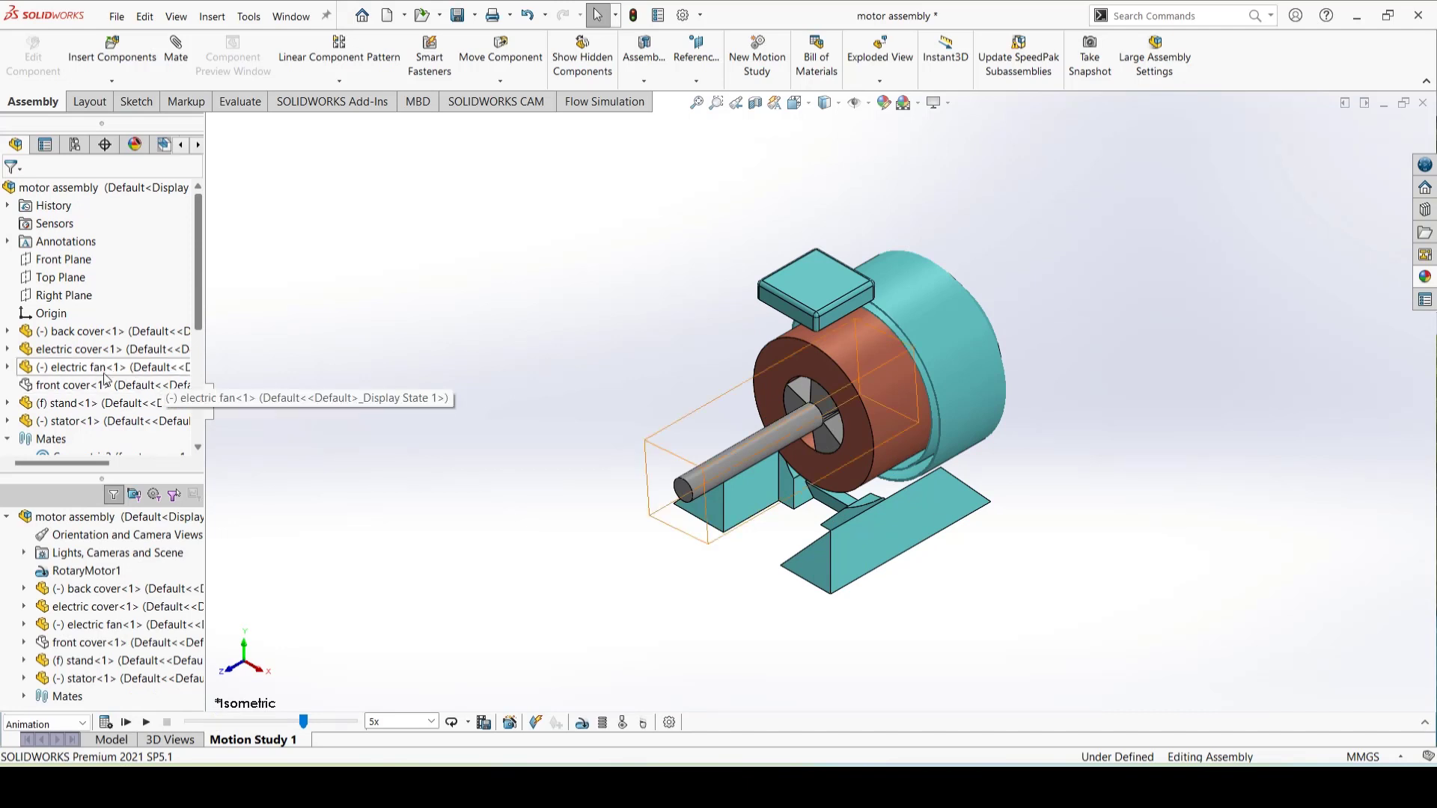
{"action": "left_click", "coordinate": [171, 385]}
{"action": "left_click", "coordinate": [241, 338]}
{"action": "left_click", "coordinate": [602, 367]}
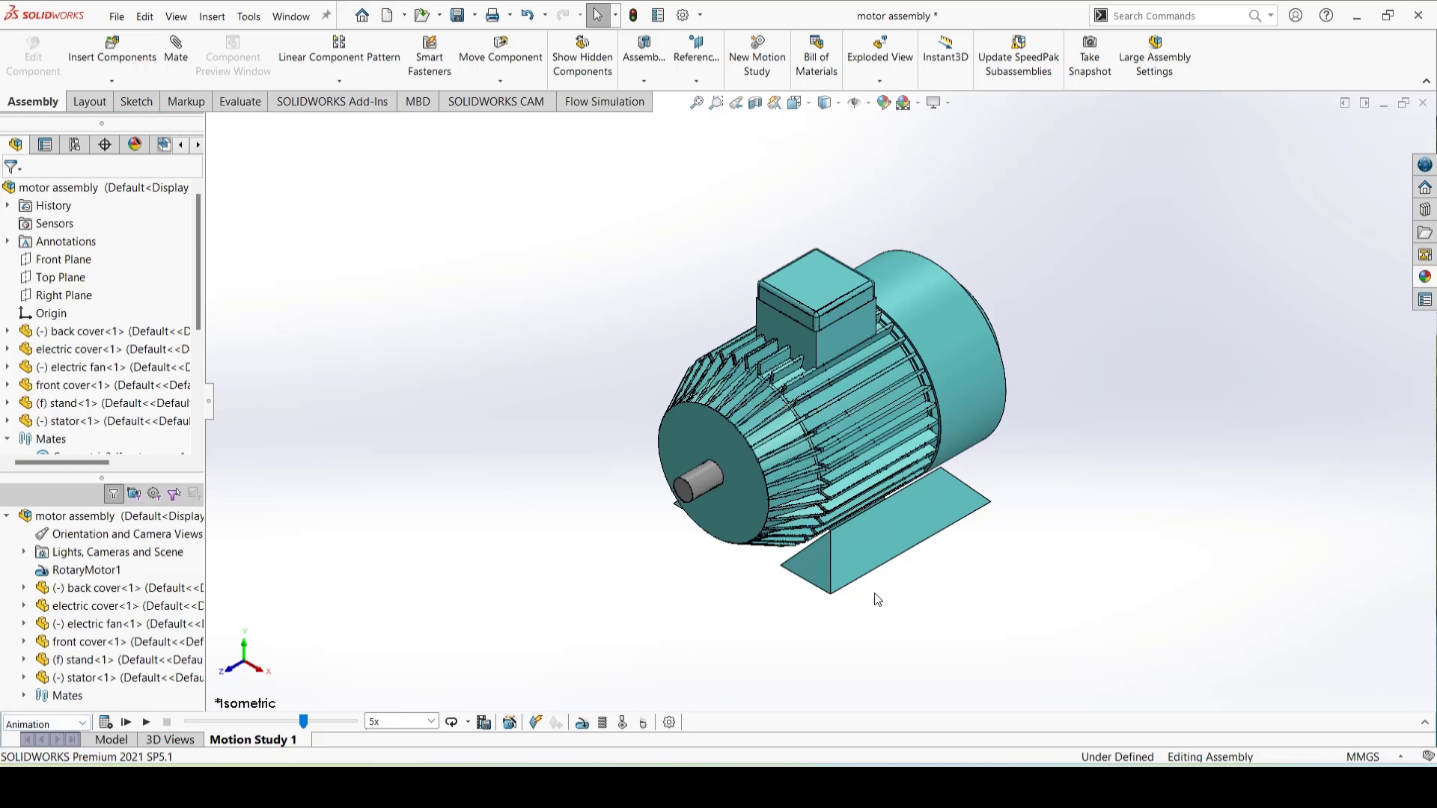
{"action": "left_click", "coordinate": [208, 401]}
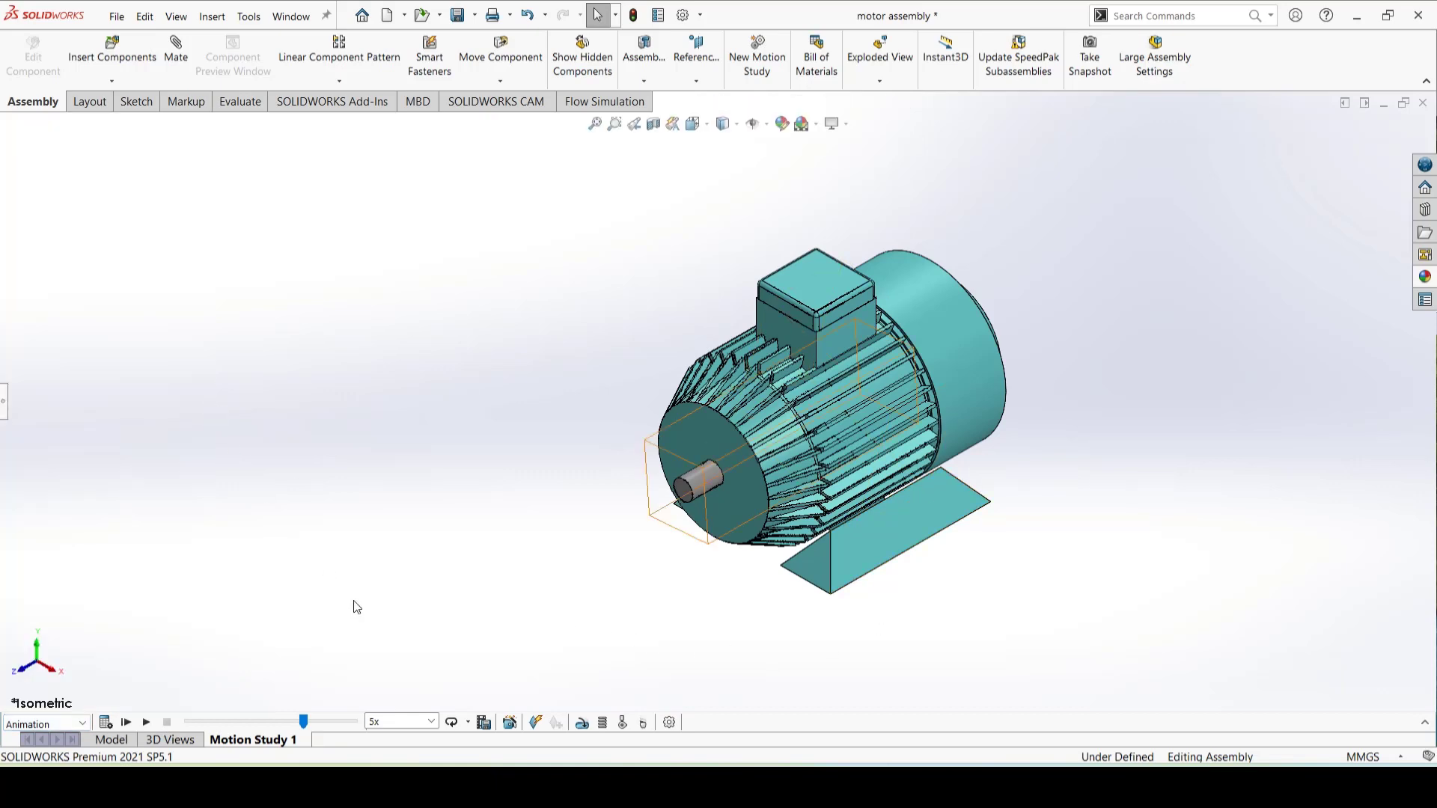
{"action": "left_click", "coordinate": [1424, 722]}
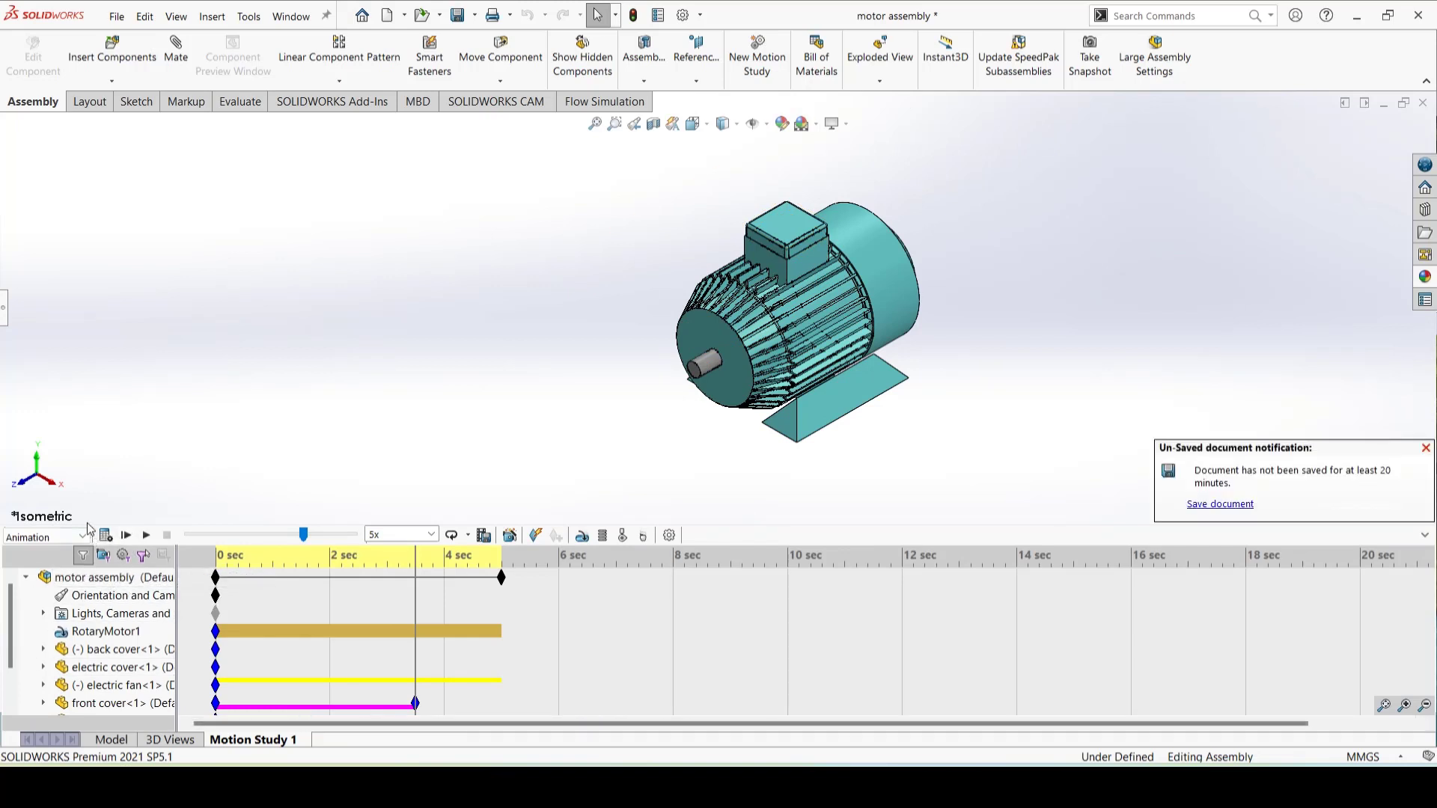
{"action": "left_click", "coordinate": [66, 538]}
{"action": "left_click", "coordinate": [140, 496]}
{"action": "left_click", "coordinate": [1425, 449]}
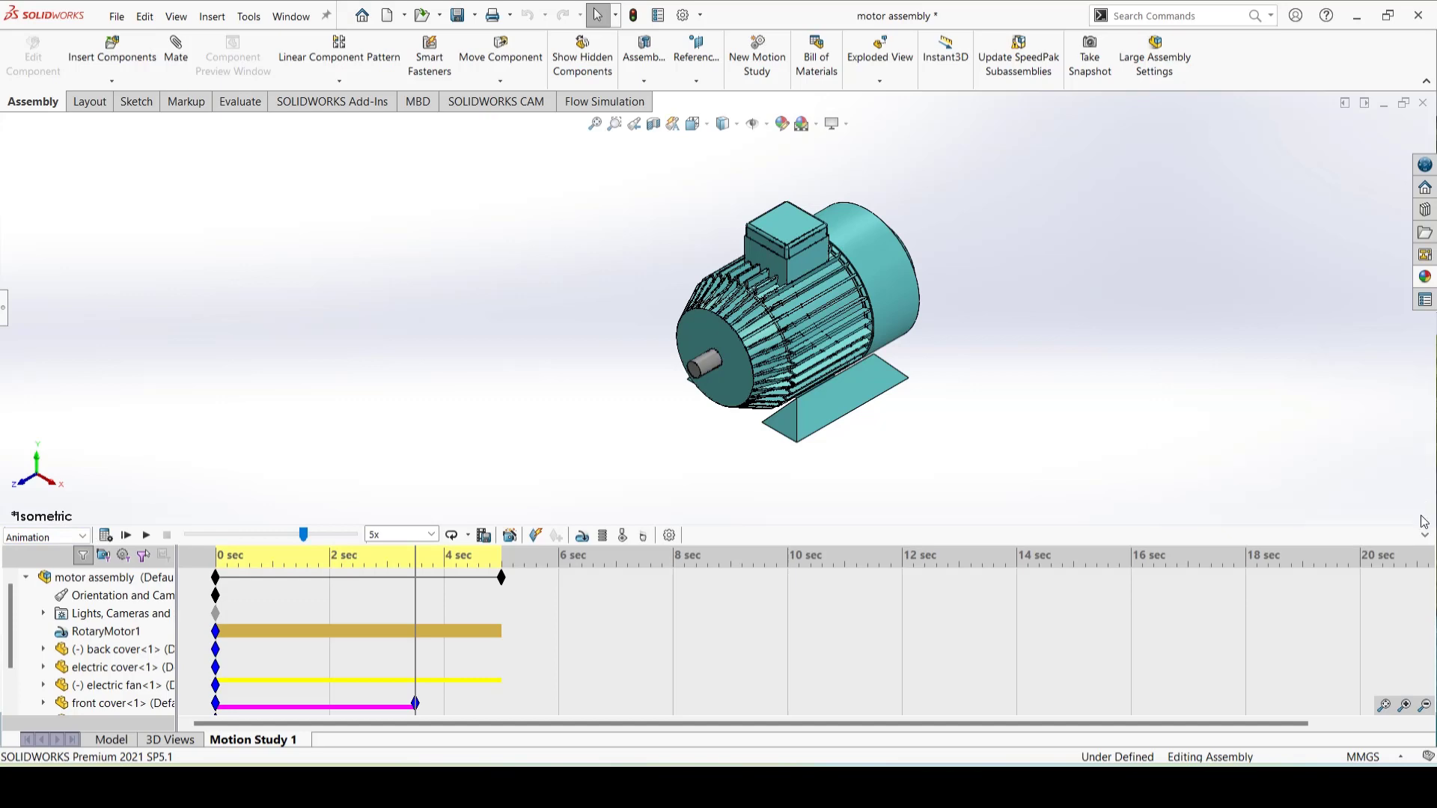
{"action": "left_click", "coordinate": [1425, 535]}
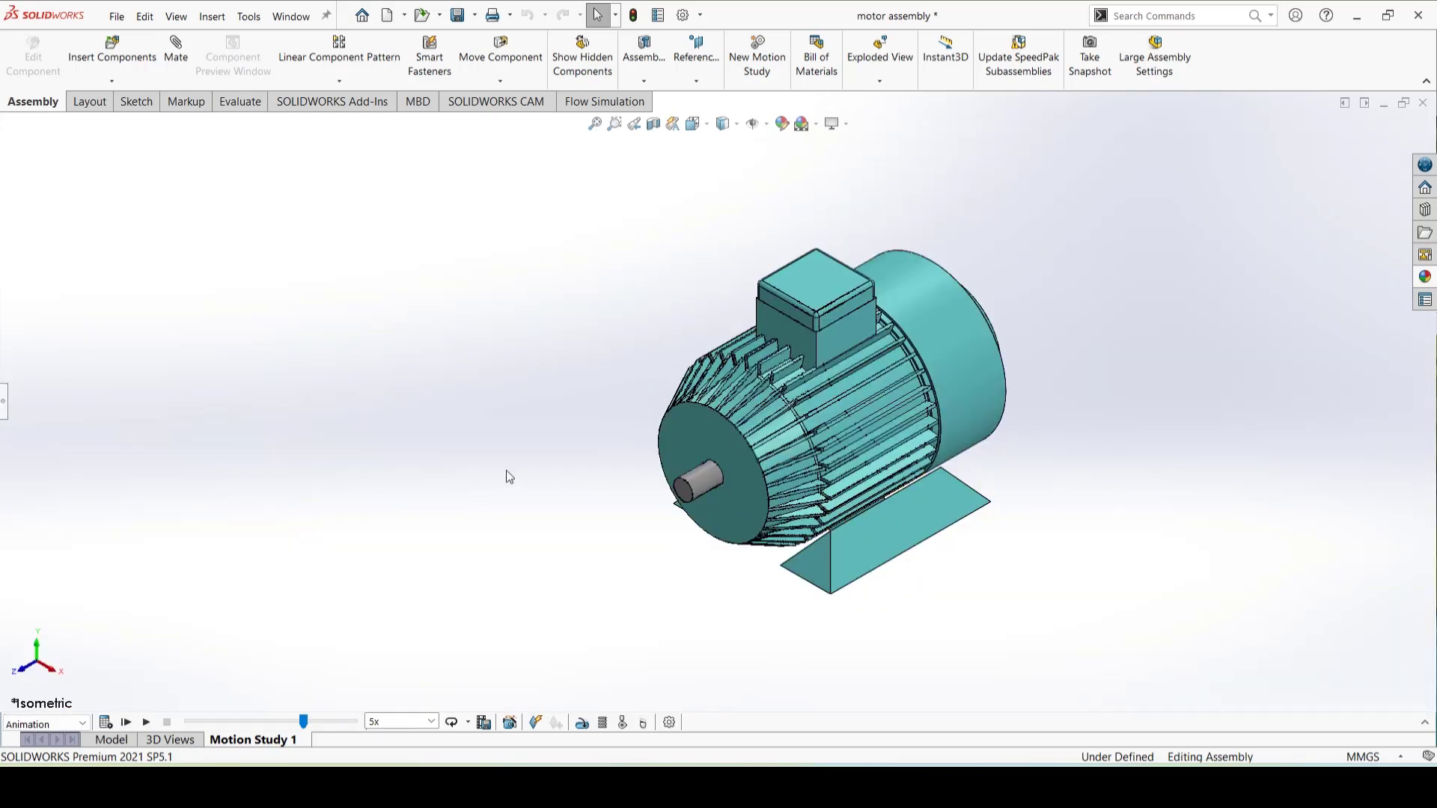